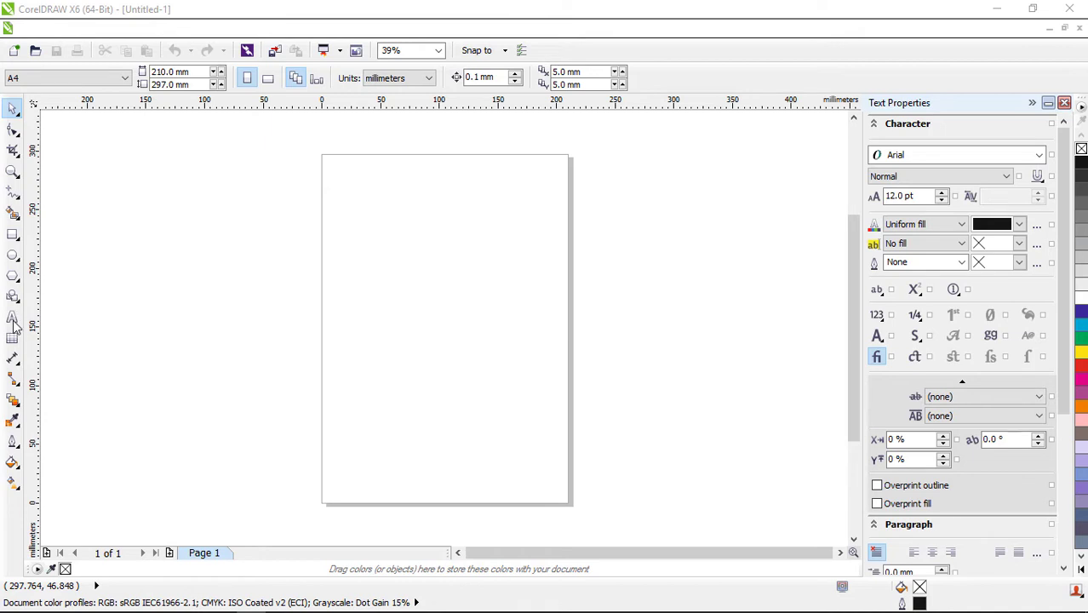
Add the artistic text "krishna" in 24 pt Arial near the page's upper-left corner with the Text tool
left_click(13, 320)
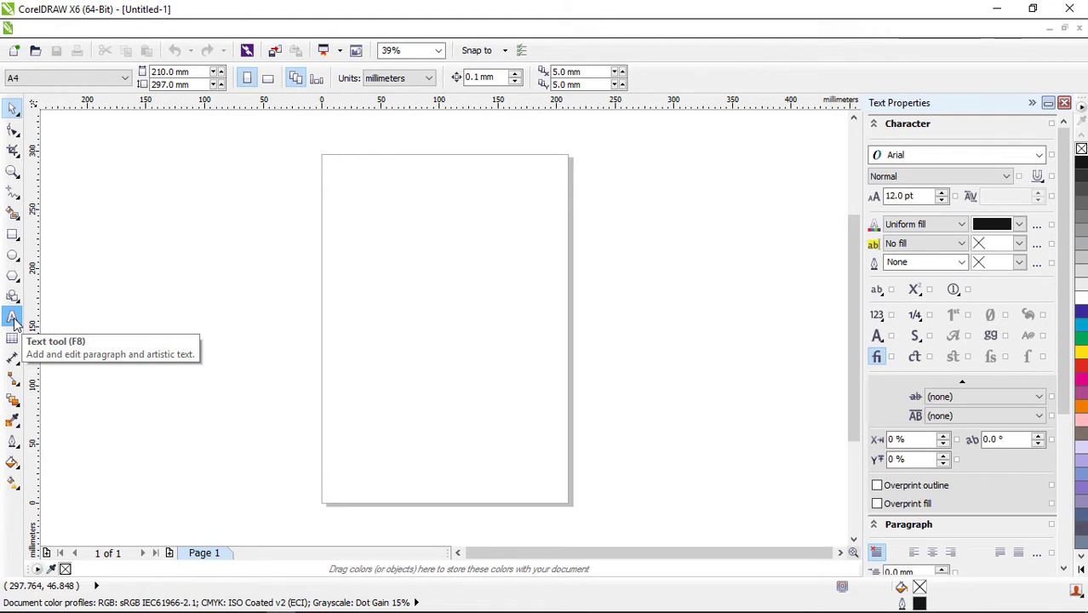
left_click(13, 319)
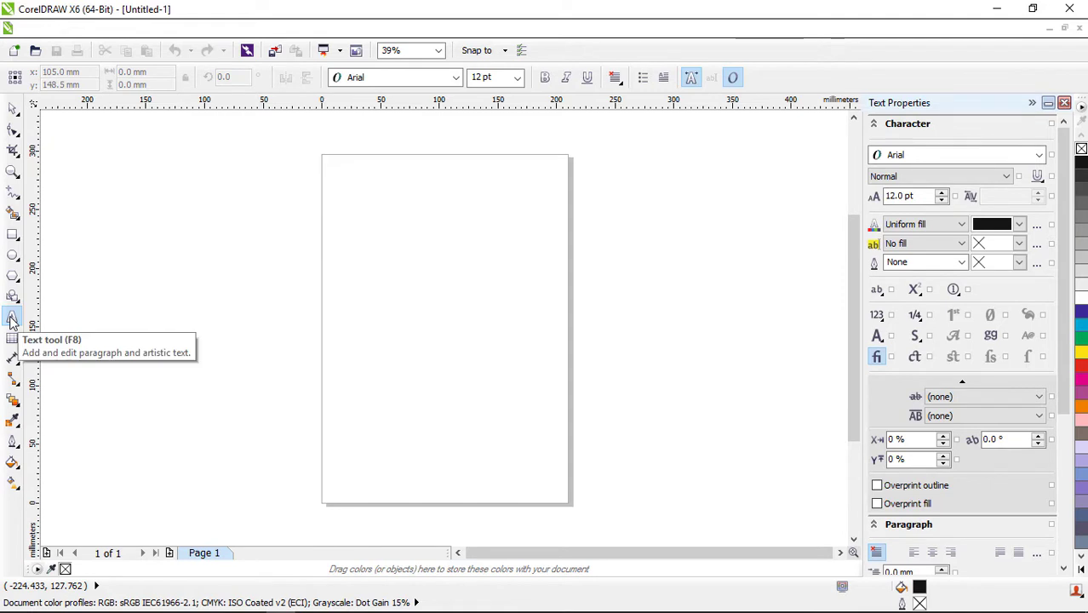
left_click(347, 206)
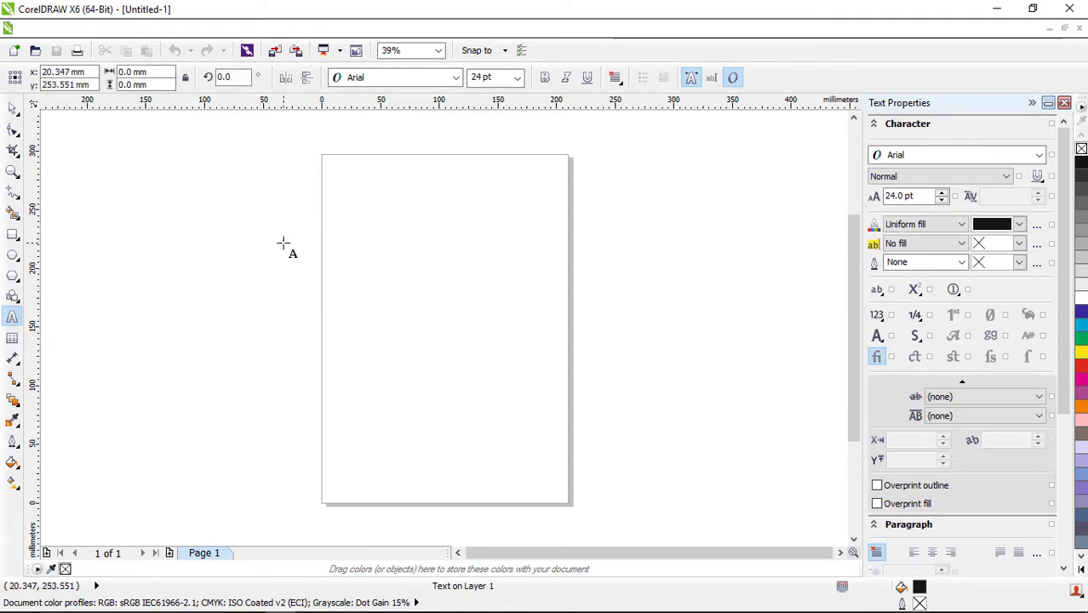
scroll(284, 245, "up", 2)
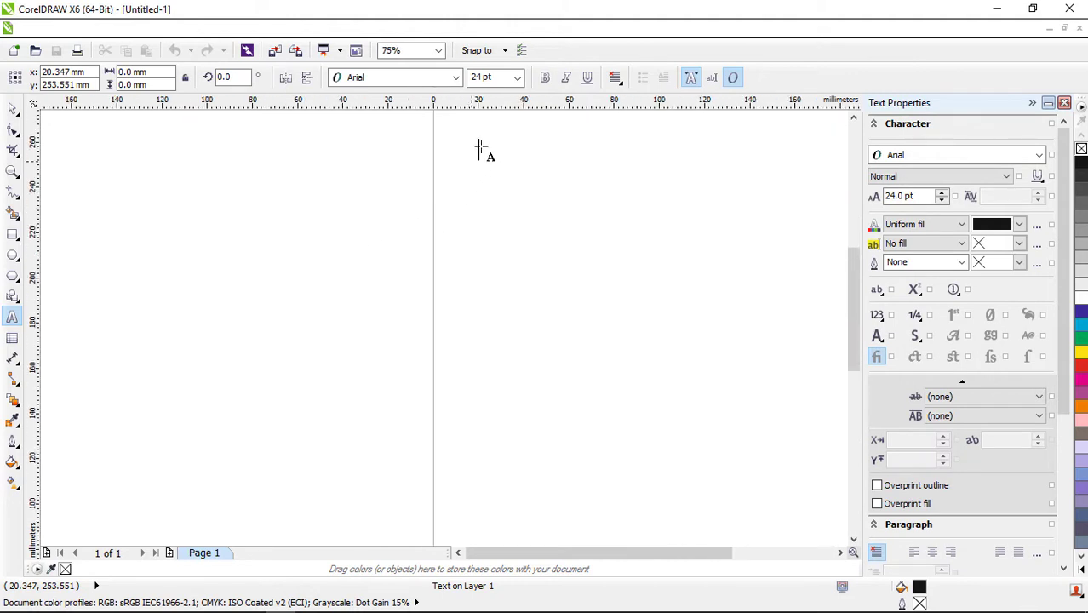
scroll(471, 181, "down", 2)
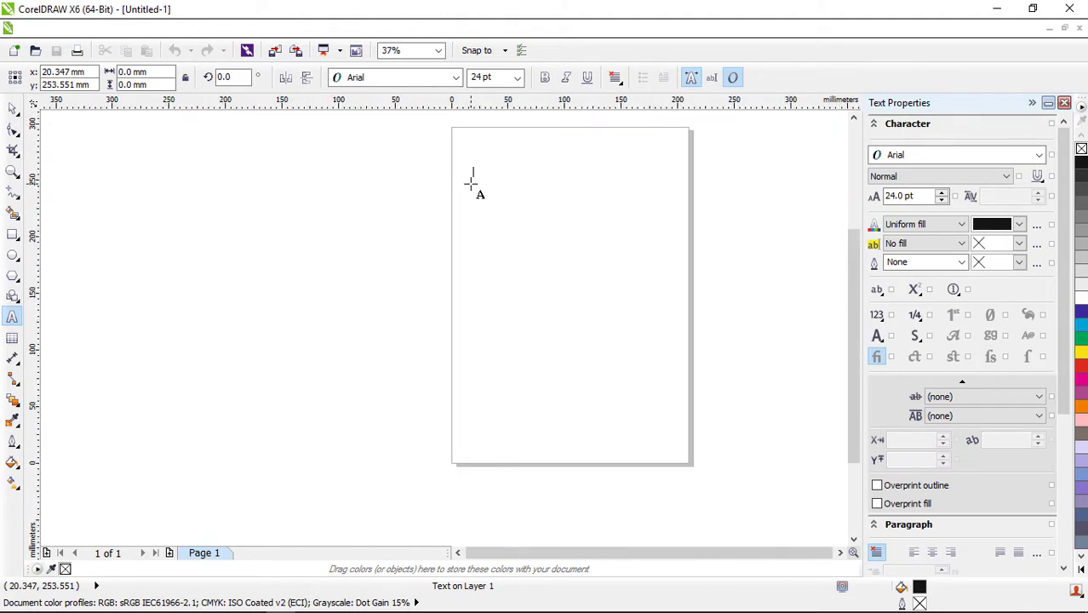
scroll(502, 194, "up", 2)
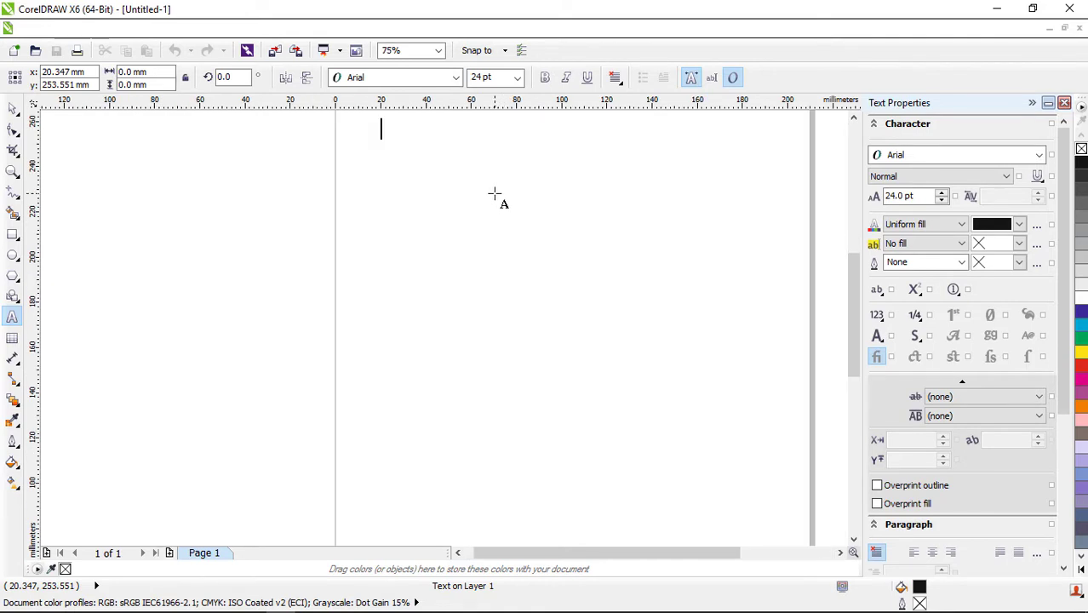
type("krishna")
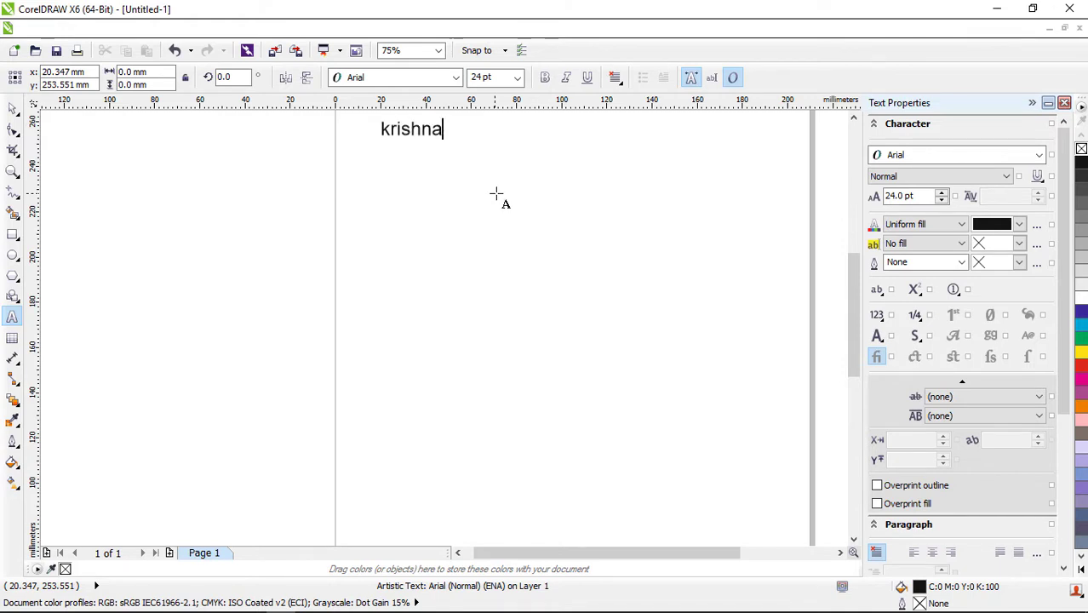
Append "freestudy4u" to the text line and separate it from "krishna" with two spaces
scroll(856, 304, "up", 1)
scroll(857, 305, "up", 5)
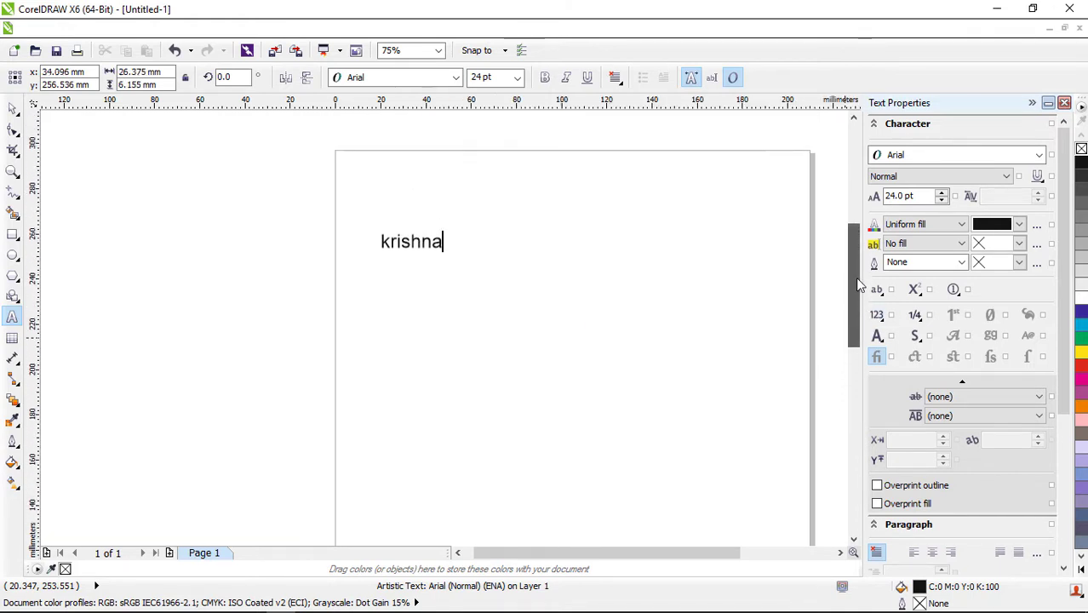
left_click(447, 247)
type("frees")
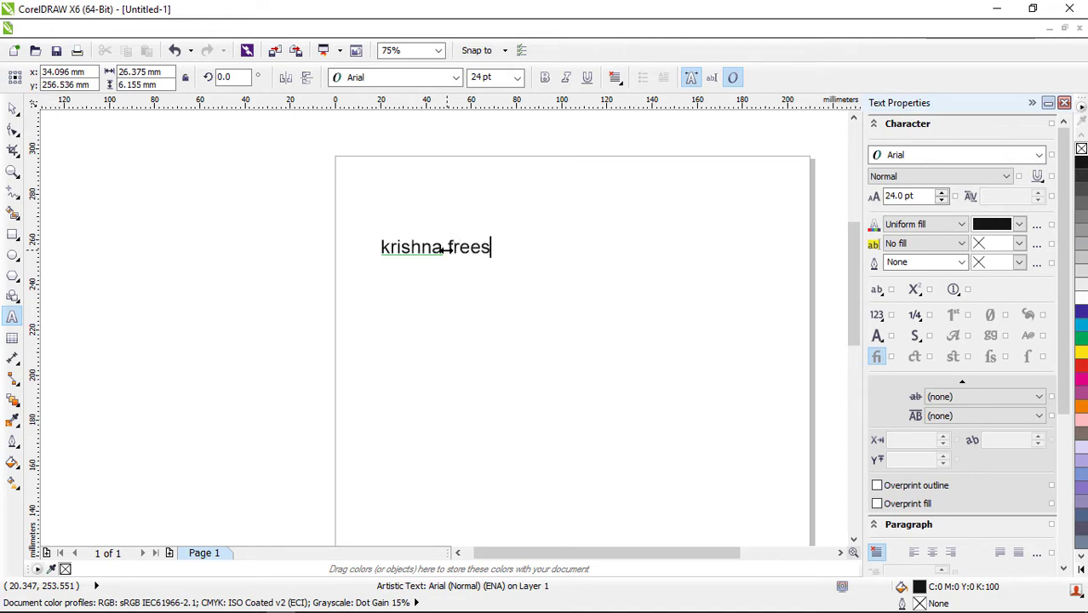
type("tudy")
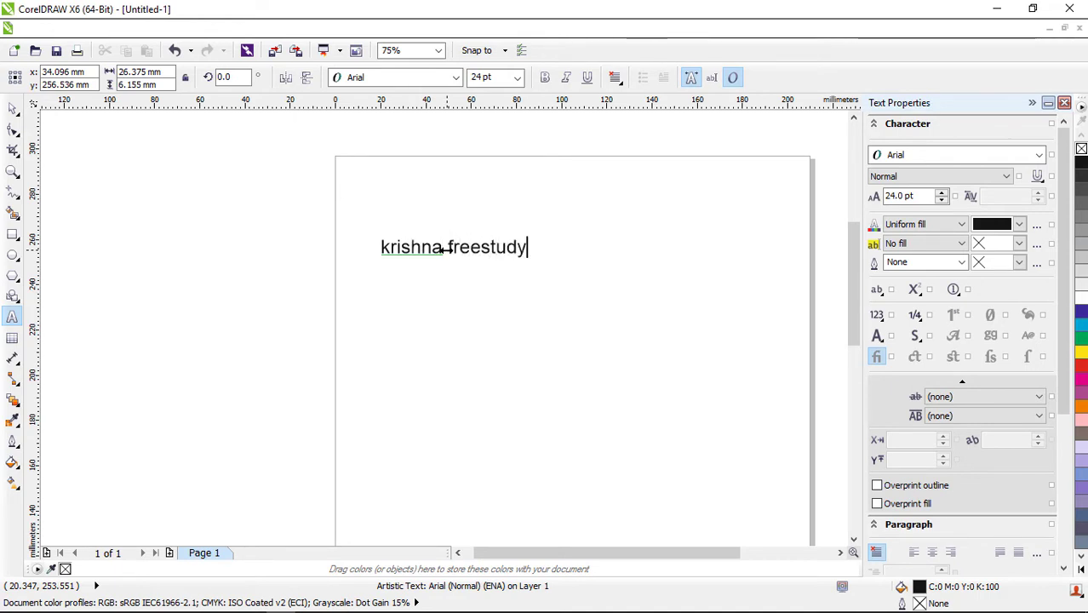
type("4u")
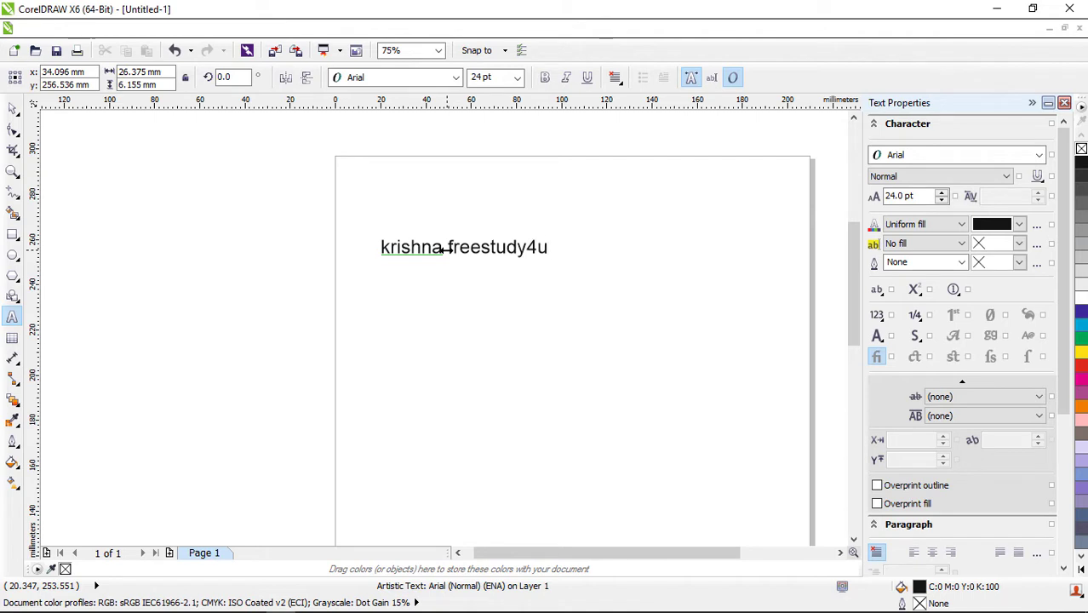
left_click(446, 247)
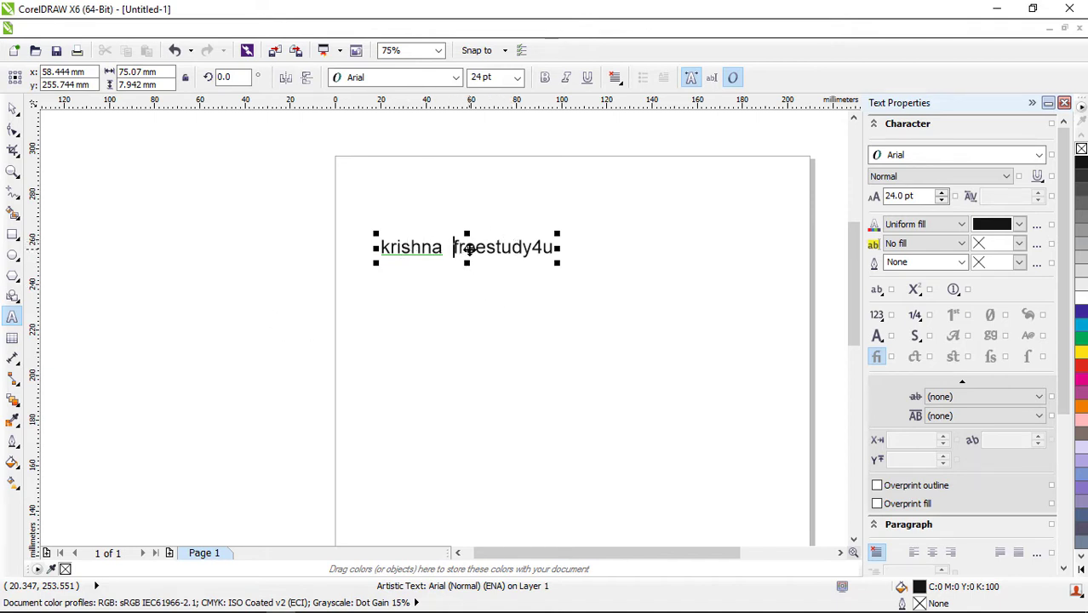
Select the entire text line, and after that only the word "krishna" with the space following it
key("ctrl+a")
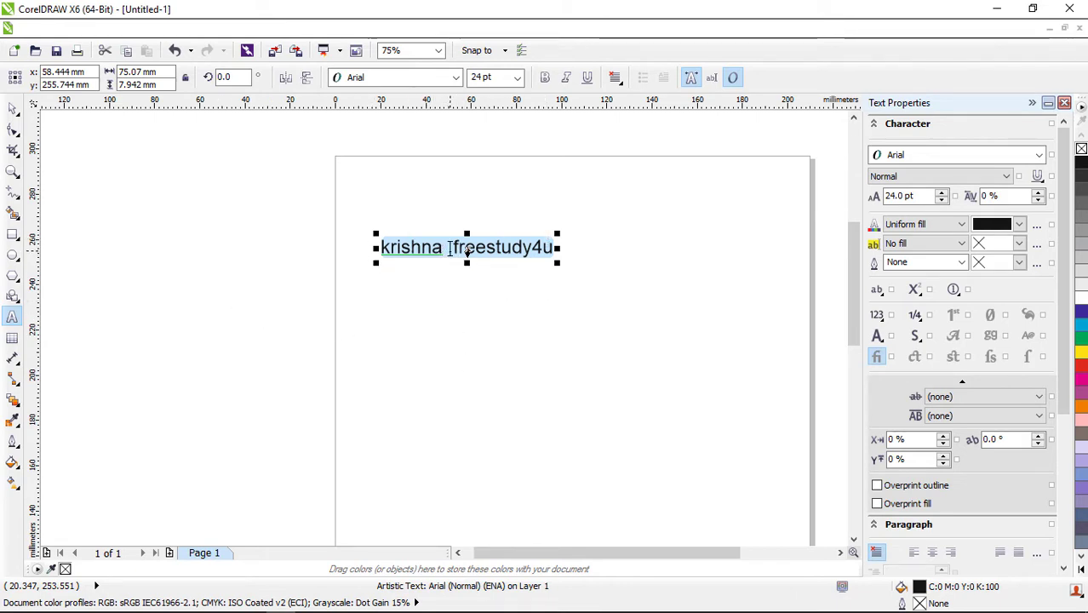
left_click(448, 250)
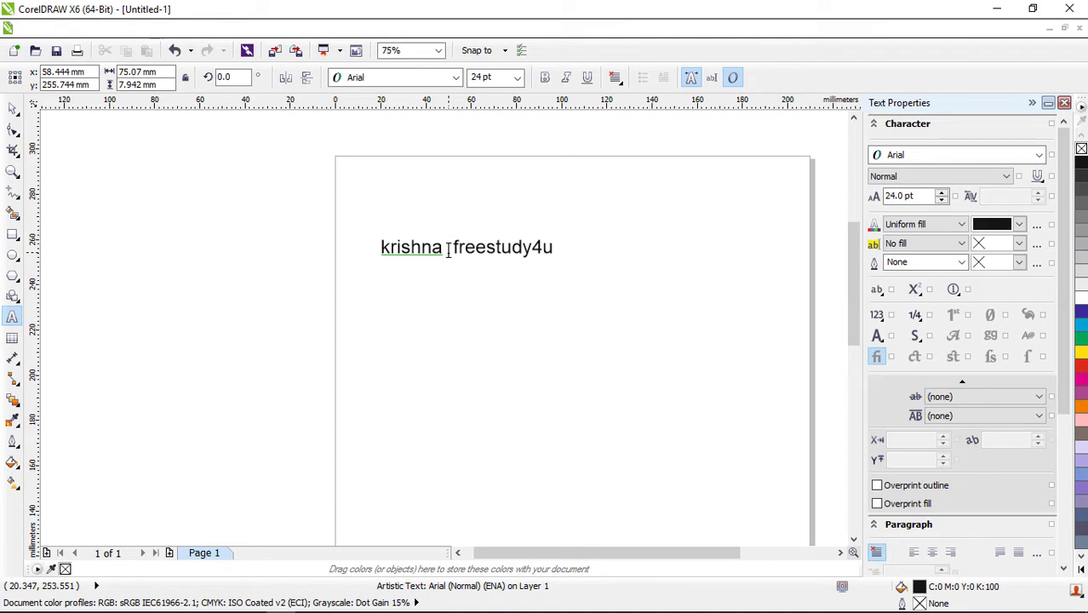
left_click_drag(443, 249, 373, 246)
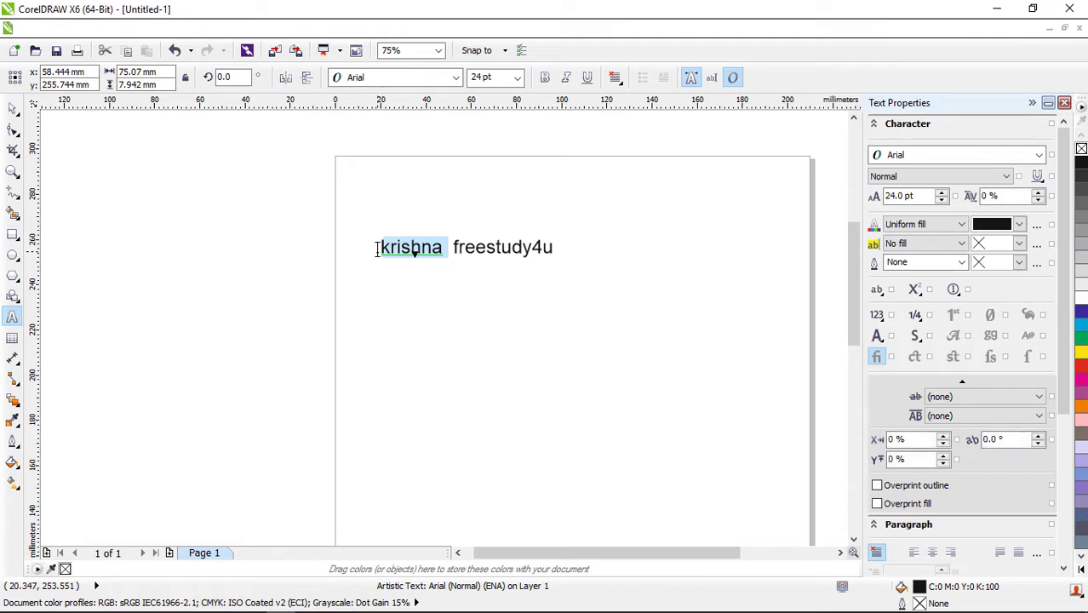
Place the text cursor between the two spaces and extend the selection backwards character by character over "krishna"
left_click(447, 248)
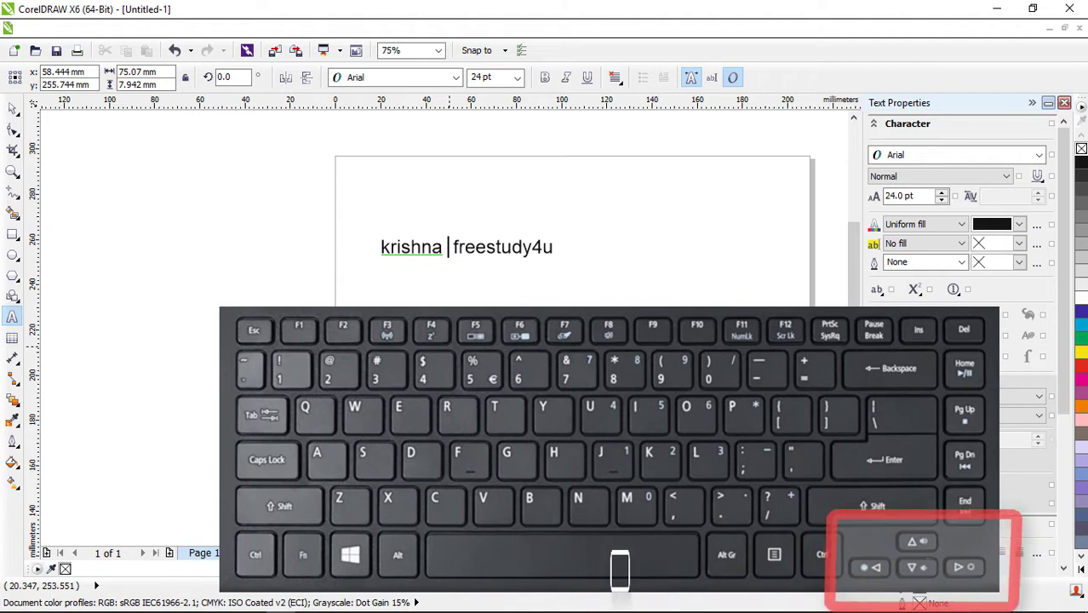
key("shift+Left")
key("shift+Left")
key("shift+Left")
key("shift+Left")
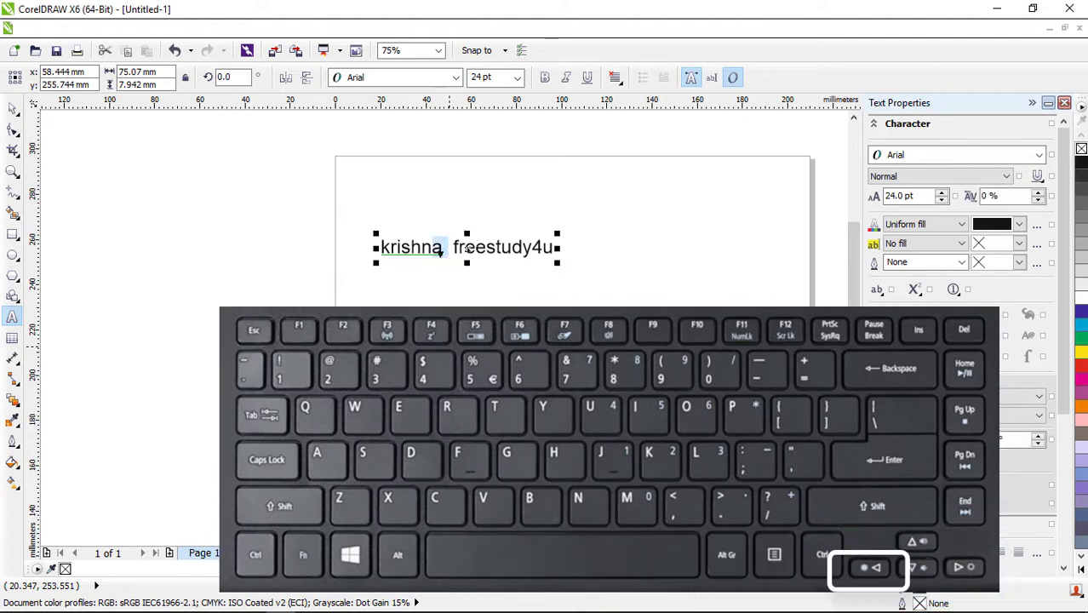
key("shift+Left")
key("shift+Left")
key("shift+Left")
key("shift+Left")
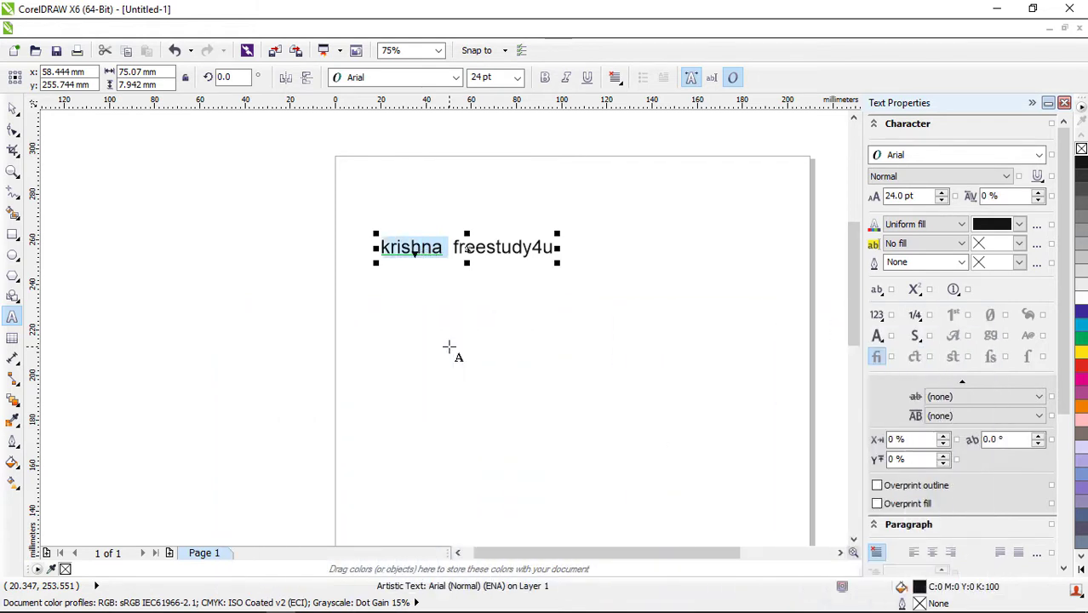
Shift the selection forward character by character from "krishna" until it covers all of "freestudy4u"
key("shift+Right")
key("shift+Right")
key("shift+Right")
key("shift+Right")
key("shift+Right")
key("shift+Right")
key("shift+Right")
key("shift+Right")
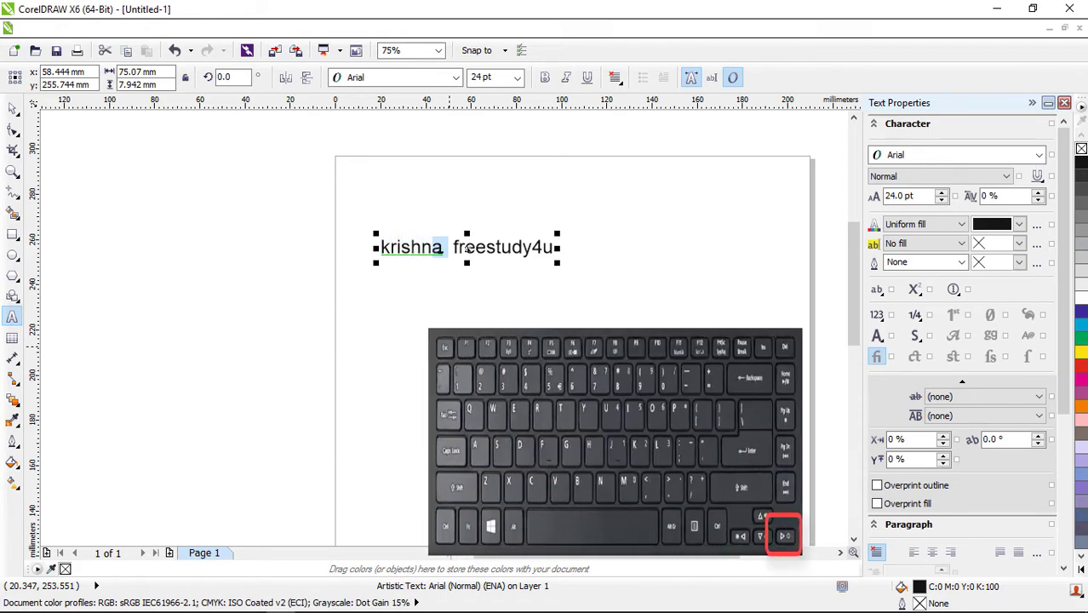
key("shift+Right")
key("shift+Right")
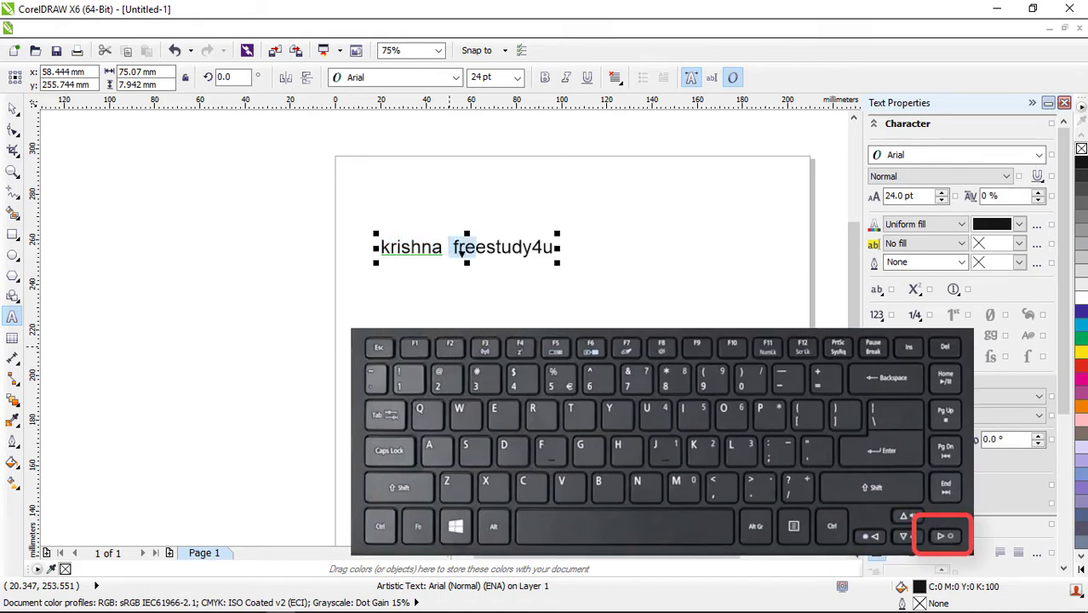
key("shift+Right")
key("shift+Right")
key("shift+Right")
key("shift+Right")
key("shift+Right")
key("shift+Right")
key("shift+Right")
key("shift+Right")
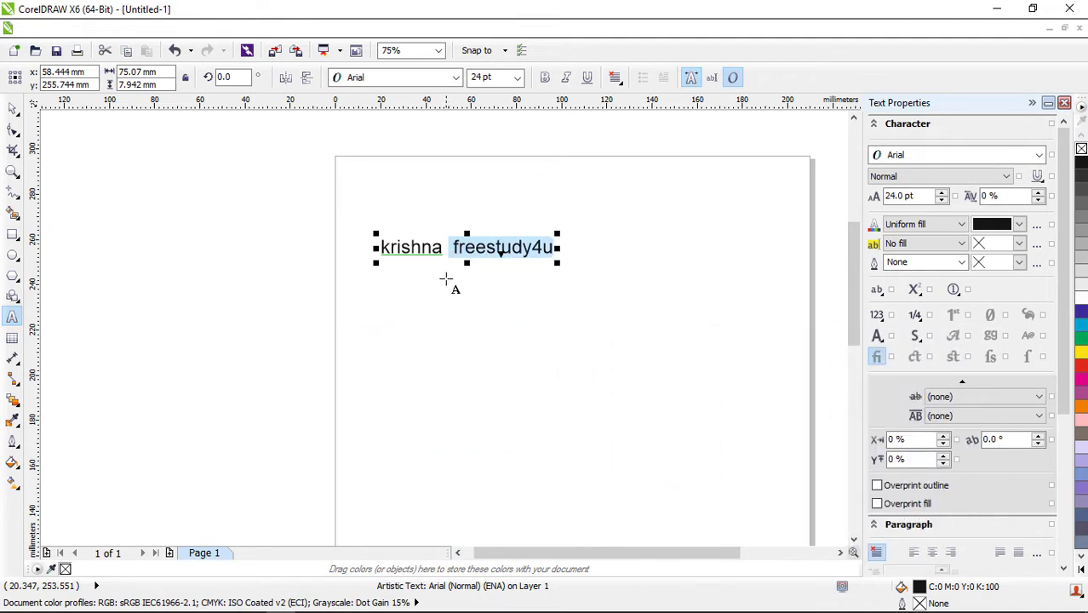
Clear the selection and highlight only the letters "free" in "freestudy4u"
left_click(445, 253)
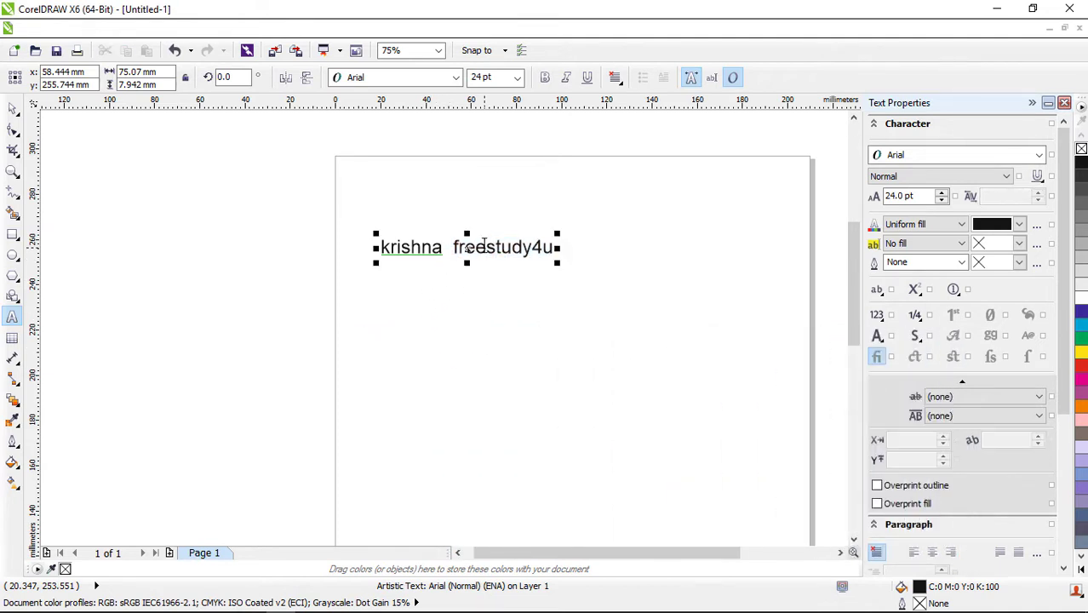
left_click(497, 247)
left_click(485, 248)
left_click_drag(484, 248, 453, 248)
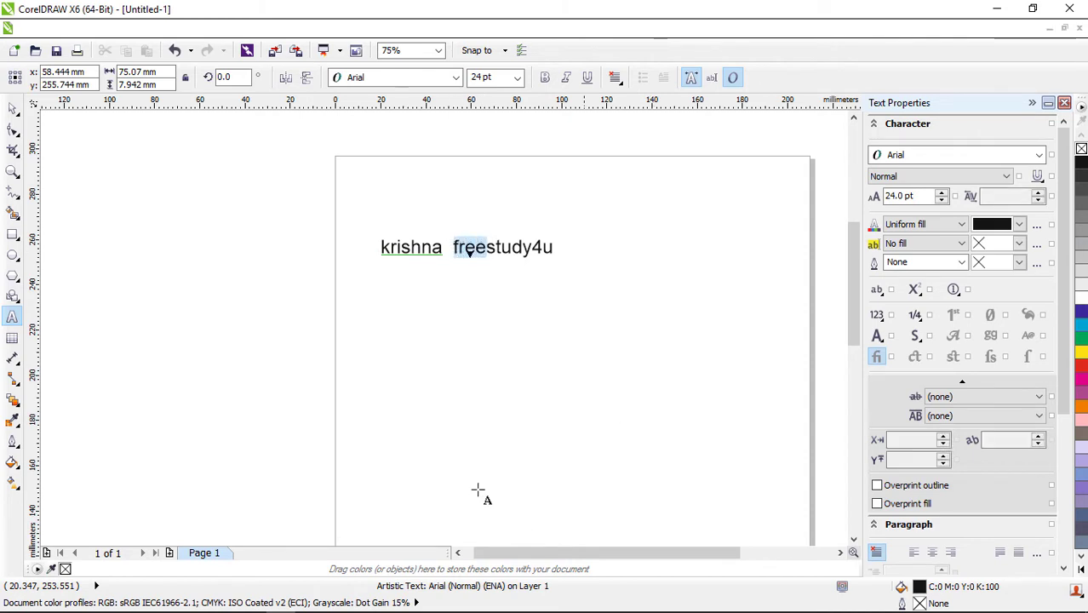
Highlight only the characters "4u" at the end of the text line
left_click(443, 247)
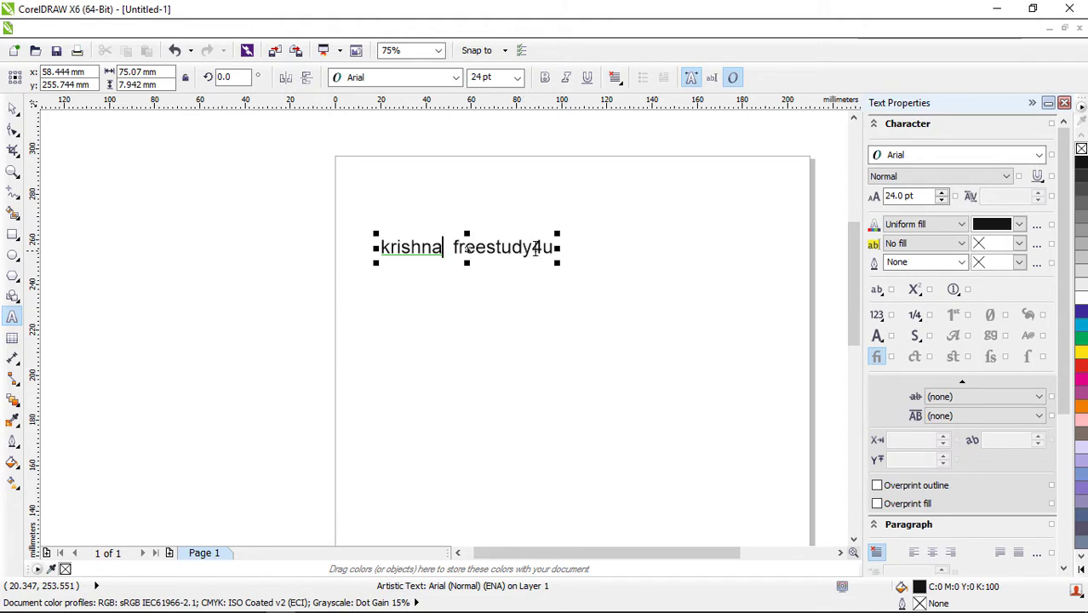
left_click(531, 247)
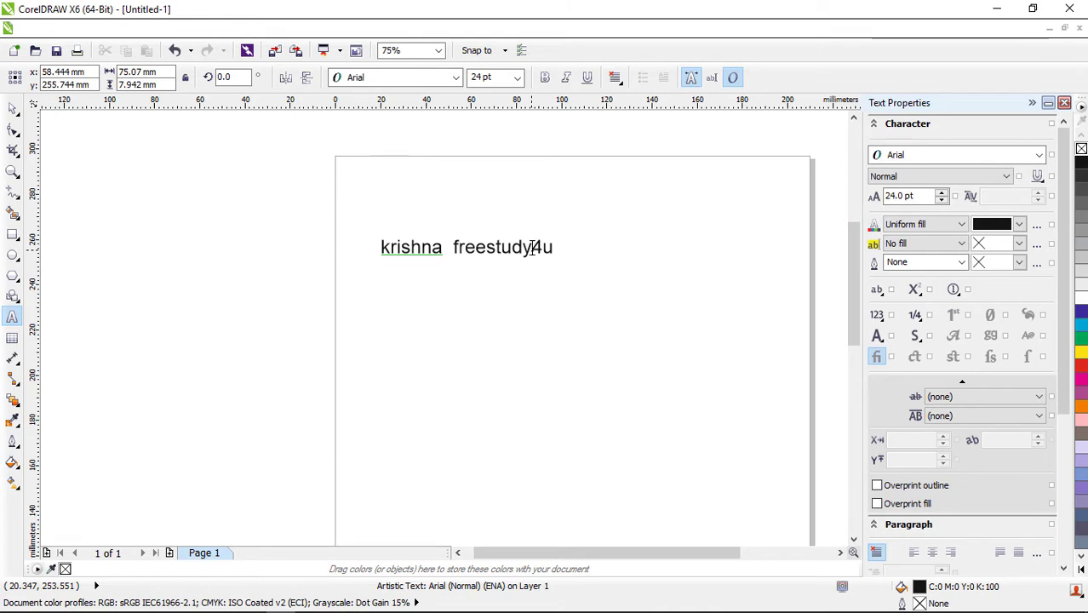
left_click_drag(532, 248, 555, 246)
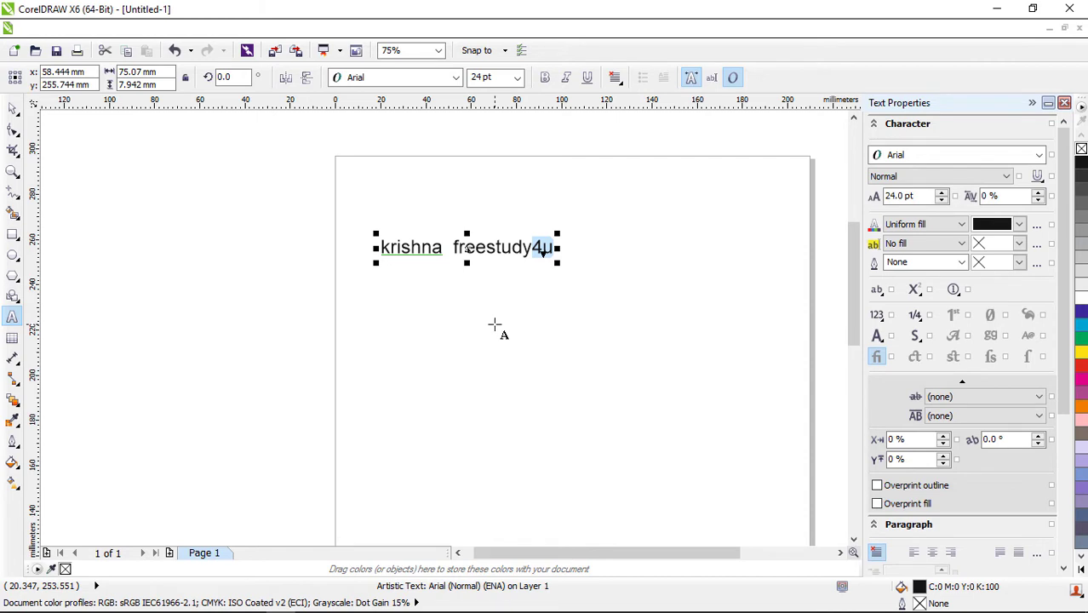
Highlight the full text line from its end back to its start, and again from start to end
left_click(498, 247)
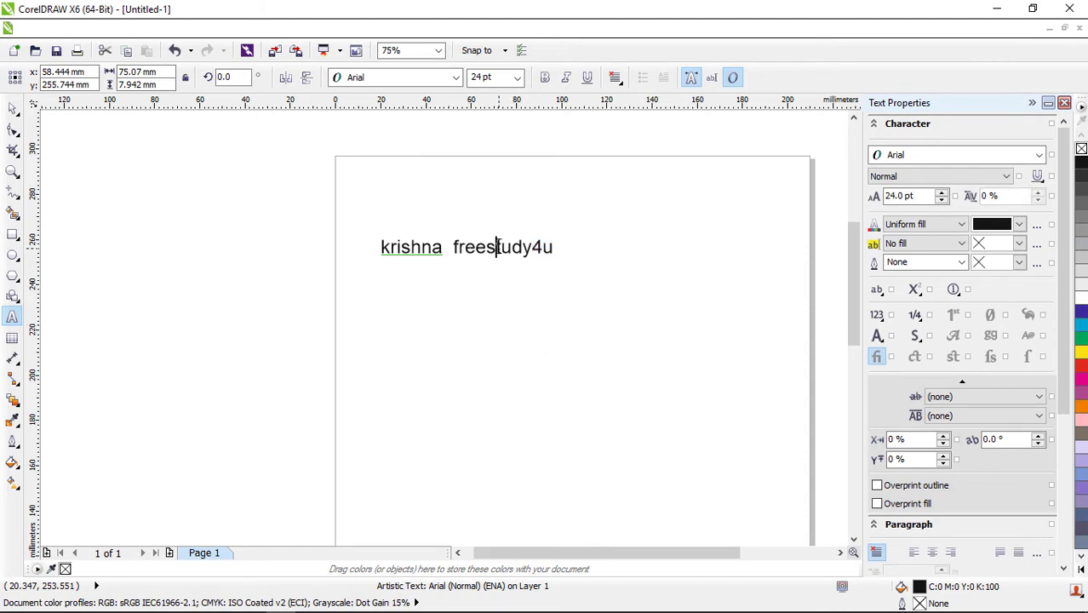
left_click(554, 249)
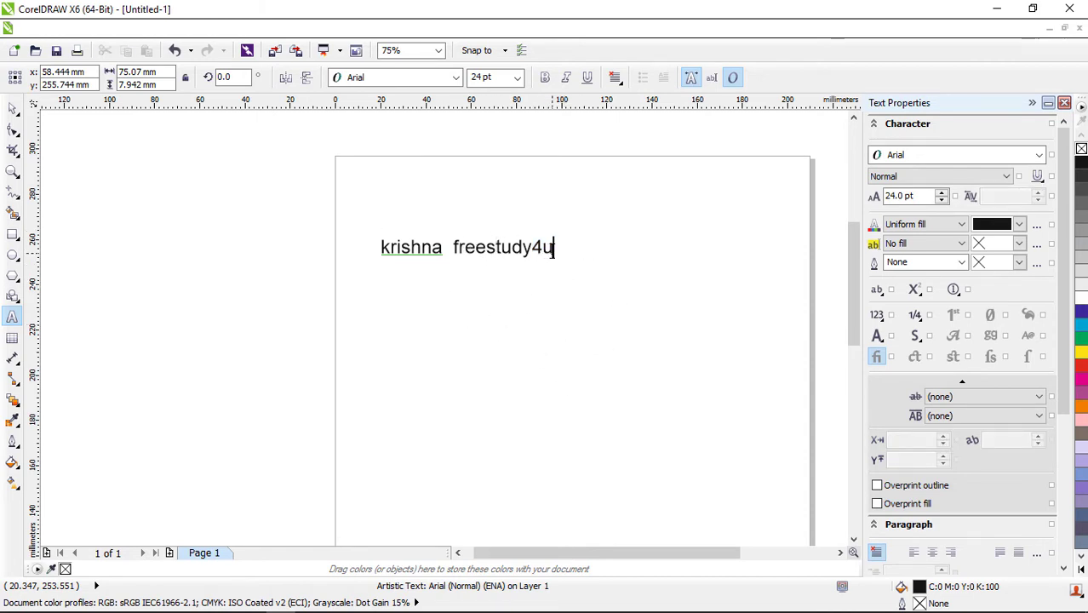
left_click_drag(553, 248, 343, 241)
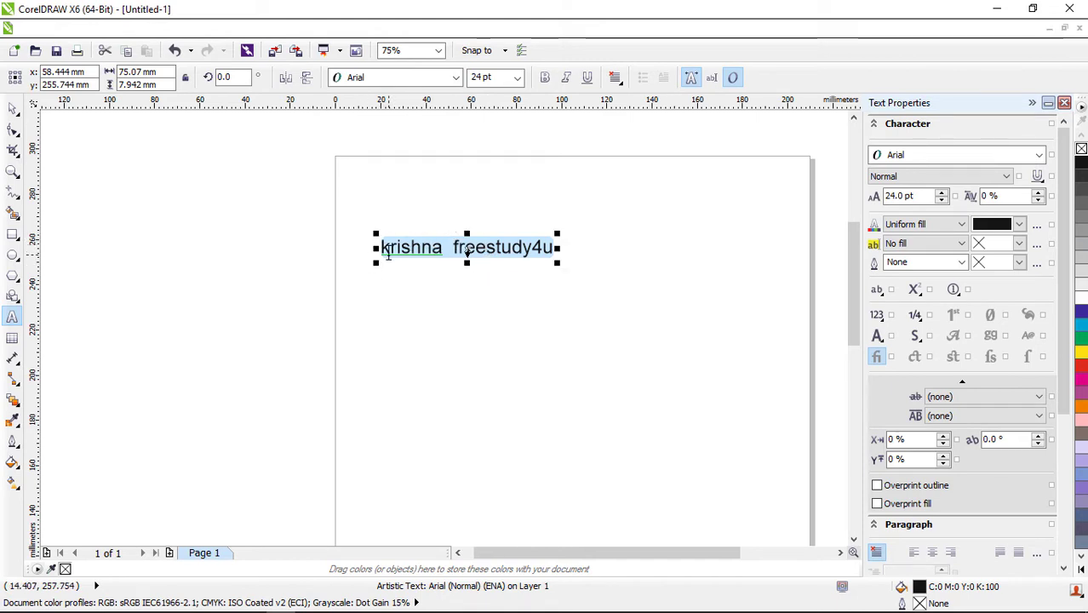
left_click_drag(382, 247, 553, 247)
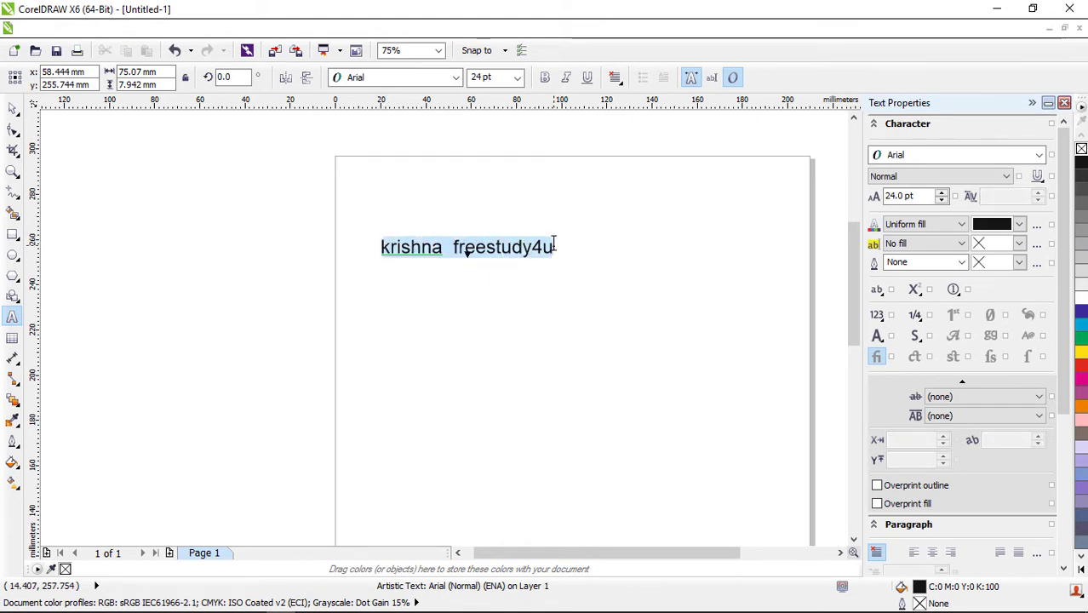
Select the text as an object and move it off the page's left edge to about x -74 mm, y 271 mm
left_click(498, 246)
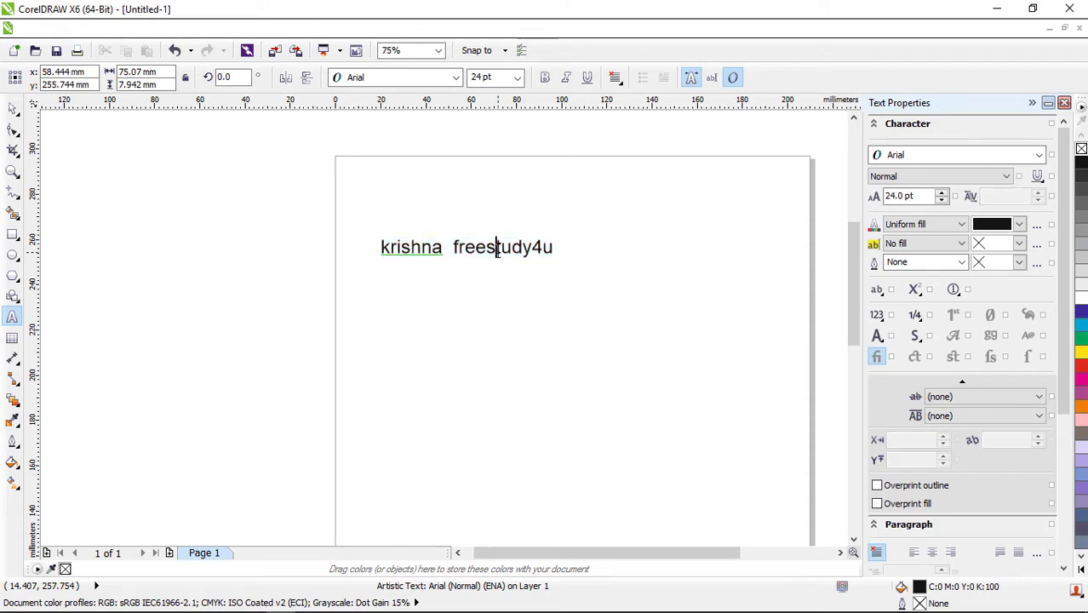
key("ctrl+a")
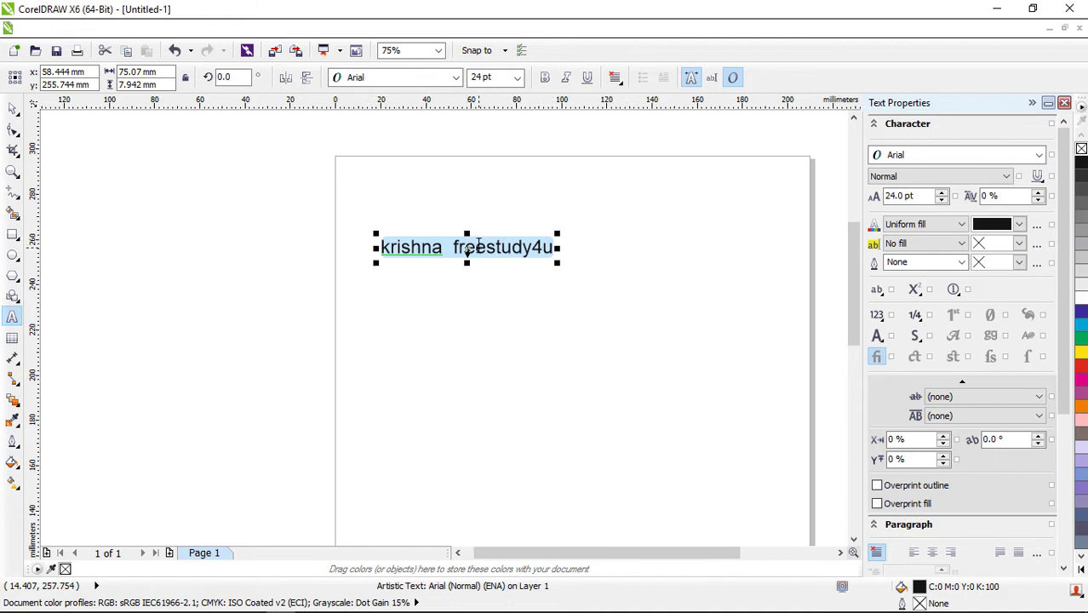
left_click(13, 109)
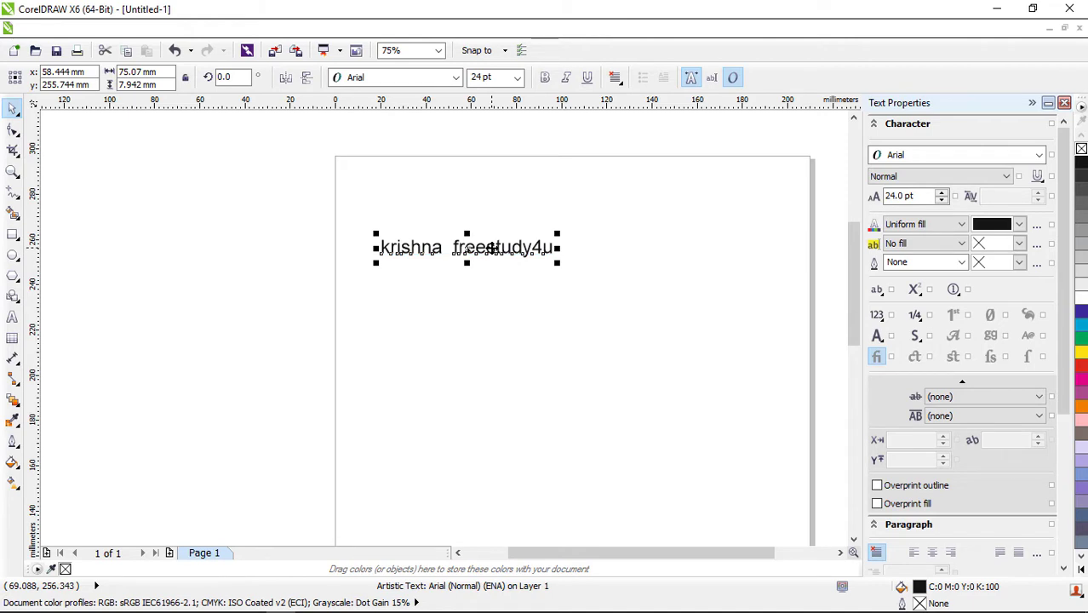
left_click_drag(453, 248, 194, 218)
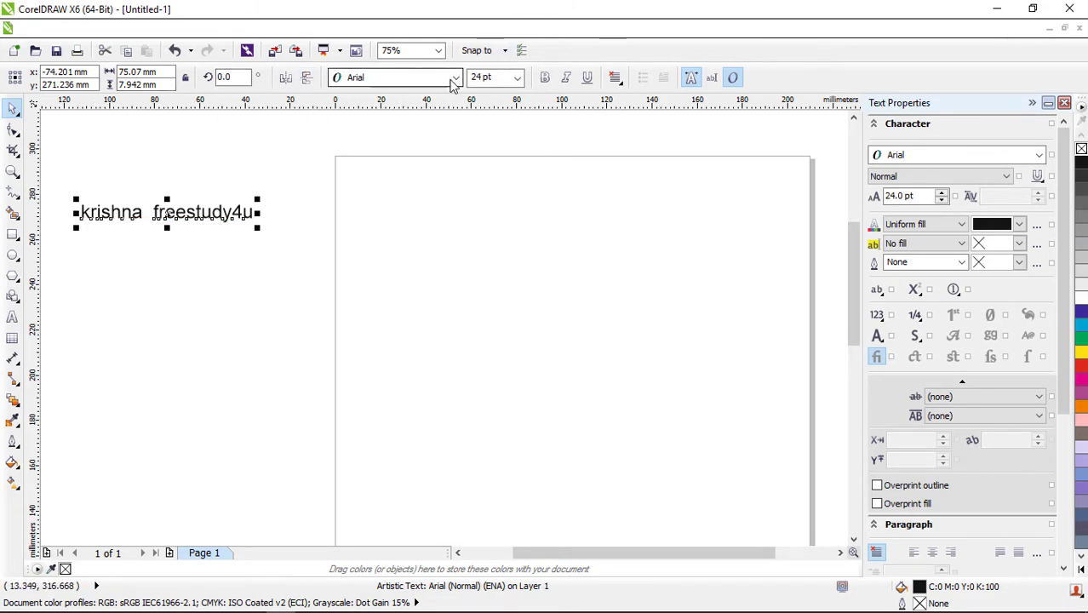
Reapply Arial to the artistic text, preview other fonts on it and apply Brush Script Std
left_click(456, 77)
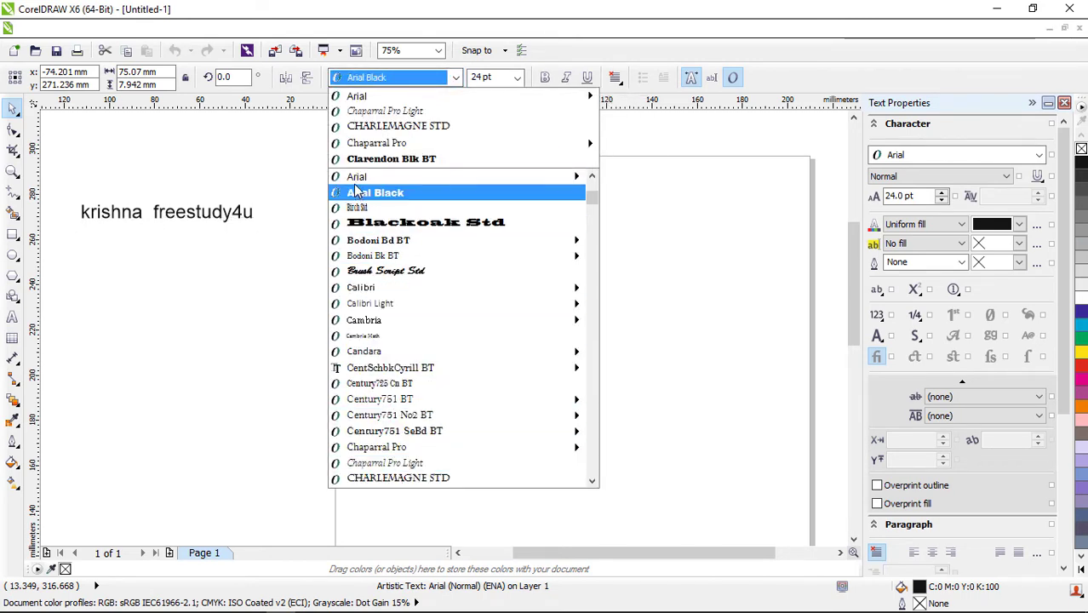
left_click(351, 94)
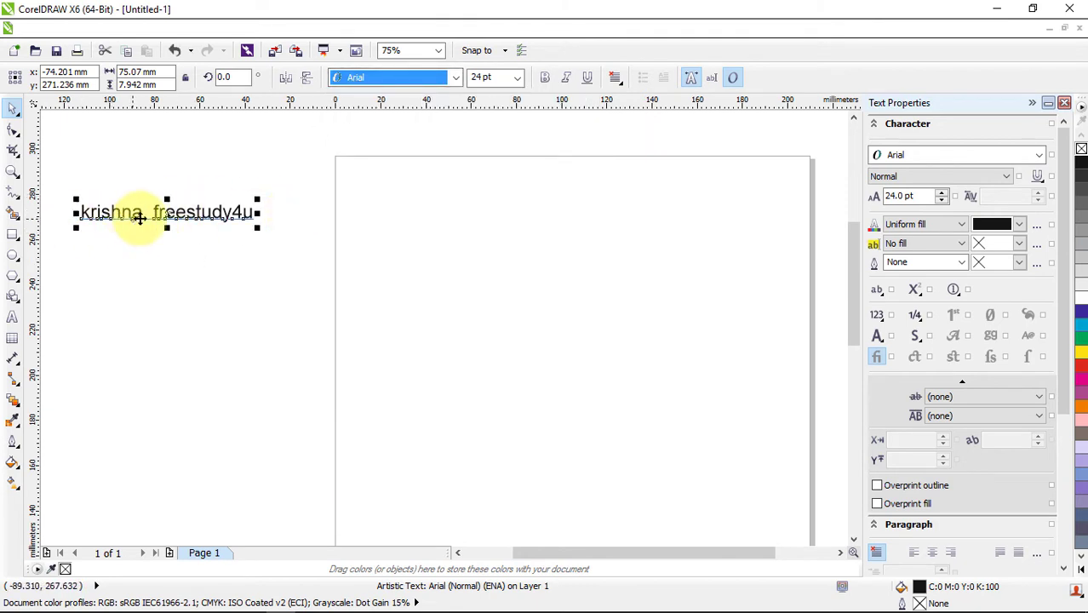
left_click(456, 78)
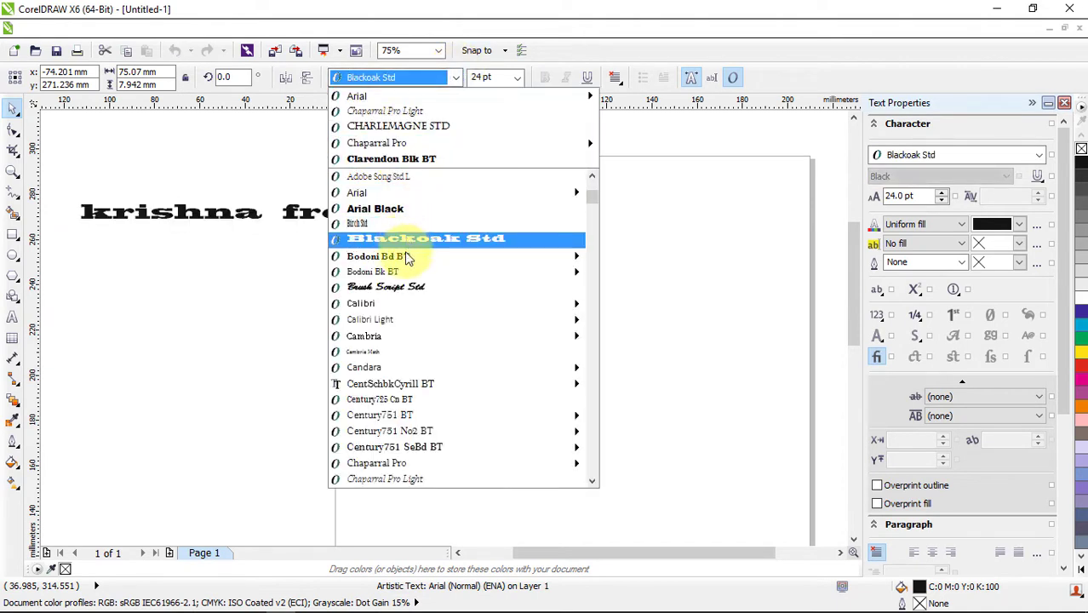
mouse_move(407, 257)
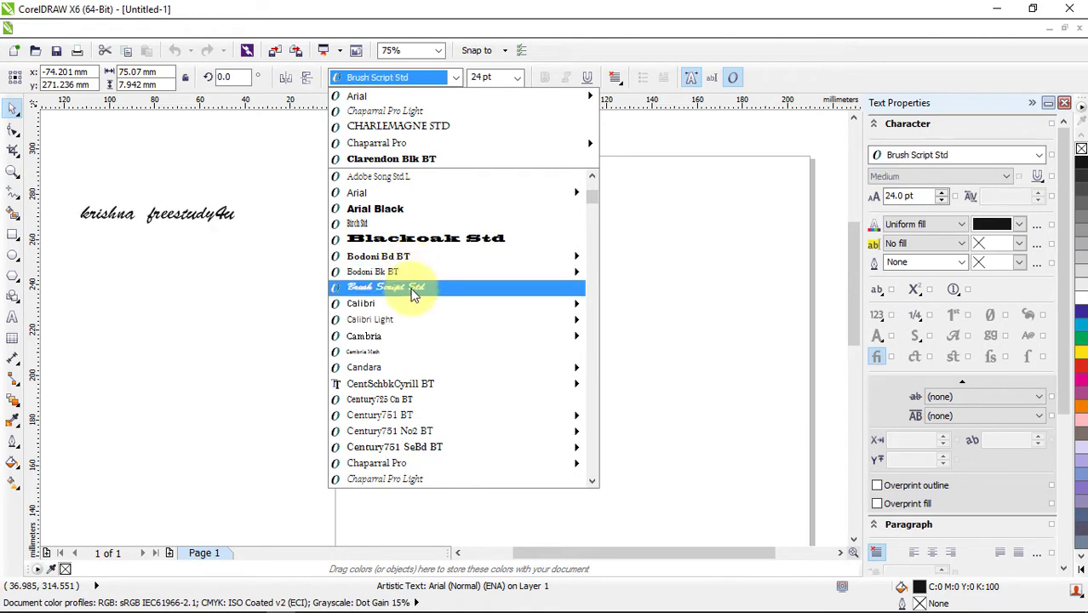
mouse_move(414, 303)
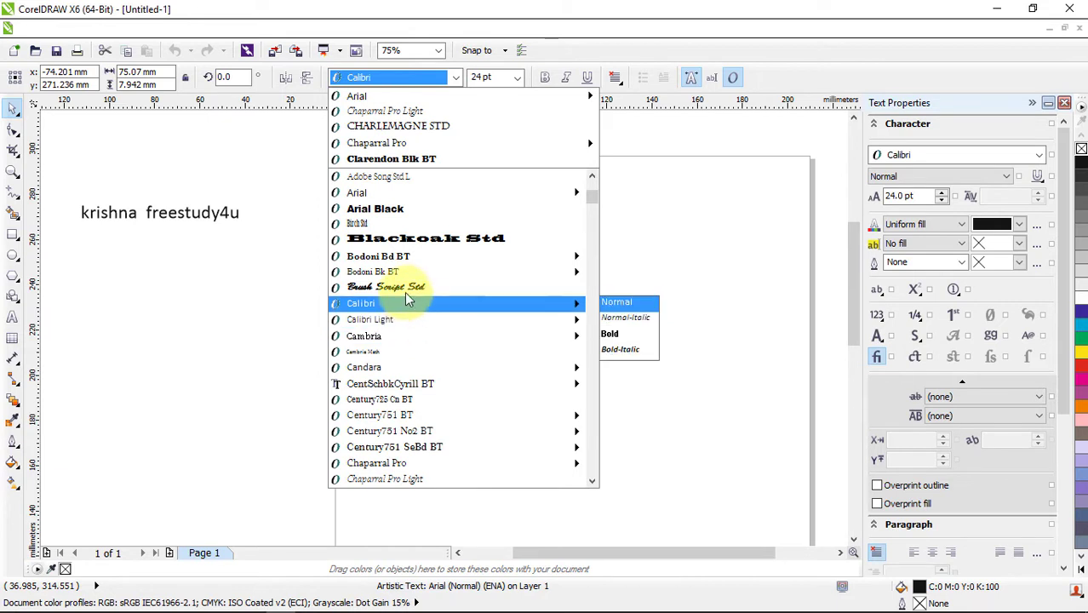
left_click(404, 287)
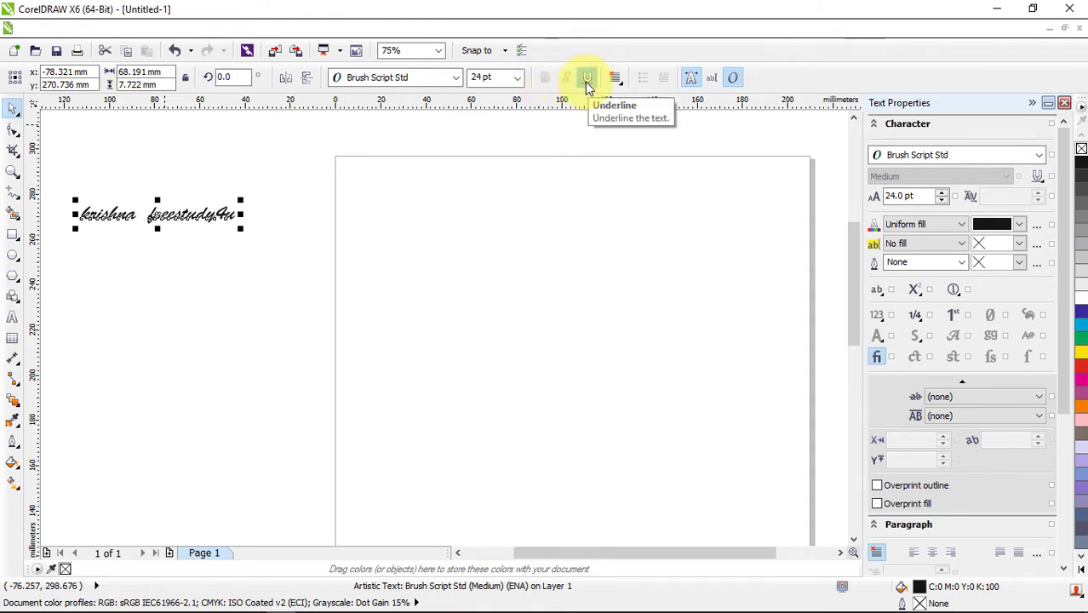
Switch the artistic text's font from the script typeface to Arial
left_click(455, 78)
mouse_move(432, 114)
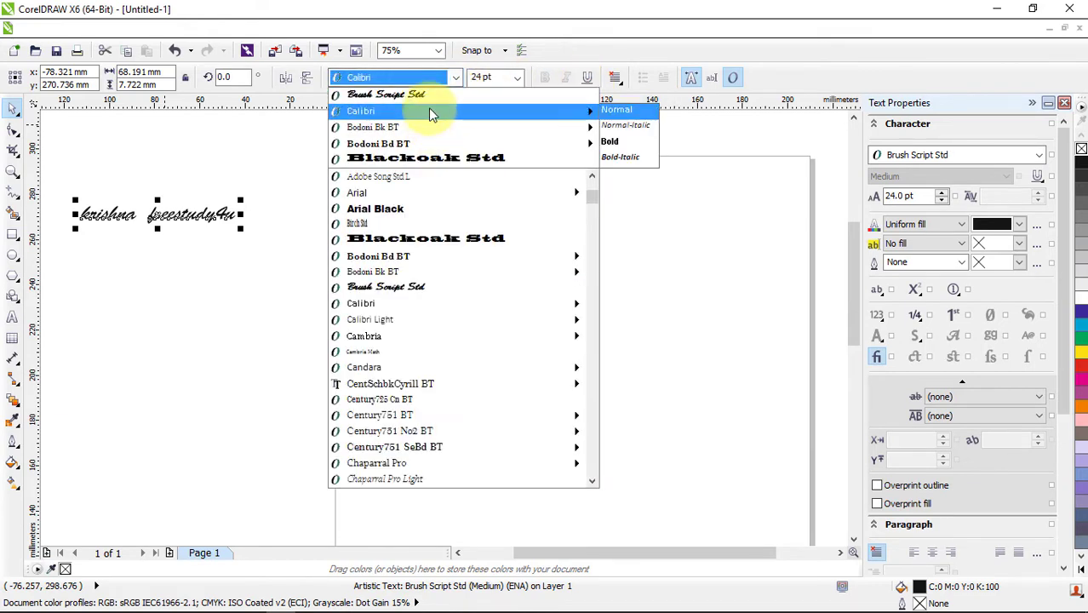
left_click(417, 193)
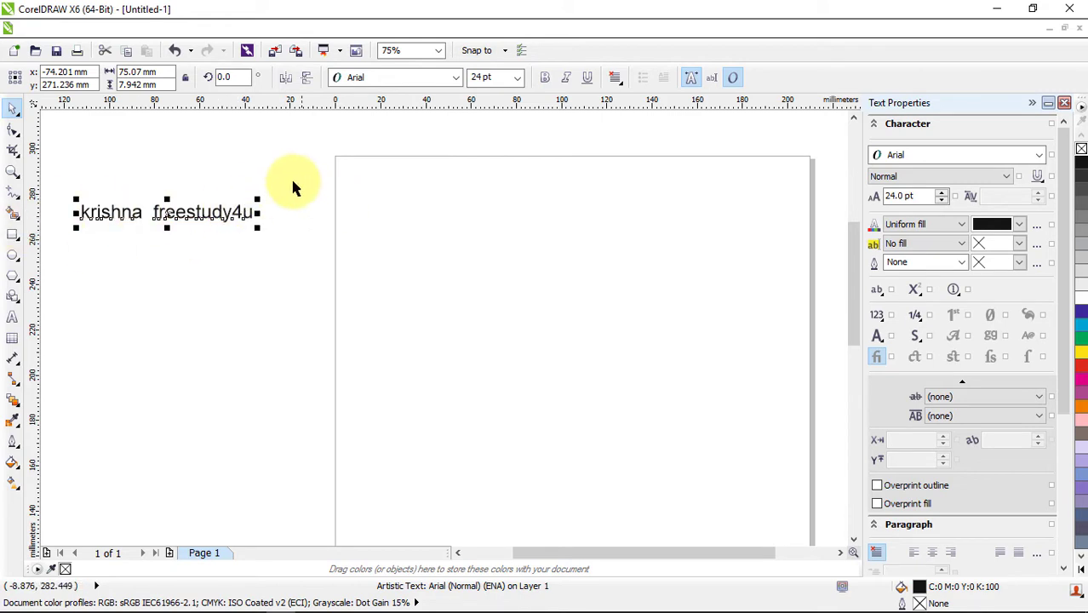
Make the text bold, then toggle bold off and on again with the whole line in view
left_click(545, 81)
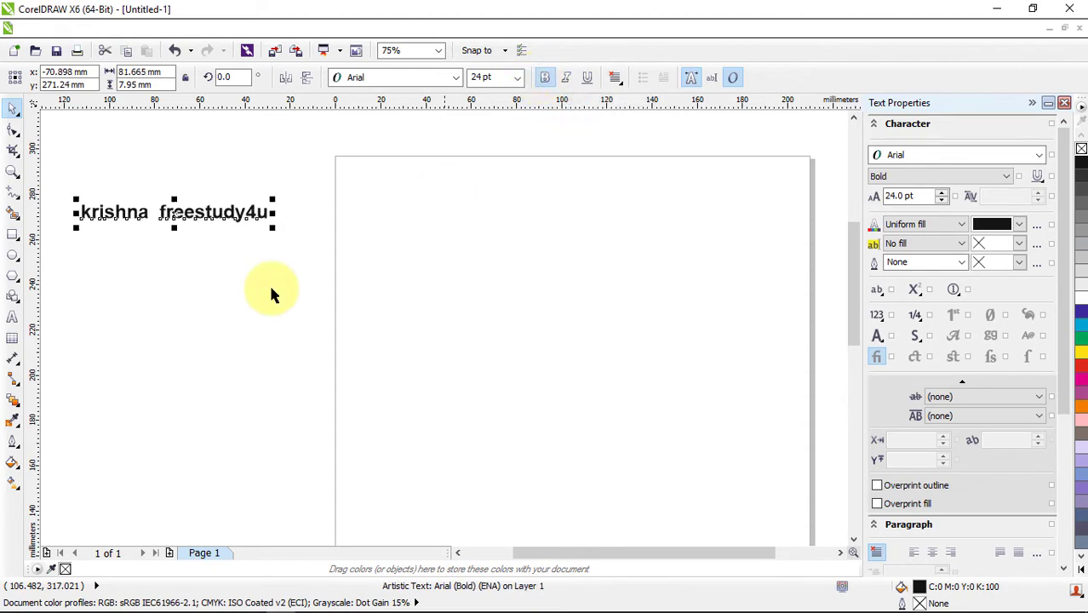
scroll(175, 232, "up", 2)
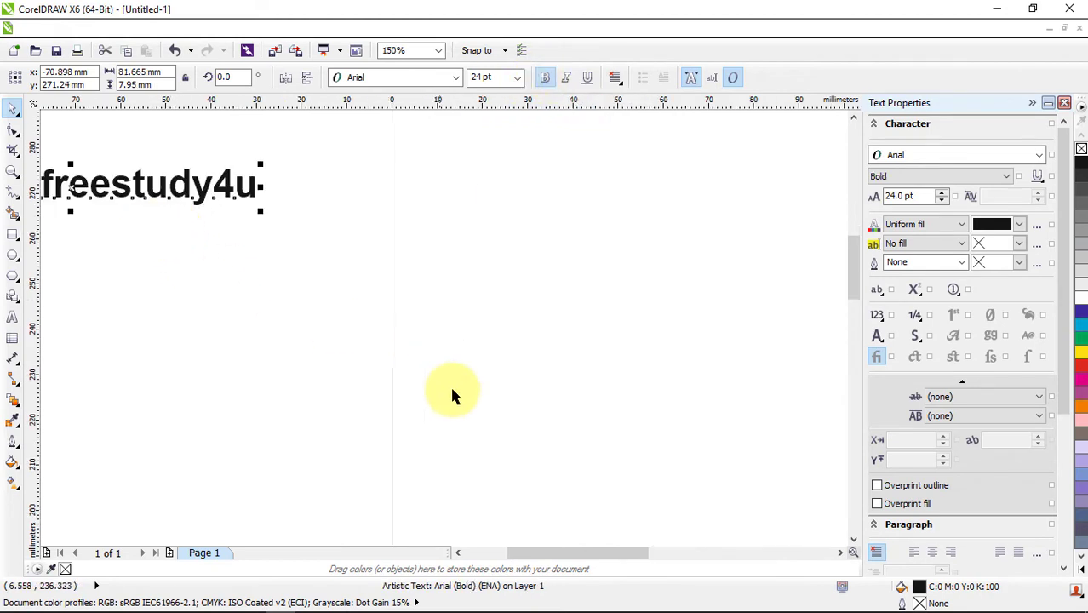
left_click_drag(543, 551, 518, 552)
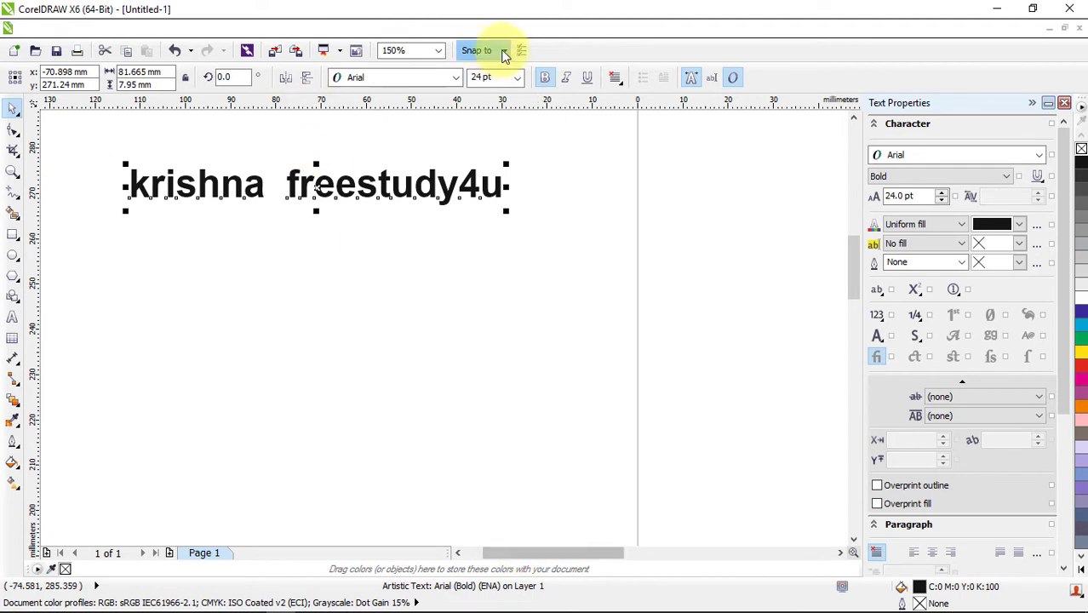
left_click(543, 85)
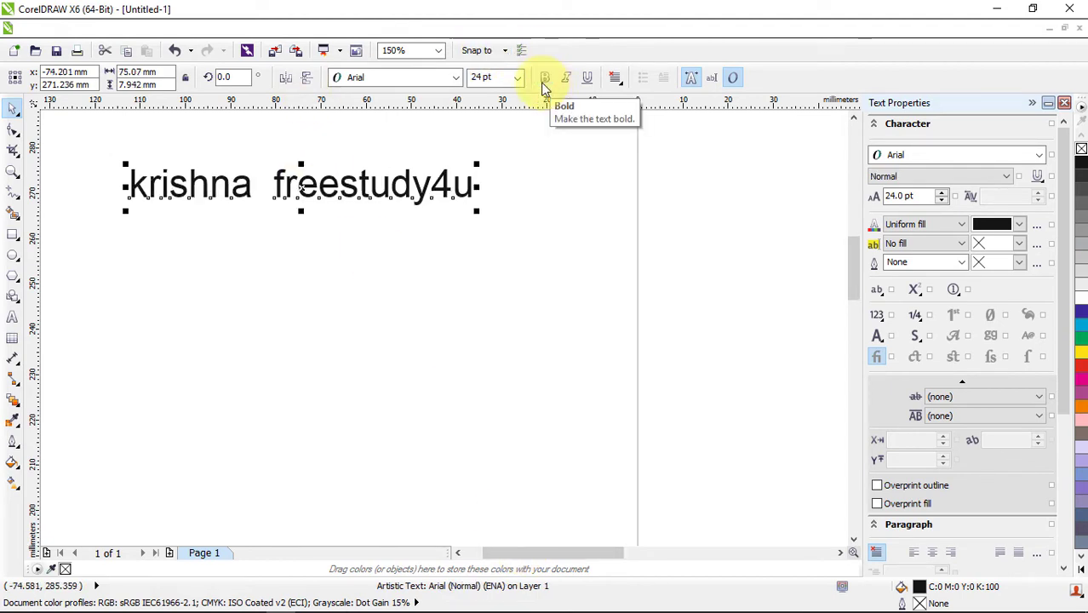
left_click(543, 85)
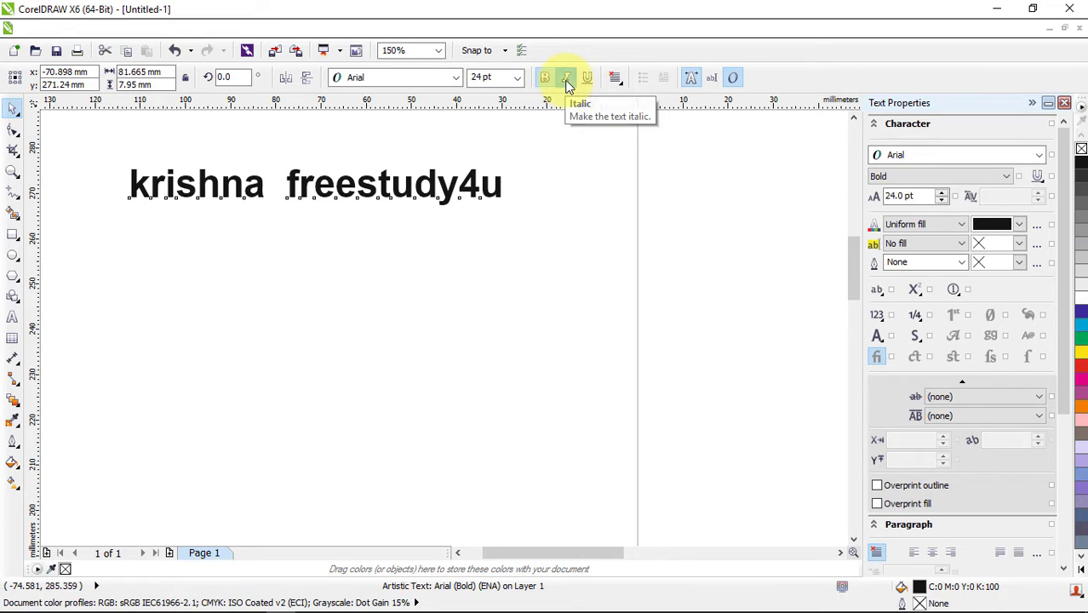
Add italic and underline formatting to the bold text
left_click(568, 85)
left_click(568, 85)
left_click(567, 85)
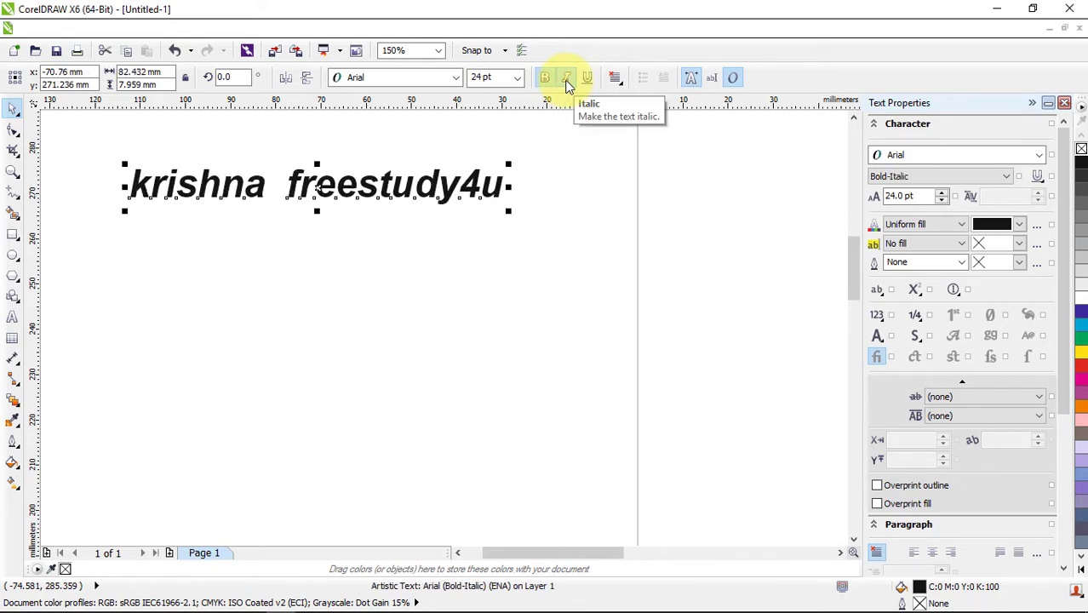
left_click(590, 81)
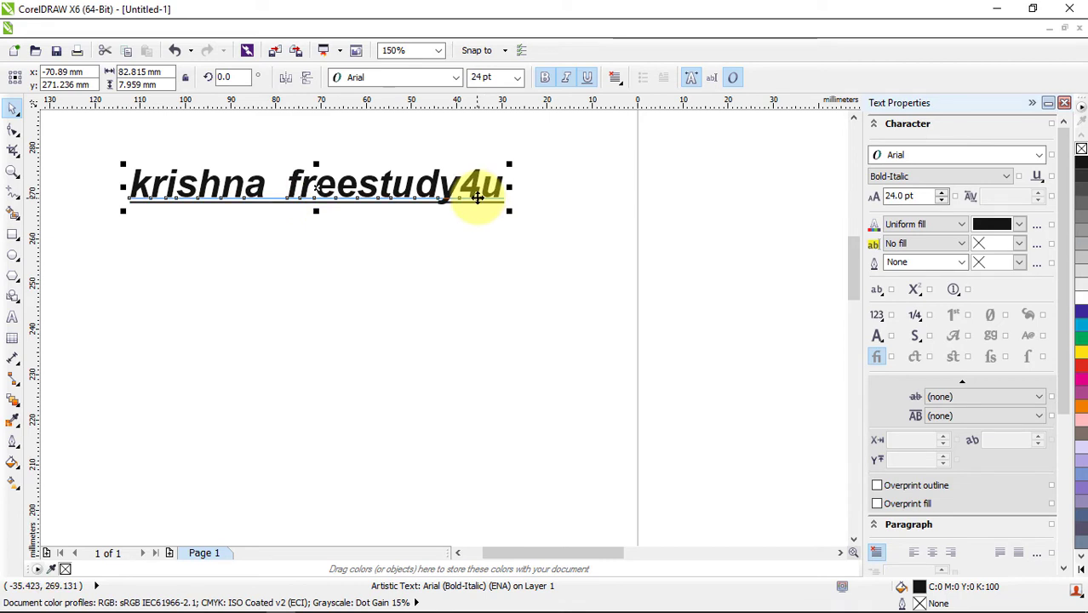
Remove the underline, italic and bold formatting from the text
left_click(587, 78)
left_click(565, 78)
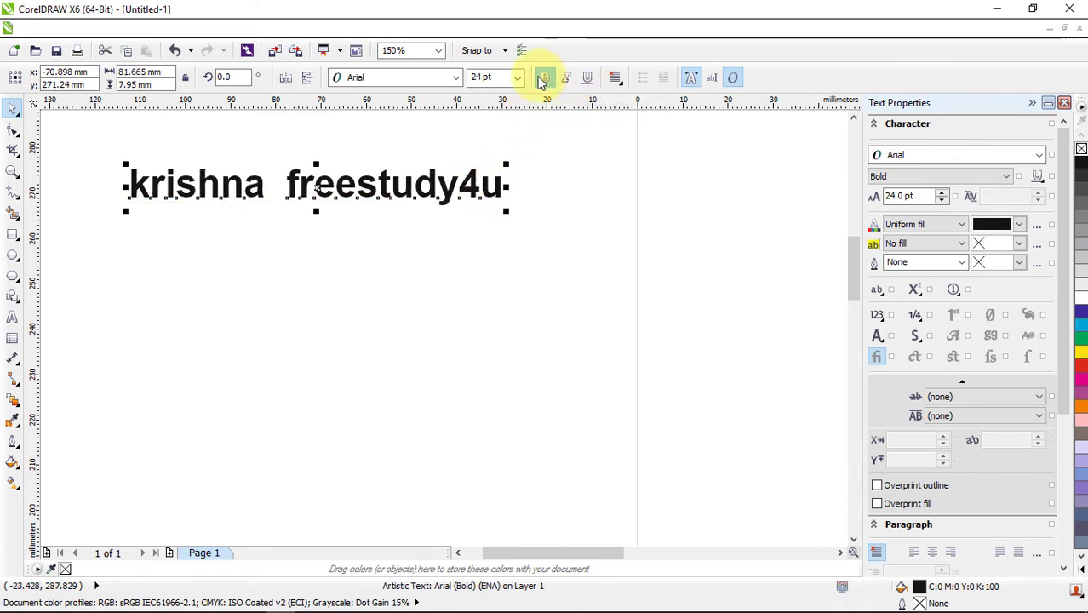
left_click(543, 80)
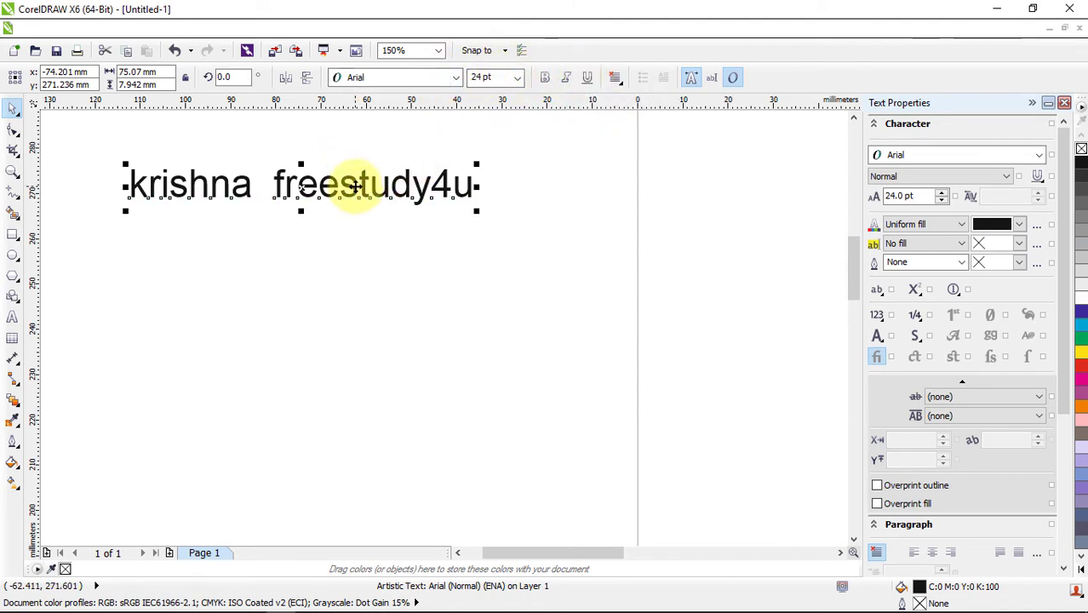
Set the text's font to Brush Script Std and move it across the page's left edge to about x -15 mm, y 266 mm
left_click_drag(355, 185, 719, 172)
left_click(455, 77)
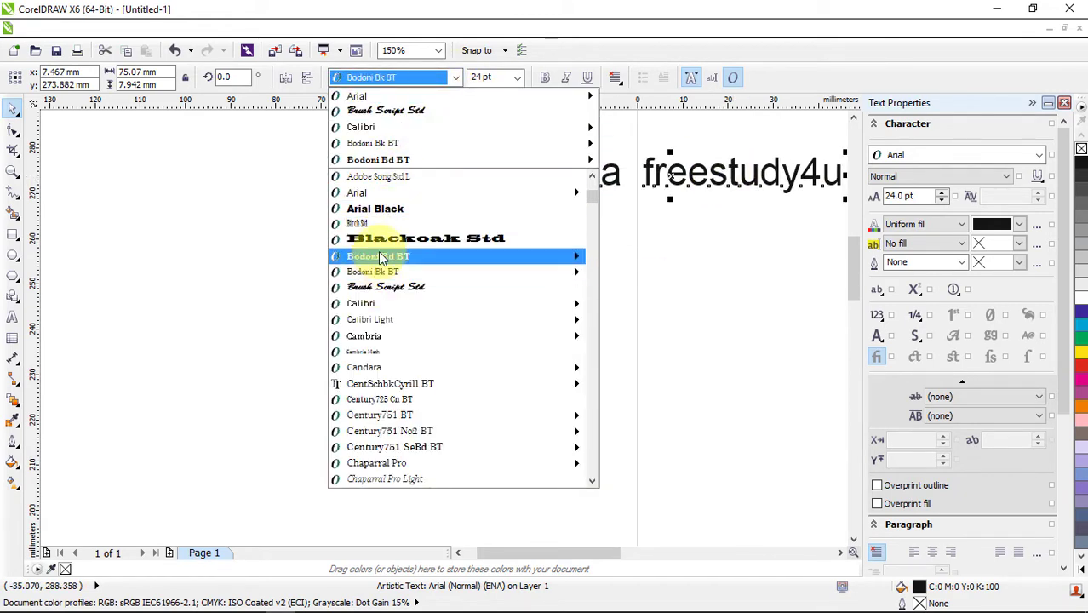
left_click(384, 286)
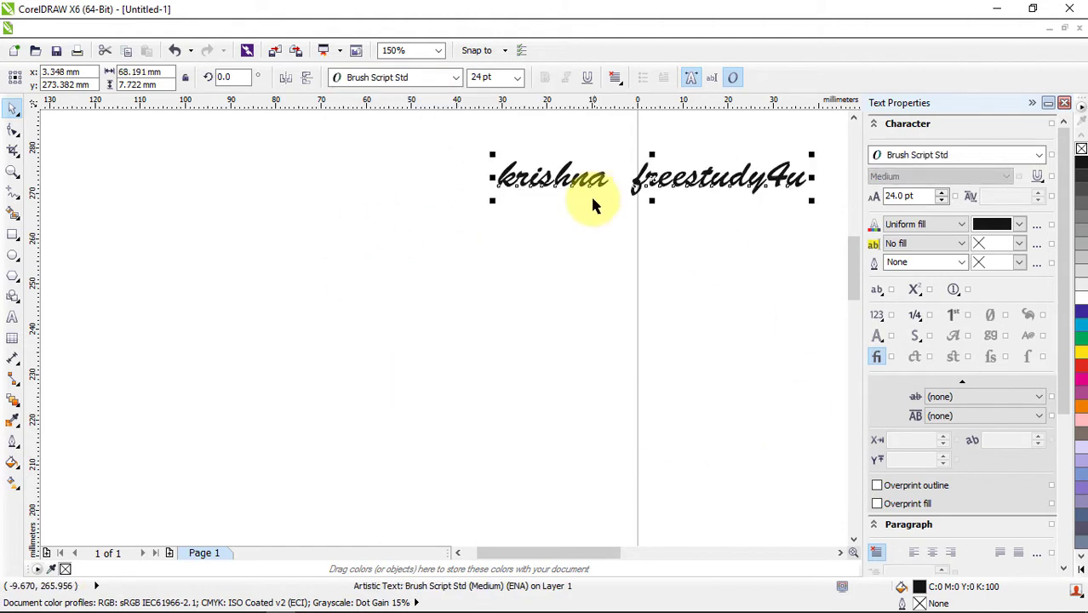
left_click_drag(586, 179, 502, 215)
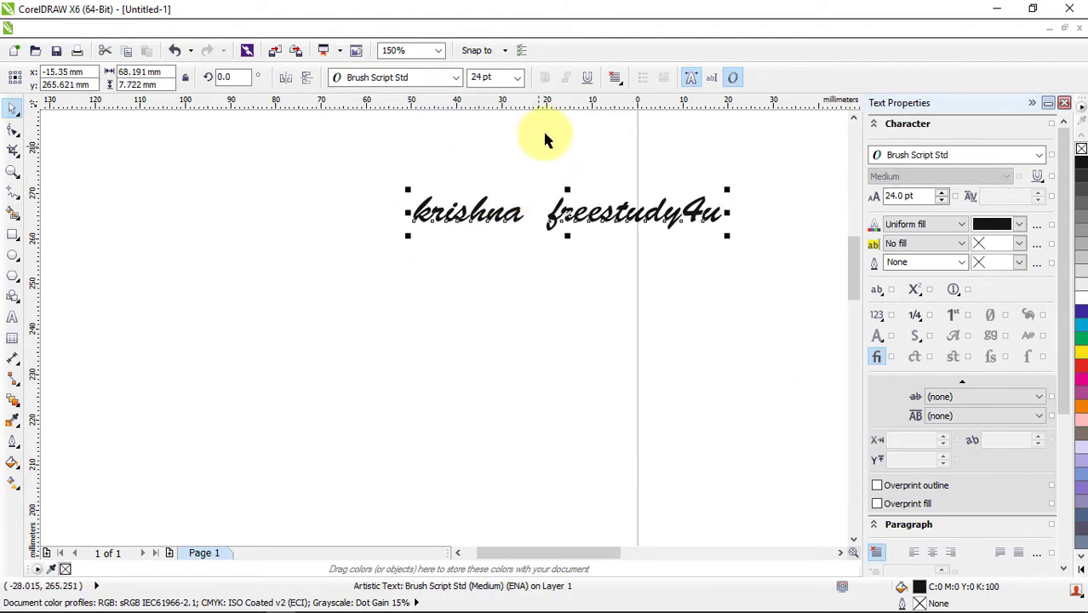
Toggle the script text's underline on and off, and change its font to Calibri Light
left_click(587, 78)
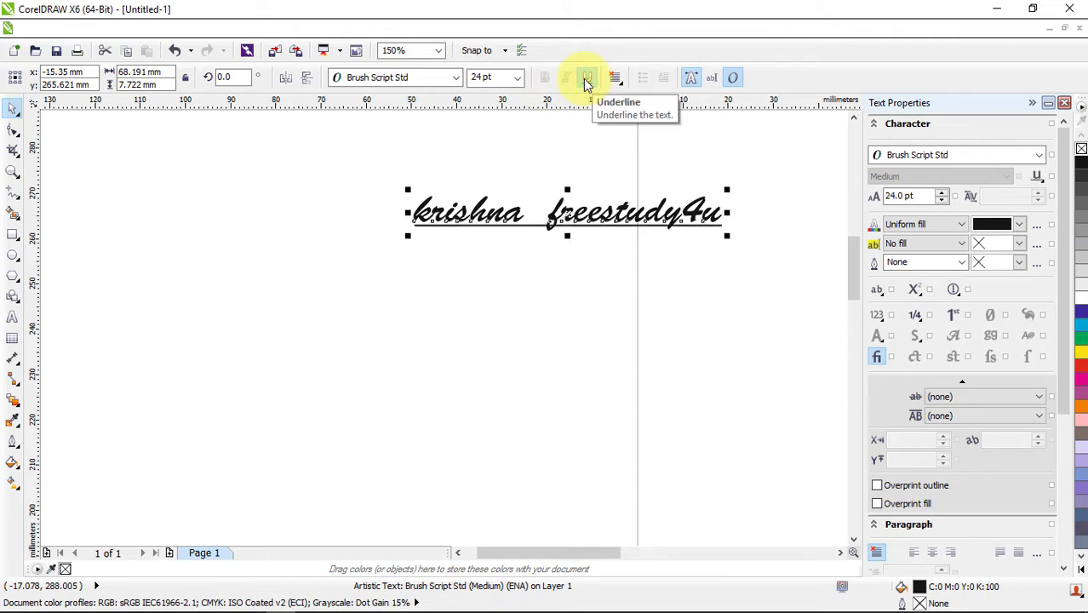
left_click(587, 78)
left_click(456, 77)
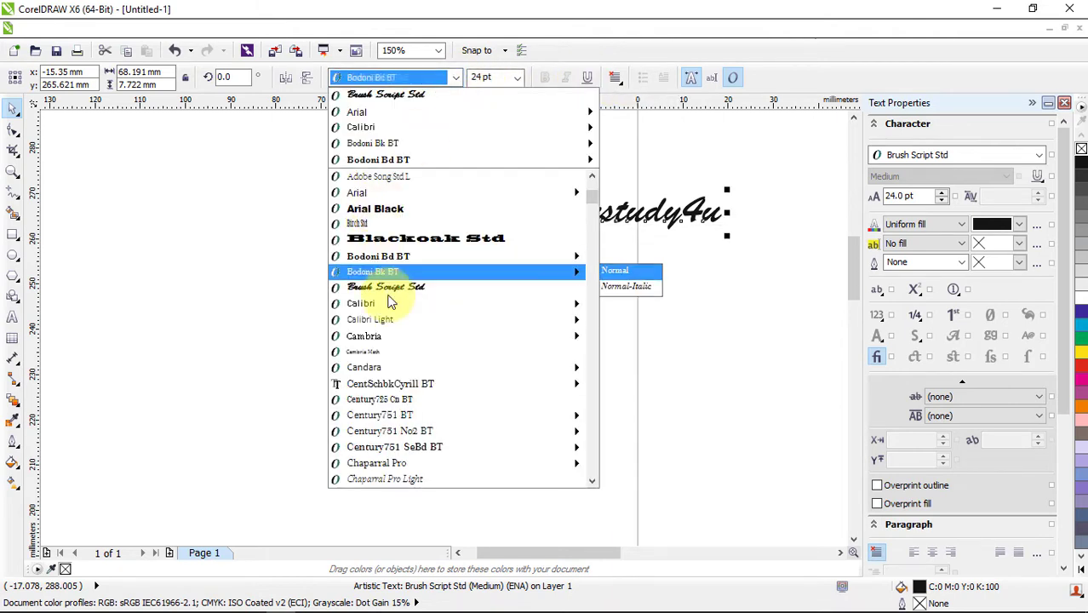
left_click(383, 318)
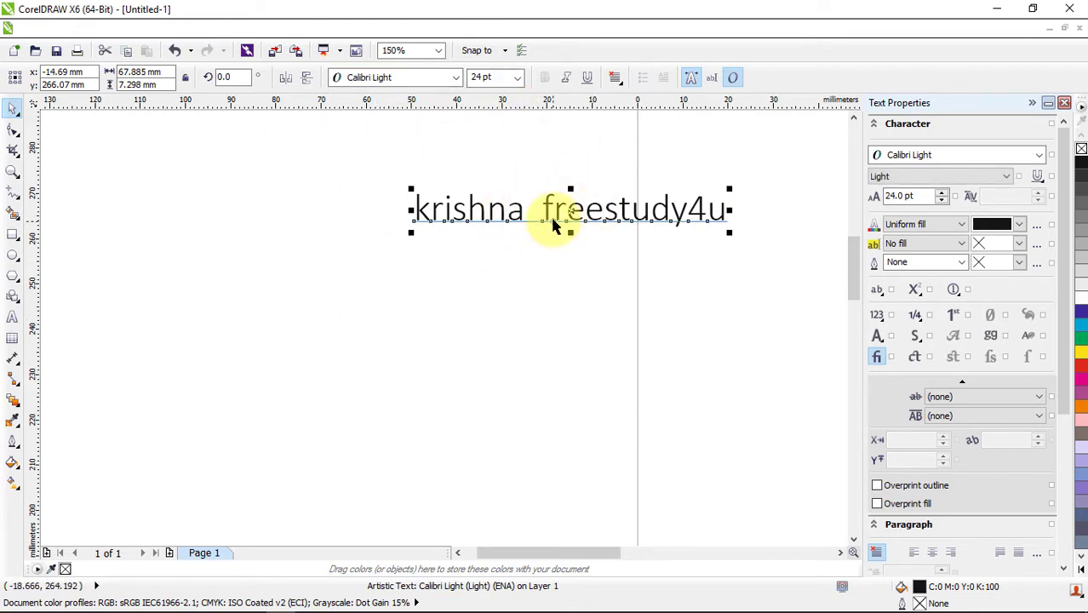
Toggle italic on and off twice on the Calibri Light text, and turn its underline on and off
left_click(565, 78)
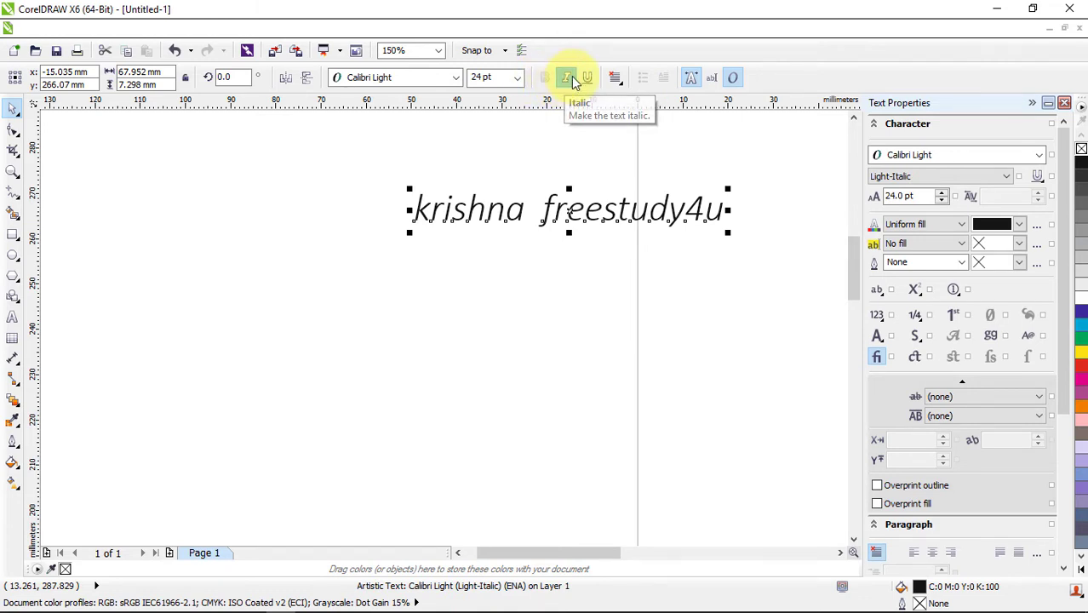
left_click(568, 78)
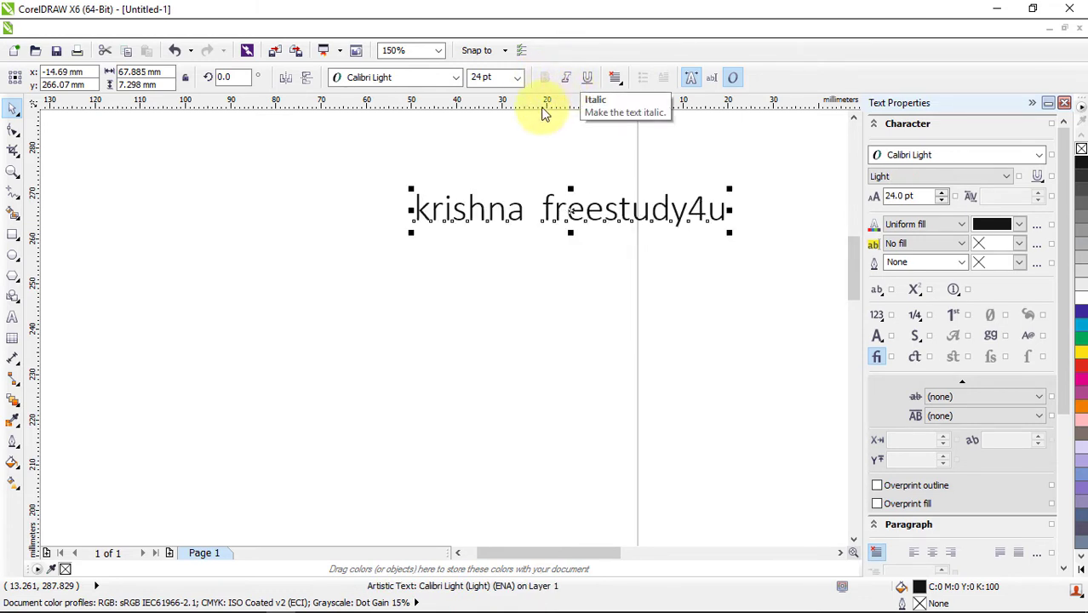
left_click(454, 78)
left_click(451, 78)
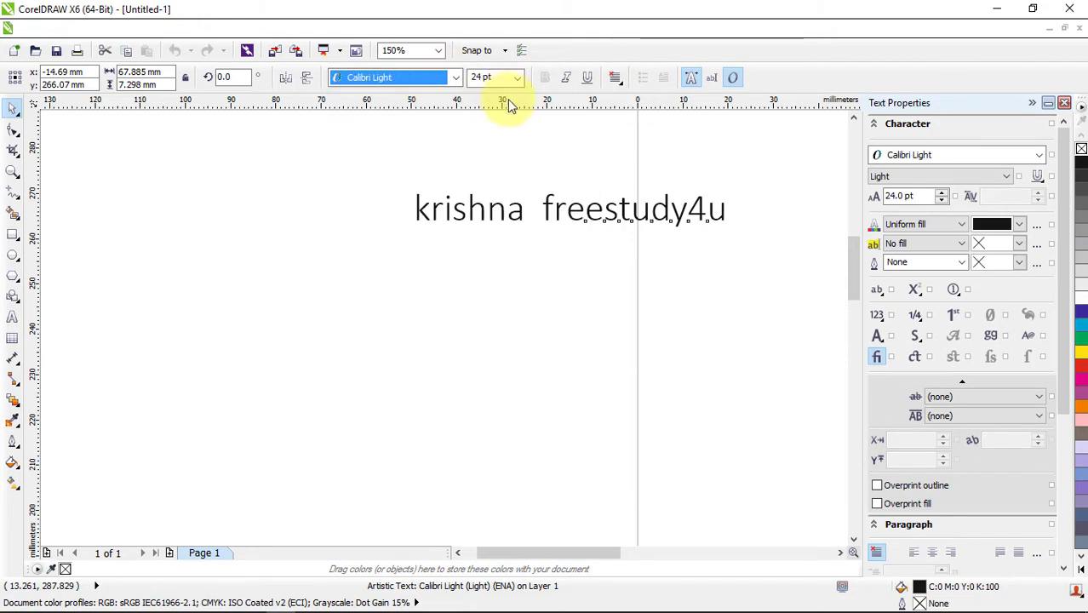
left_click(565, 83)
left_click(567, 85)
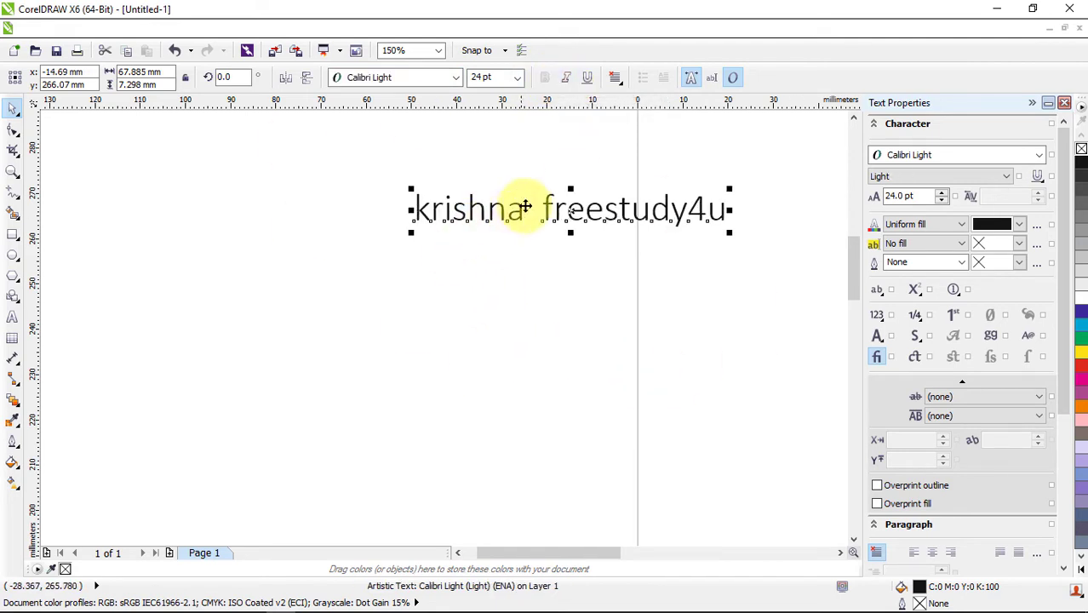
left_click(591, 82)
left_click(593, 84)
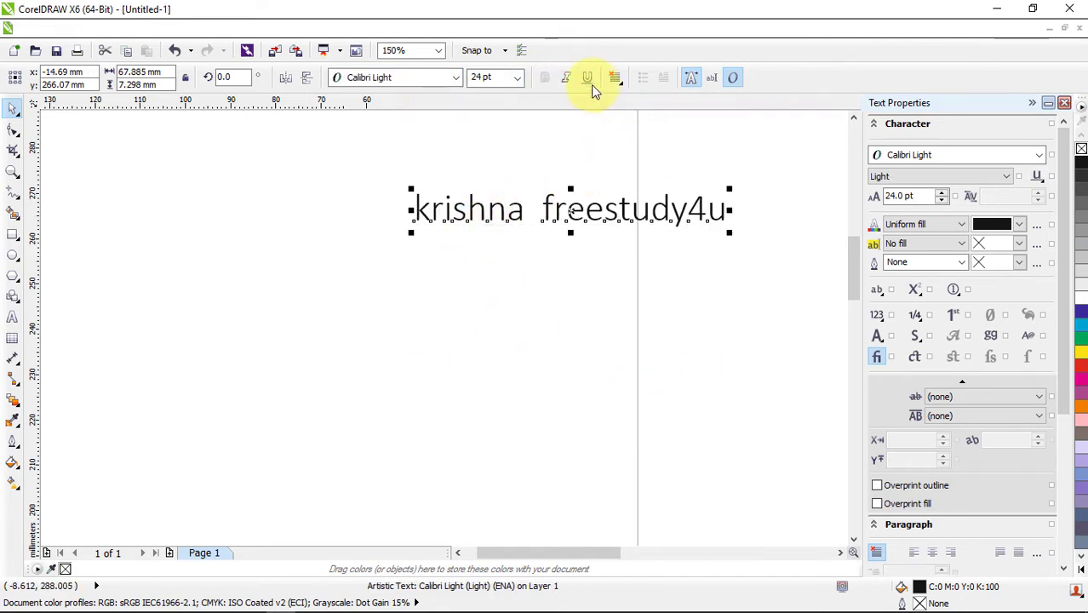
Move the text off the page's left edge to about x -37 mm, y 270 mm, and try Left alignment before resetting it to None
left_click_drag(570, 209, 463, 189)
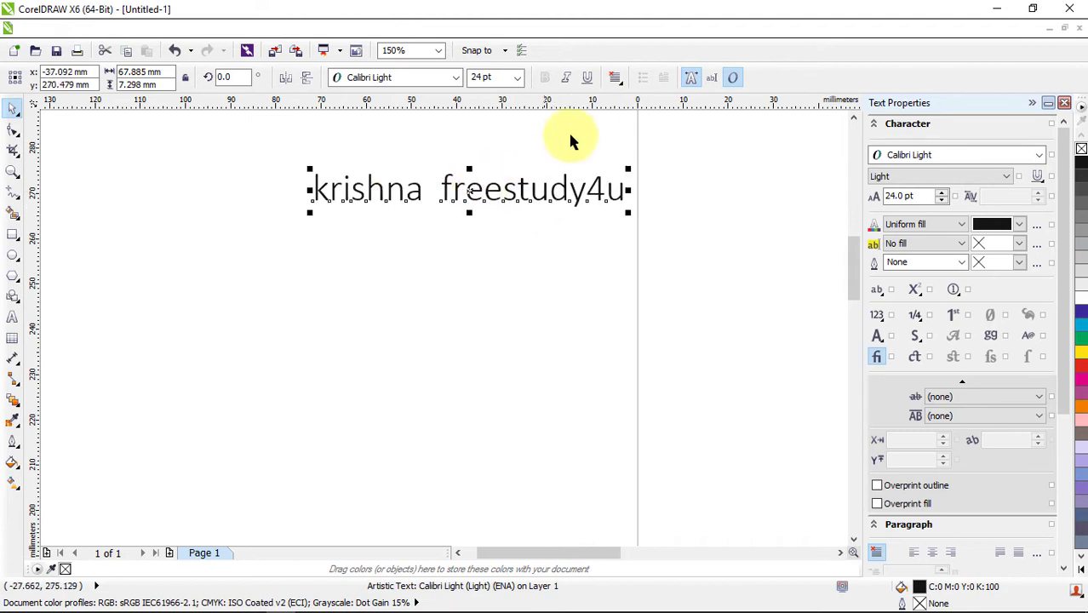
left_click(614, 79)
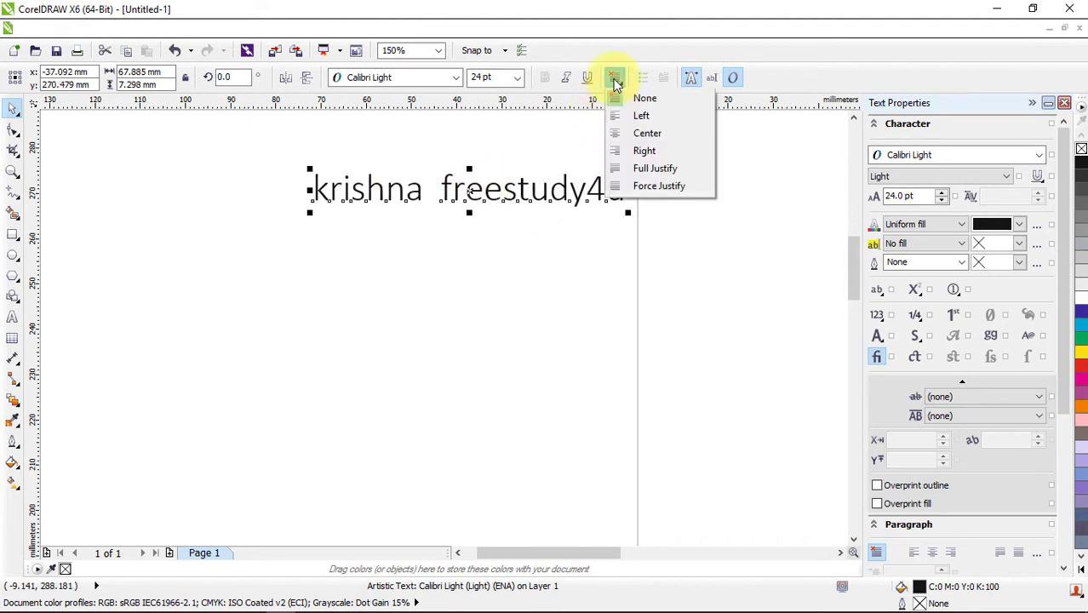
left_click(644, 116)
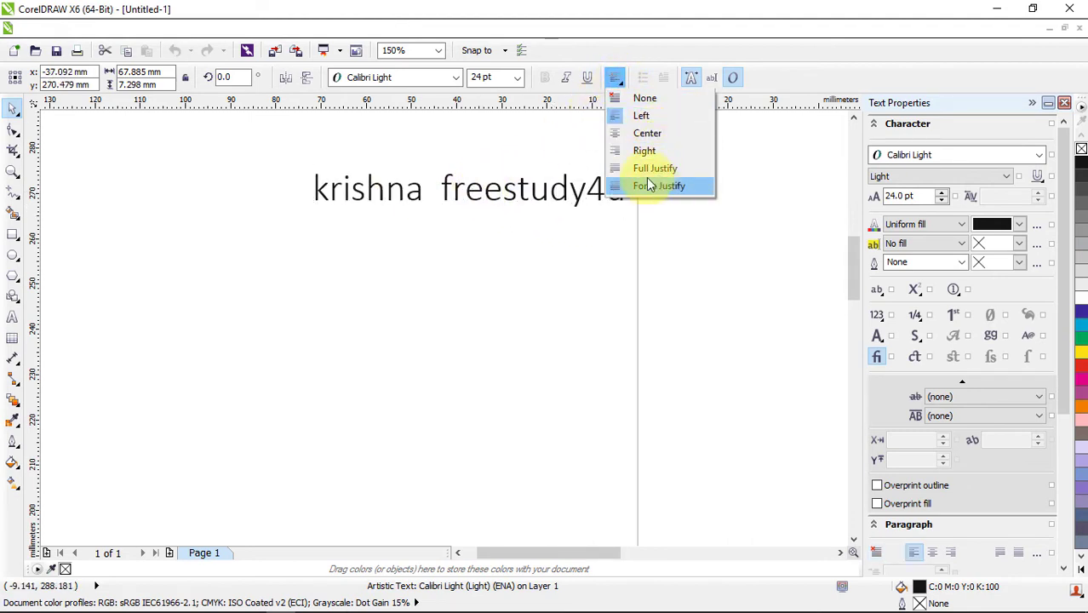
left_click(631, 101)
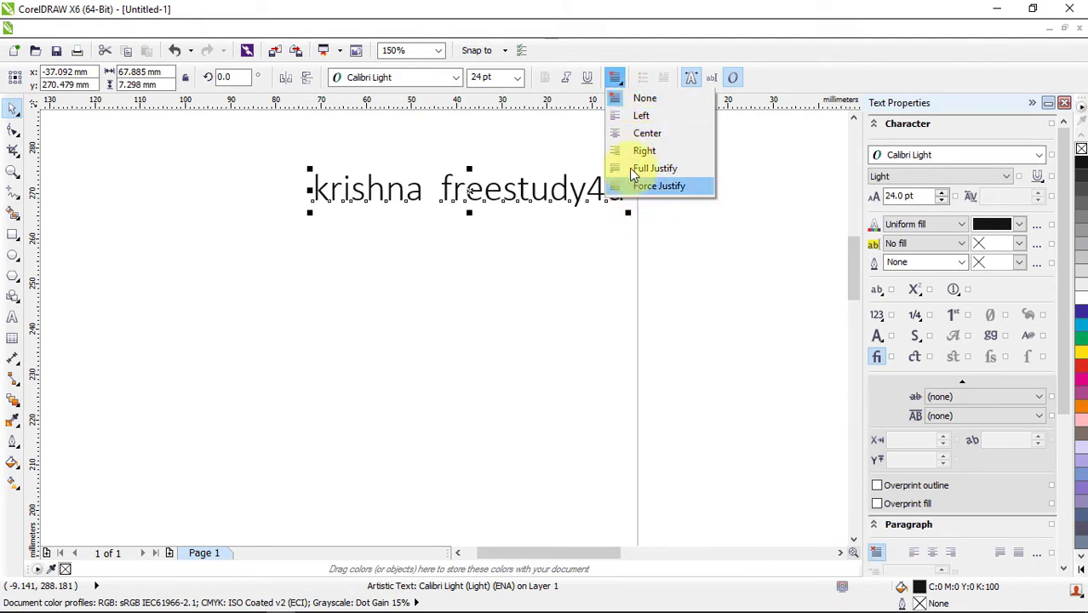
left_click(616, 83)
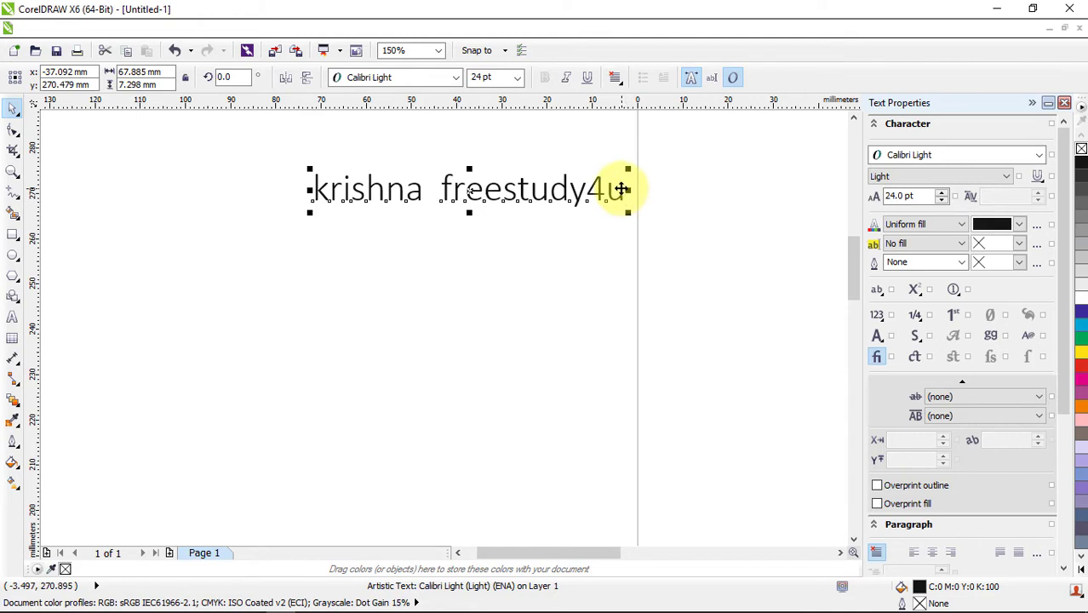
Switch to the browser, copy the Lorem Ipsum paragraph from the generator page, and return to CorelDRAW
mouse_move(217, 604)
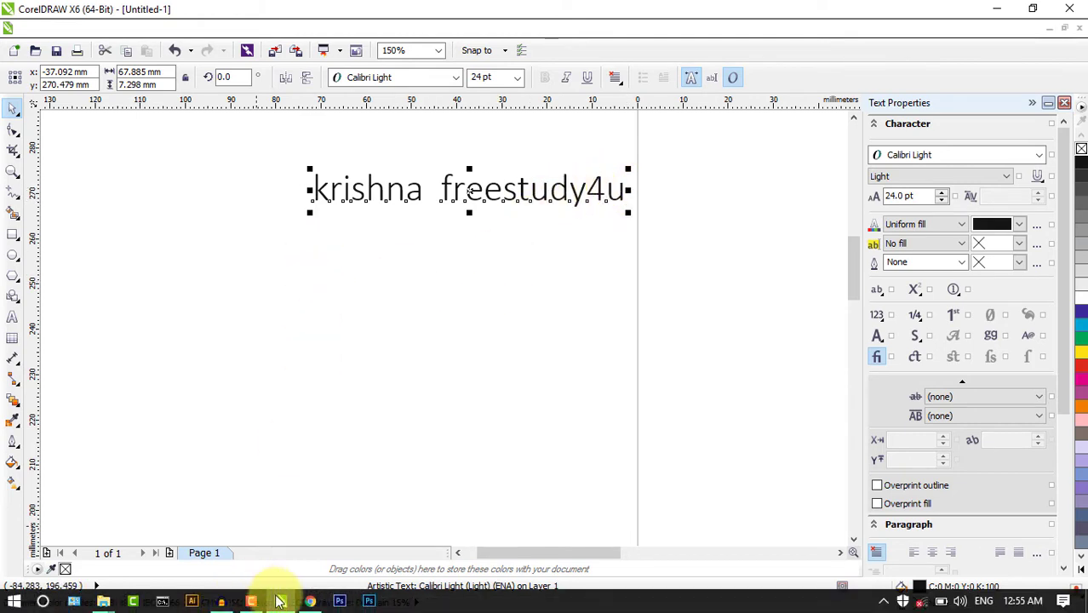
left_click(309, 601)
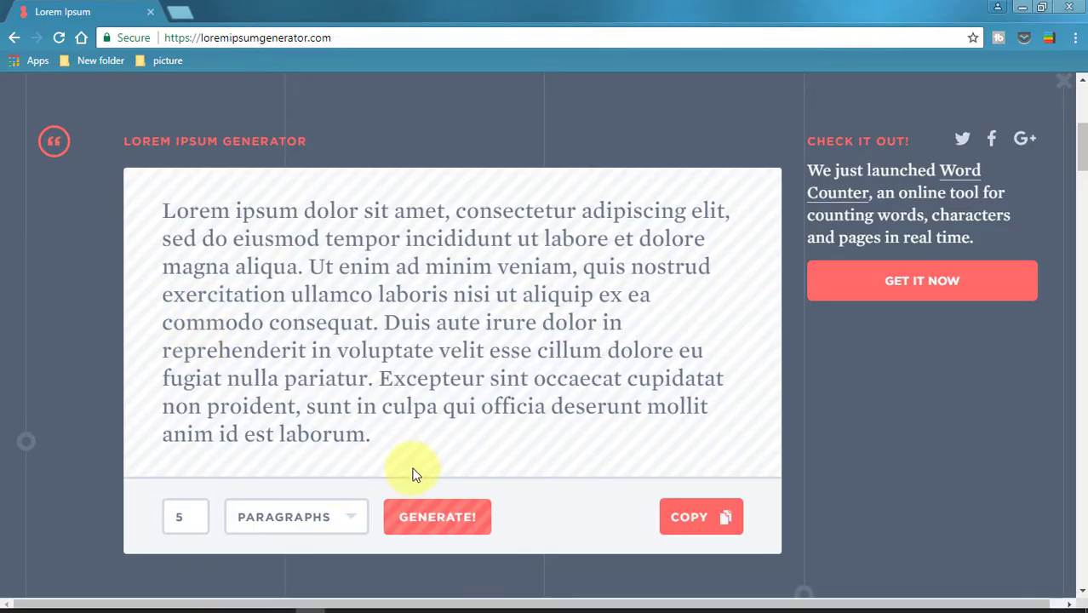
left_click(691, 521)
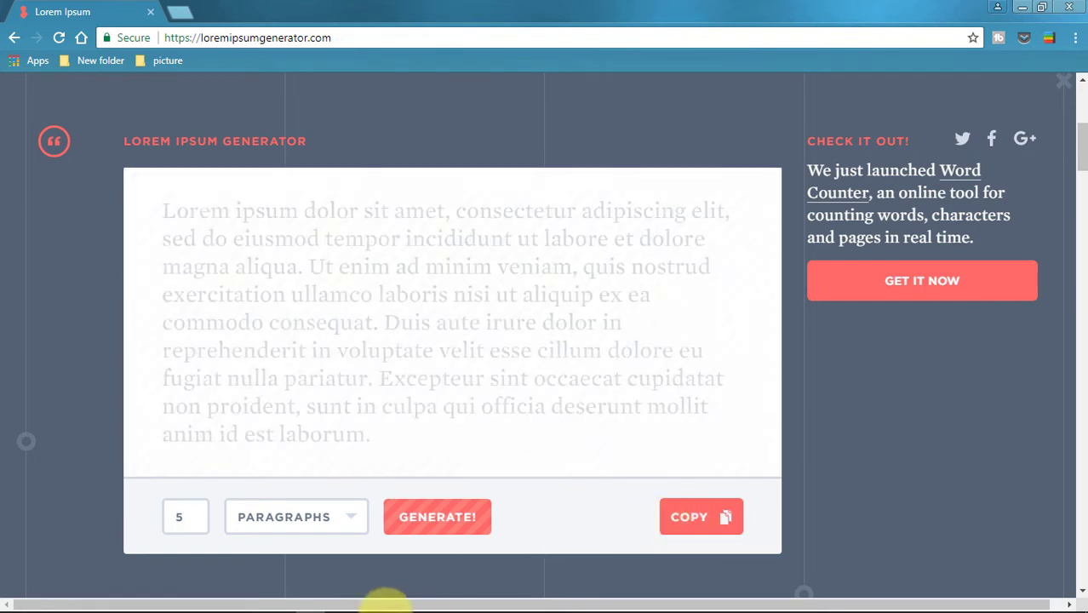
mouse_move(293, 601)
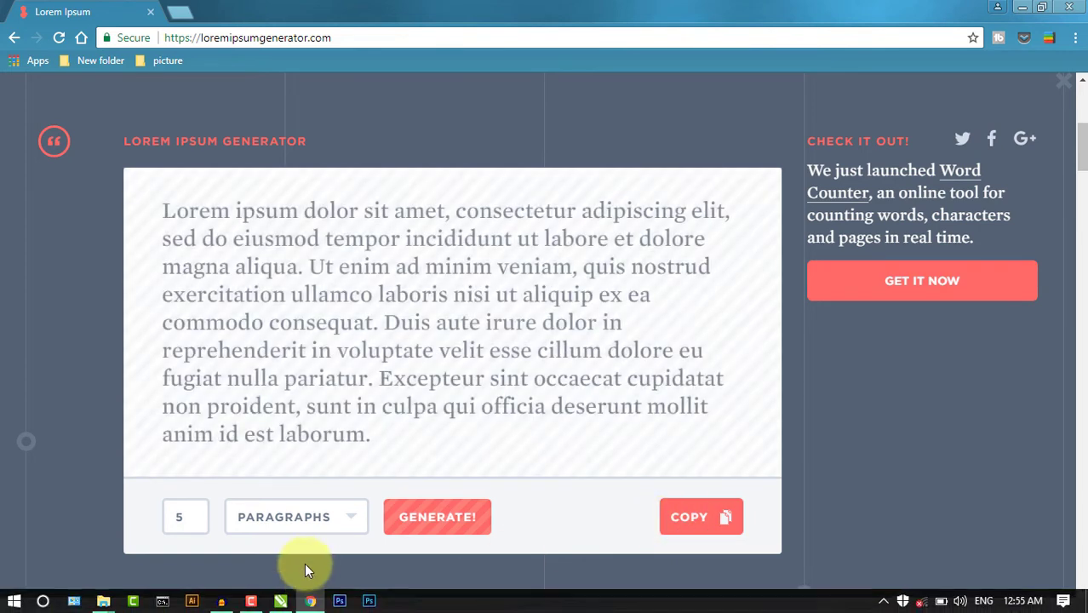
left_click(282, 602)
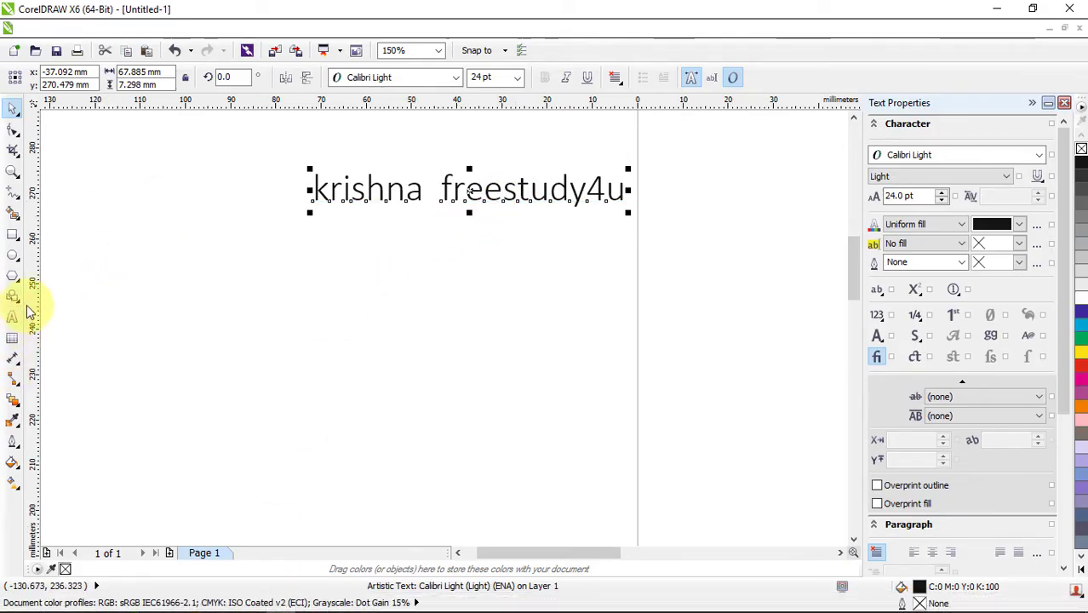
Delete the existing text and paste the copied Lorem Ipsum as artistic text starting at about x -77 mm, y 269 mm
key("Delete")
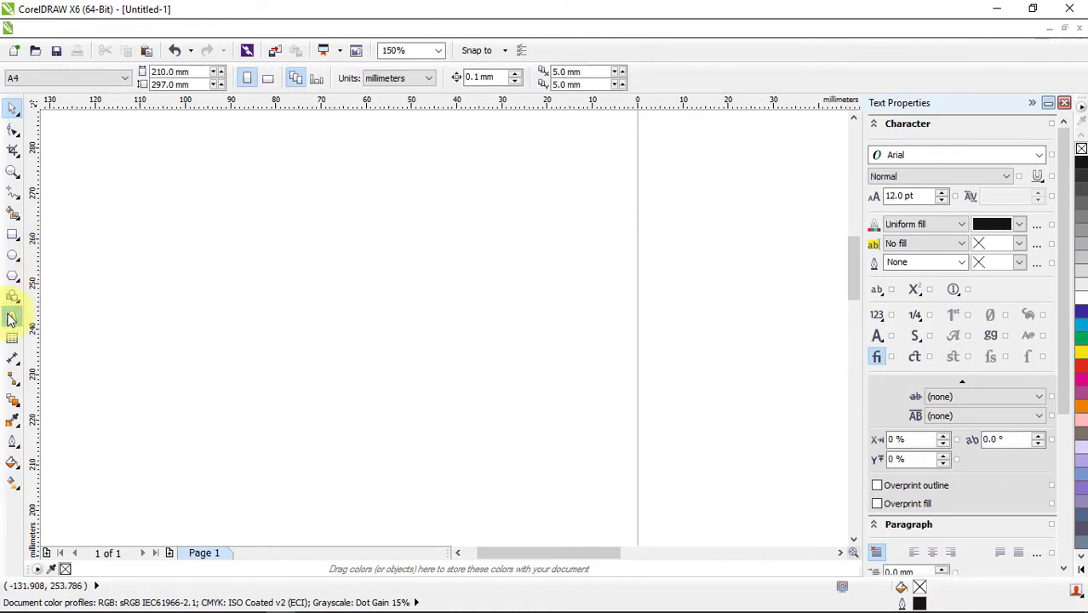
left_click(11, 318)
left_click(289, 194)
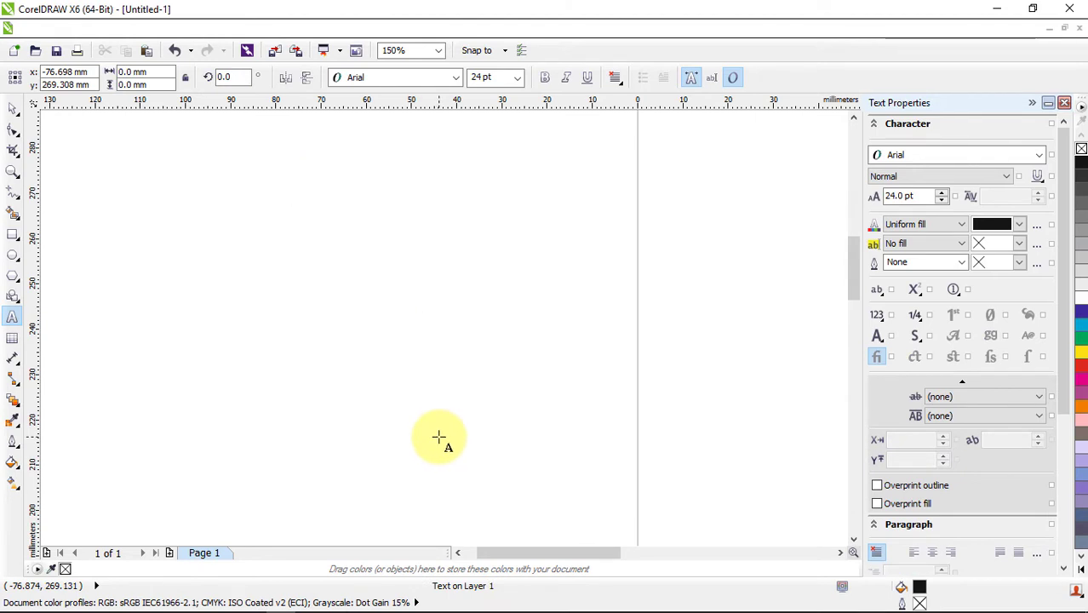
key("ctrl+v")
Move the long Lorem Ipsum line above the page, centred at about x -480 mm, y 567 mm
scroll(505, 316, "down", 4)
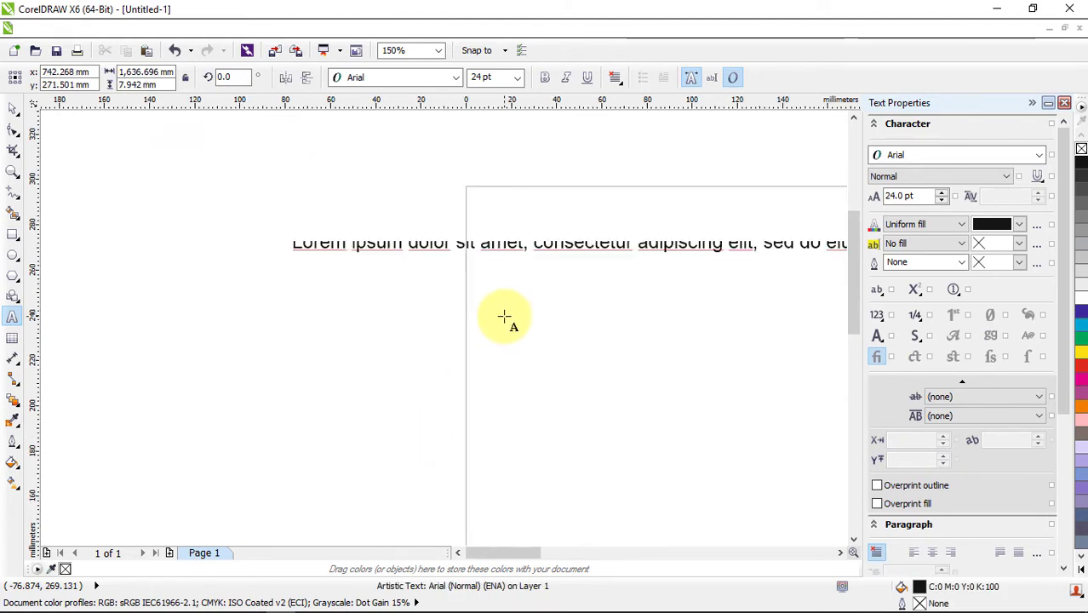
scroll(630, 339, "down", 1)
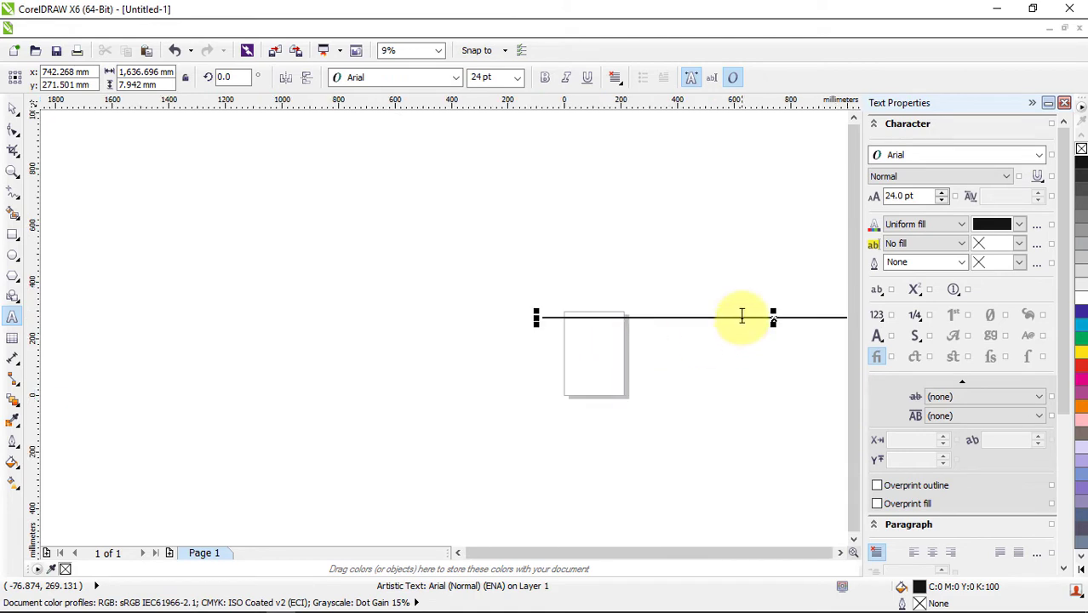
left_click(768, 317)
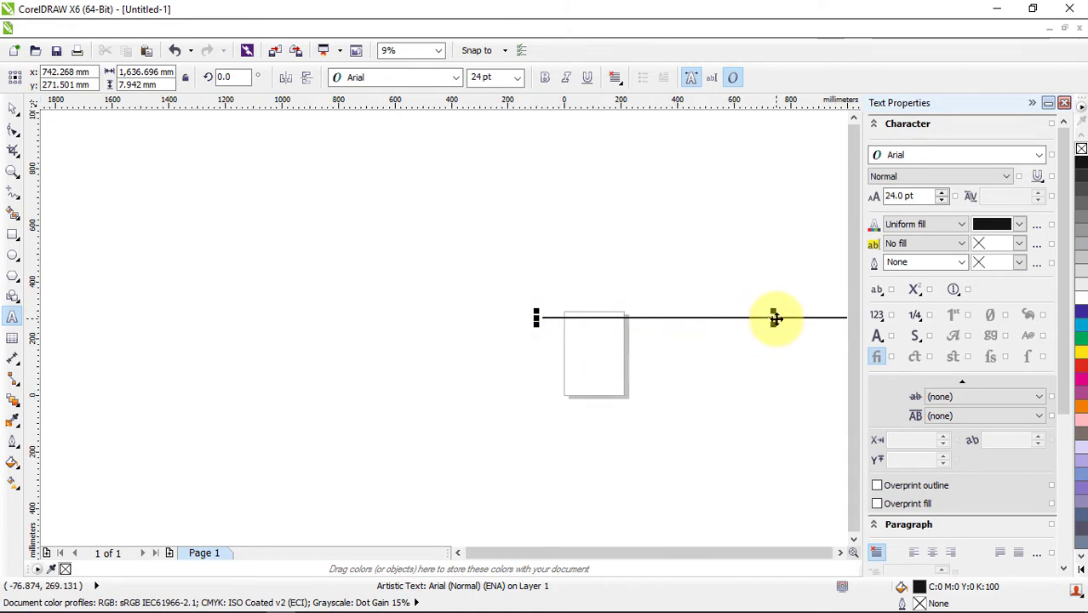
left_click_drag(773, 319, 427, 233)
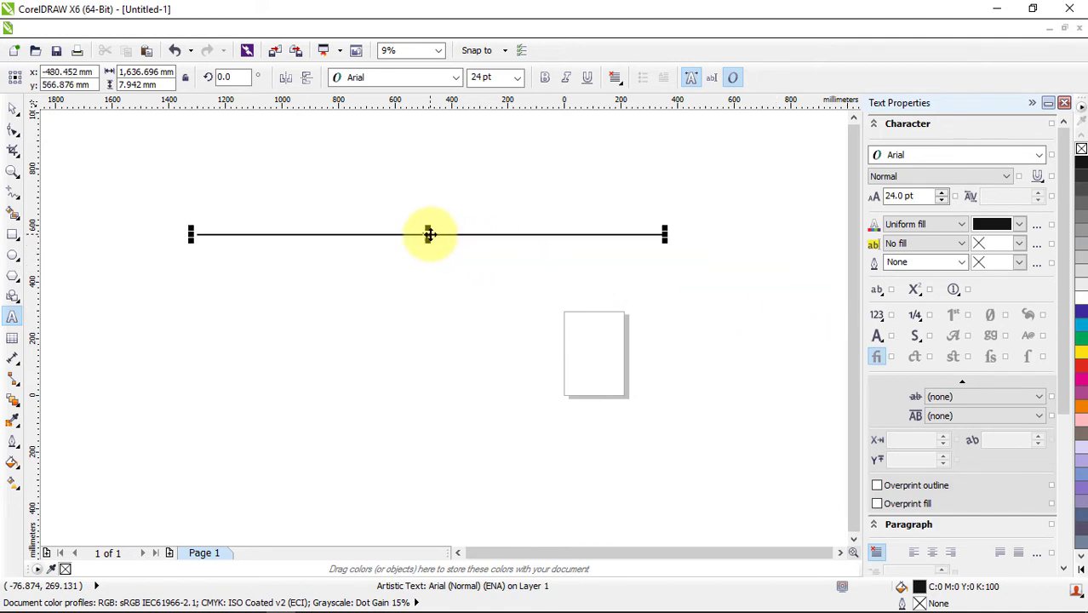
Split the long Lorem Ipsum line with line breaks after "aliquip ex", "et dolor" and "eu fug"
scroll(401, 250, "up", 2)
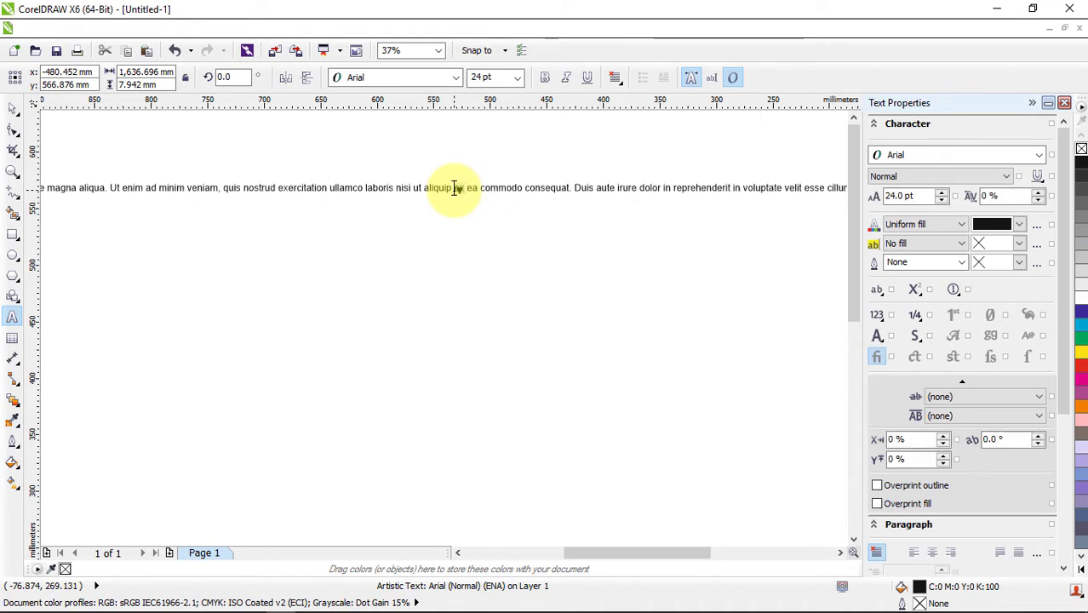
left_click(466, 188)
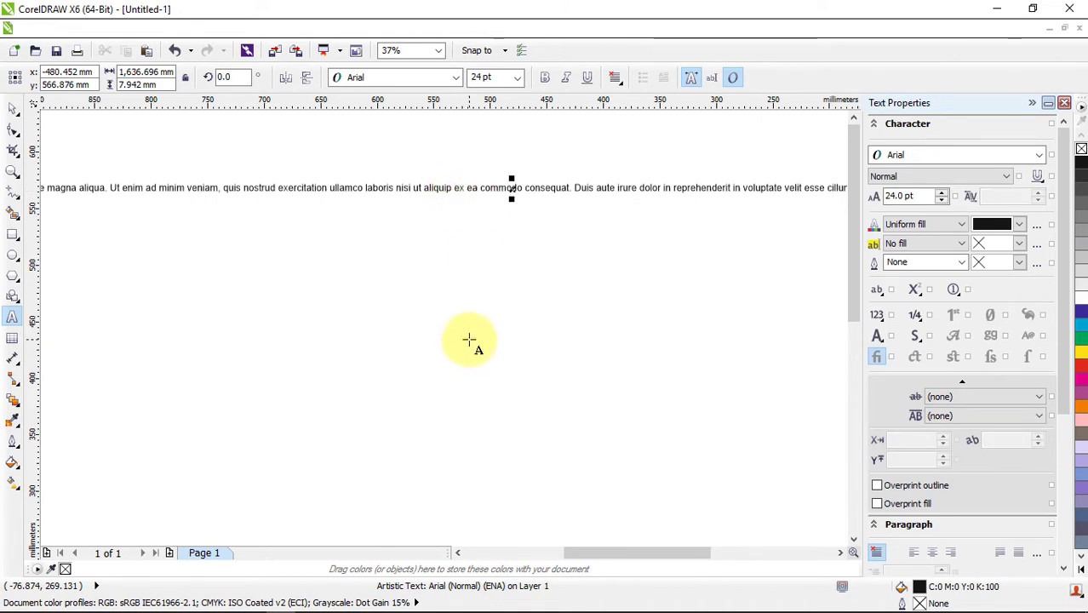
key("Return")
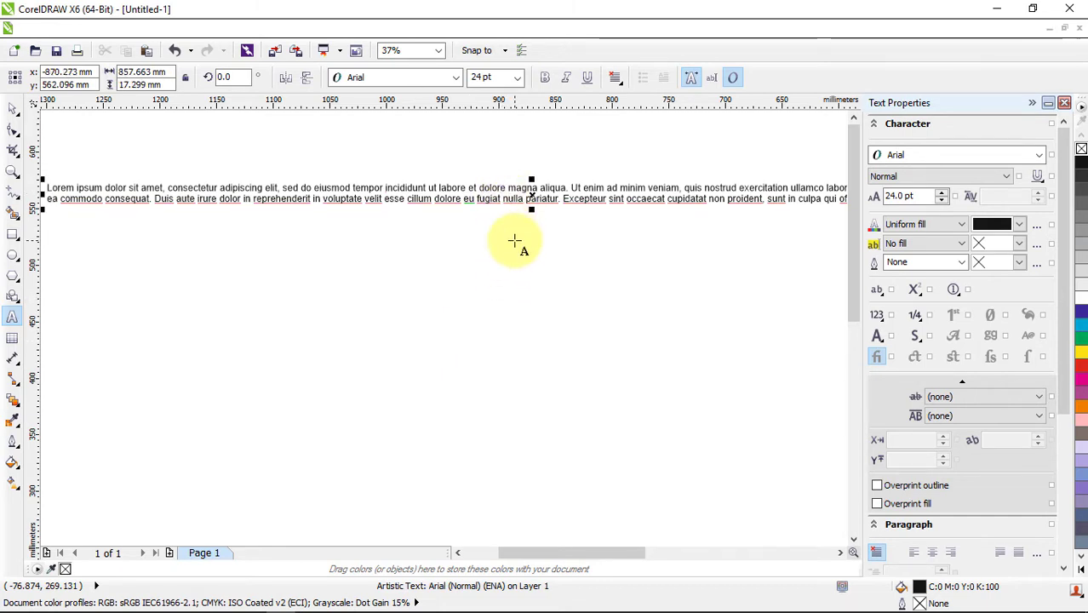
key("Return")
left_click(488, 210)
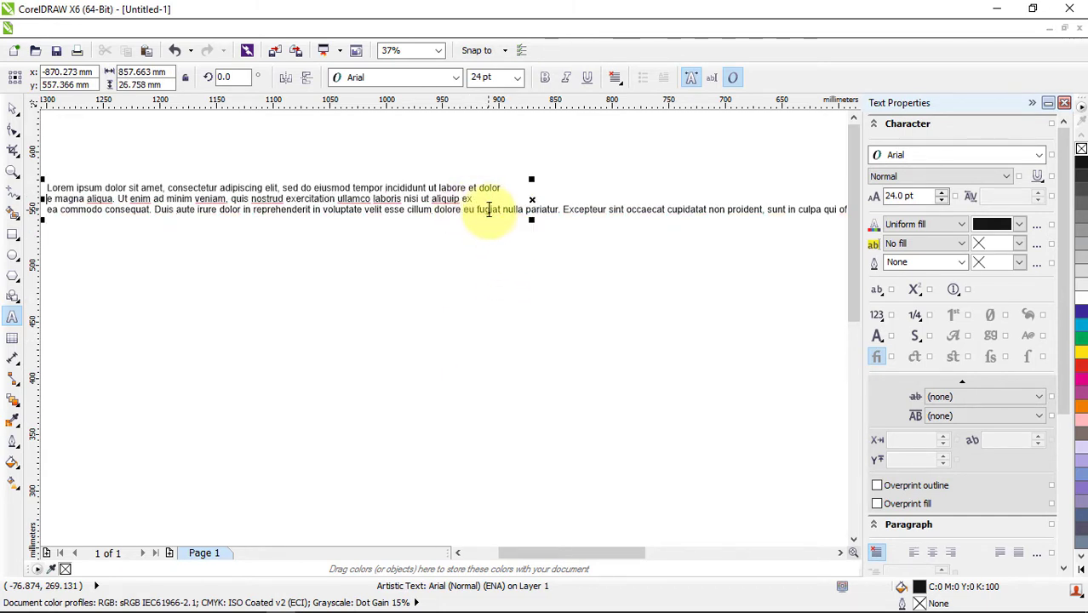
key("Return")
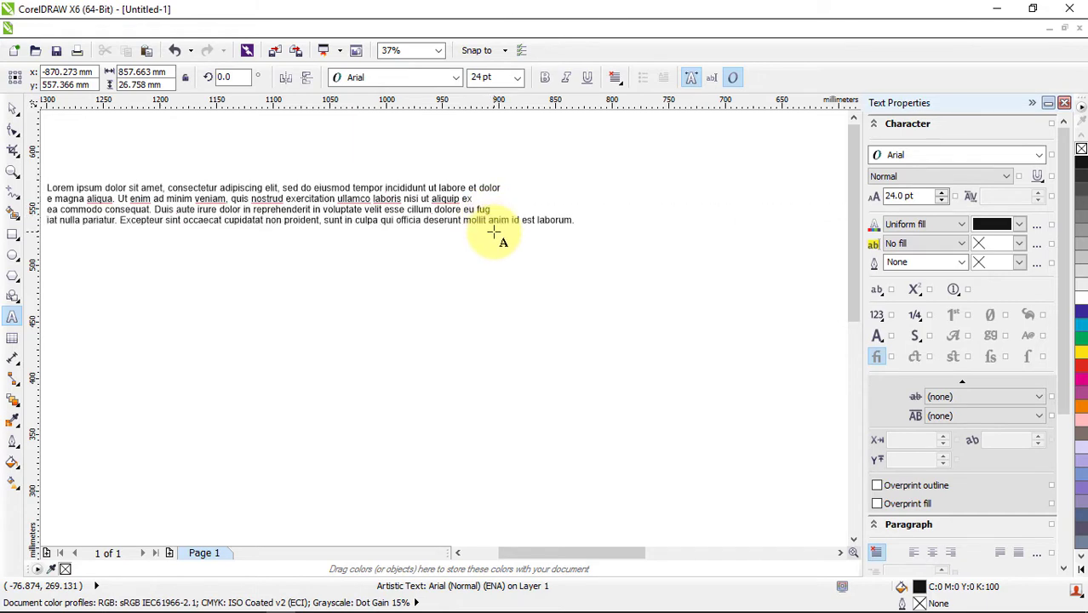
Move the Lorem Ipsum block toward the right and insert a line break after "adipiscing elit" in its first line
left_click(12, 109)
left_click_drag(239, 198, 390, 202)
left_click_drag(431, 196, 425, 190)
key("F8")
key("Return")
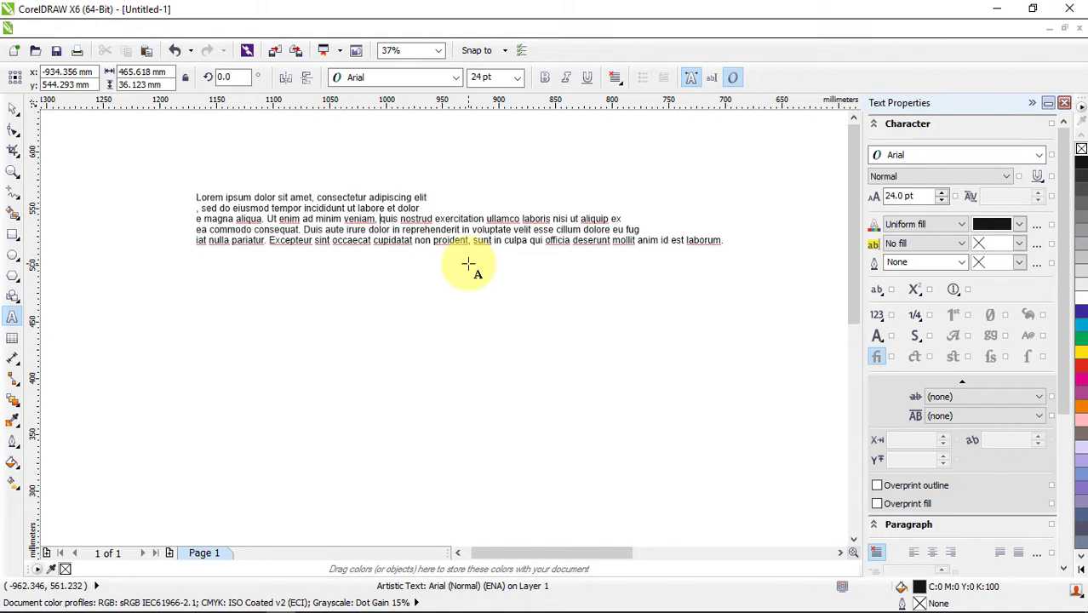
Break the line beginning "e magna aliqua" after "nostrud e"
key("Right")
key("Right")
key("Right")
key("Right")
key("Right")
key("Right")
key("Right")
key("Right")
key("Right")
key("Right")
key("Right")
key("Right")
key("Right")
key("Right")
key("Return")
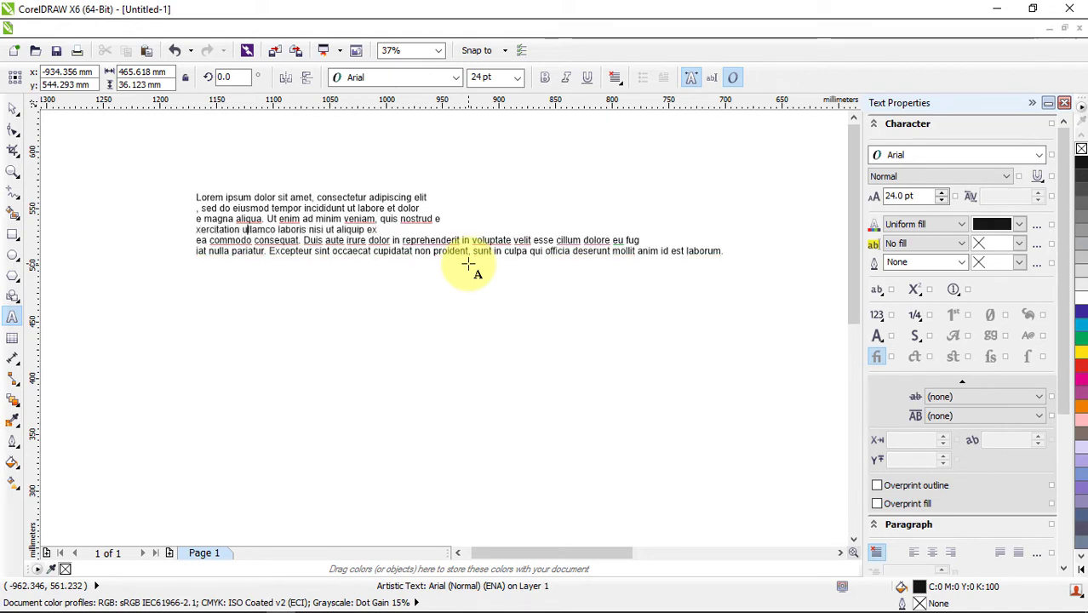
Break the line beginning "ea commodo consequat" after "irure dol"
key("Down")
key("Right")
key("Right")
key("Right")
key("Right")
key("Right")
key("Right")
key("Right")
key("Right")
key("Right")
key("Right")
key("Right")
key("Right")
key("Right")
key("Right")
key("Right")
key("Right")
key("Right")
key("Right")
key("Right")
key("Return")
Break the last line of the Lorem Ipsum text after "cupidatat non"
key("Right")
key("Right")
key("Right")
key("Right")
key("Right")
key("Down")
key("Right")
key("Right")
key("Right")
key("Right")
key("Right")
key("Right")
key("Right")
key("Right")
key("Right")
key("Right")
key("Right")
key("Right")
key("Right")
key("Right")
key("Right")
key("Right")
key("Right")
key("Right")
key("Right")
key("Right")
key("Return")
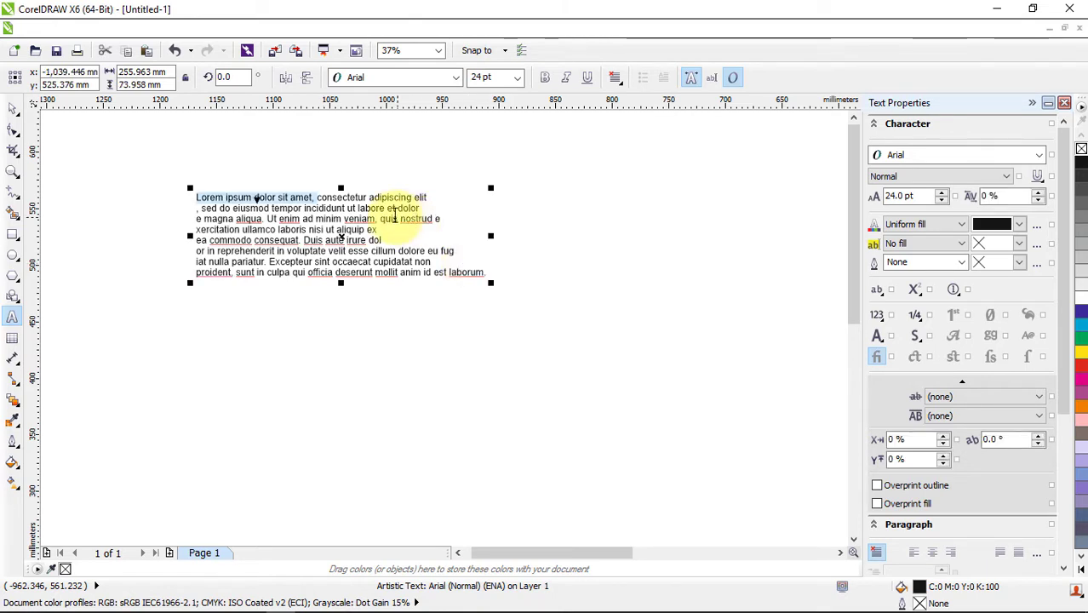
Move the Lorem Ipsum block to about x -963 mm, y 515 mm and set its alignment to Left
left_click(324, 239)
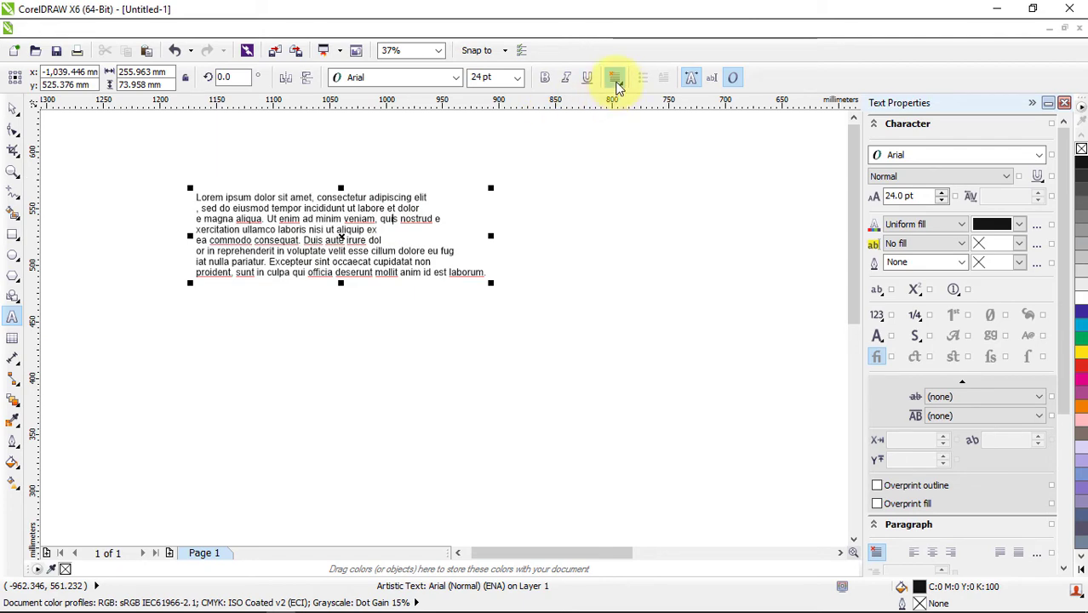
left_click(615, 77)
left_click(634, 100)
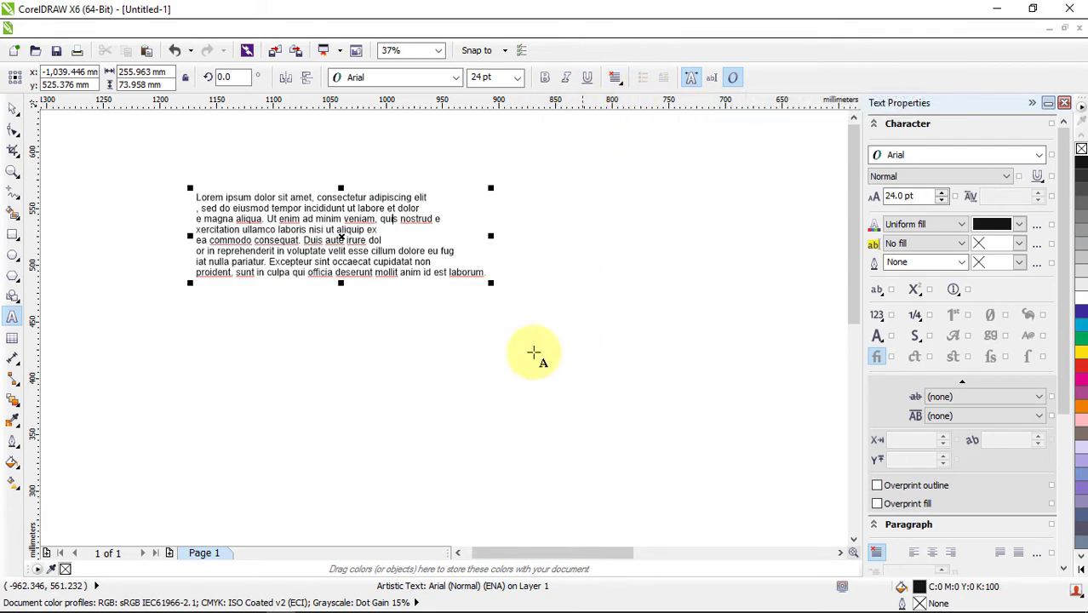
left_click(13, 108)
left_click_drag(230, 204, 390, 239)
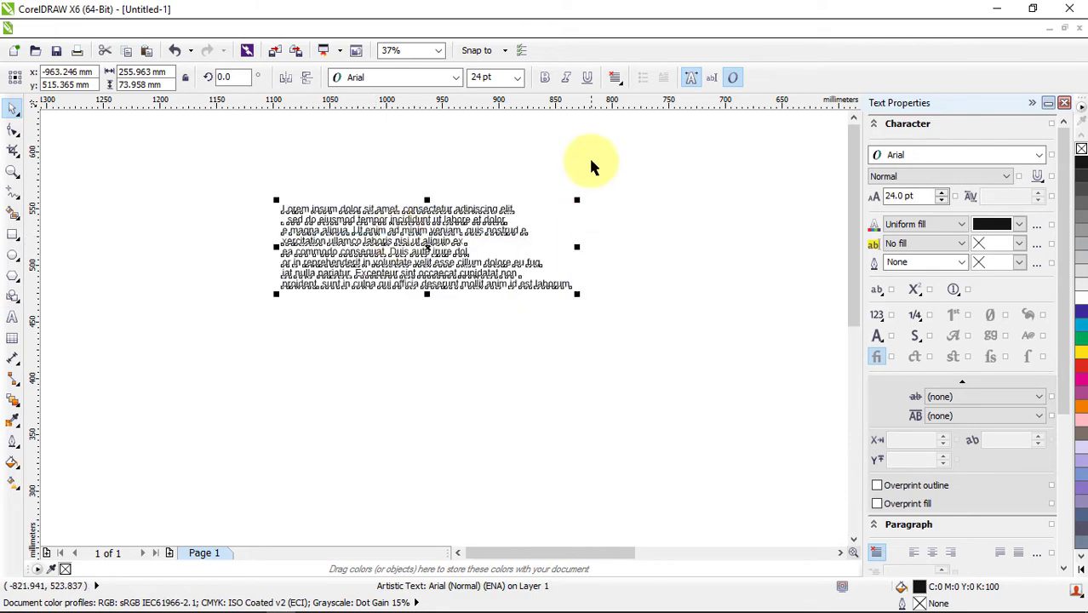
left_click(615, 79)
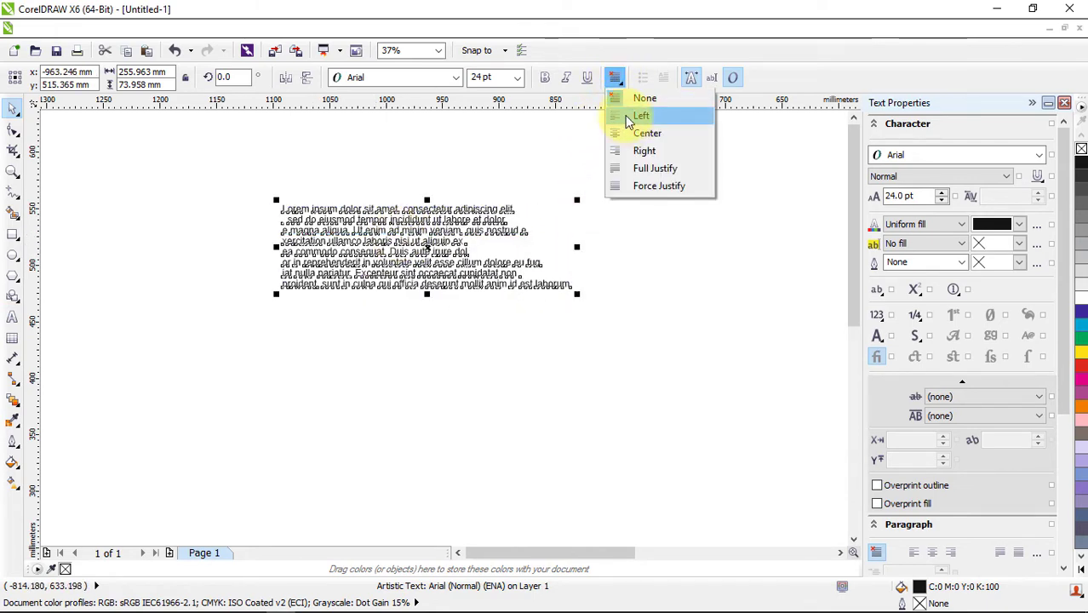
left_click(625, 116)
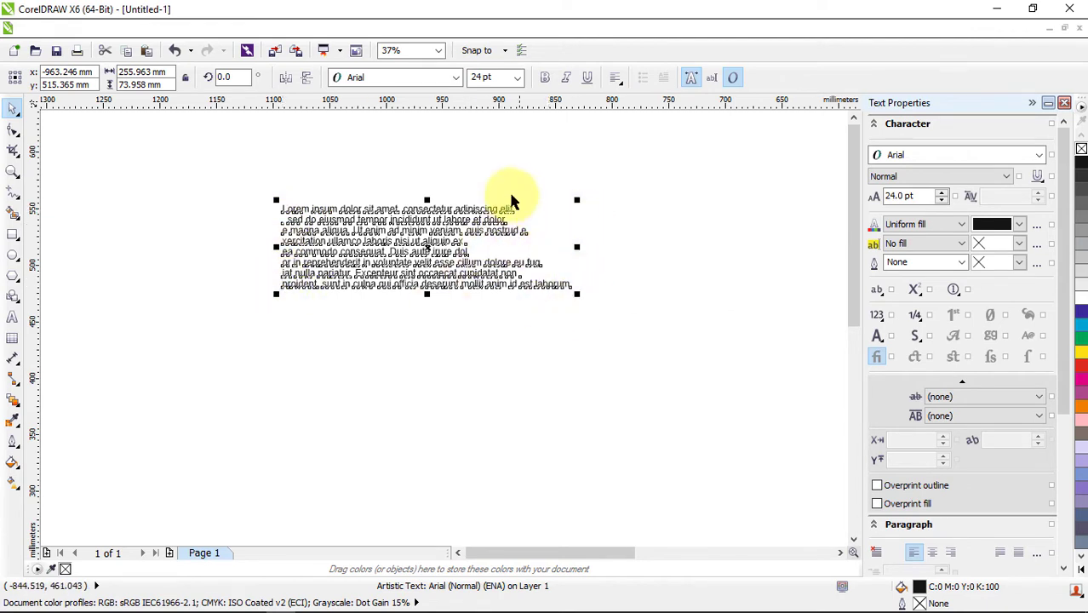
Set the text's alignment to Full Justify and add line breaks after "deserunt mo" and "in volupta"
left_click(620, 79)
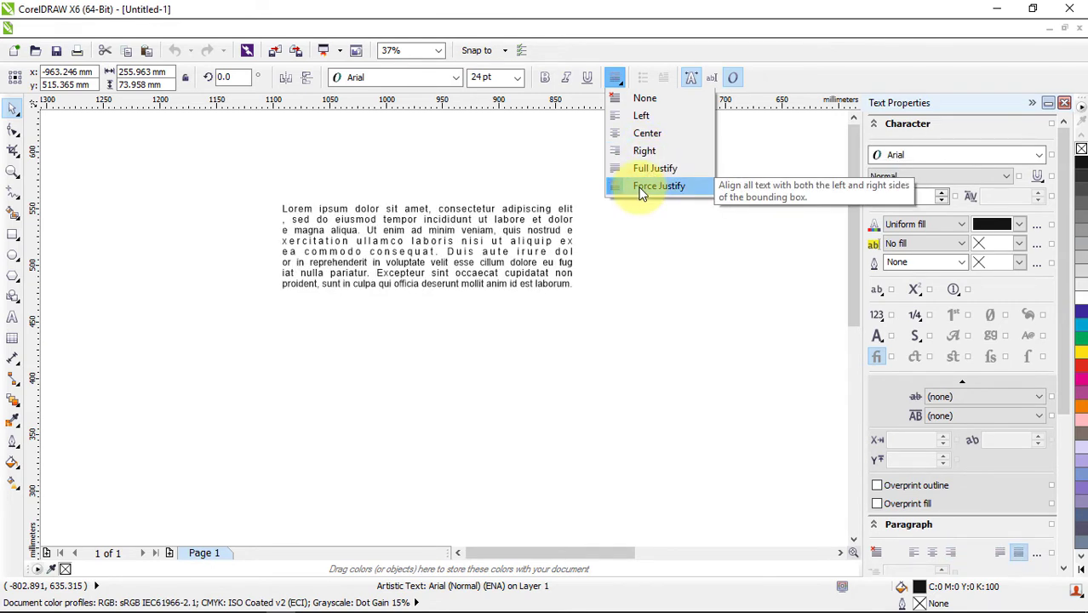
left_click(641, 173)
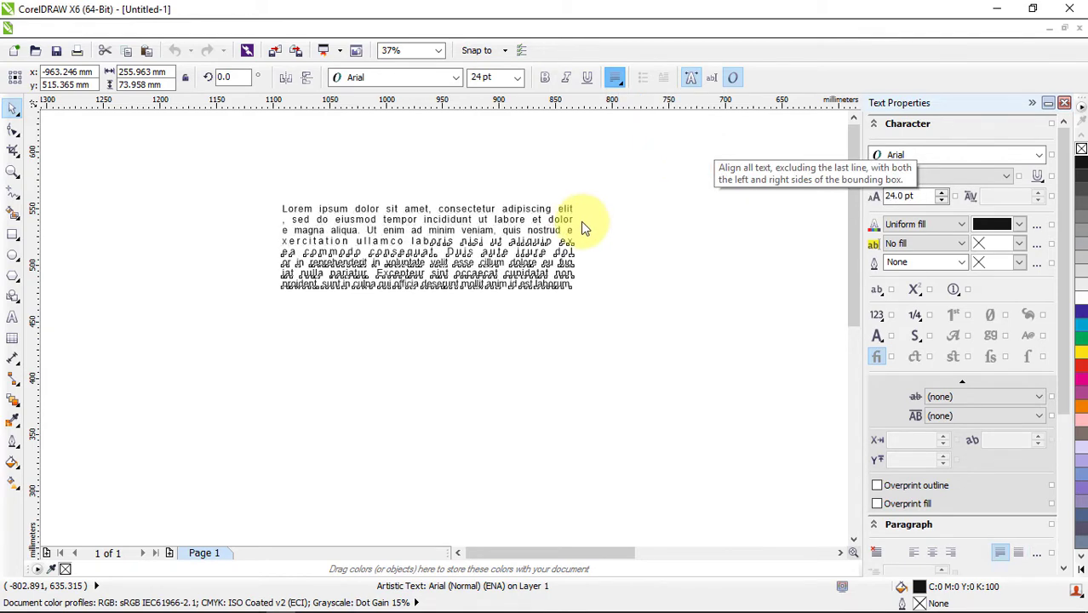
double_click(473, 287)
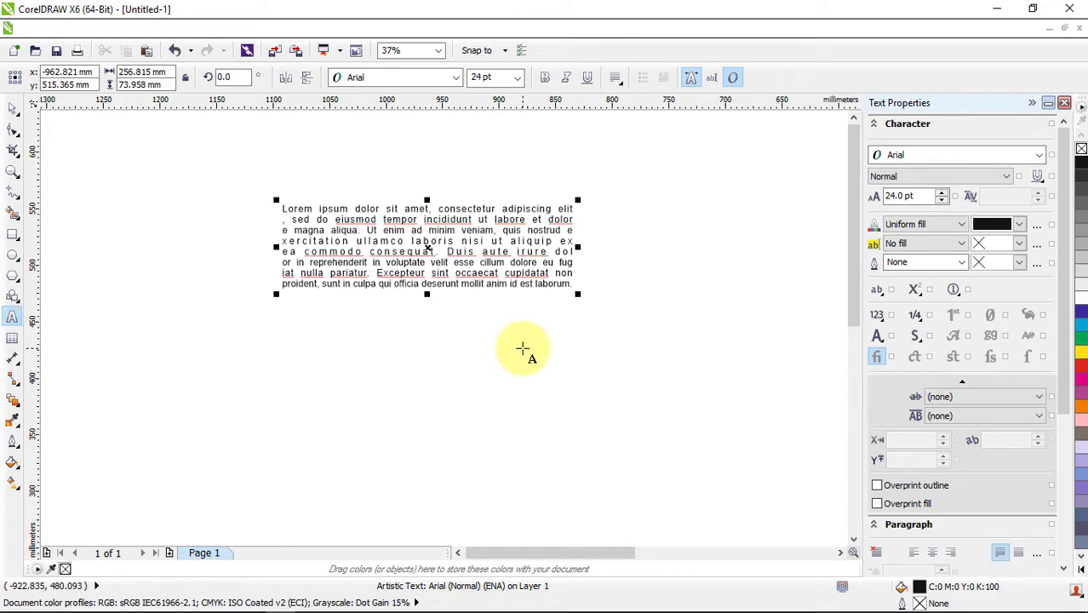
key("Return")
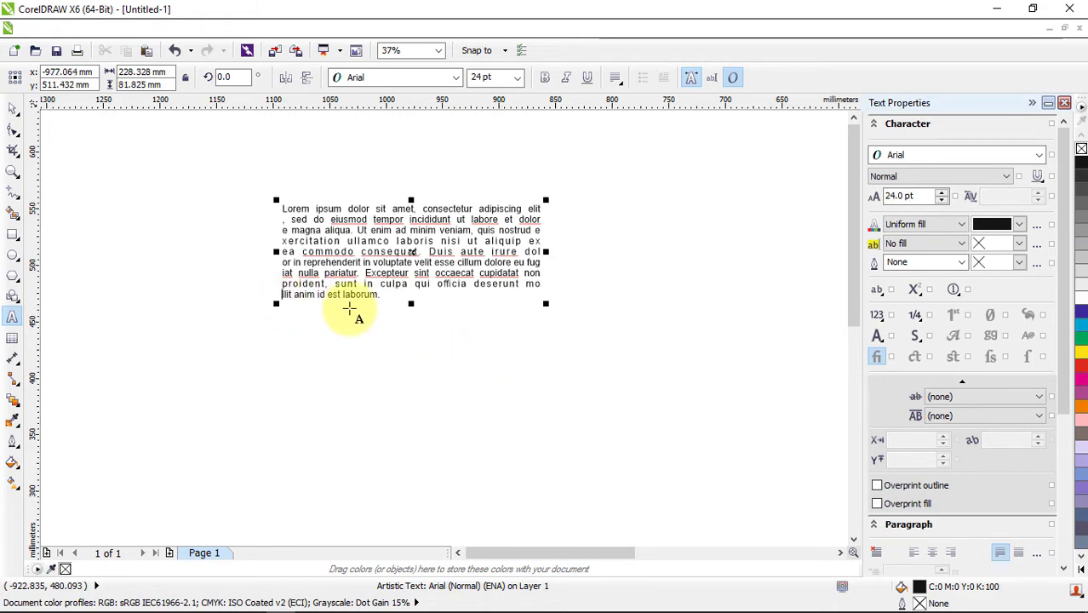
left_click(407, 262)
key("Return")
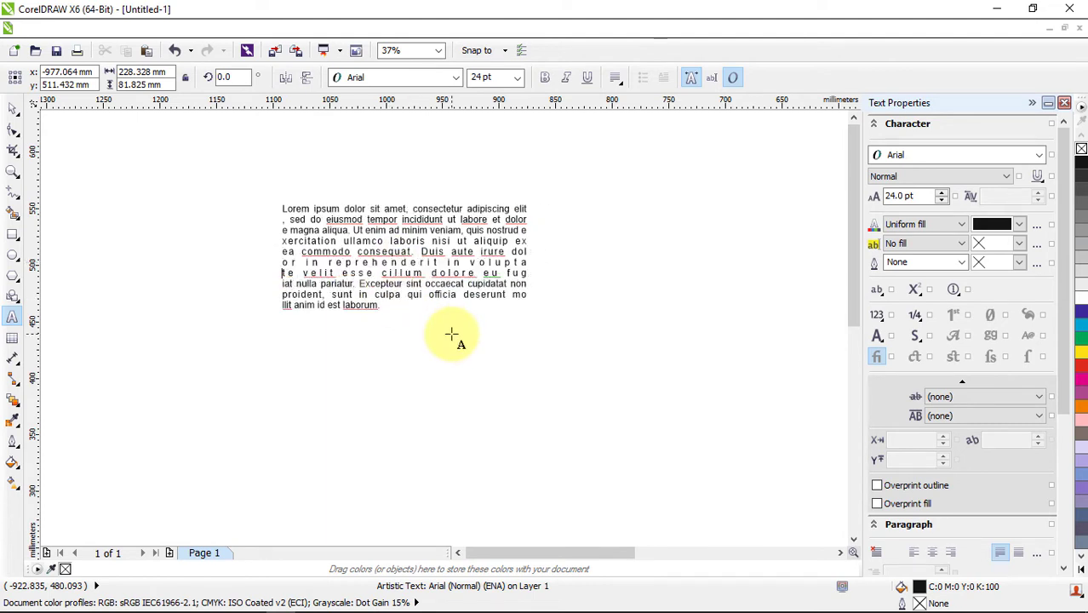
Select the whole text block and set its alignment to Force Justify
left_click(12, 107)
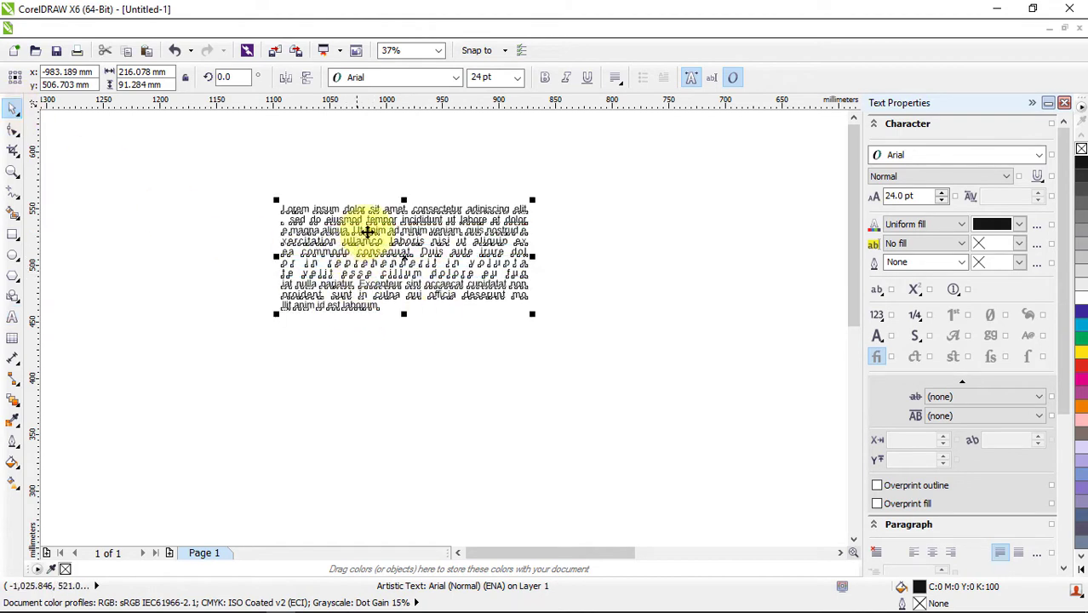
left_click(390, 309)
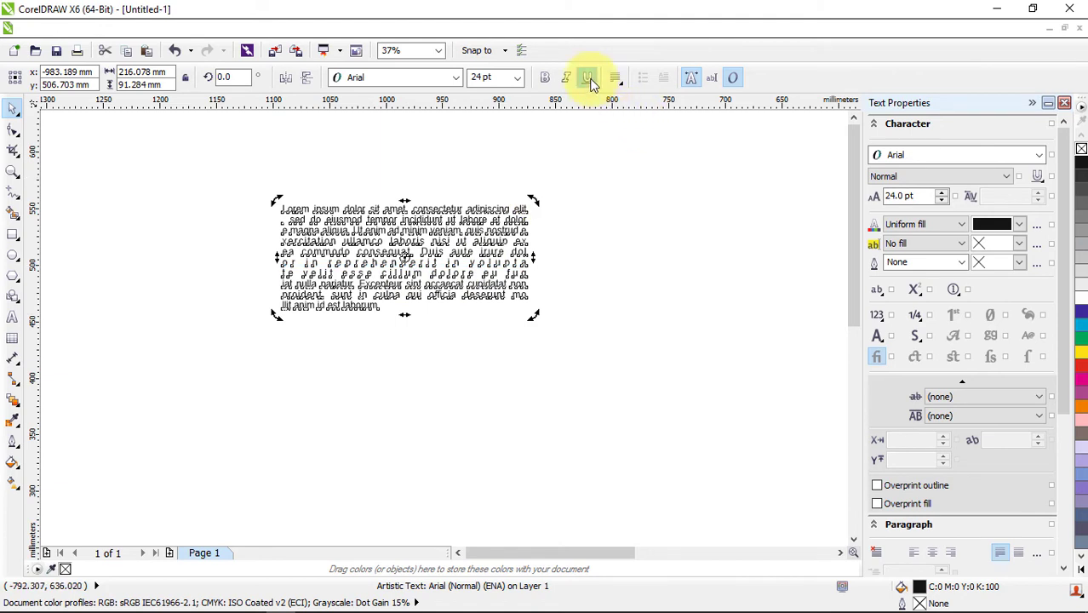
left_click(616, 79)
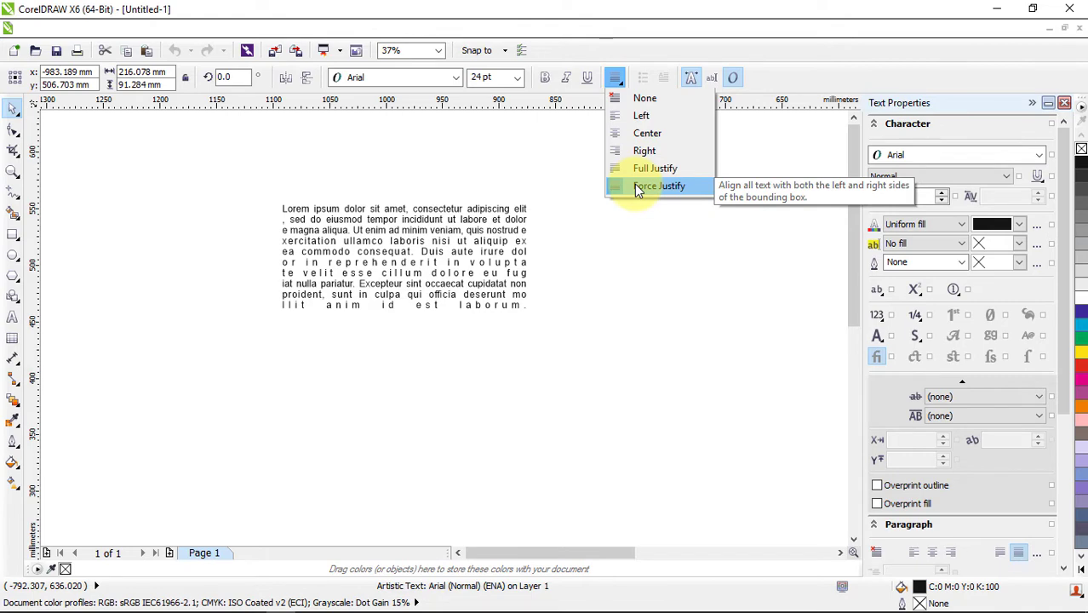
left_click(637, 187)
Compare the Full Justify, None and Force Justify alignments on the Lorem Ipsum block, ending with Full Justify
left_click(351, 308)
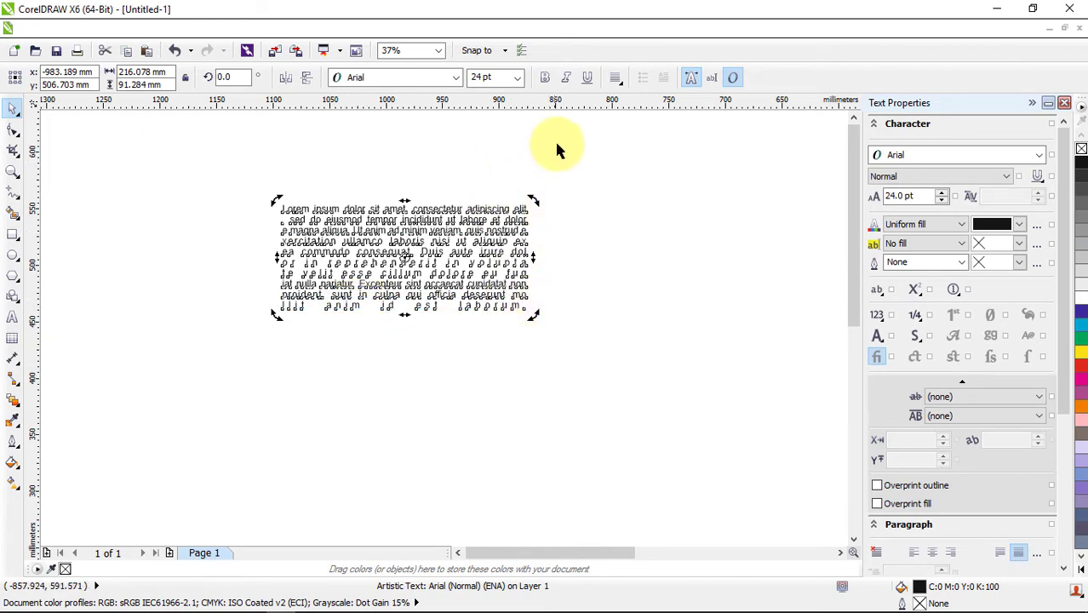
left_click(616, 82)
left_click(622, 167)
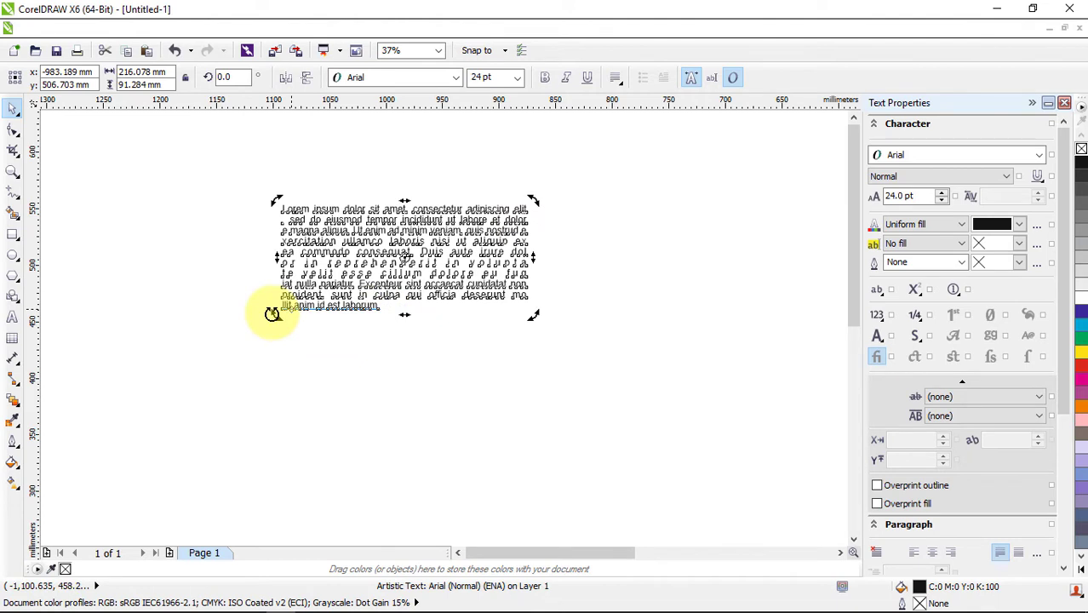
left_click(617, 80)
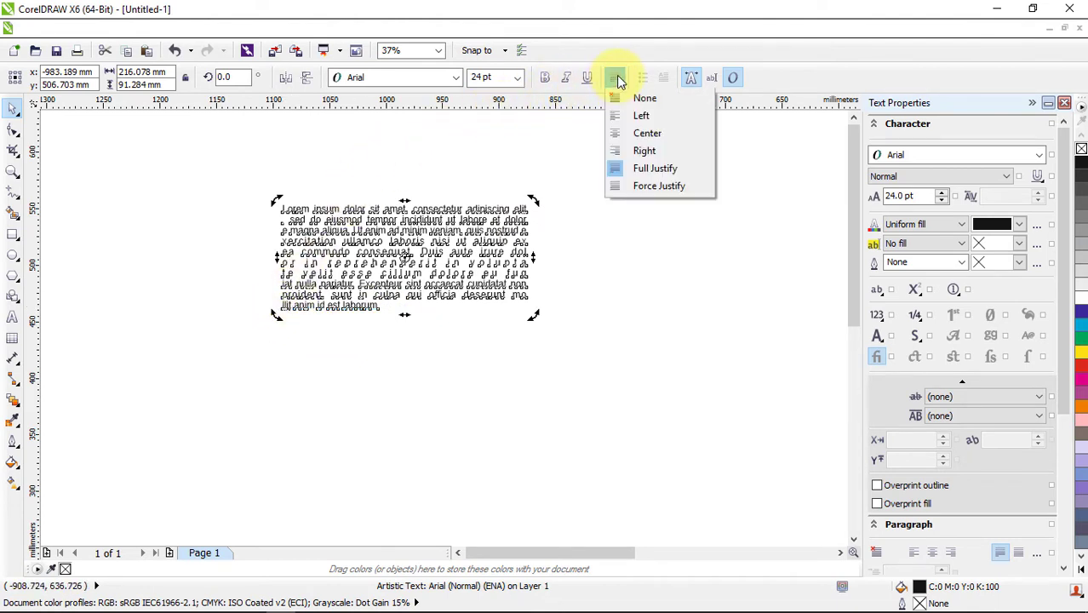
left_click(627, 100)
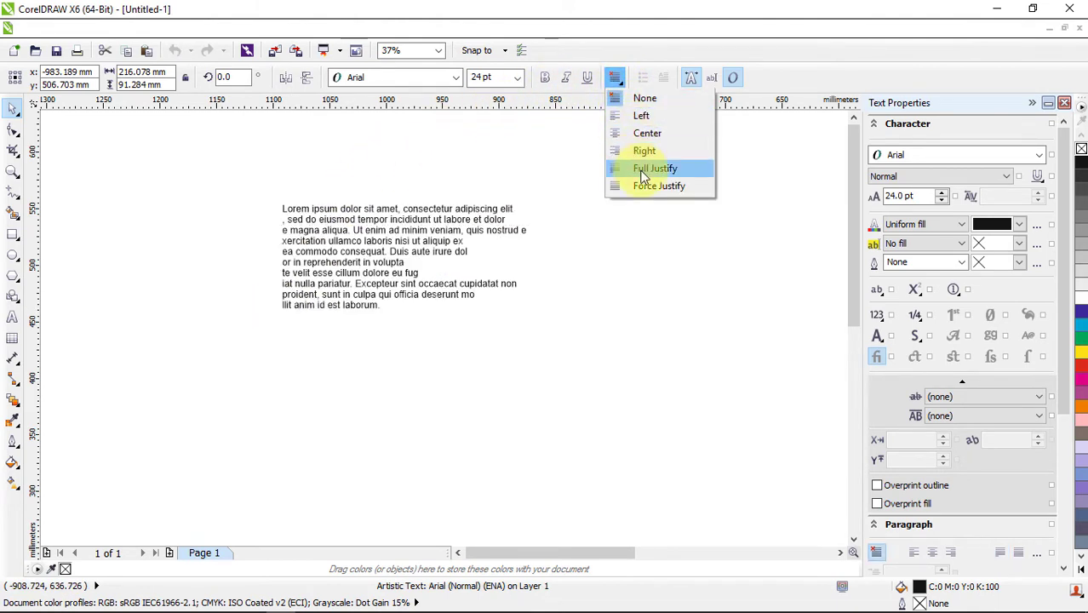
left_click(651, 186)
left_click(644, 98)
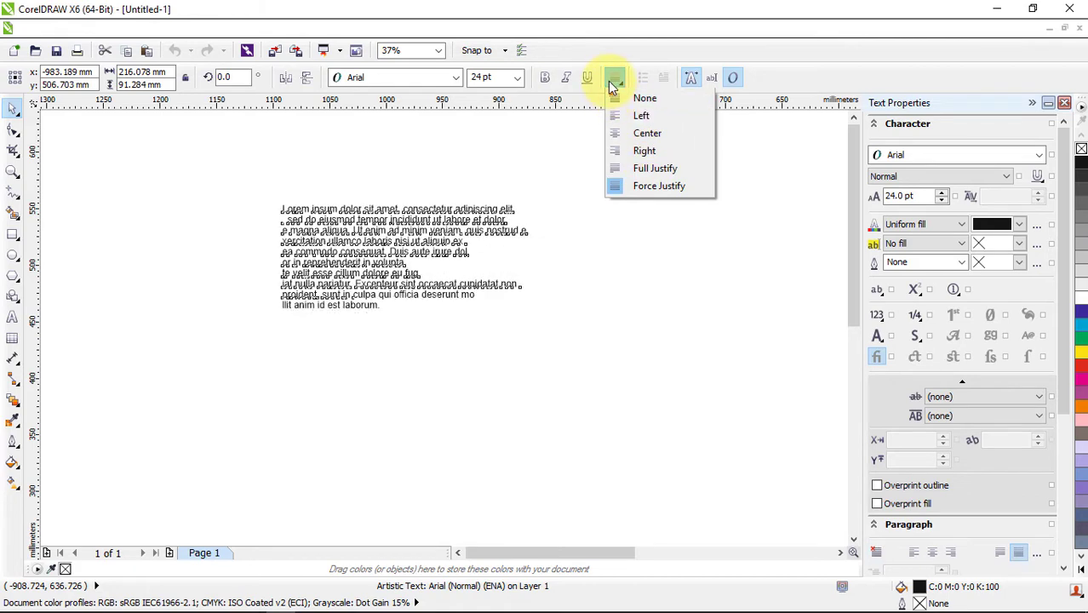
left_click(654, 168)
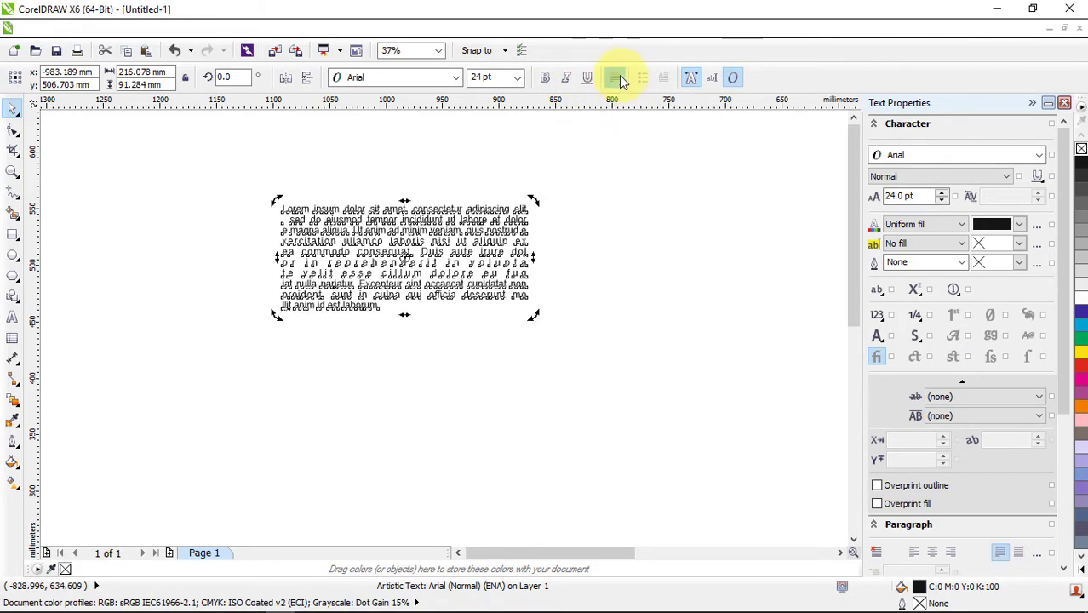
Rotate the Lorem Ipsum block to about 358.8° and move it to about x -950 mm, y 510 mm, then close Text Properties
left_click_drag(409, 236, 471, 256)
left_click(418, 234)
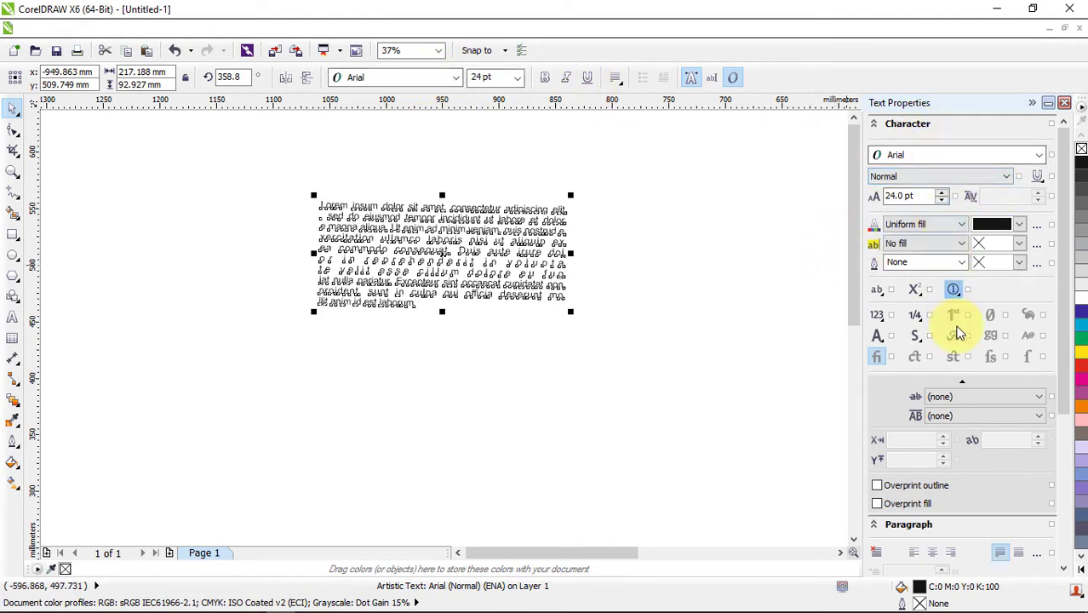
left_click(1065, 103)
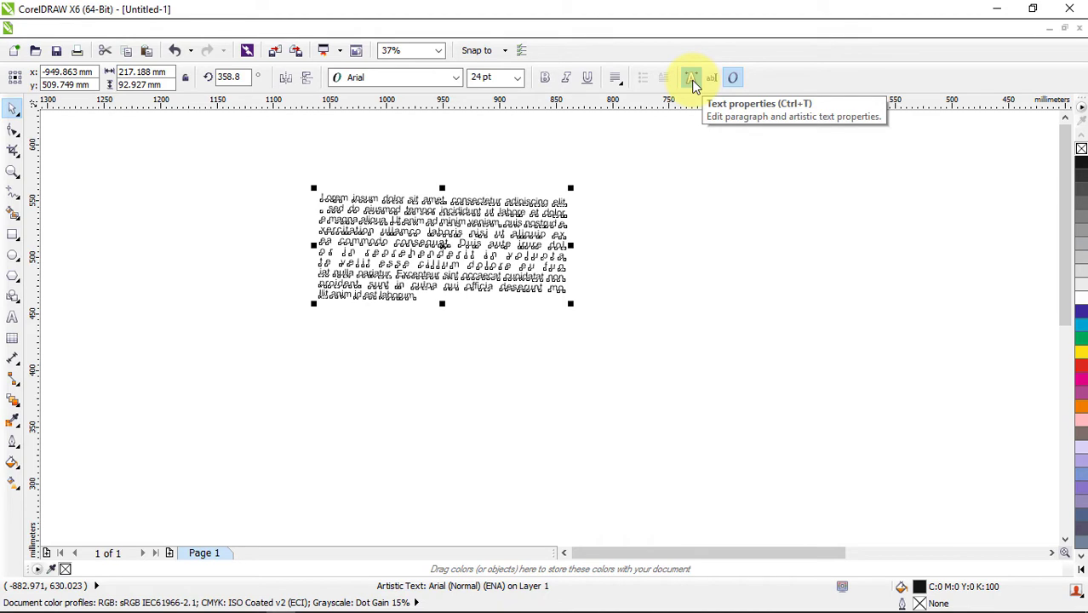
Reopen the text properties and set the Lorem Ipsum block's font to Blackoak Std
left_click(691, 82)
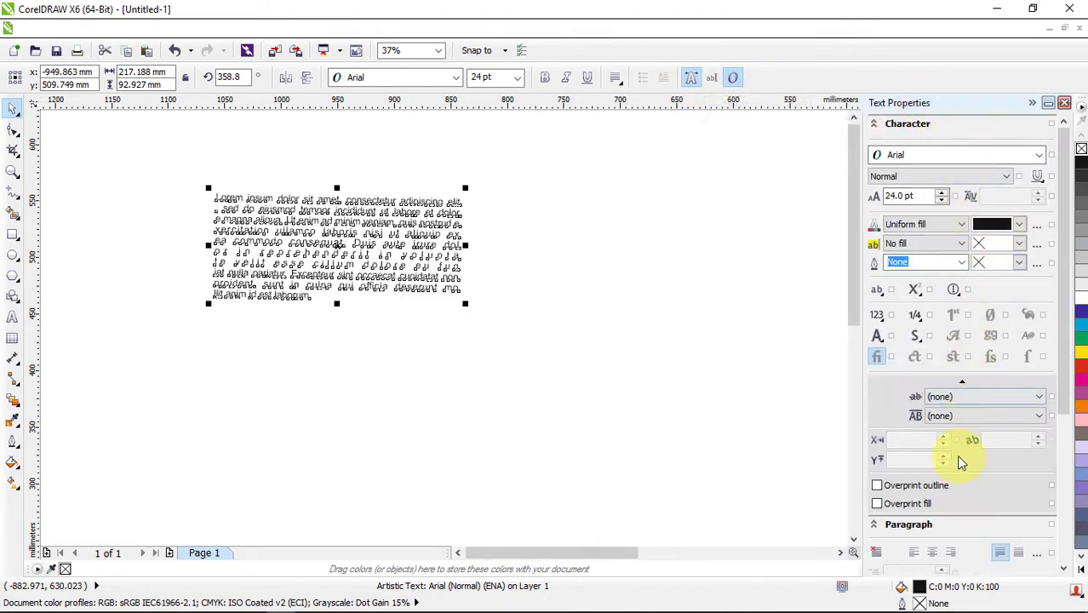
left_click(981, 157)
mouse_move(945, 526)
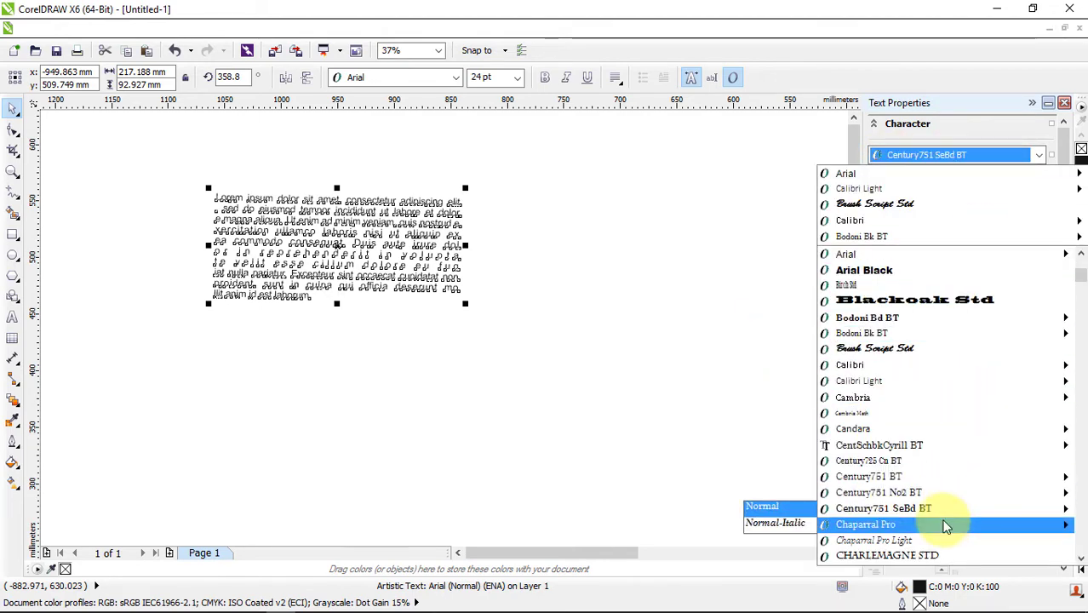
left_click(913, 293)
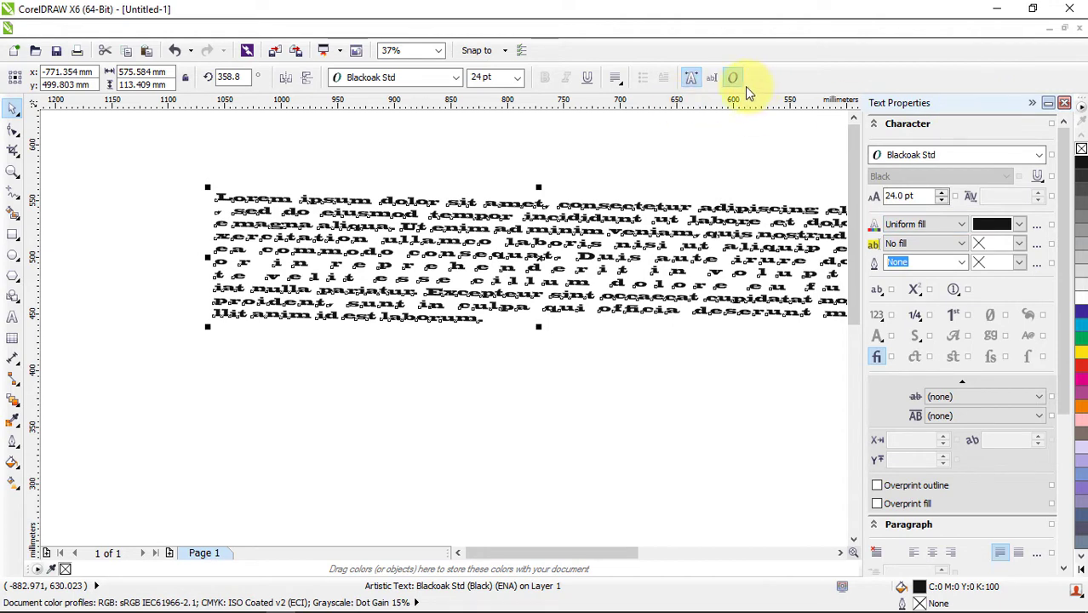
Close and reopen the Text Properties docker twice to demonstrate the different ways of showing it
left_click(1067, 104)
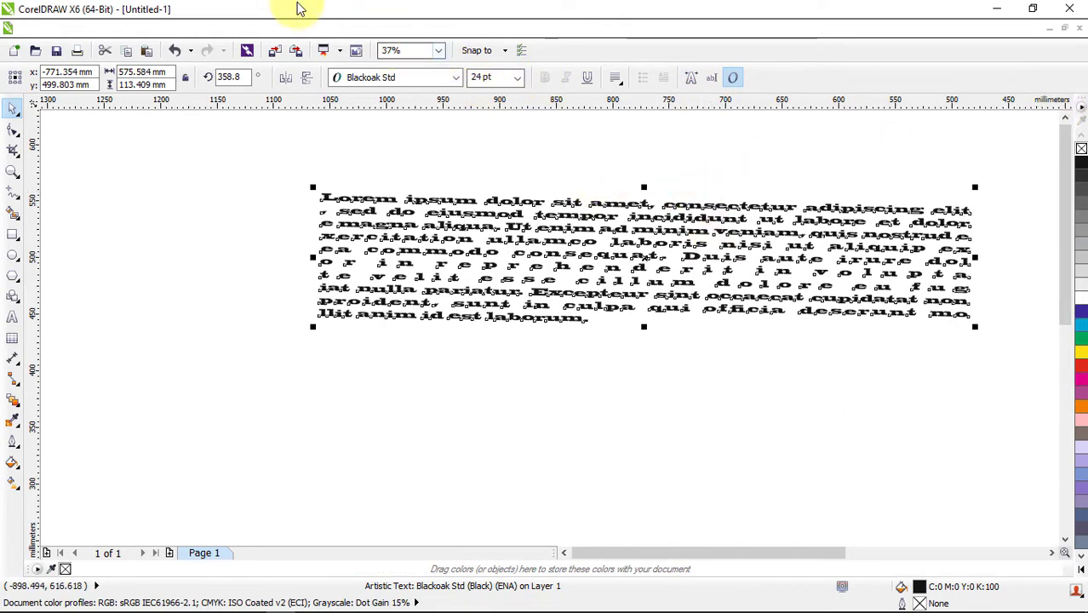
left_click(323, 30)
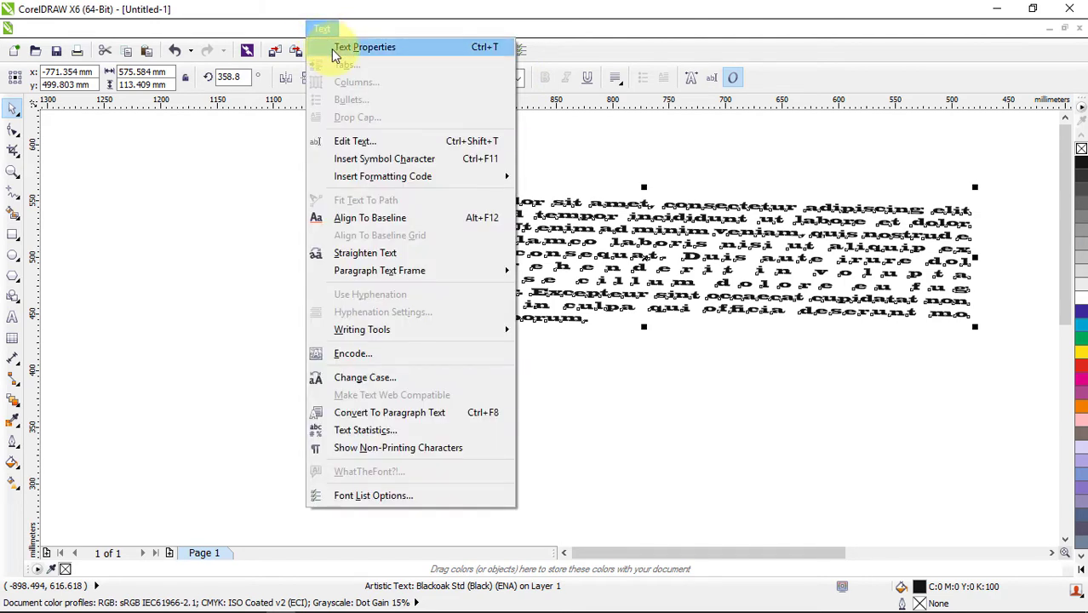
left_click(357, 48)
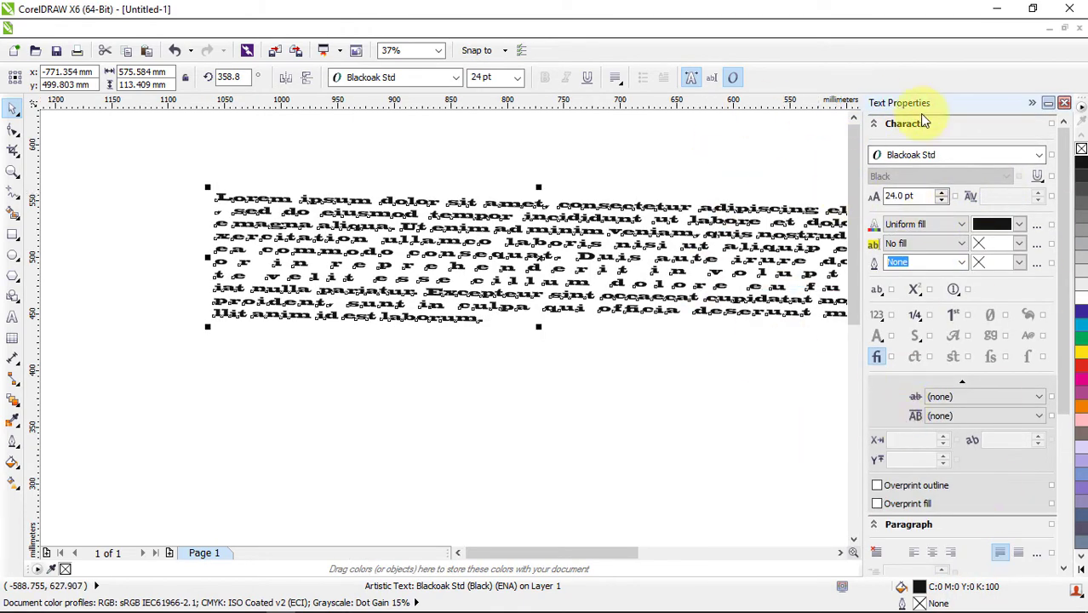
left_click(1064, 104)
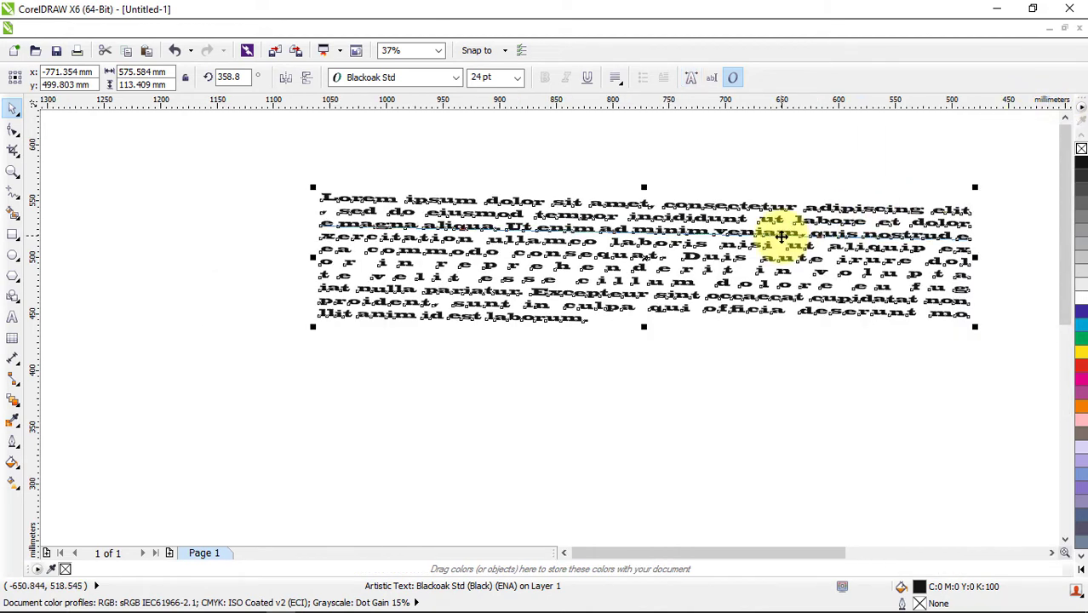
key("ctrl+t")
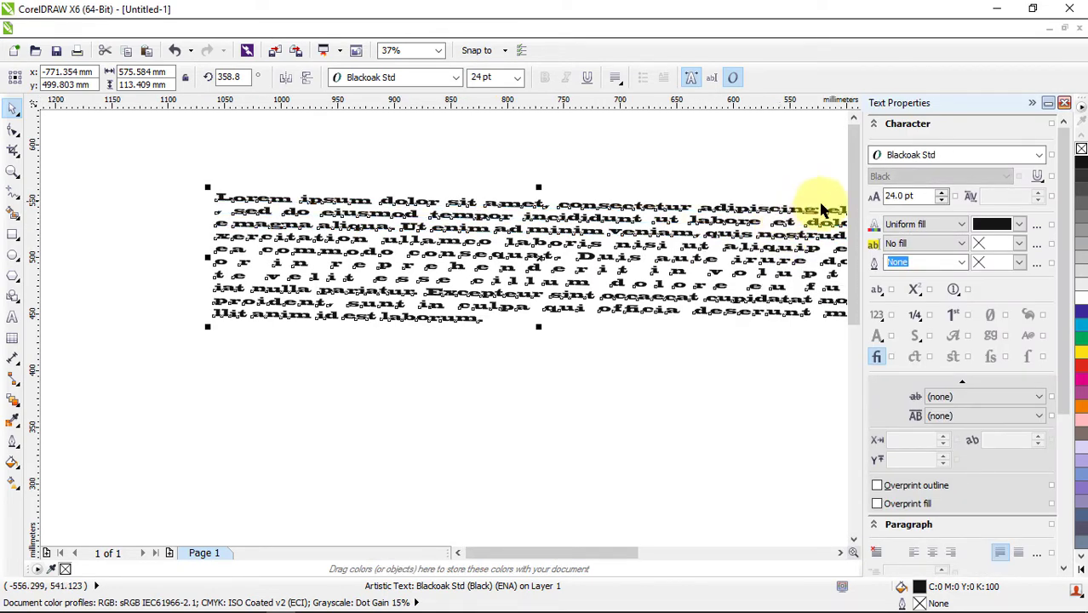
left_click(731, 78)
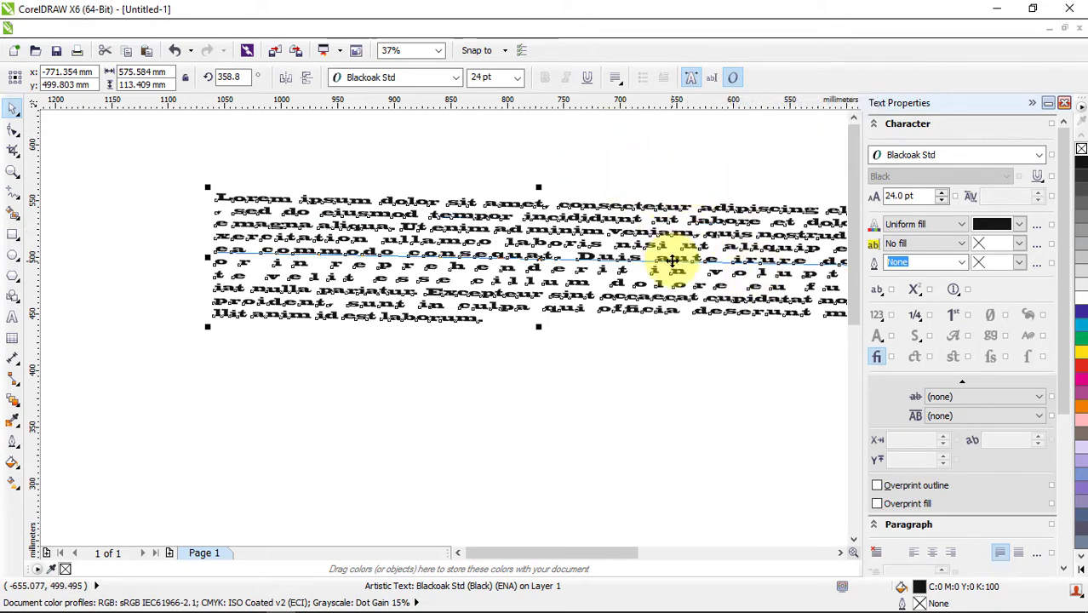
Move the Lorem Ipsum block to about x -880 mm, y 502 mm and deselect it
left_click_drag(668, 252, 553, 269)
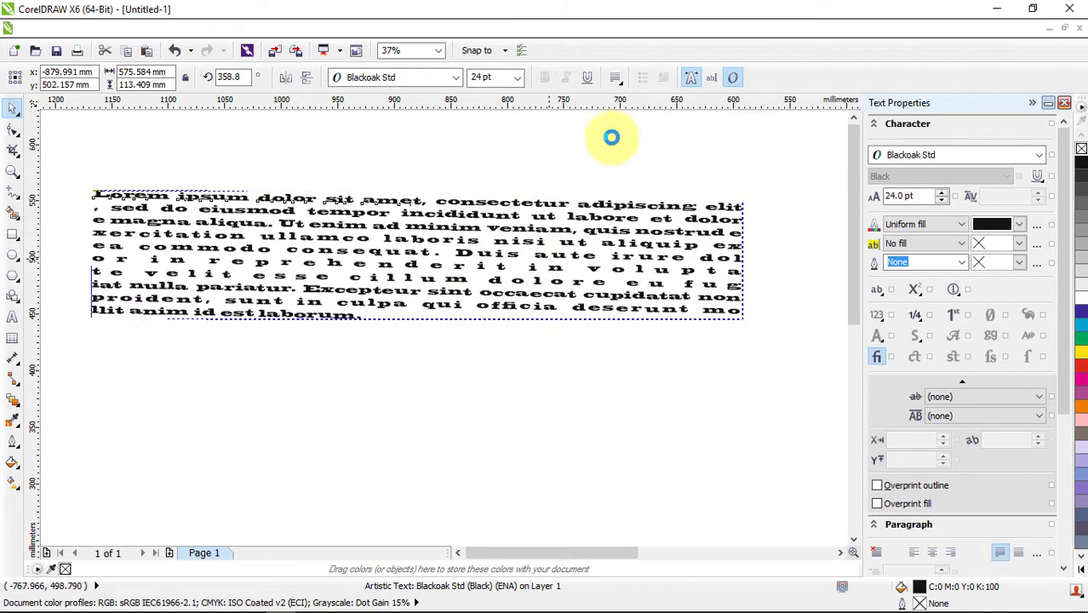
left_click(319, 30)
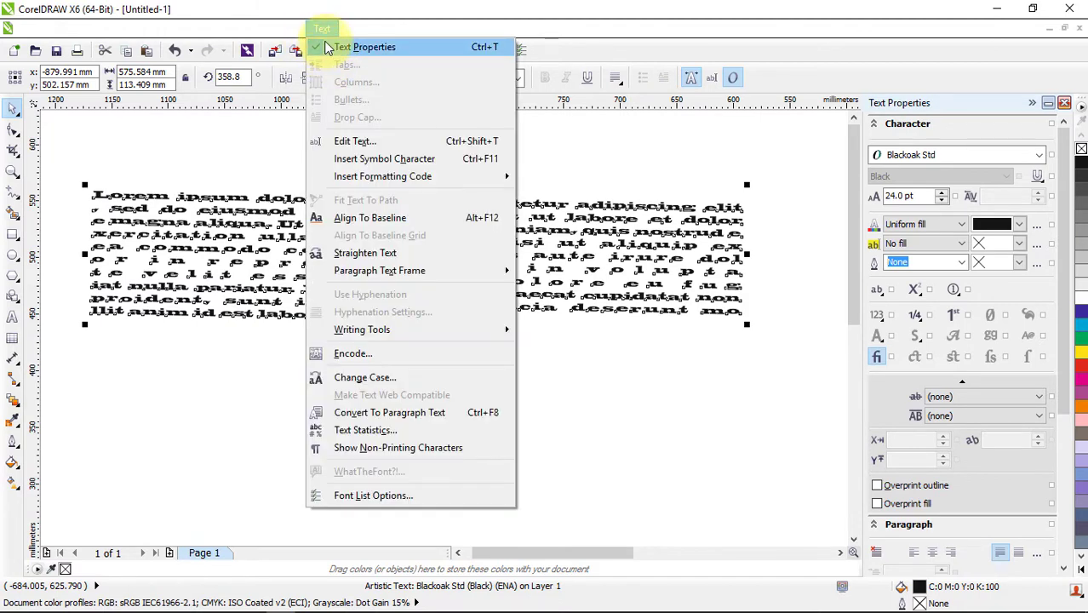
left_click(322, 30)
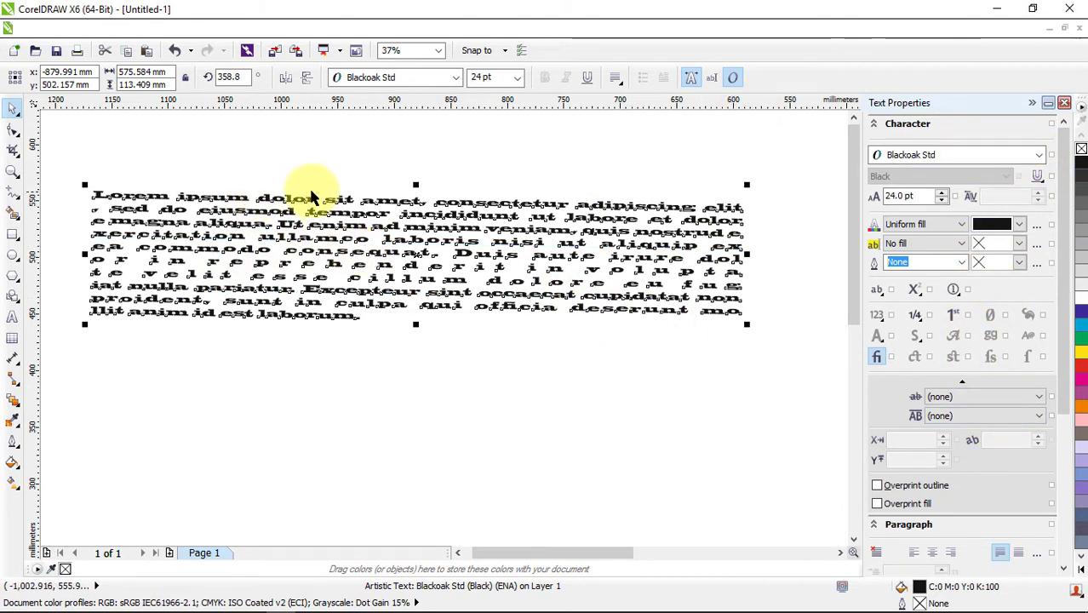
key("Escape")
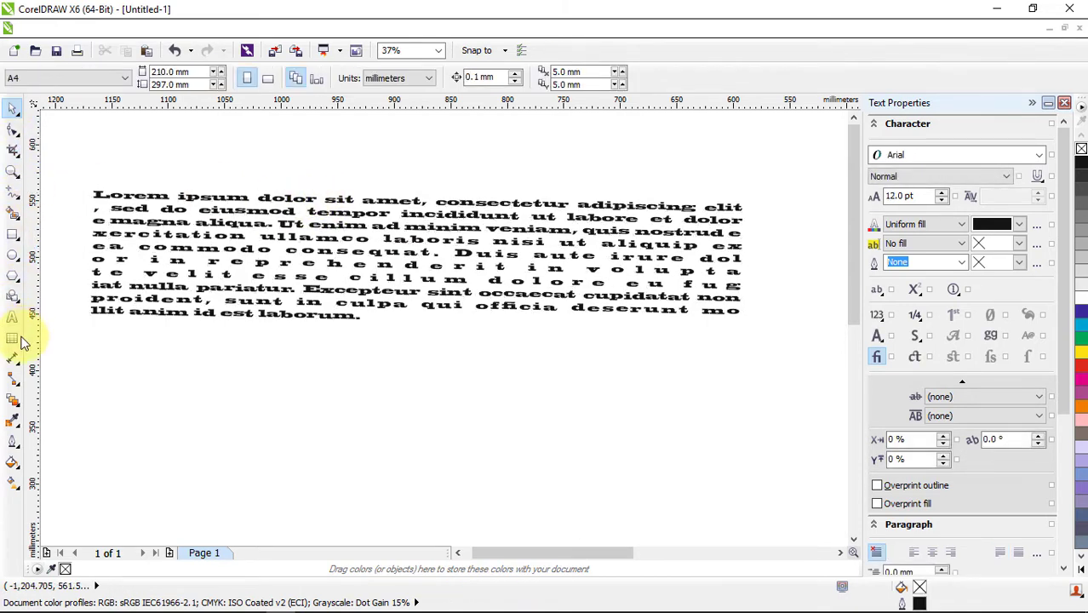
Replace the entire Lorem Ipsum block with only its opening words "Lorem ipsum dolor sit"
left_click(10, 319)
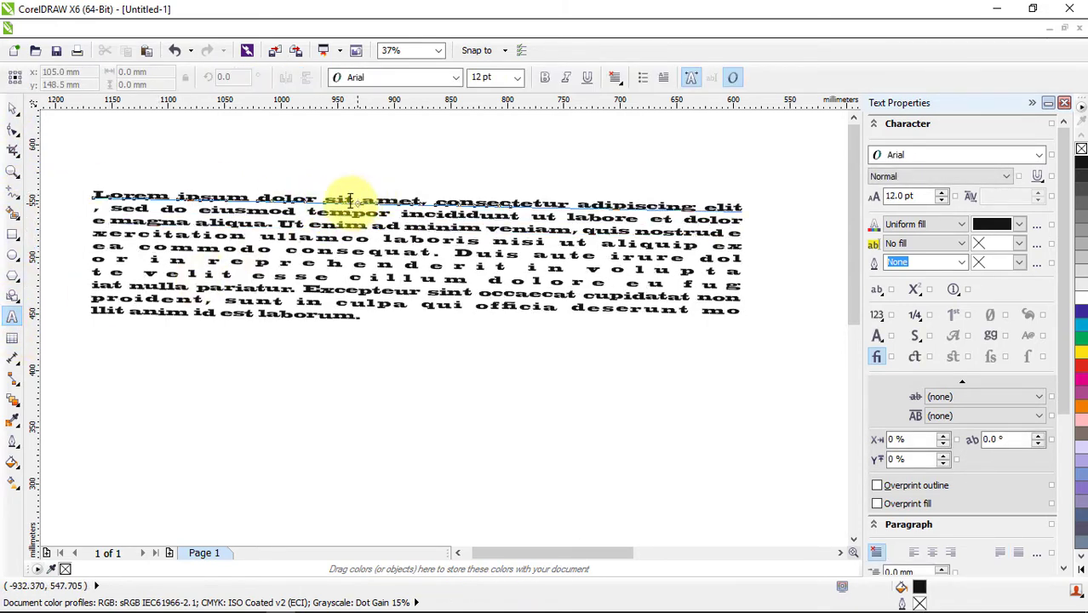
left_click_drag(349, 201, 90, 189)
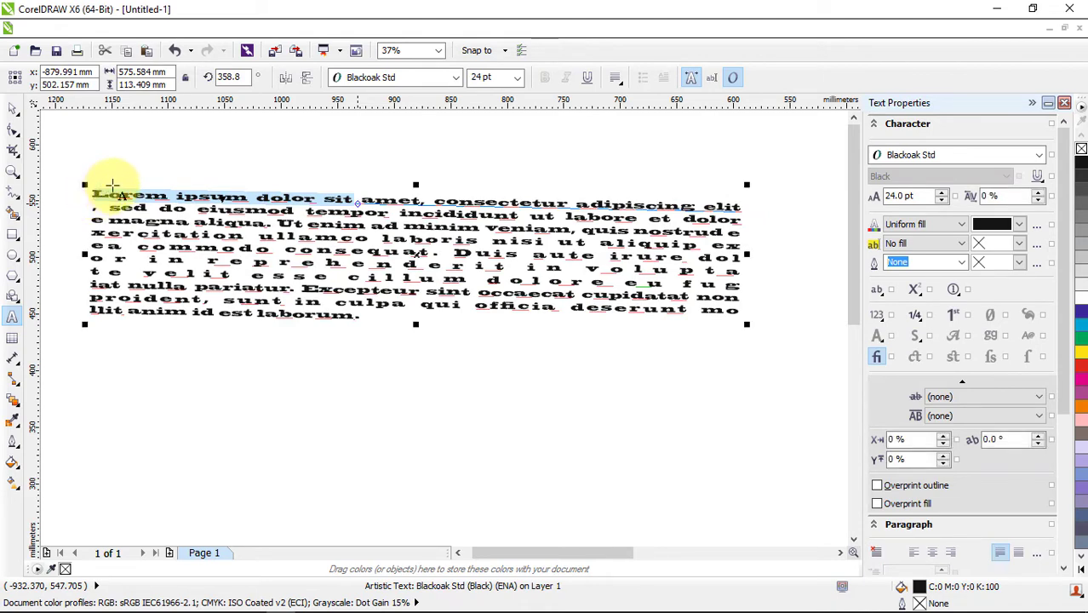
key("ctrl+a")
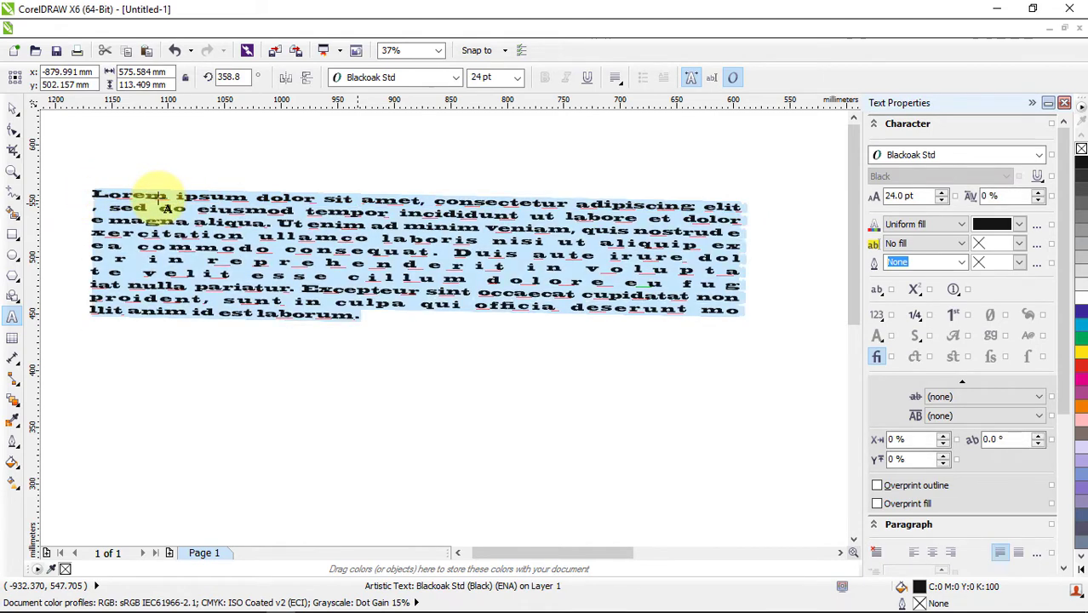
key("Delete")
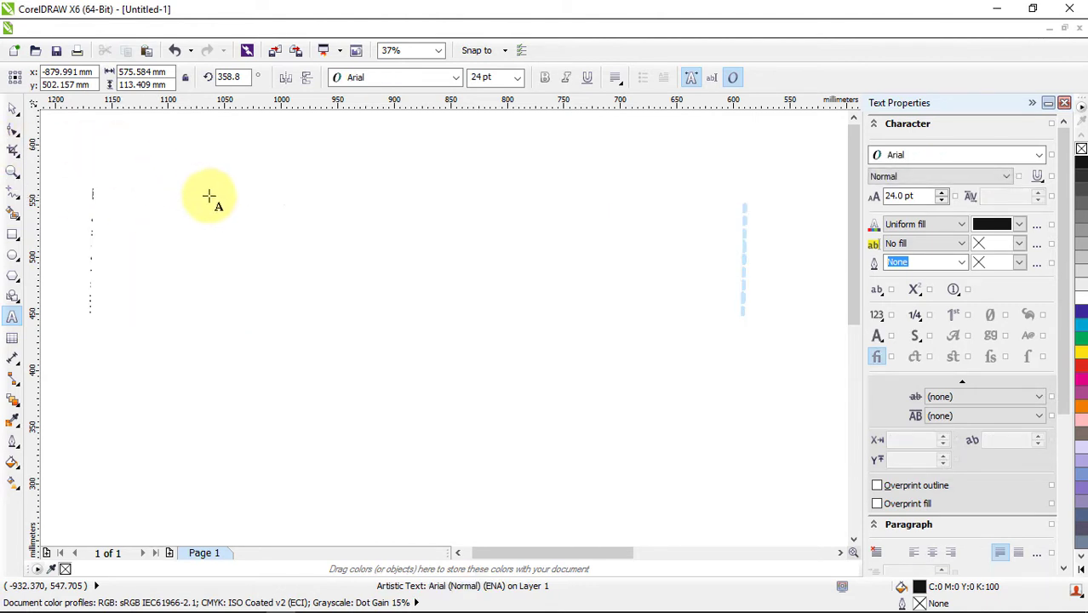
key("ctrl+z")
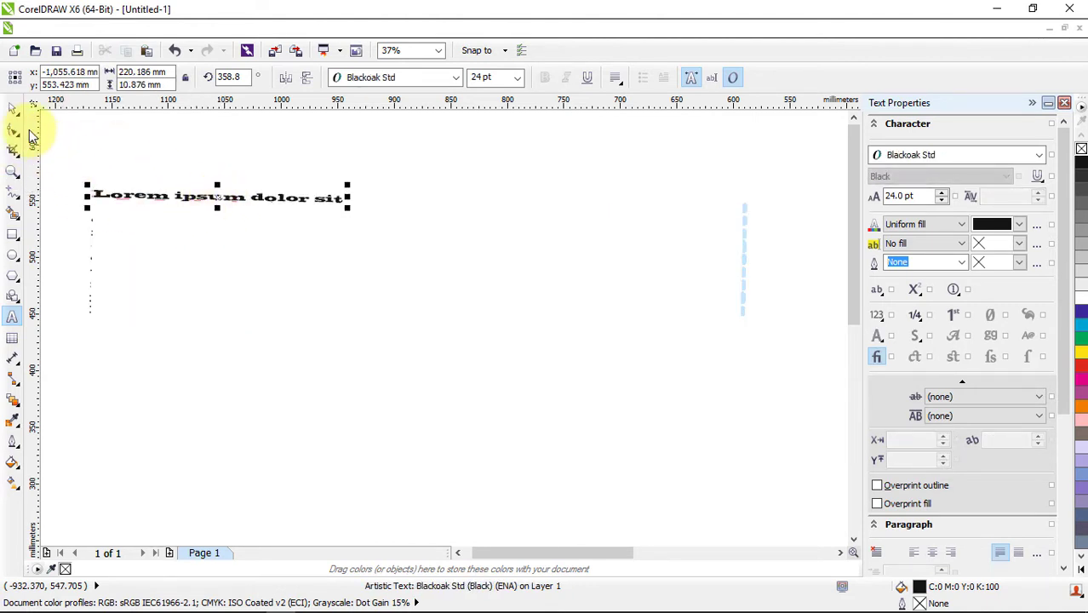
Move the shortened "Lorem ipsum dolor sit" text to about x -914 mm, y 526 mm and deselect it
left_click(9, 111)
left_click(461, 323)
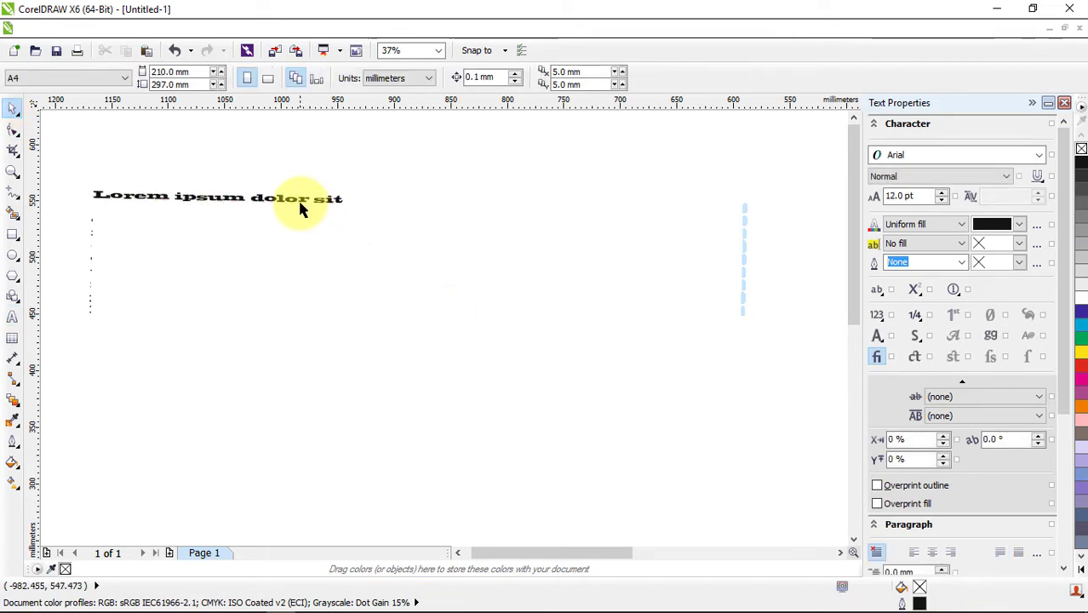
left_click_drag(296, 208, 450, 226)
scroll(311, 214, "up", 3)
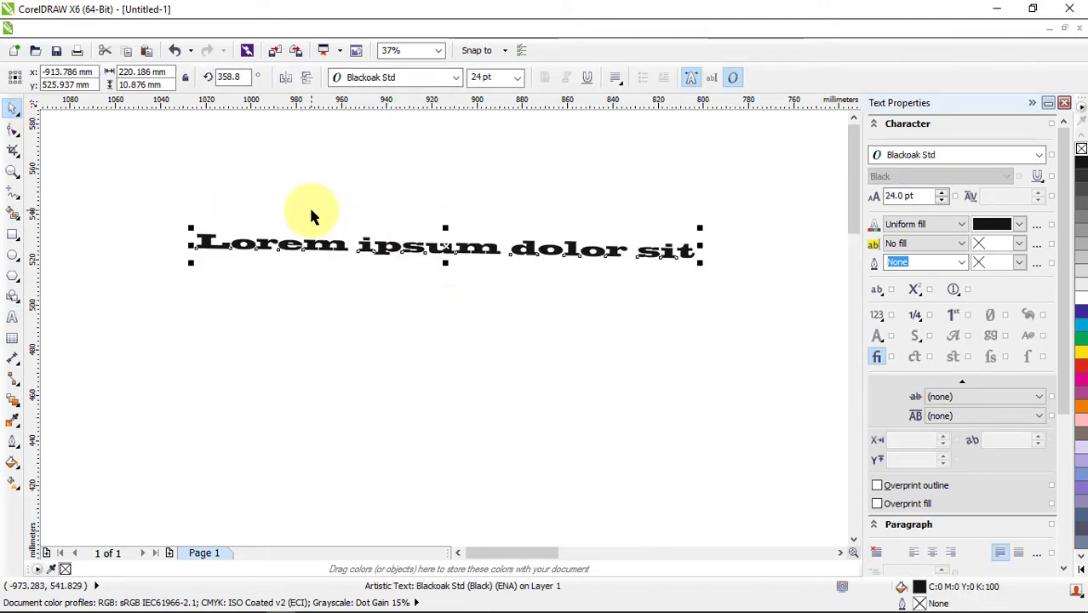
scroll(311, 214, "down", 2)
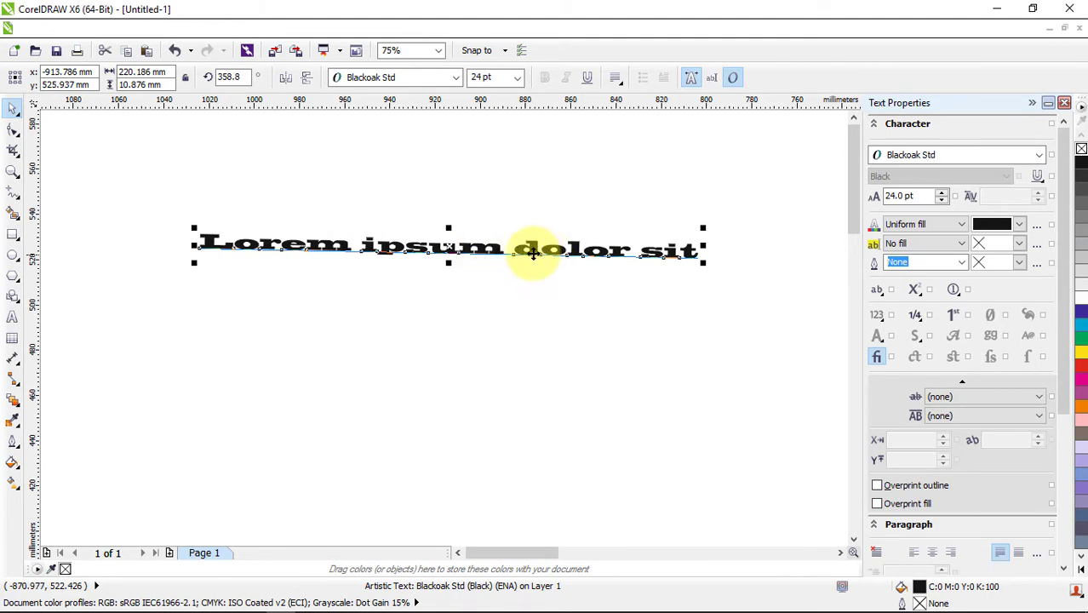
key("Escape")
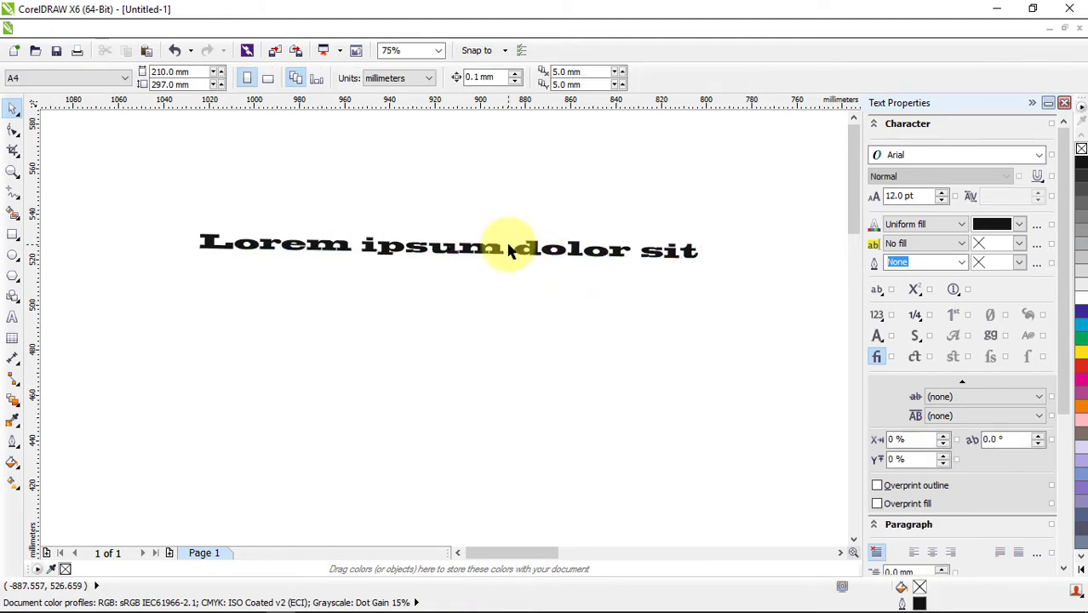
Select the whole "Lorem ipsum dolor sit" text and change its font to CentSchbkCyrill BT
left_click(473, 253)
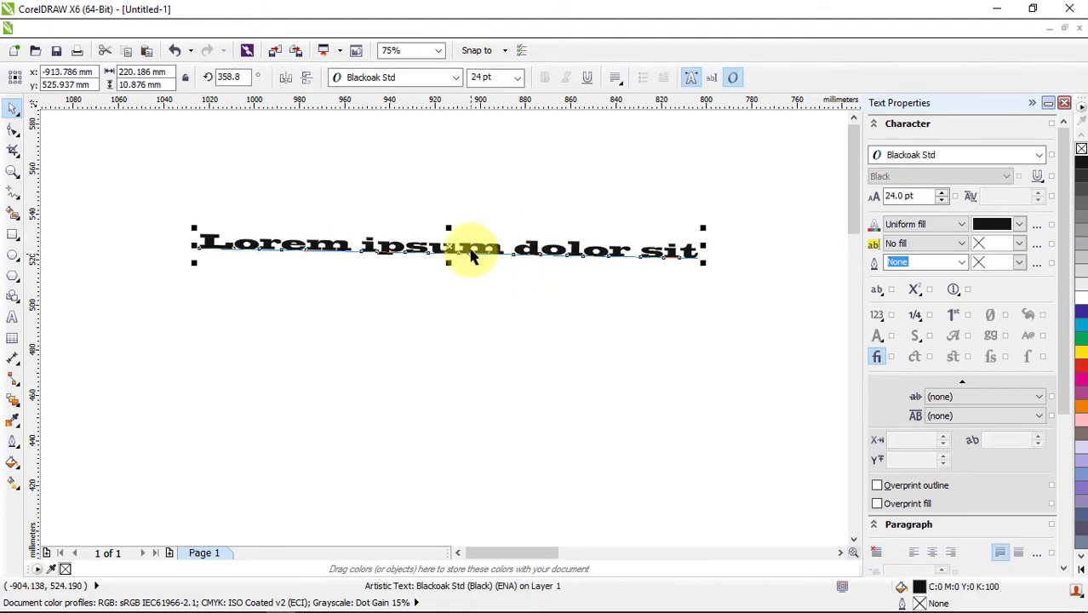
left_click(13, 322)
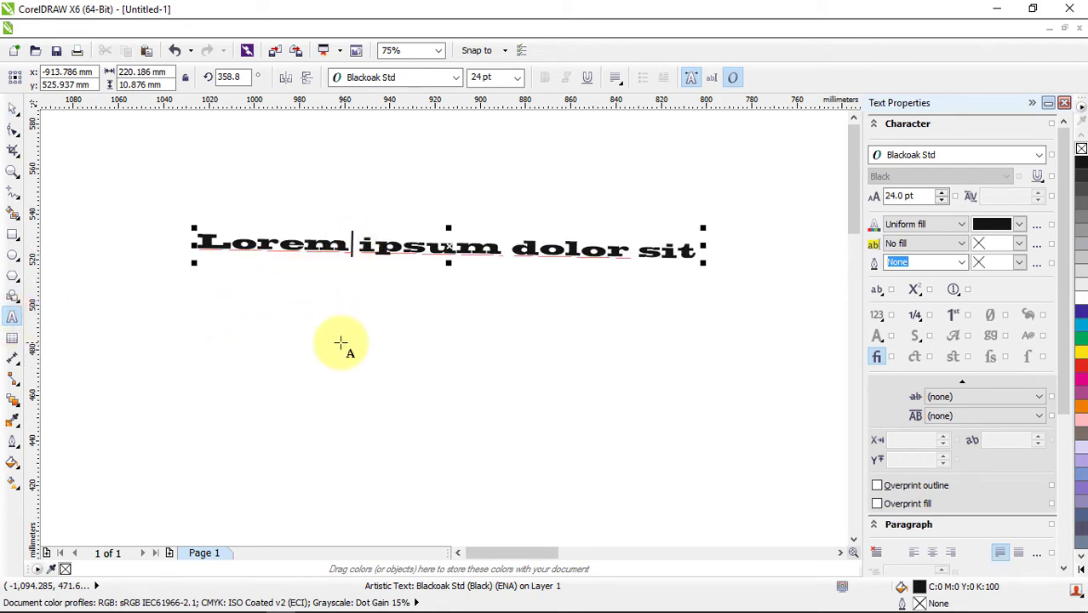
key("ctrl+a")
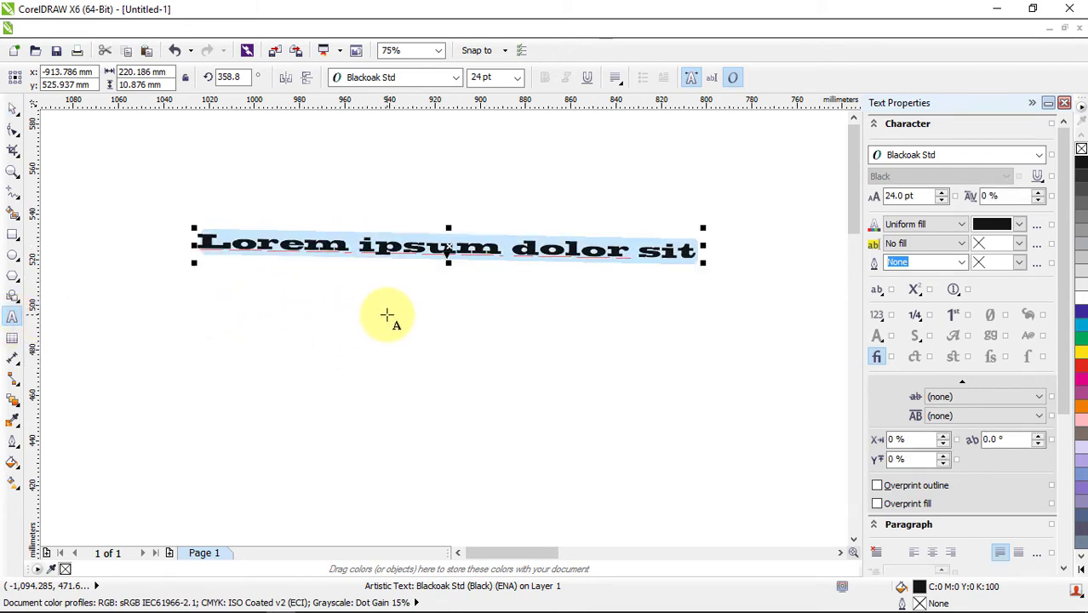
left_click(915, 160)
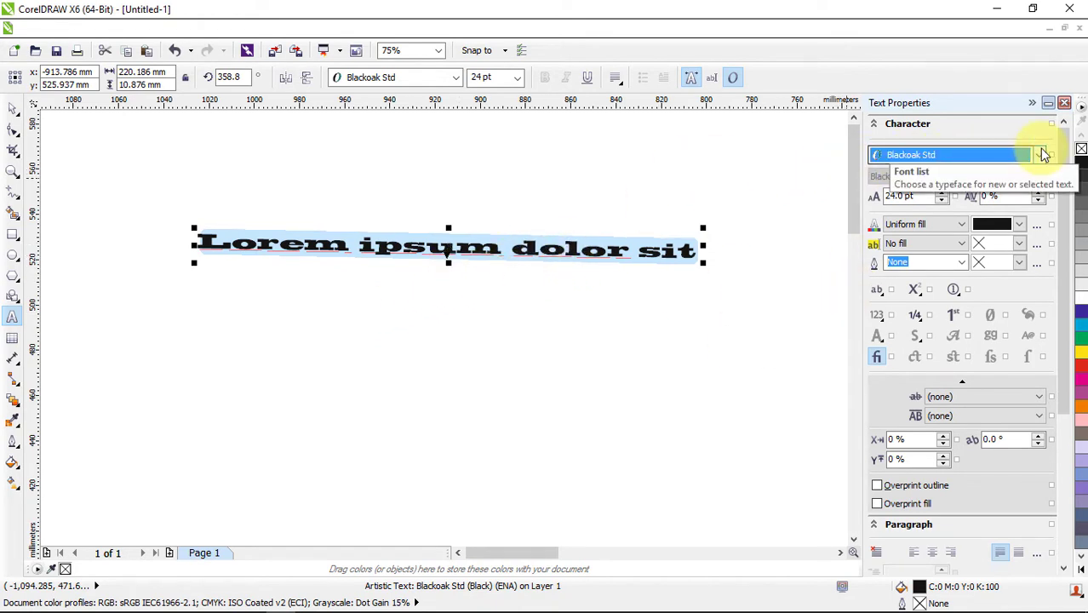
left_click(1044, 154)
mouse_move(907, 242)
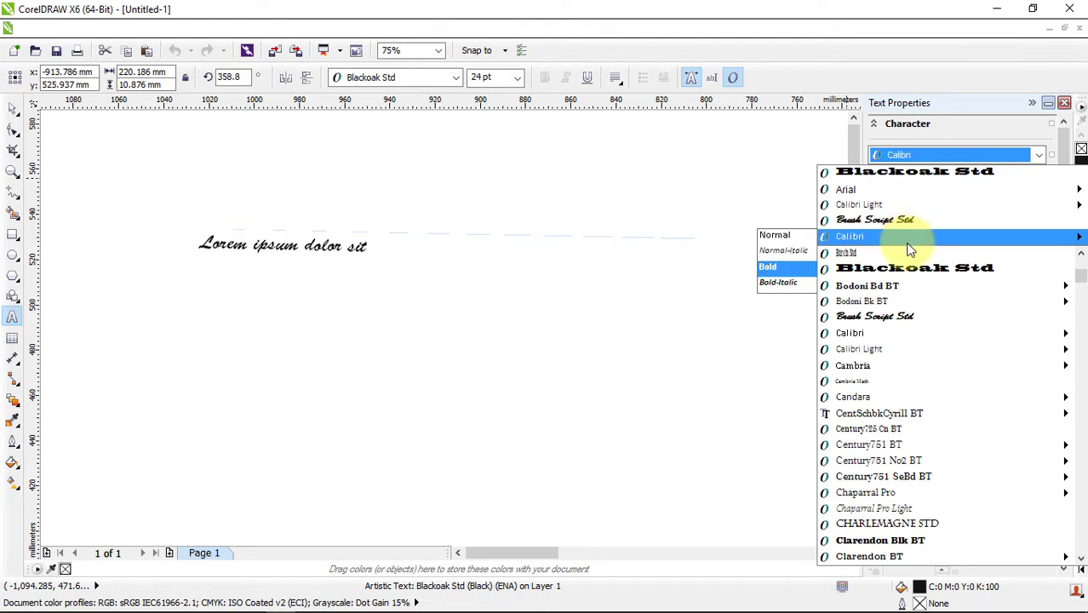
mouse_move(901, 292)
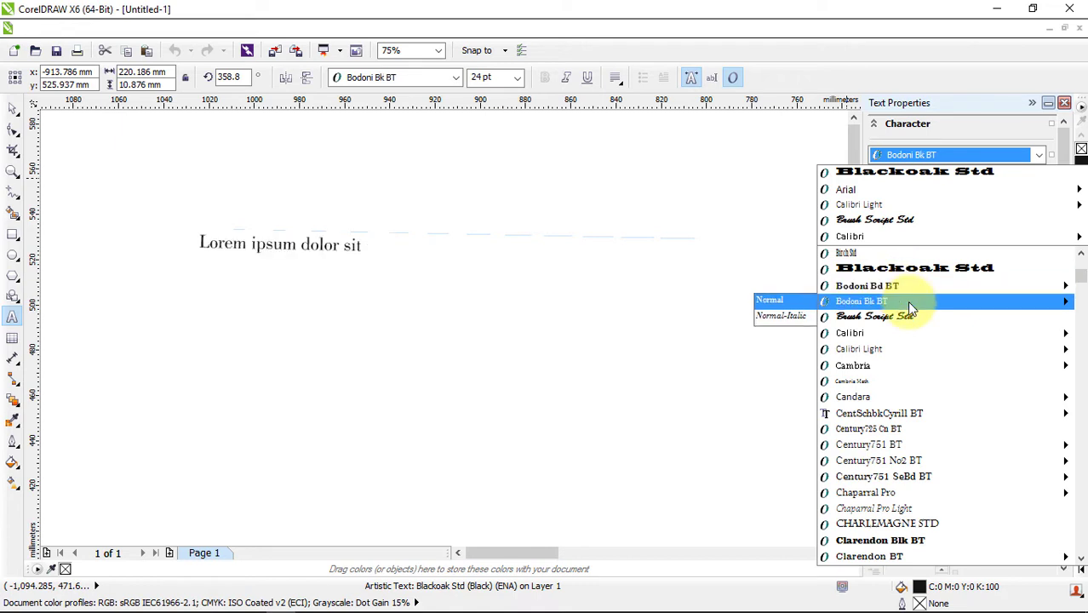
mouse_move(922, 343)
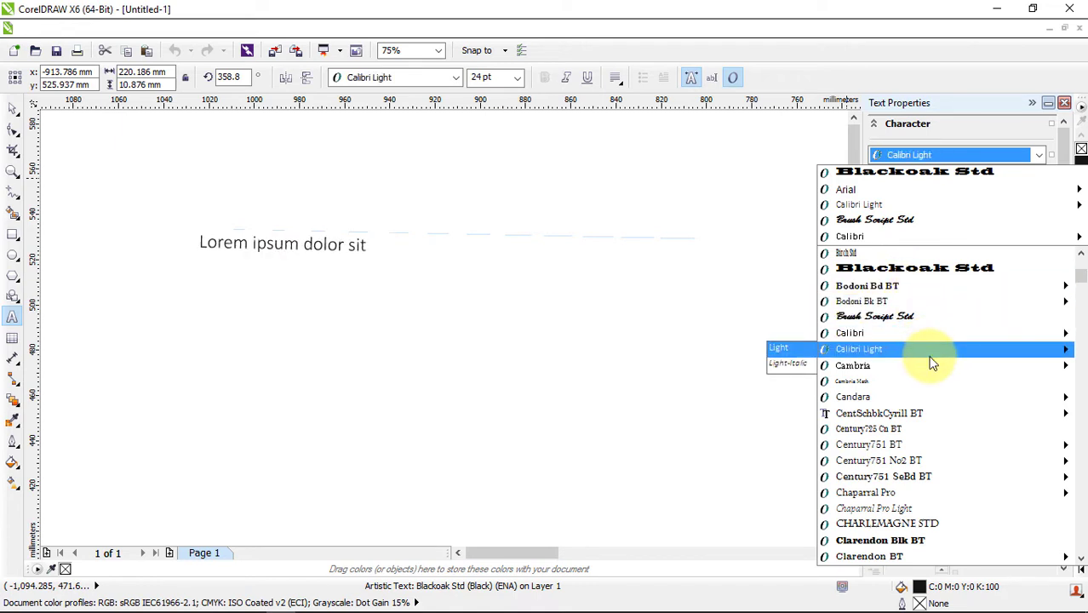
left_click(953, 417)
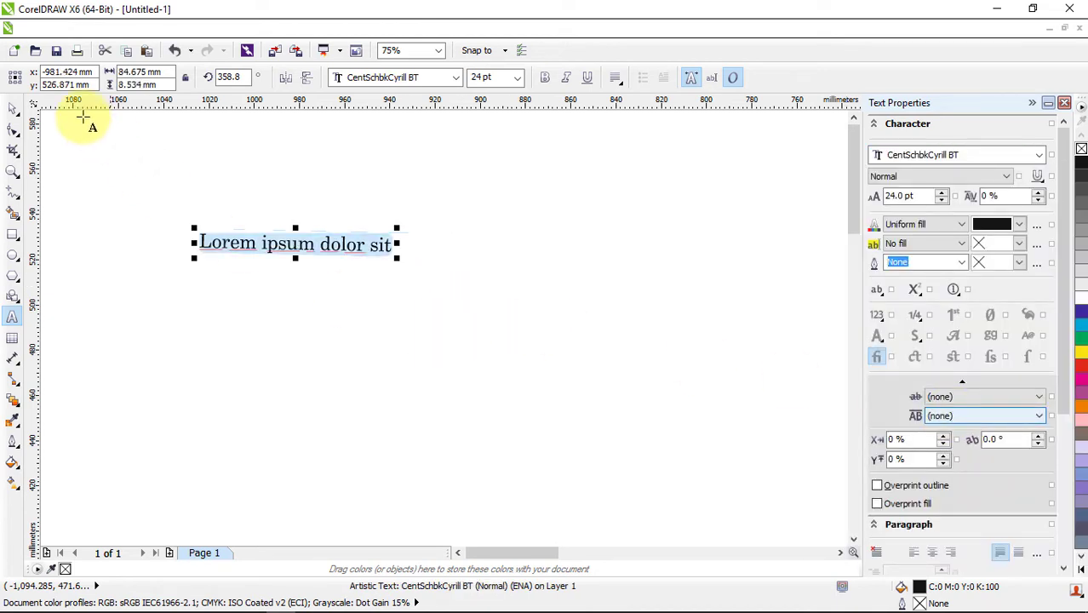
Move the text to about x -936 mm, y 525 mm, rotate it to about 0.6°, and deselect it
left_click(12, 110)
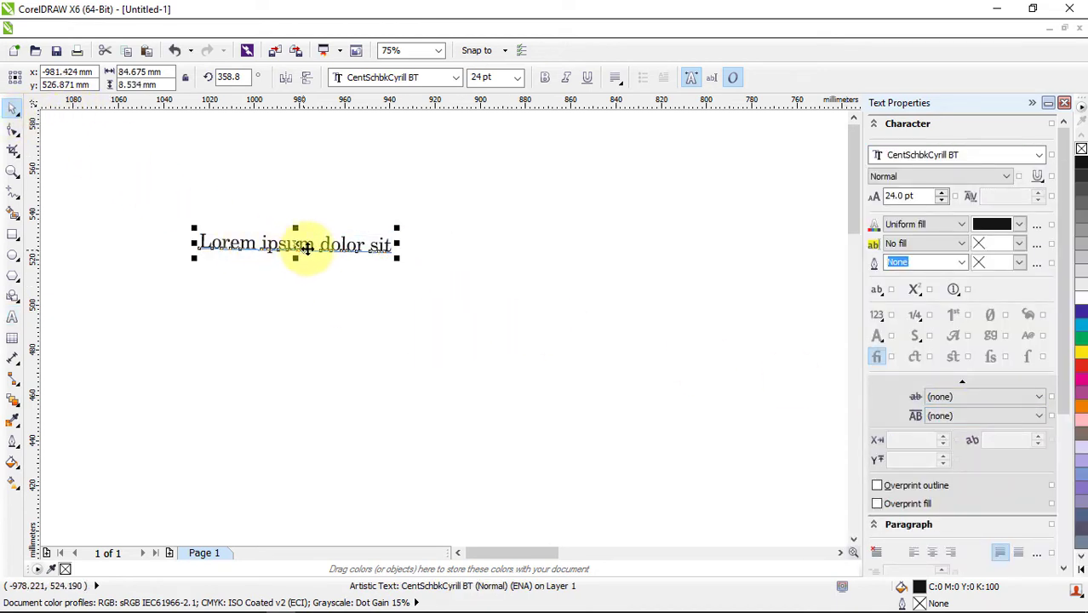
left_click_drag(307, 248, 425, 246)
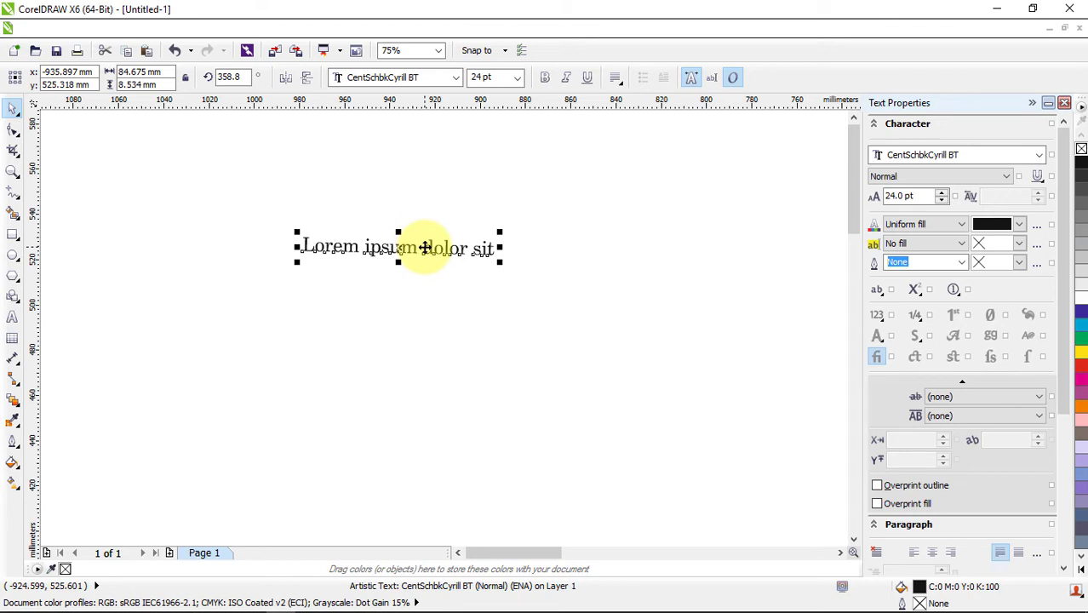
left_click(424, 247)
left_click_drag(502, 229, 503, 230)
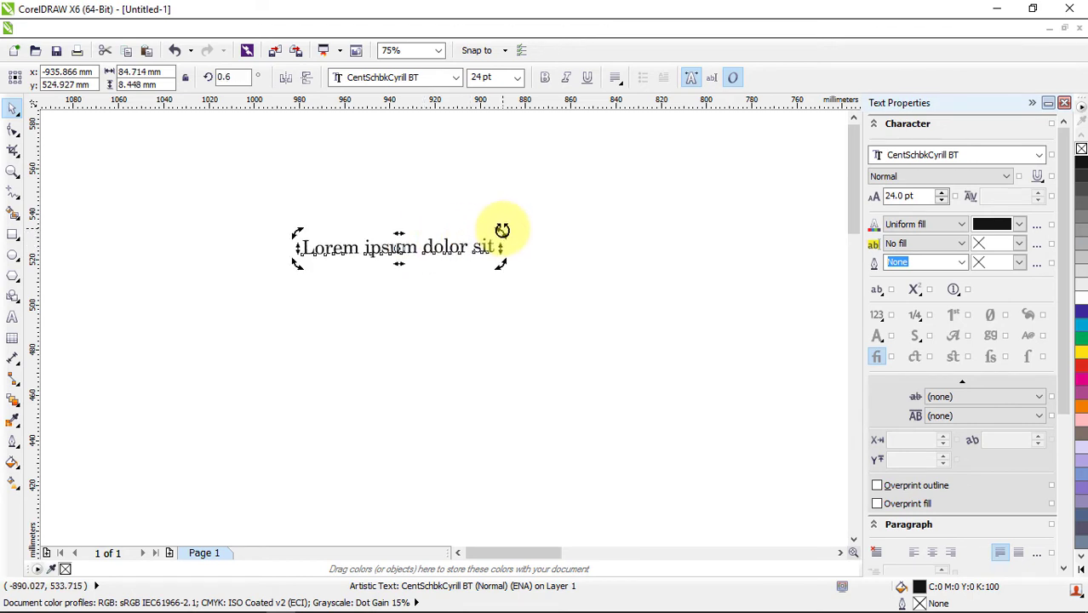
left_click(395, 250)
key("Escape")
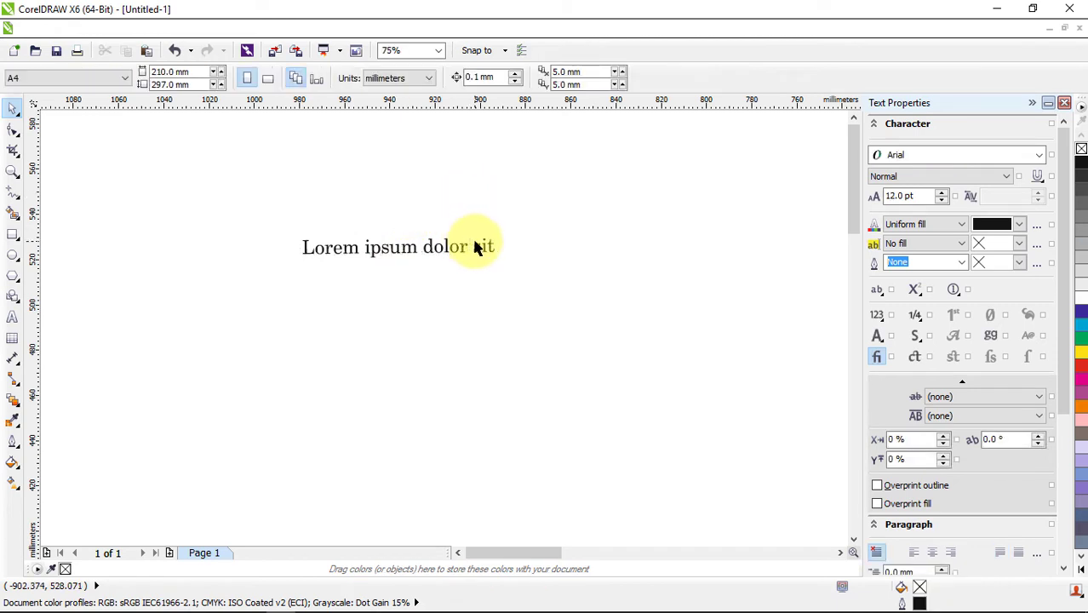
Rotate the "Lorem ipsum dolor sit" text slightly clockwise to about 359.7° and deselect it
left_click(483, 246)
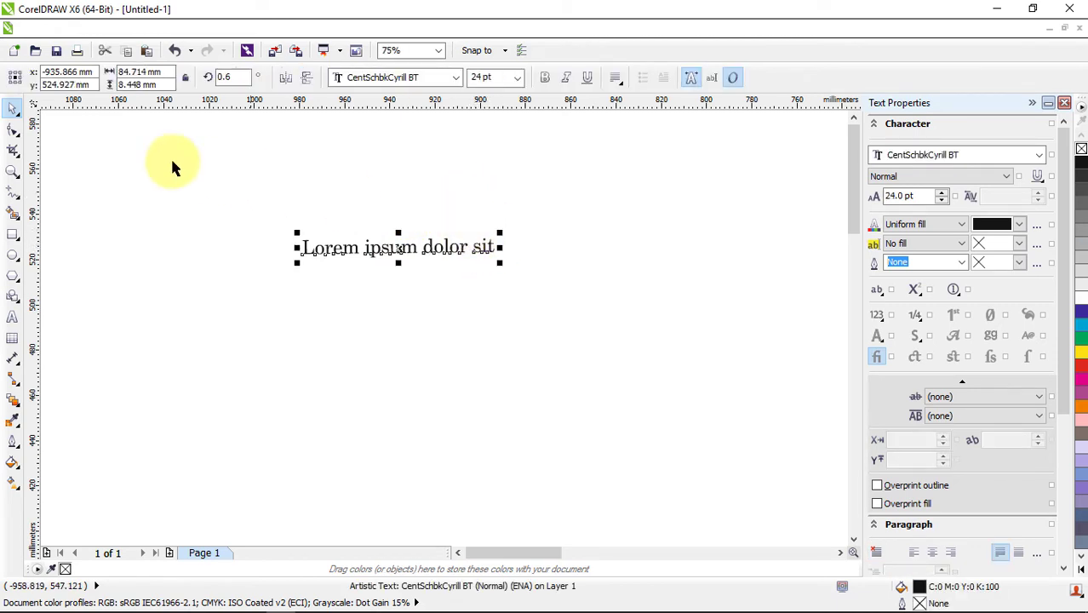
left_click(466, 253)
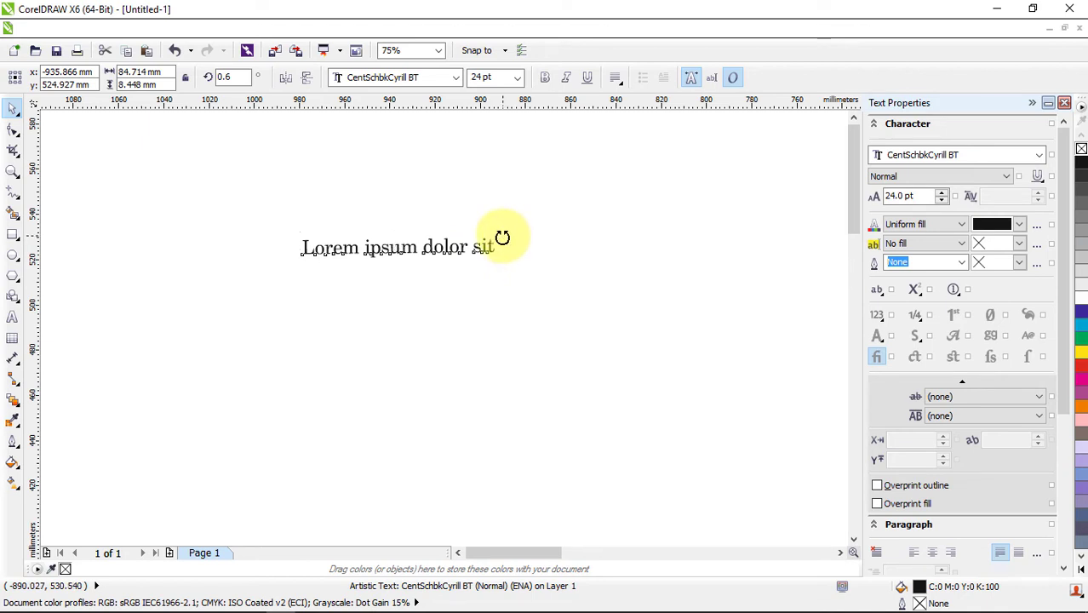
left_click_drag(502, 237, 505, 235)
key("Escape")
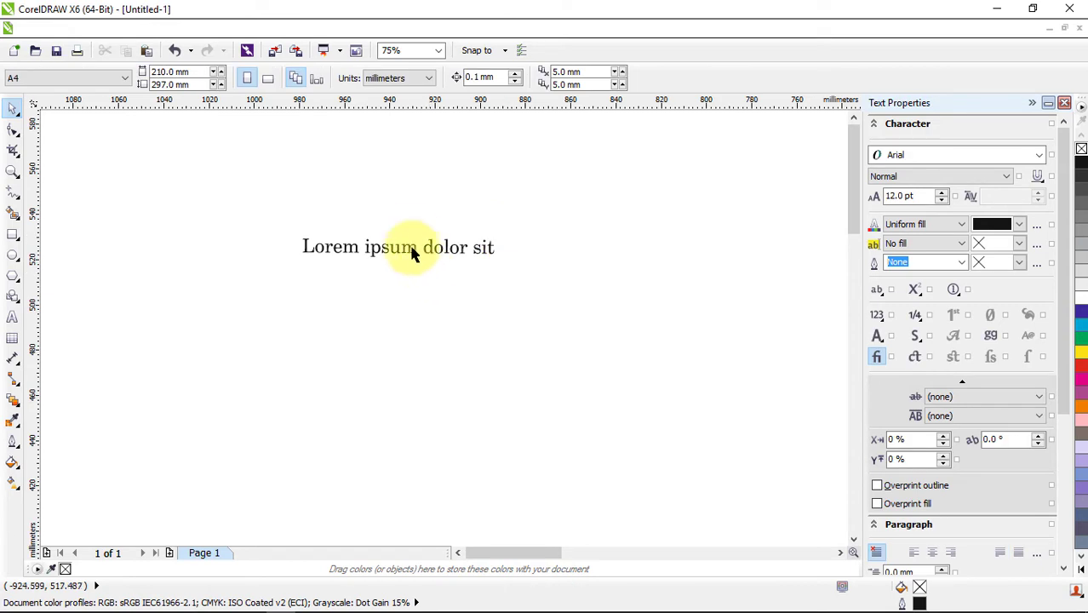
Select all the characters of the text and look through the fill types for the characters and their background
double_click(406, 251)
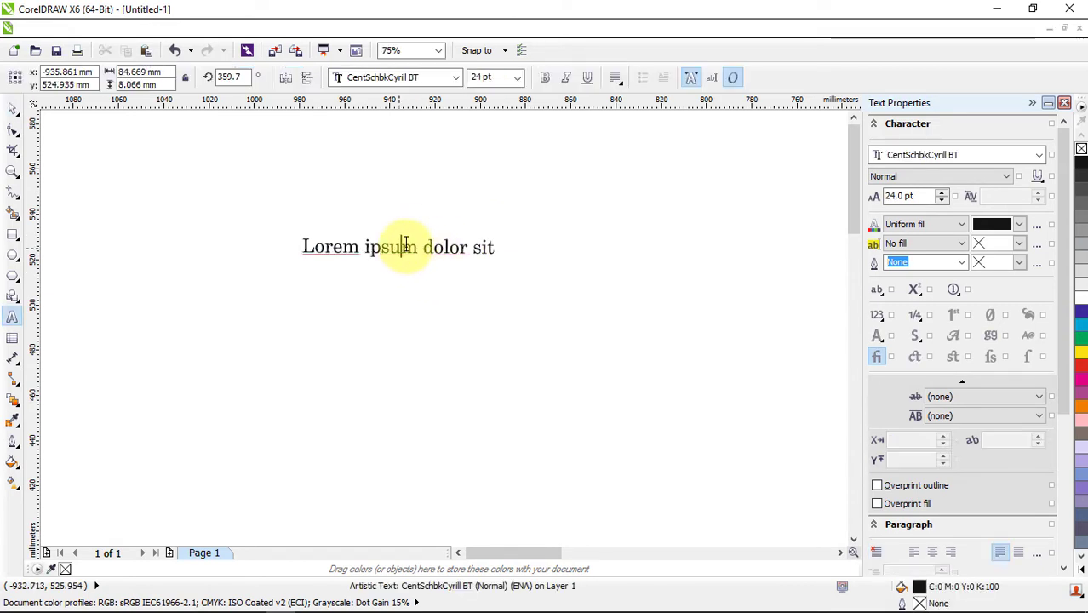
left_click_drag(497, 250, 290, 235)
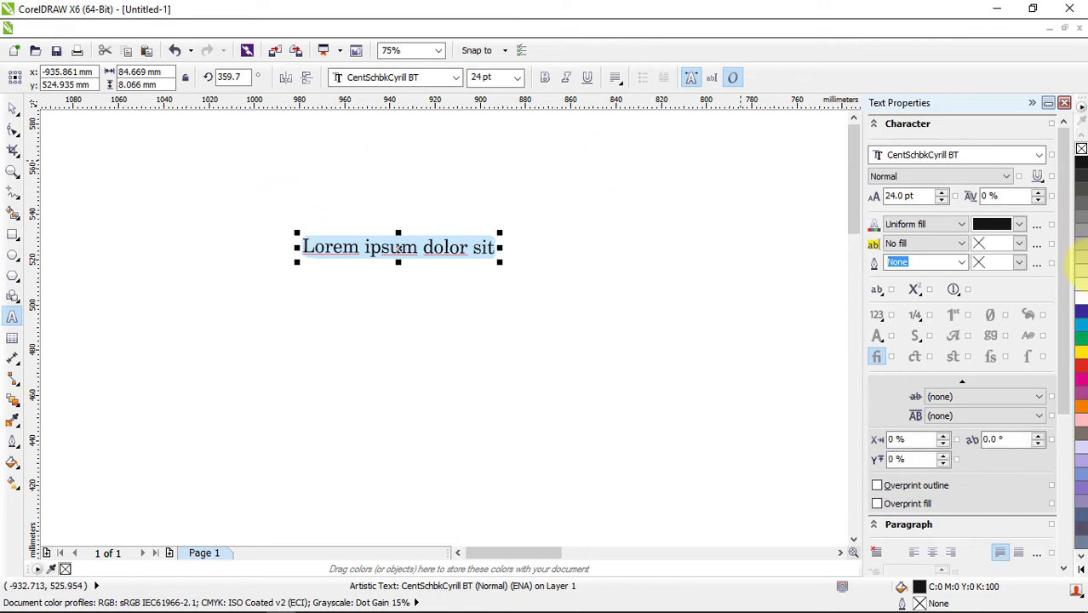
left_click(927, 224)
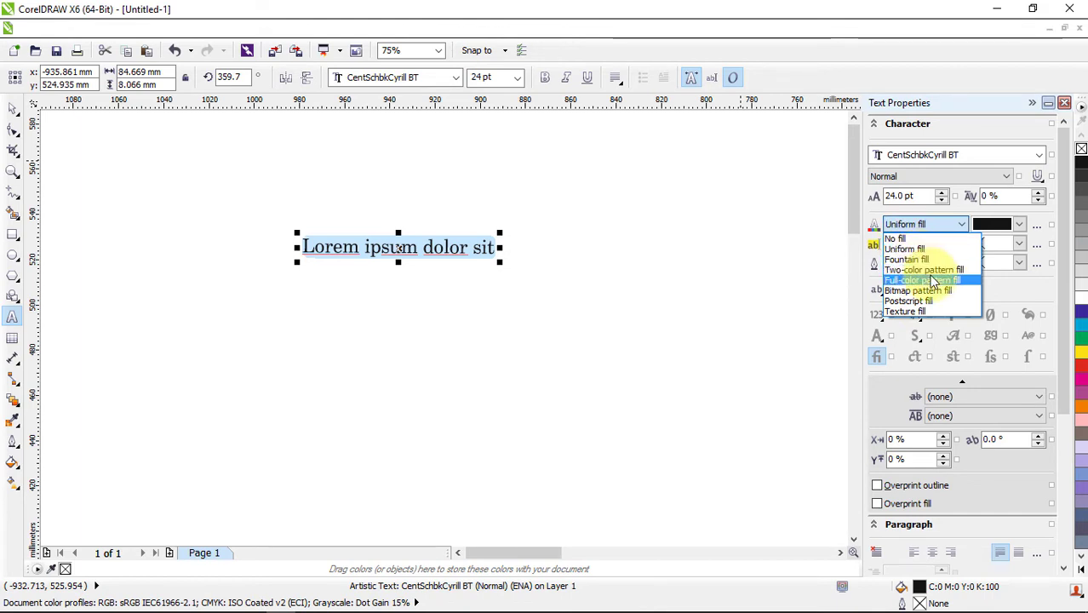
left_click(904, 224)
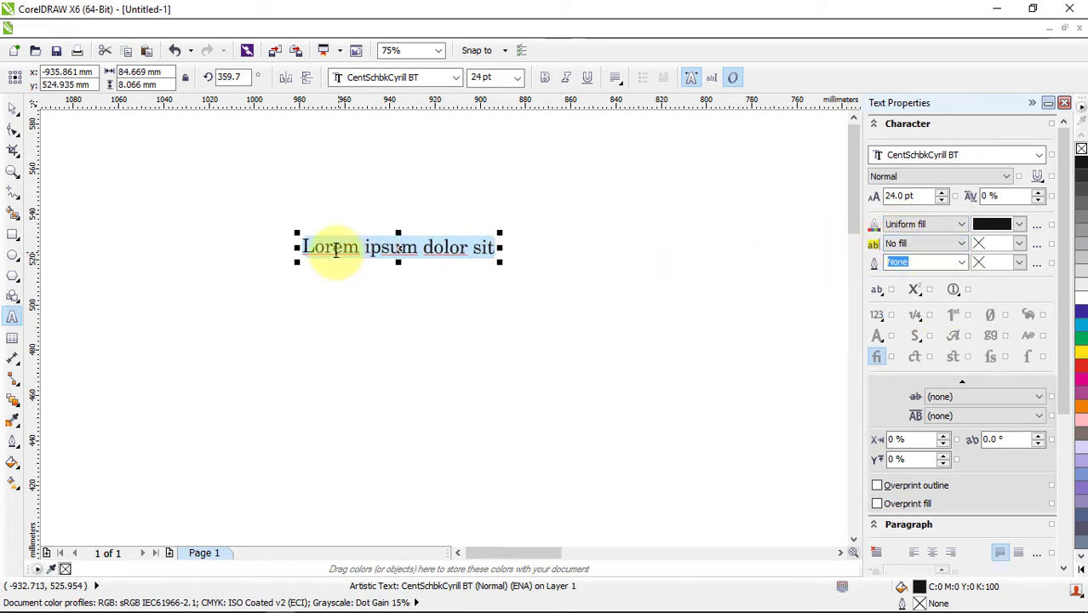
left_click(912, 246)
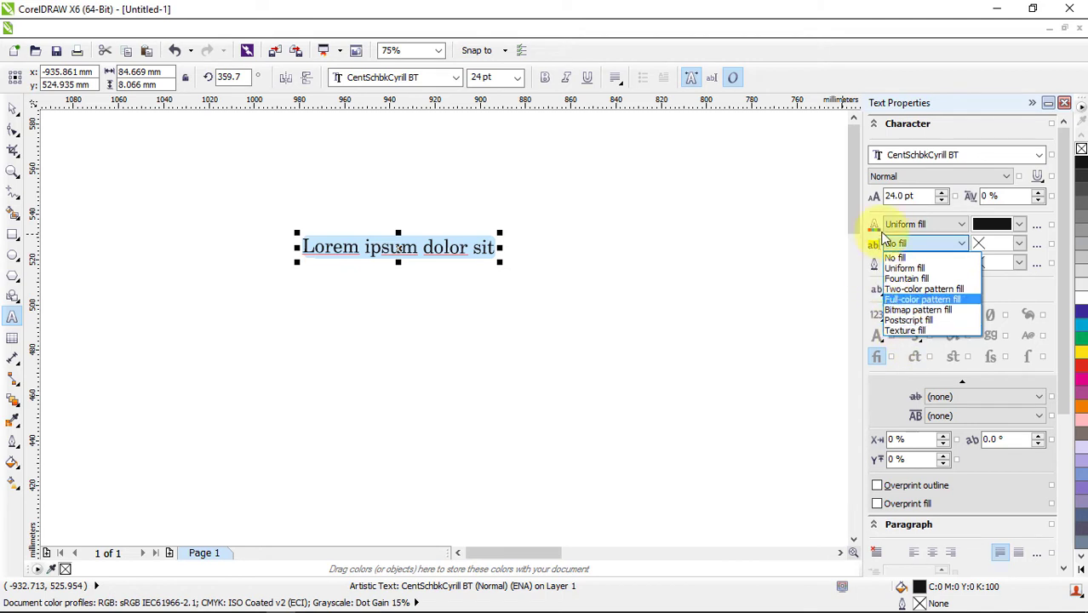
left_click(895, 241)
key("Tab")
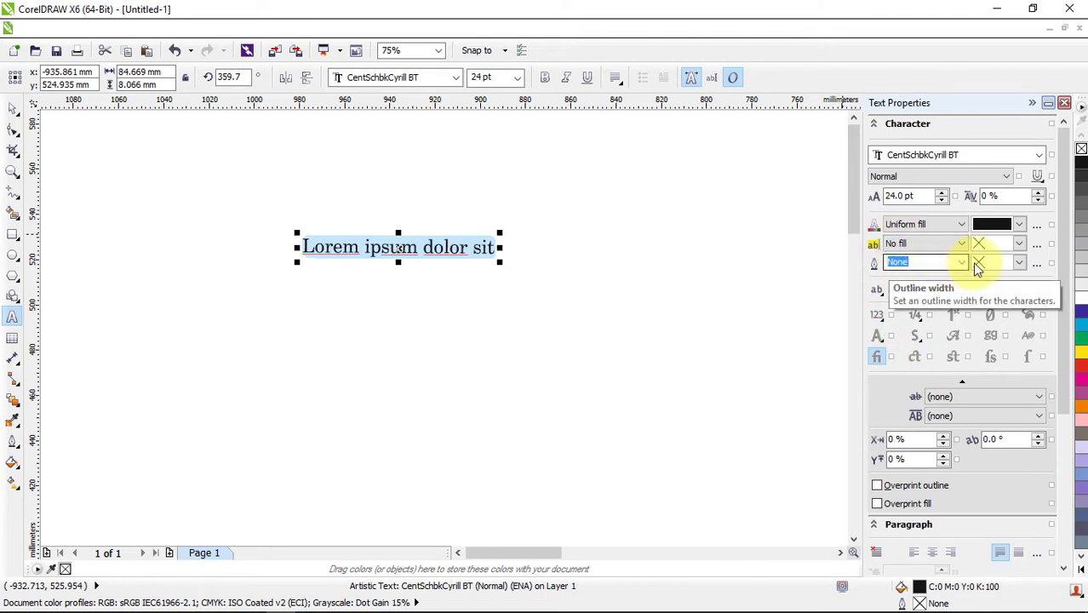
Compare the fill types in the character settings with those offered by the Fill tool
left_click(918, 226)
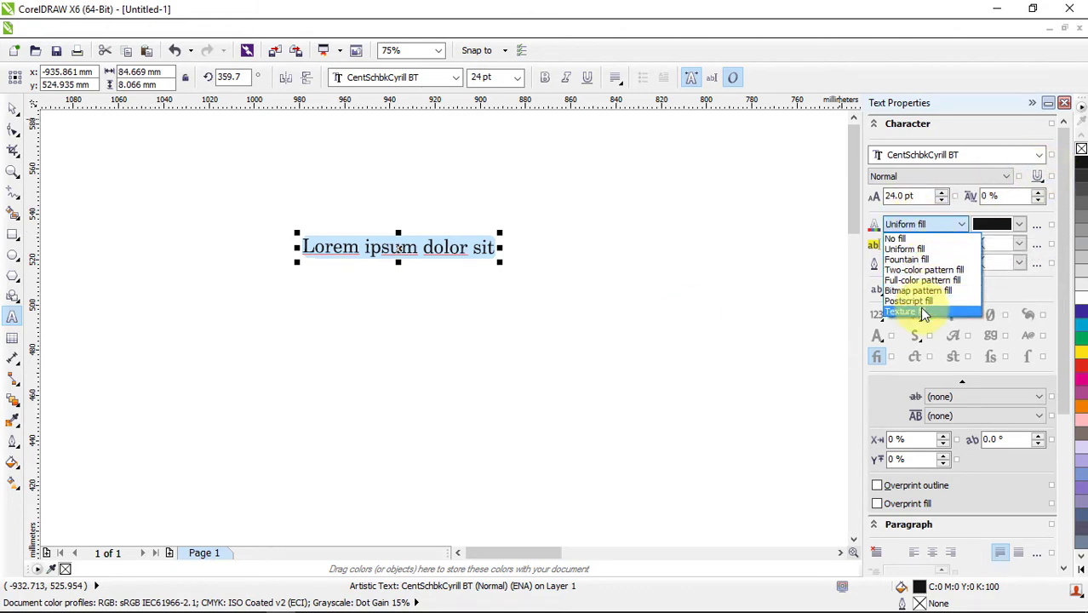
left_click(881, 223)
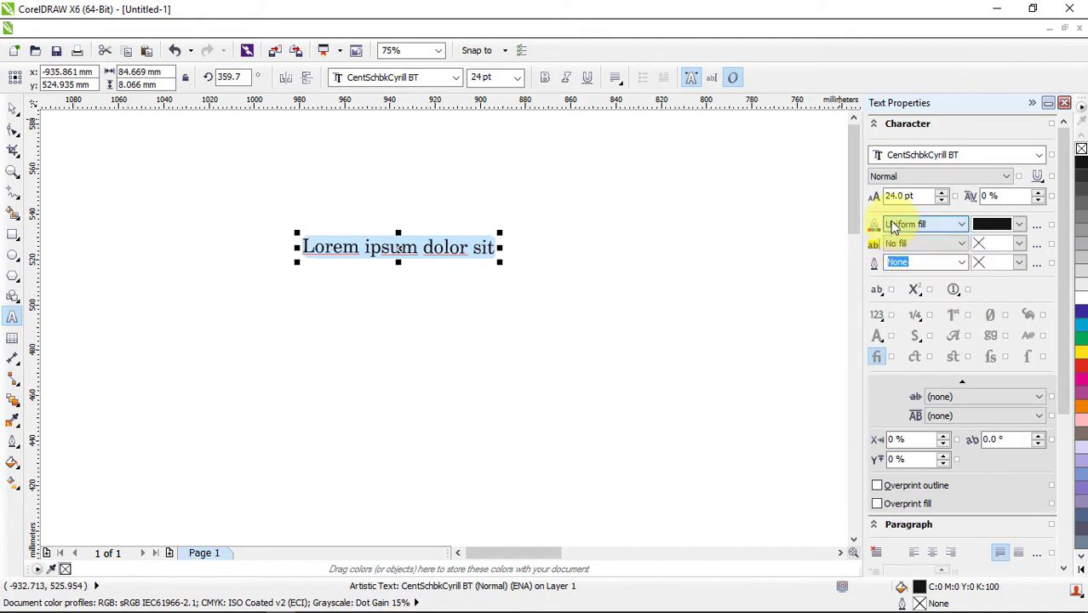
left_click(10, 464)
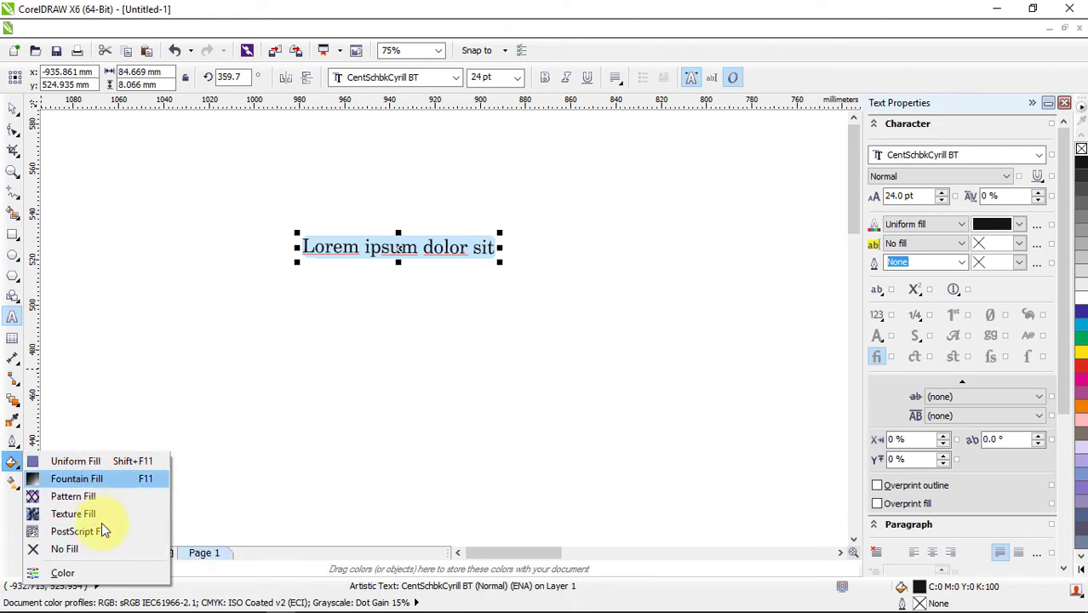
left_click(8, 464)
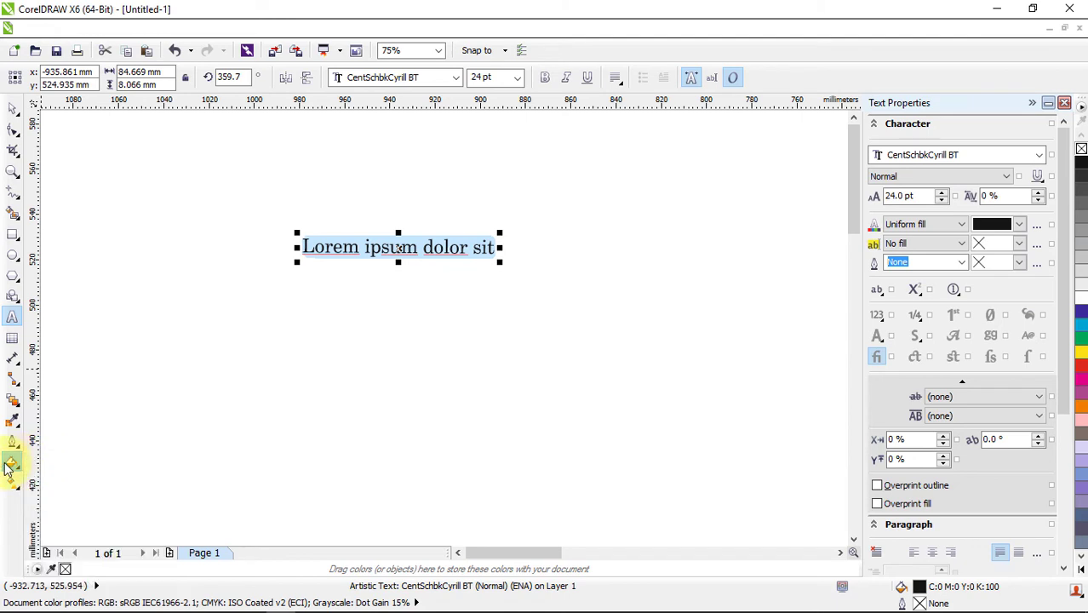
left_click(8, 466)
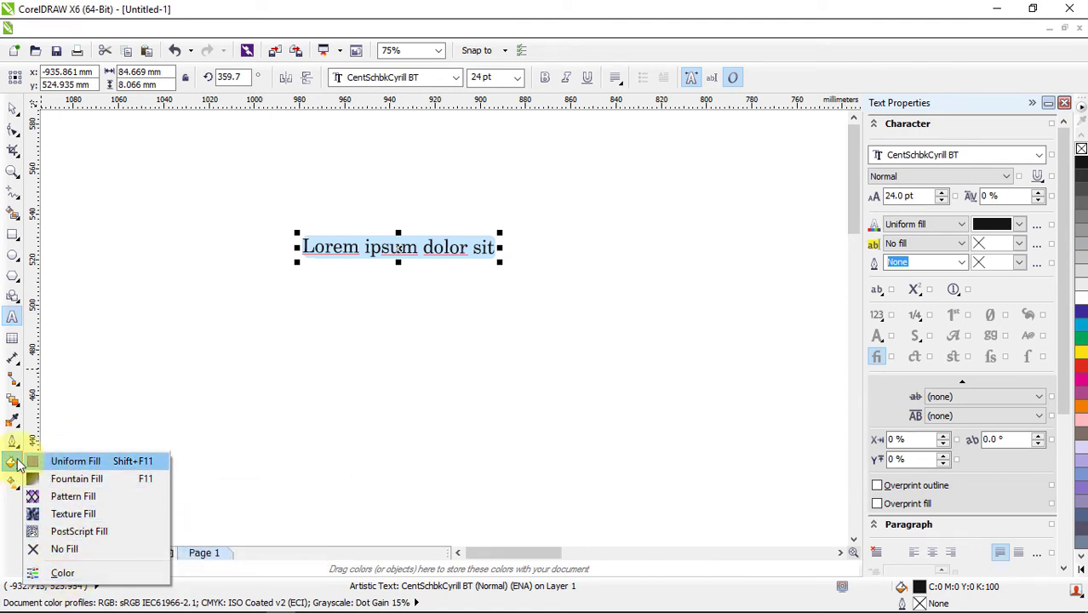
Set the fill of the selected Lorem ipsum characters to No fill and deselect the text
left_click(938, 225)
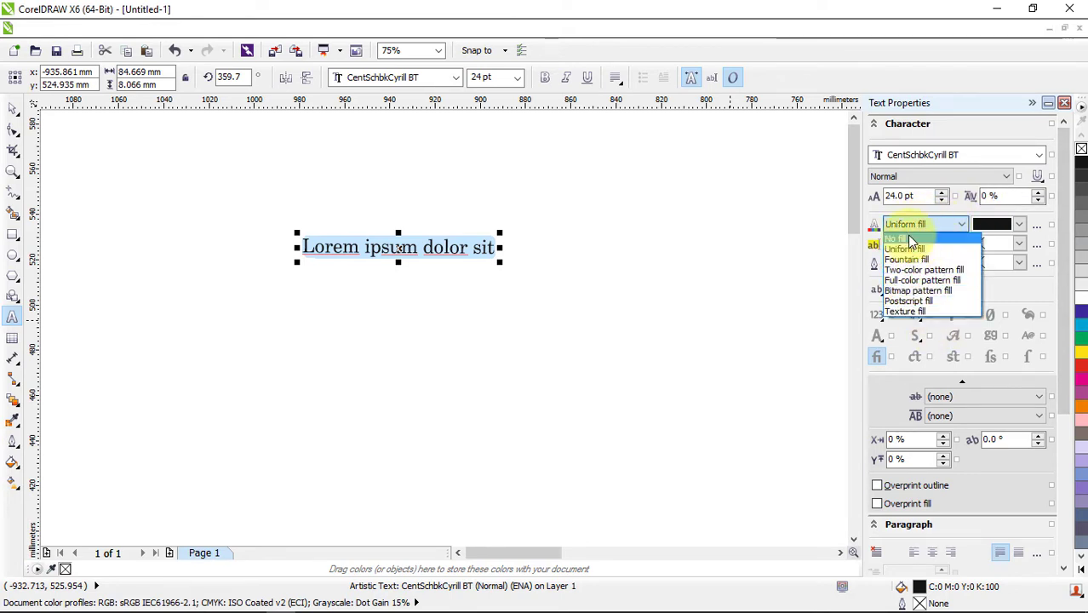
left_click(908, 239)
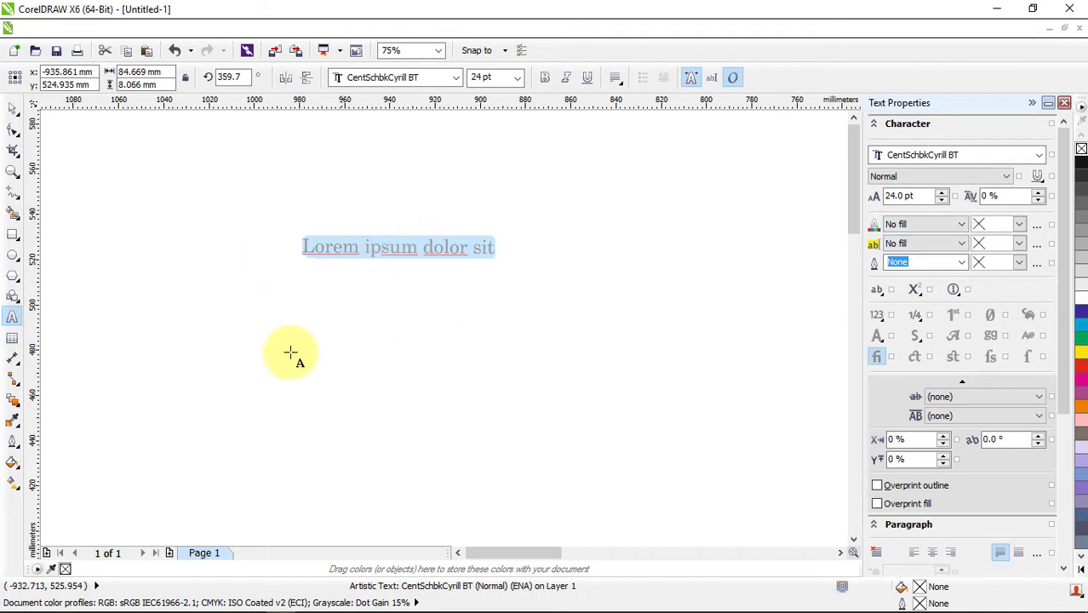
left_click(556, 206)
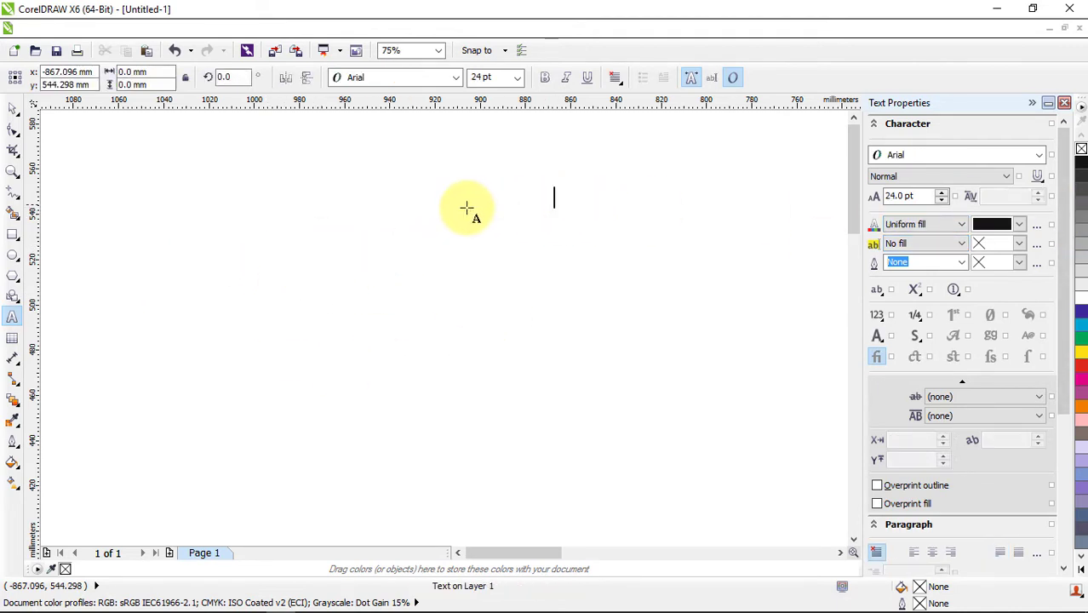
Give only the word "ipsum" a 0.2 mm character outline
double_click(416, 252)
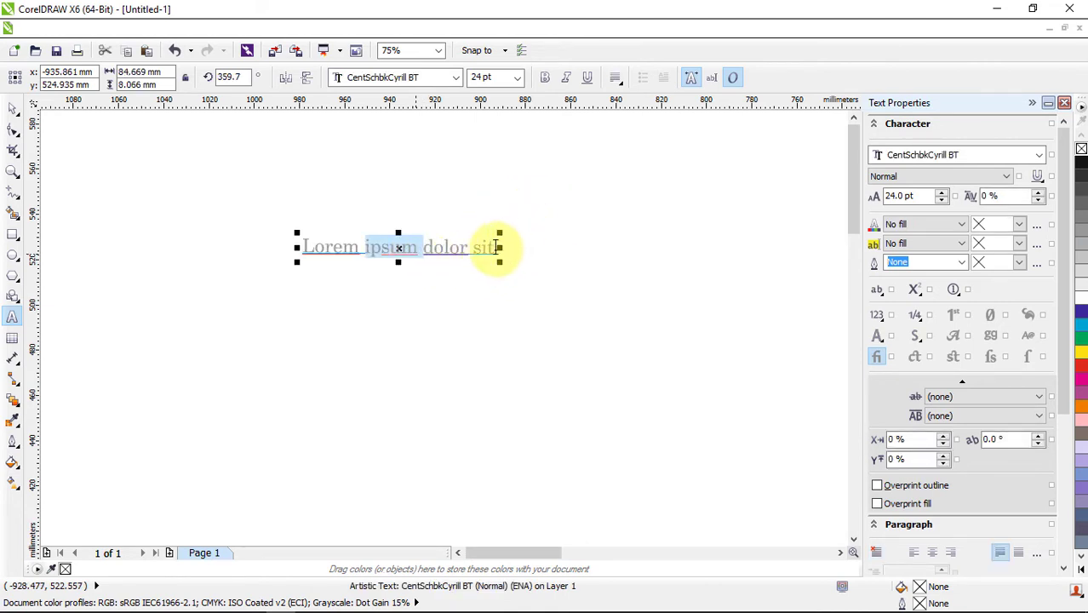
left_click(961, 262)
left_click(924, 307)
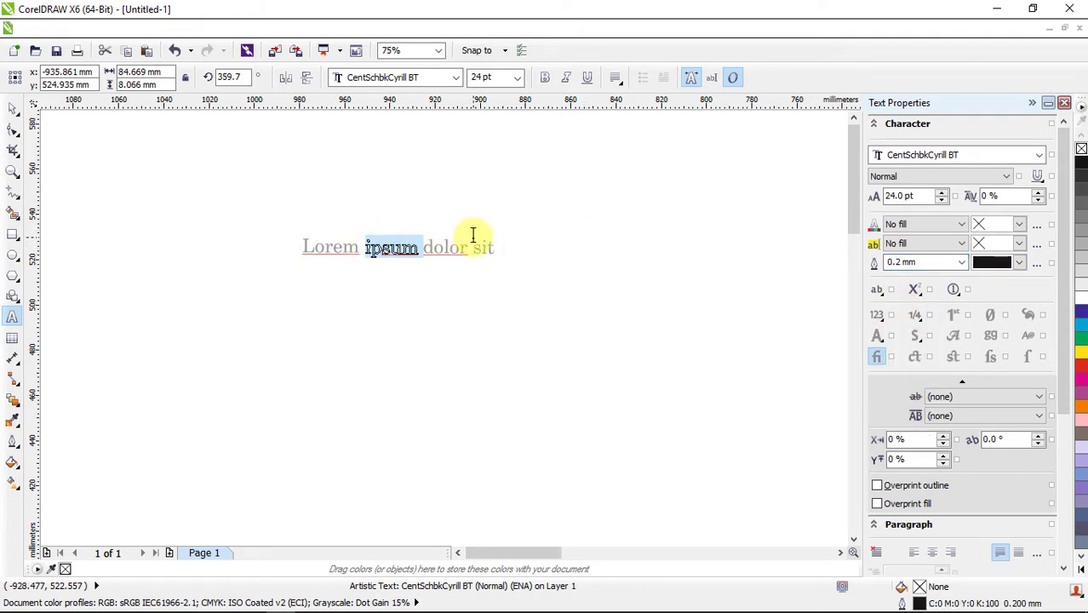
Apply a 0.25 mm character outline to the entire "Lorem ipsum dolor sit" text and deselect it
key("ctrl+a")
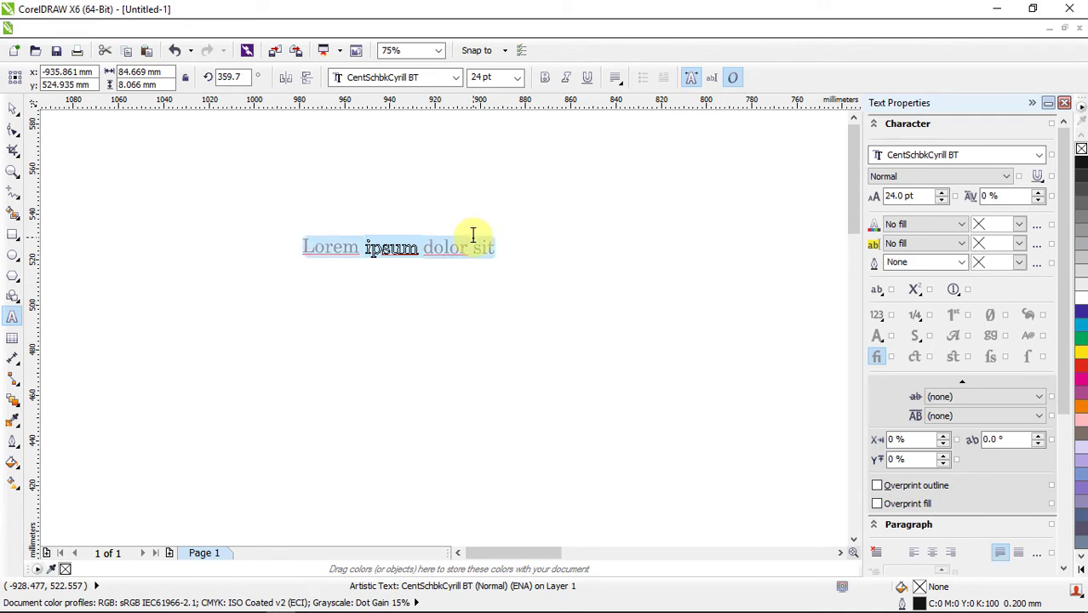
left_click(961, 262)
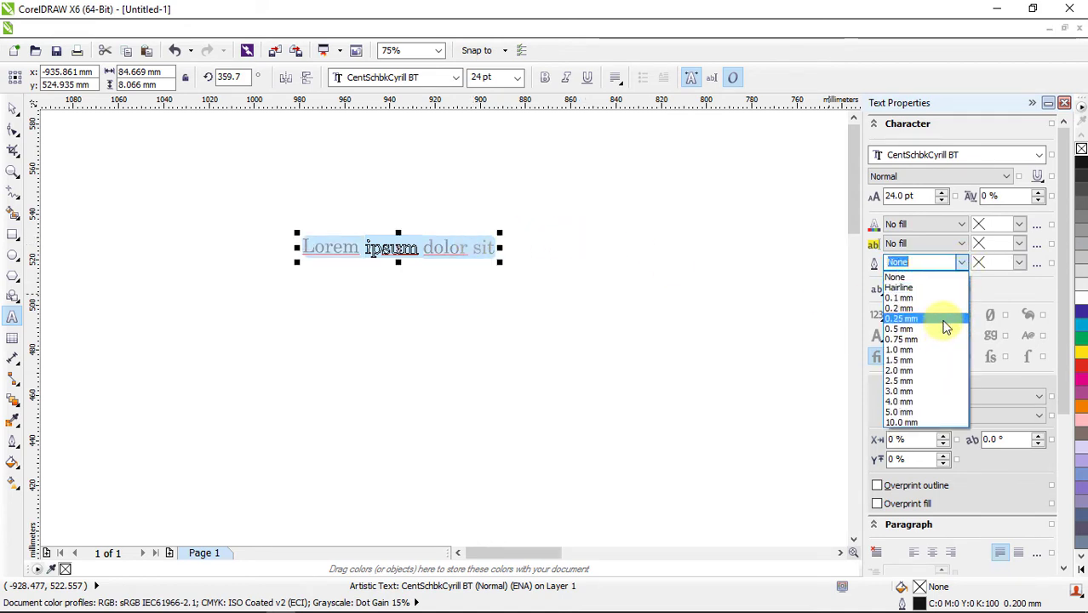
left_click(942, 318)
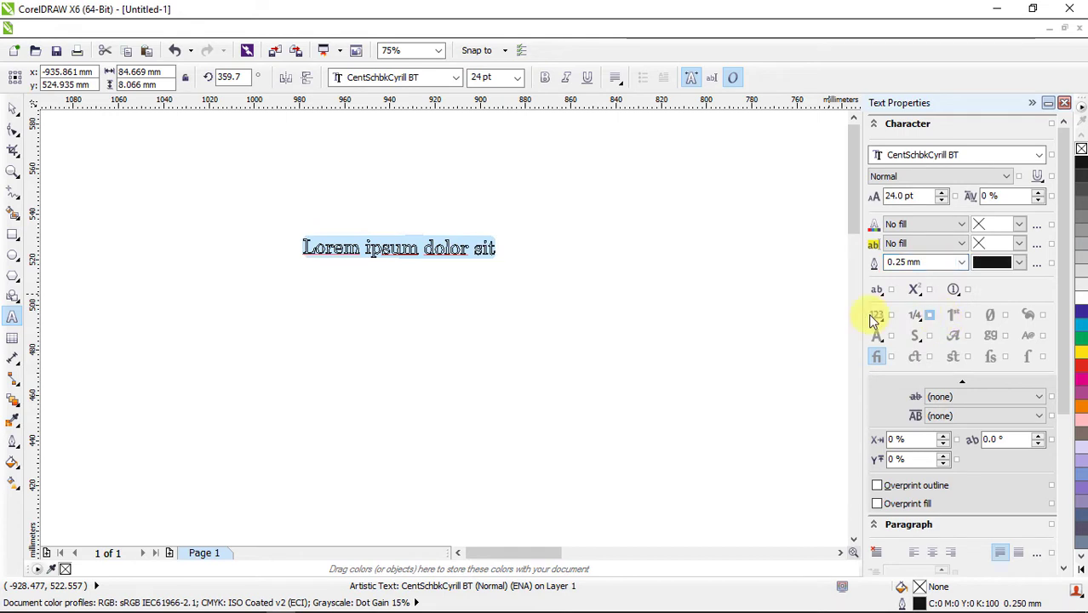
left_click(408, 148)
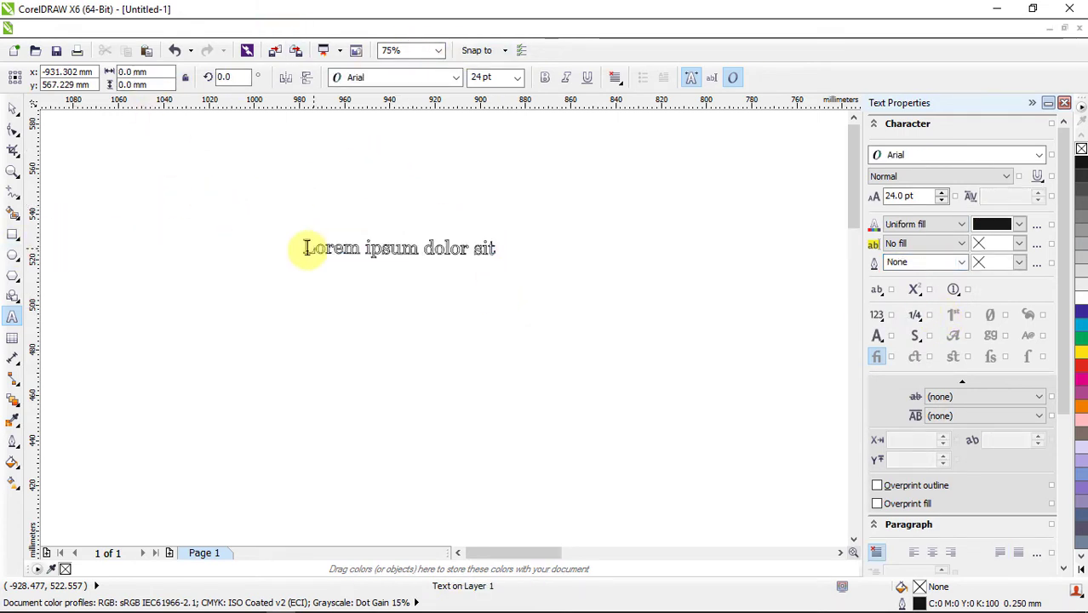
Give the entire "Lorem ipsum dolor sit" text a yellow uniform fill through the character settings
scroll(308, 242, "up", 4)
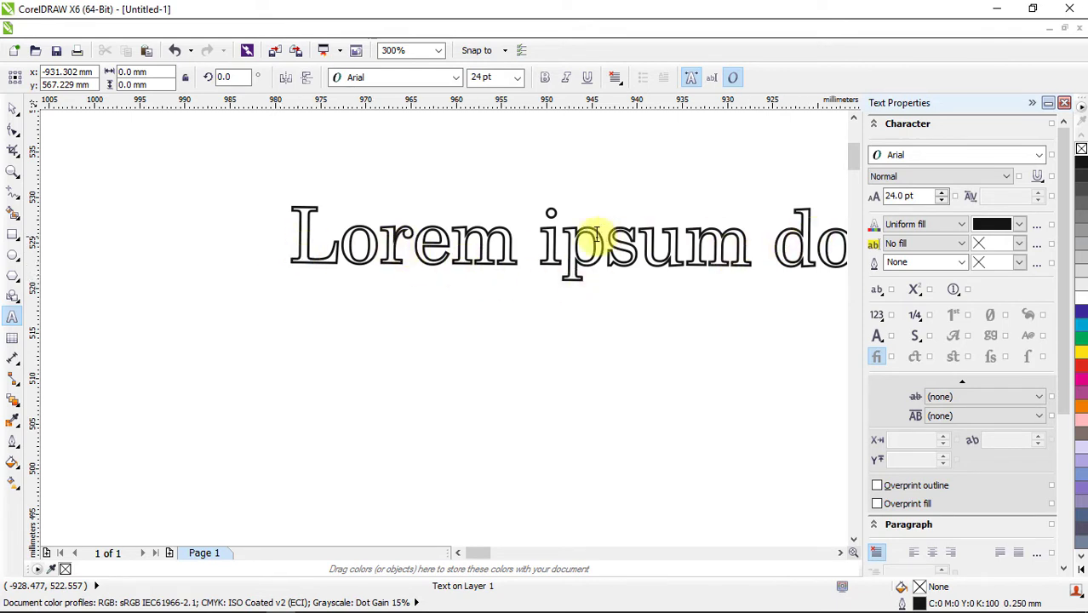
scroll(595, 231, "down", 4)
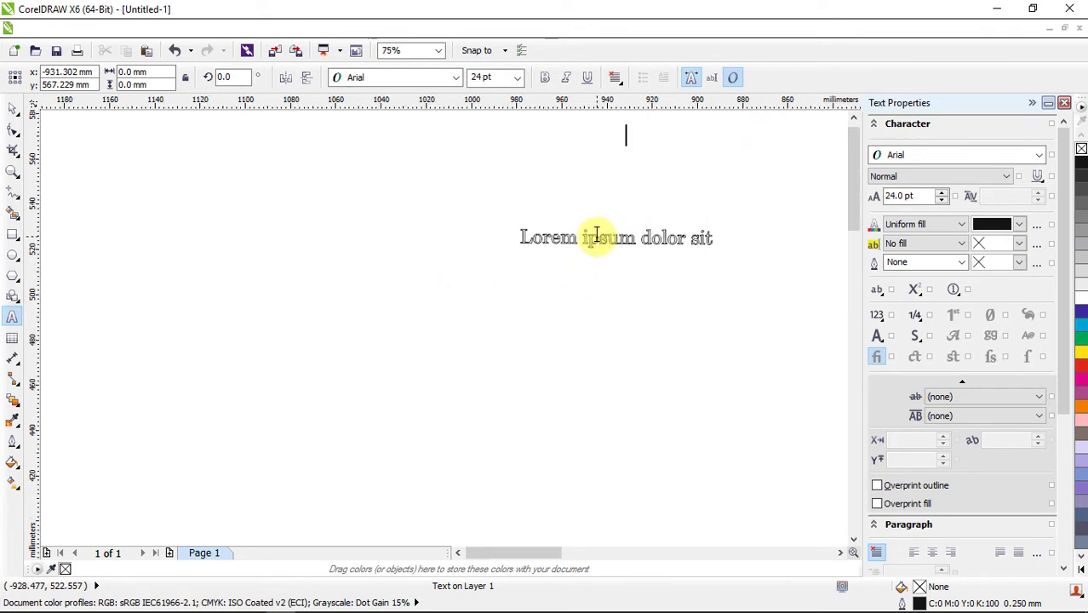
double_click(649, 238)
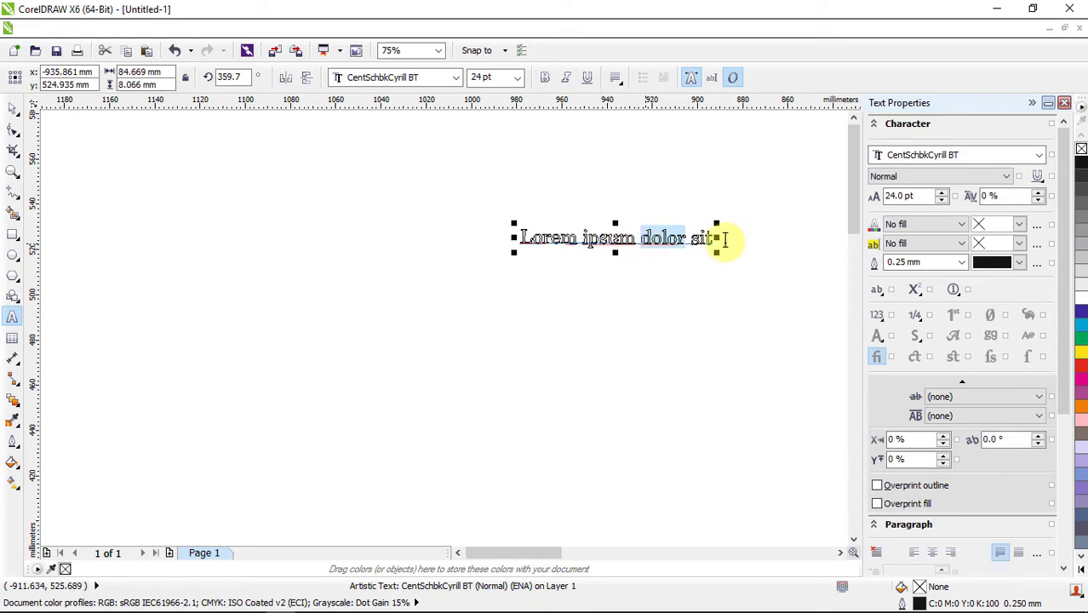
left_click_drag(713, 237, 521, 238)
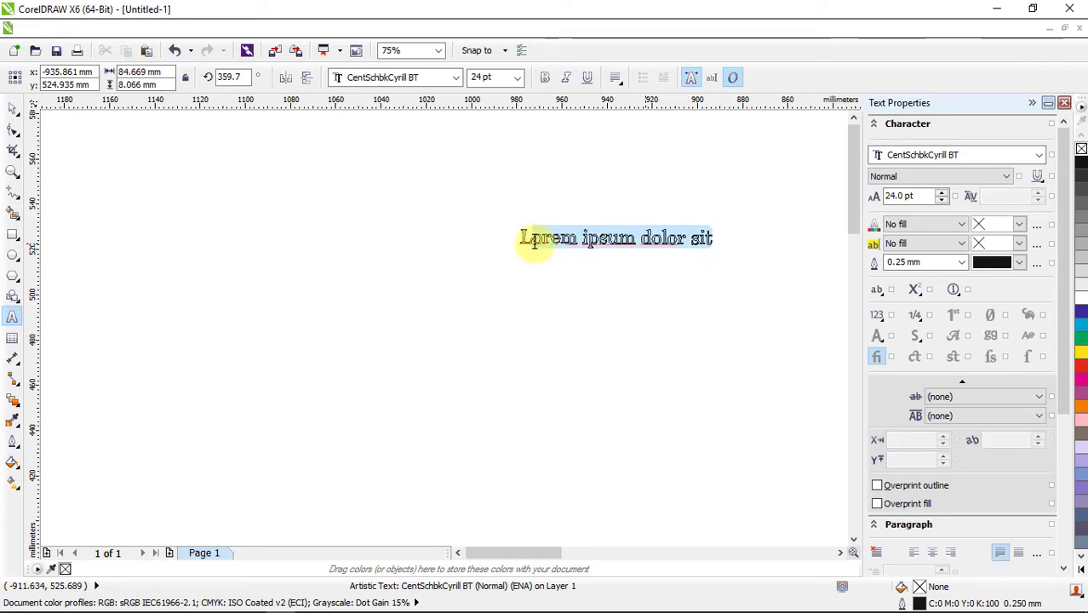
scroll(532, 560, "right", 5)
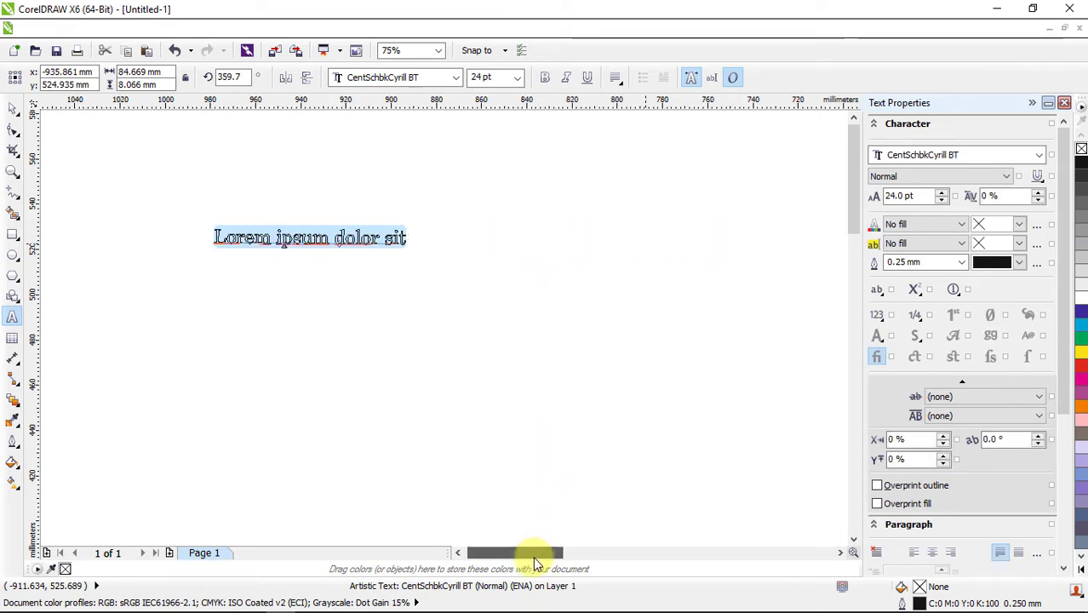
left_click(956, 225)
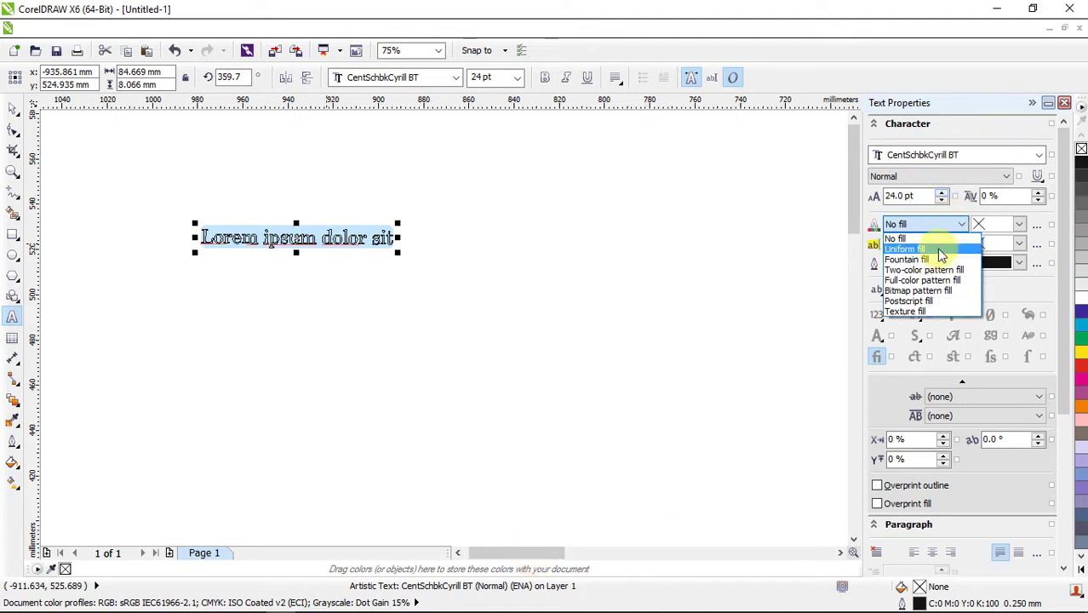
left_click(938, 249)
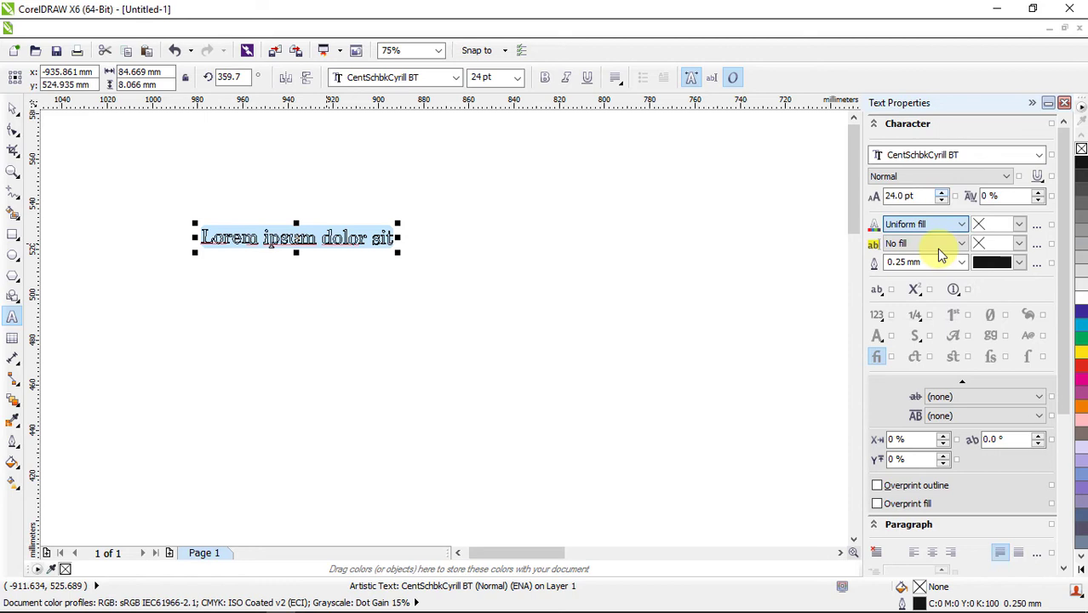
left_click(1019, 224)
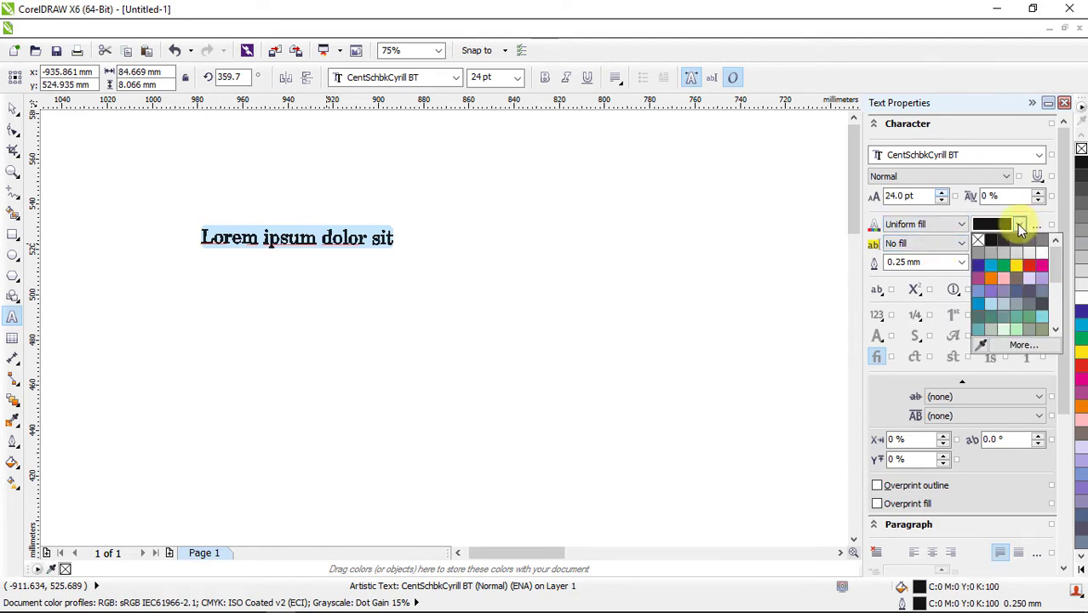
left_click(1016, 268)
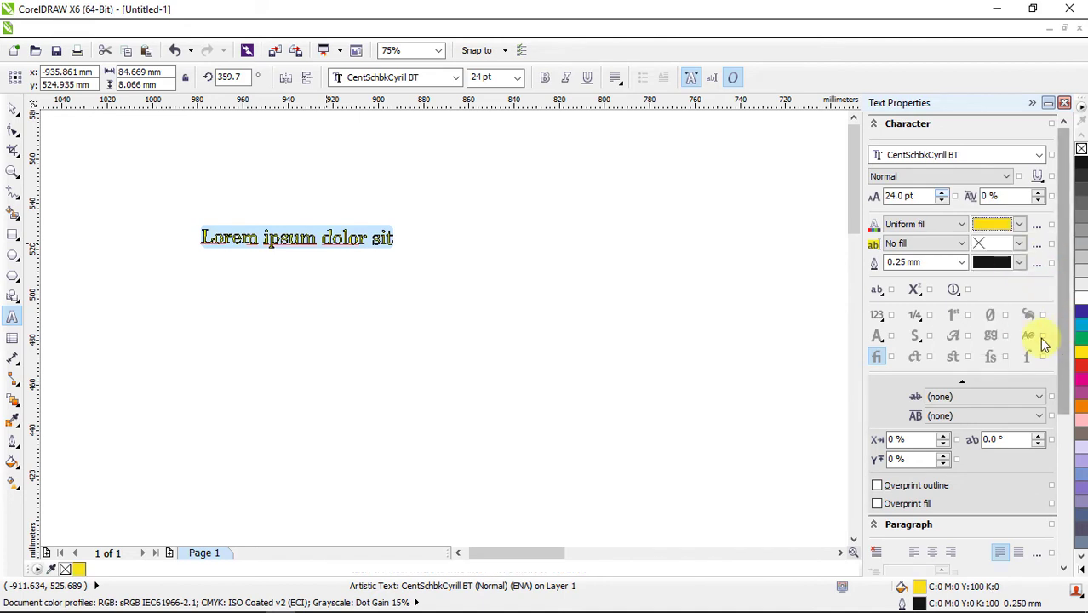
Set the character outline of the selected text to None and change its uniform fill colour to pink
left_click(962, 262)
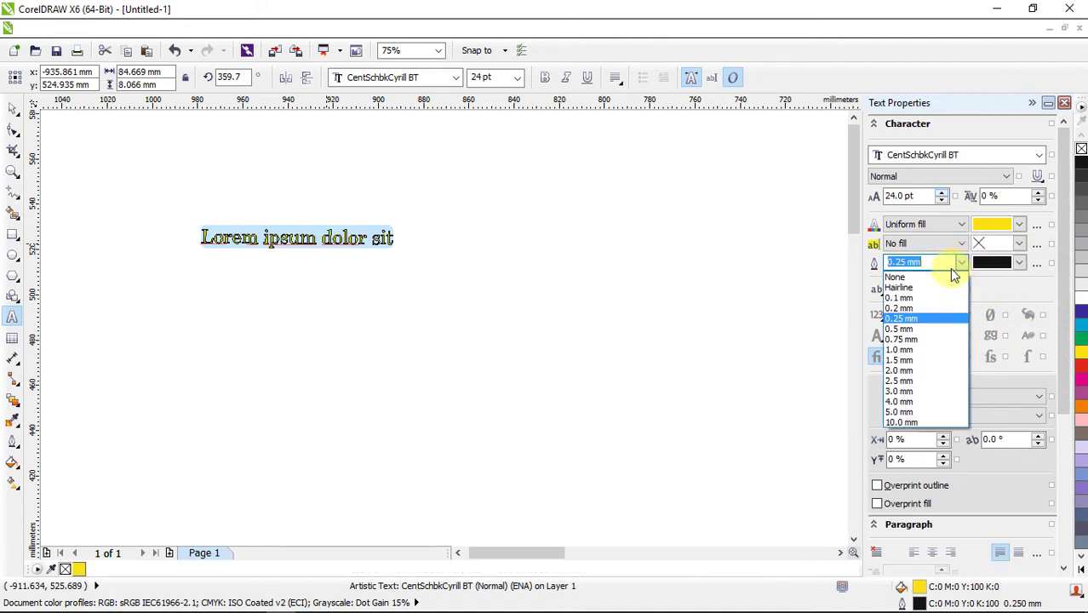
left_click(902, 275)
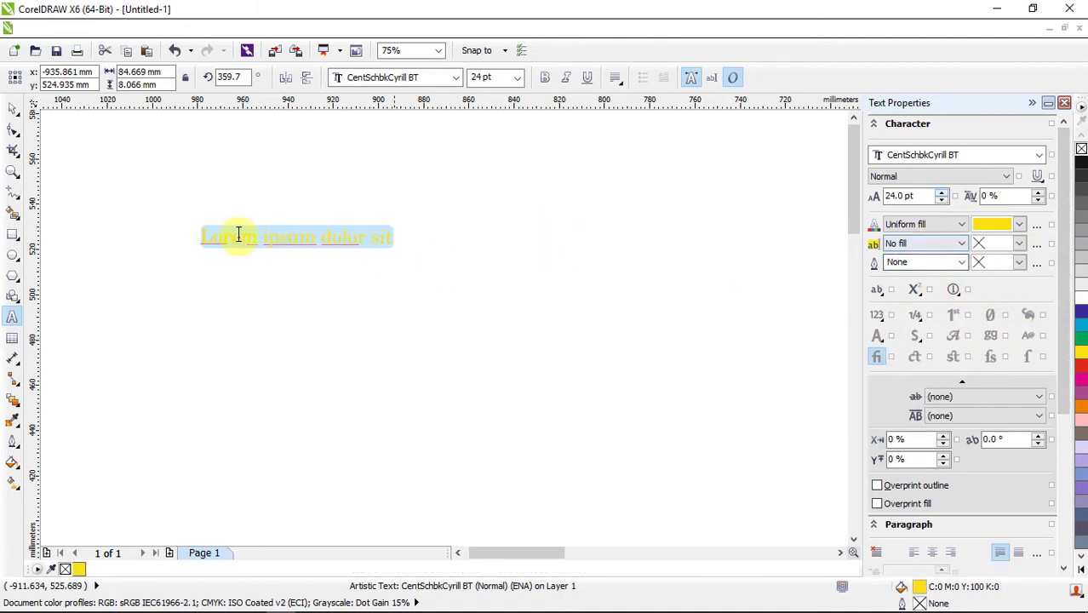
left_click(460, 553)
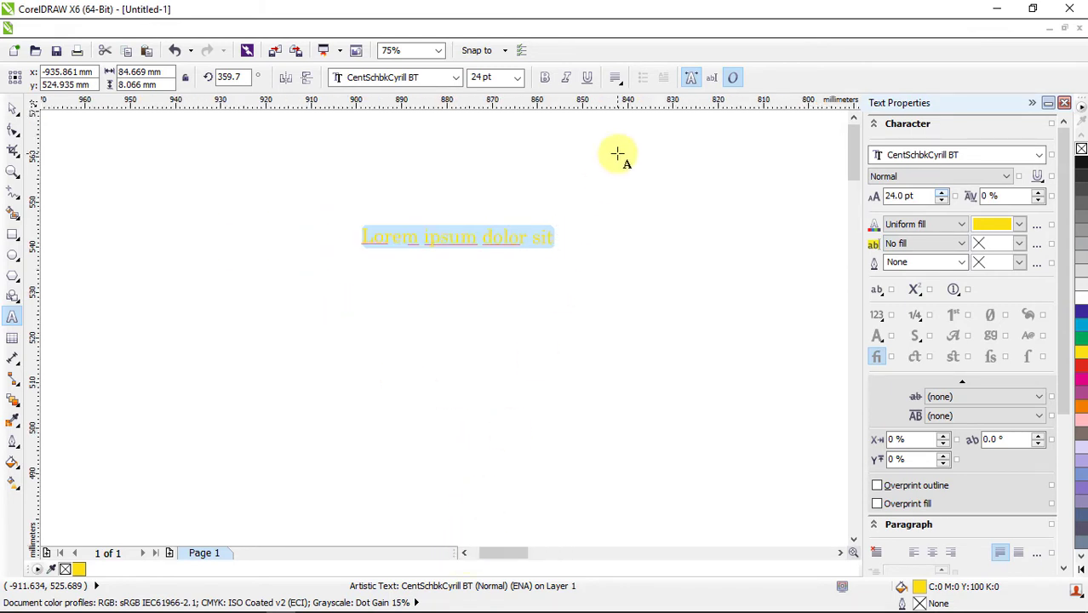
scroll(617, 160, "up", 2)
left_click(463, 553)
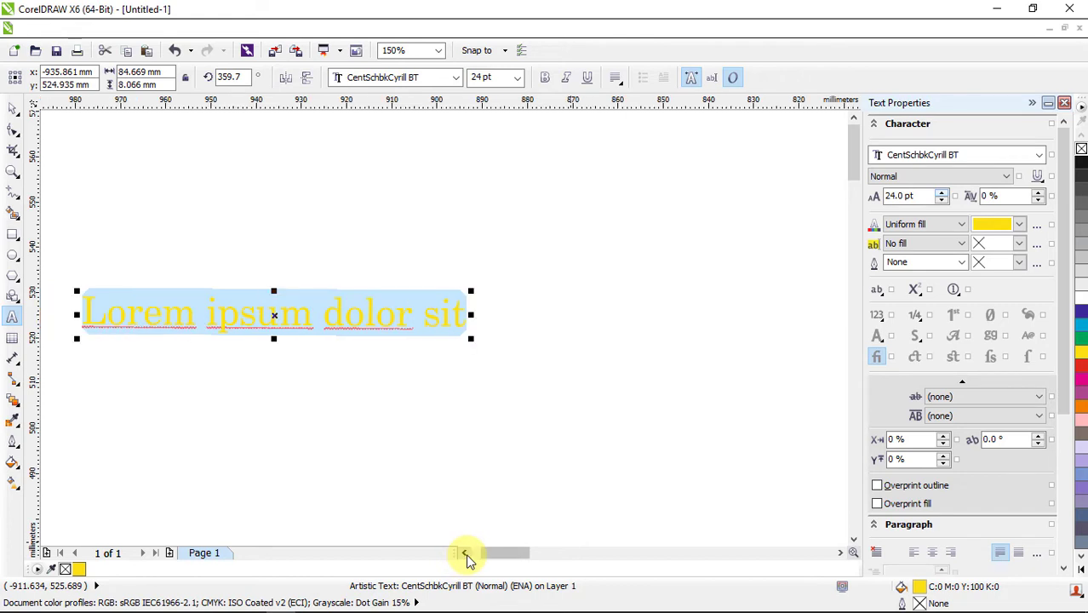
left_click(463, 553)
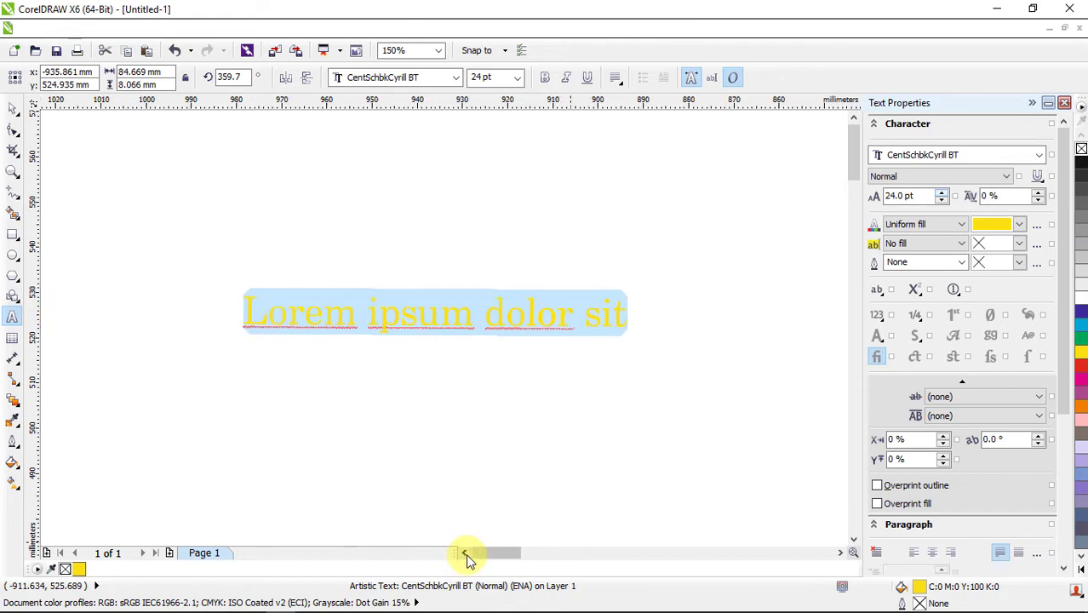
left_click(1018, 225)
left_click(997, 279)
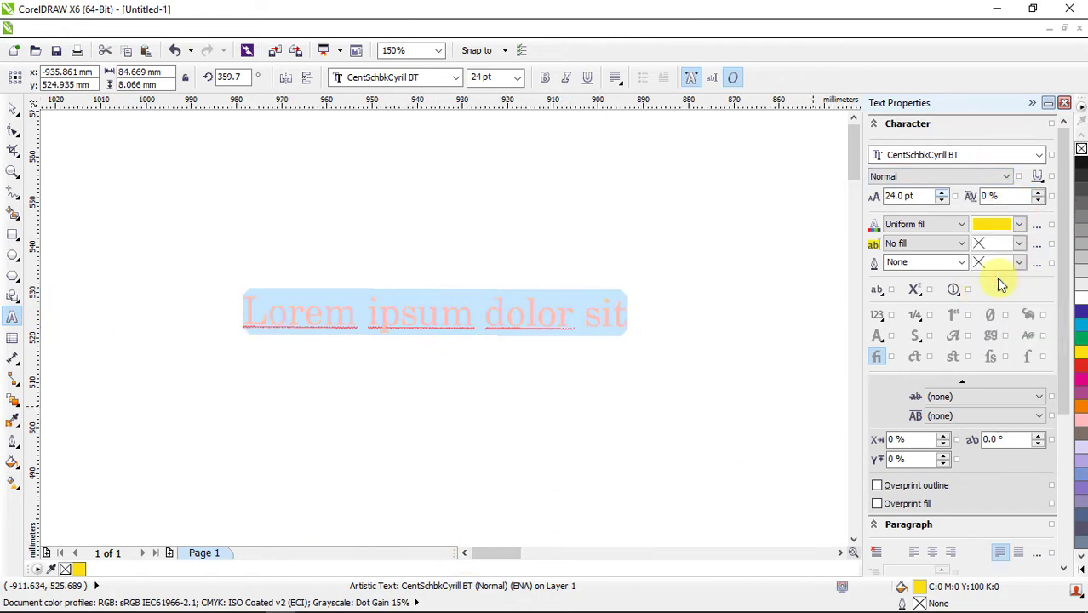
Browse the colour models, mixers and palettes for the text fill, and apply a custom dark maroon of C43 M91 Y66 K76
left_click(1018, 225)
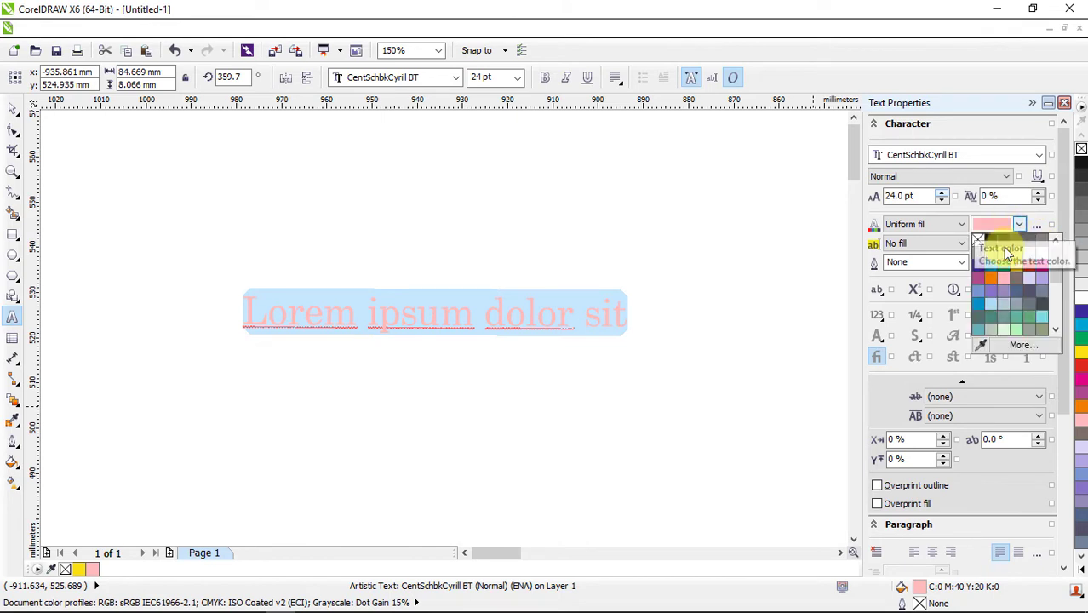
left_click(1022, 346)
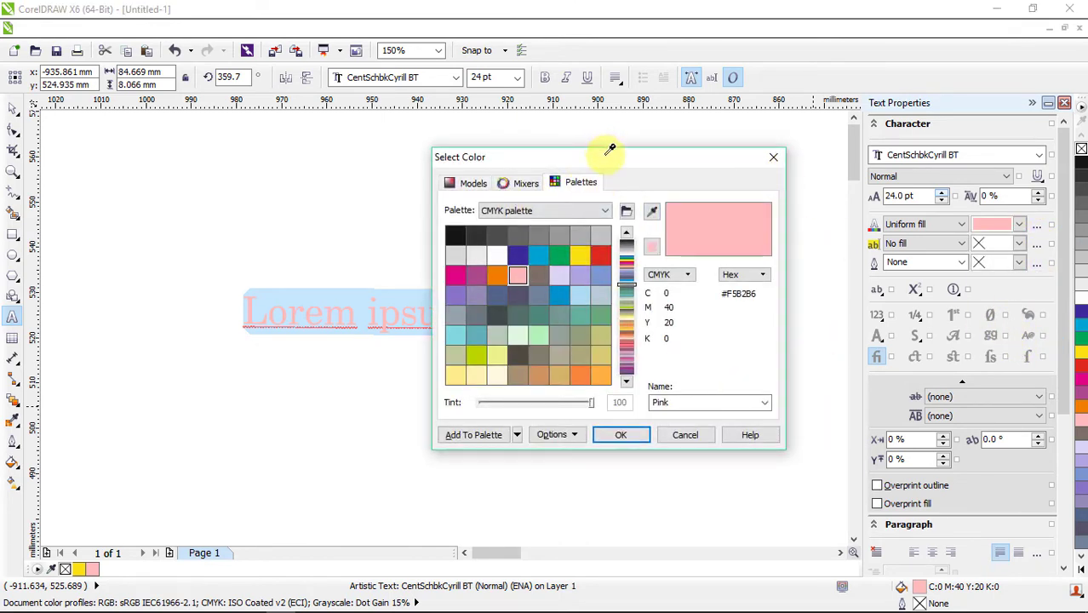
left_click_drag(610, 150, 722, 139)
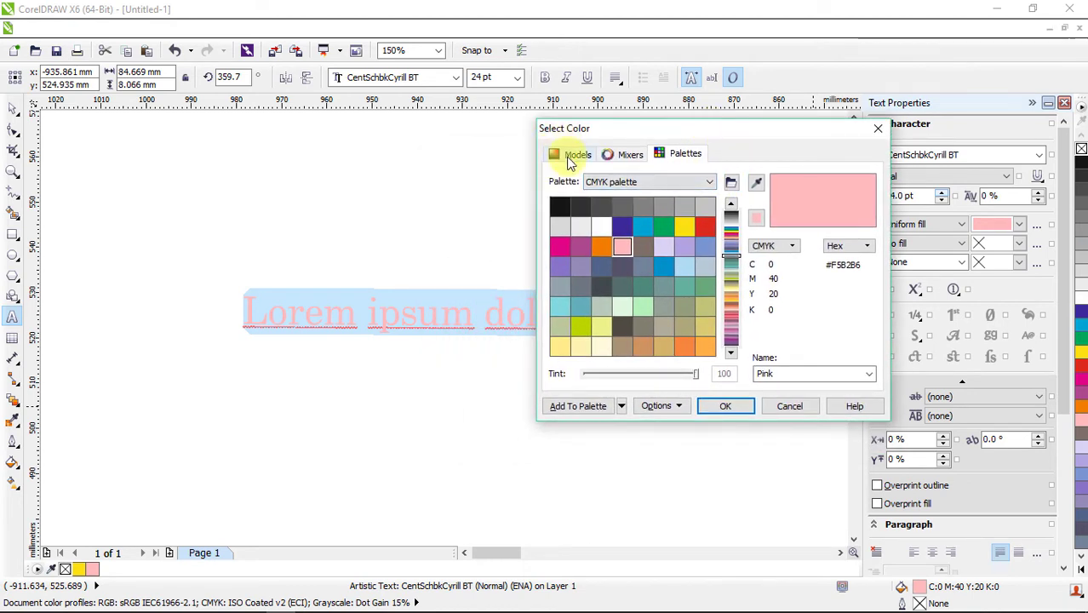
left_click(570, 157)
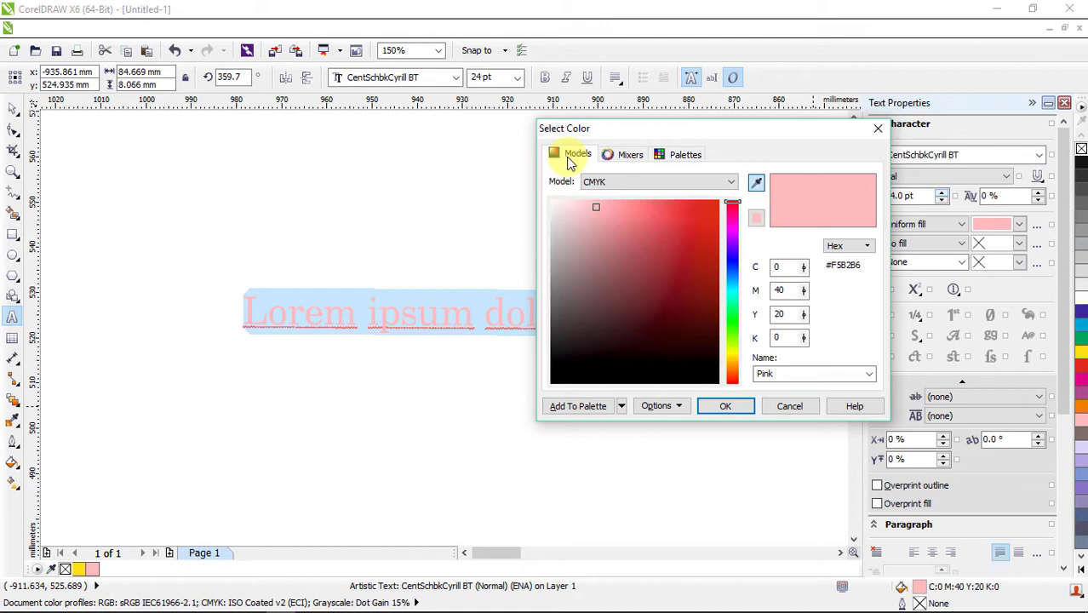
left_click(628, 158)
left_click(685, 154)
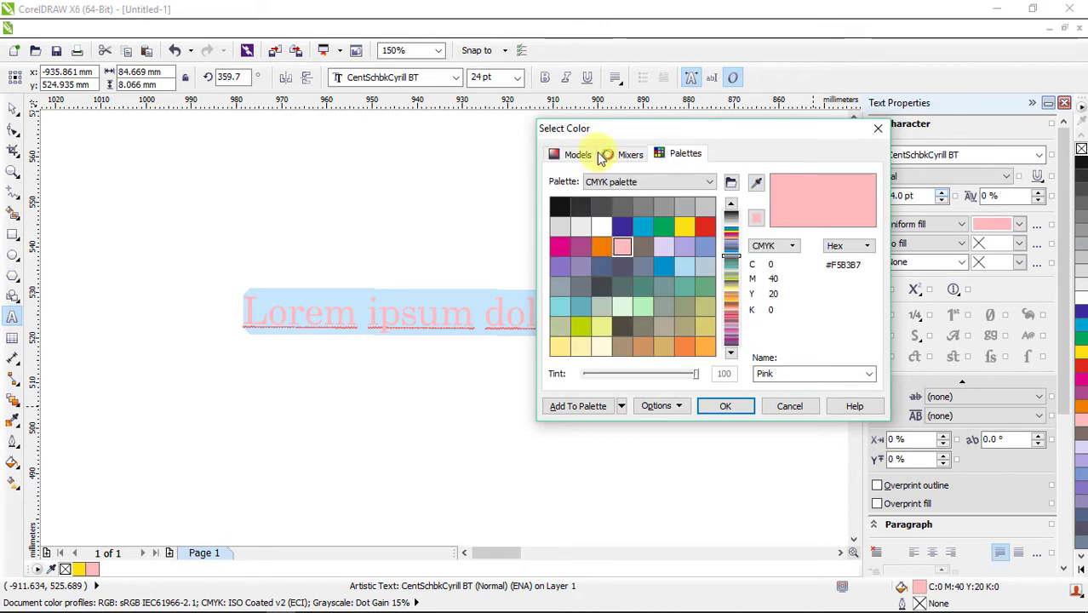
left_click(560, 159)
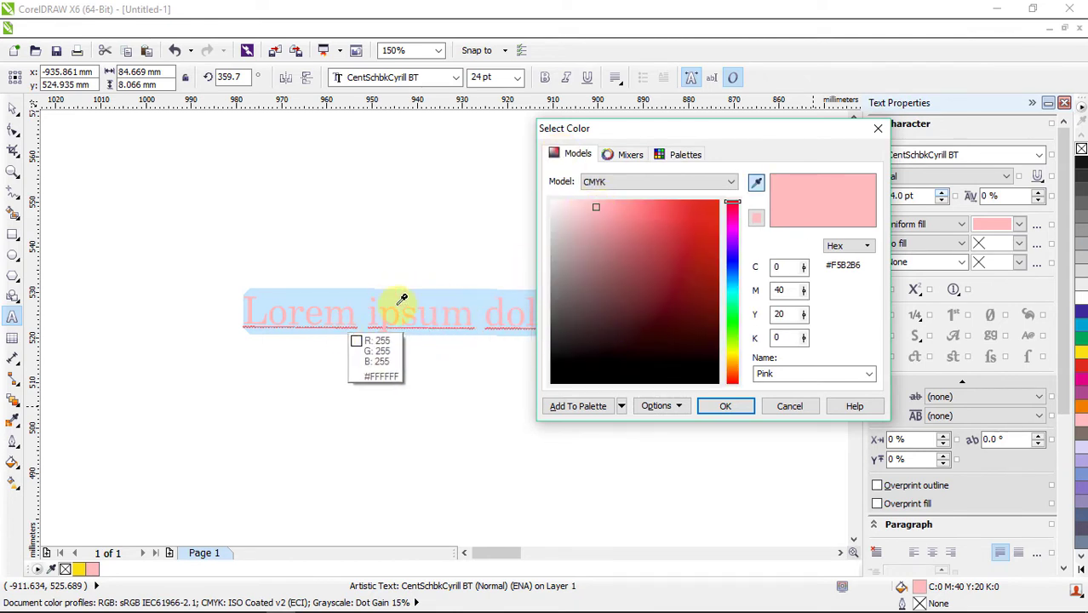
mouse_move(595, 209)
left_mouse_down()
mouse_move(648, 325)
mouse_move(627, 325)
left_mouse_up()
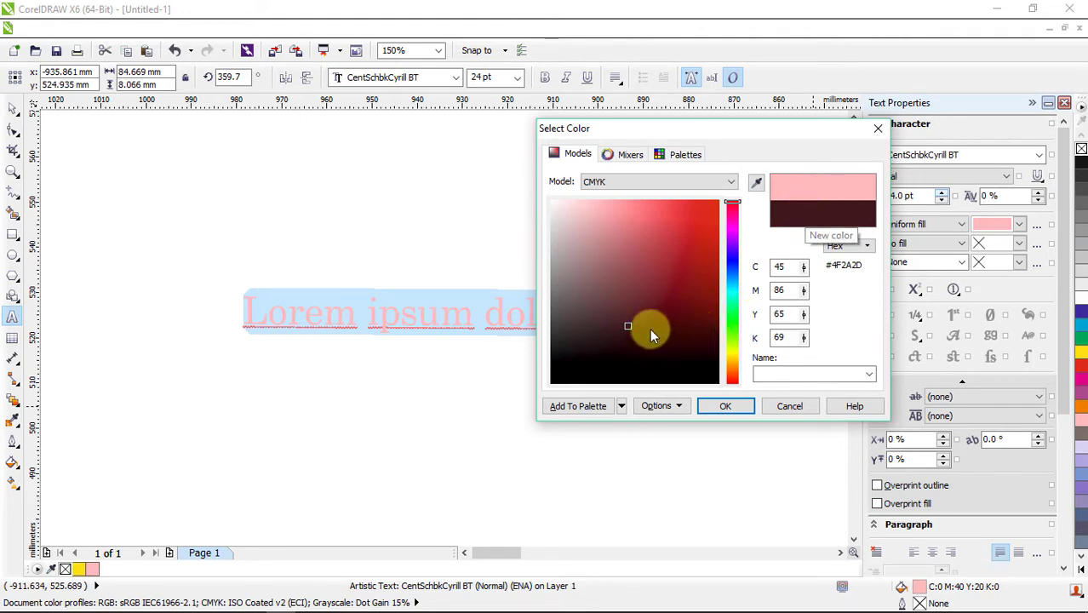
mouse_move(624, 323)
left_mouse_down()
mouse_move(644, 362)
mouse_move(634, 333)
left_mouse_up()
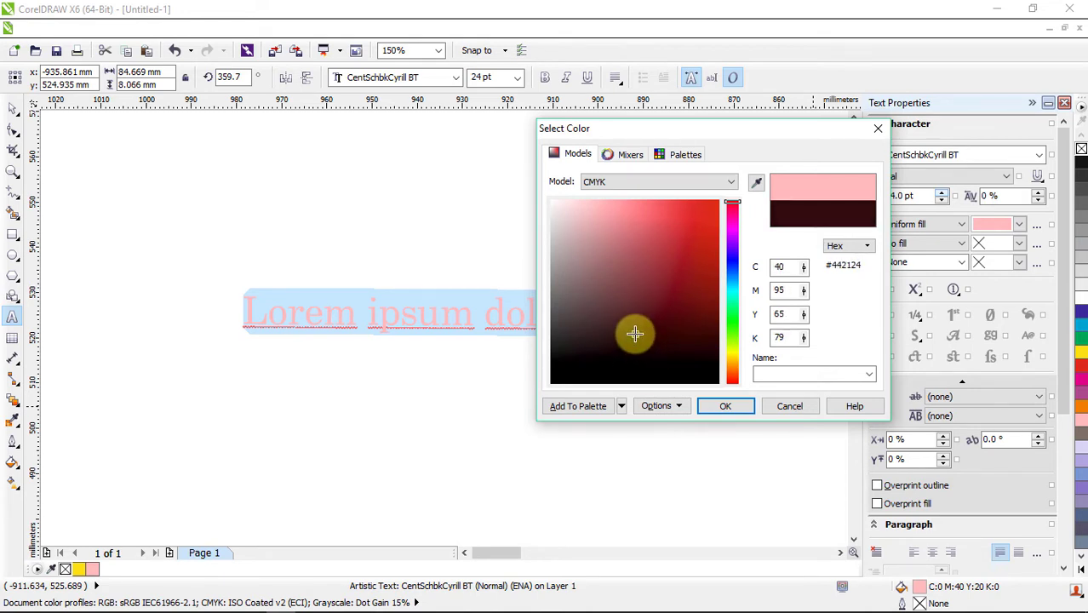
left_click(732, 406)
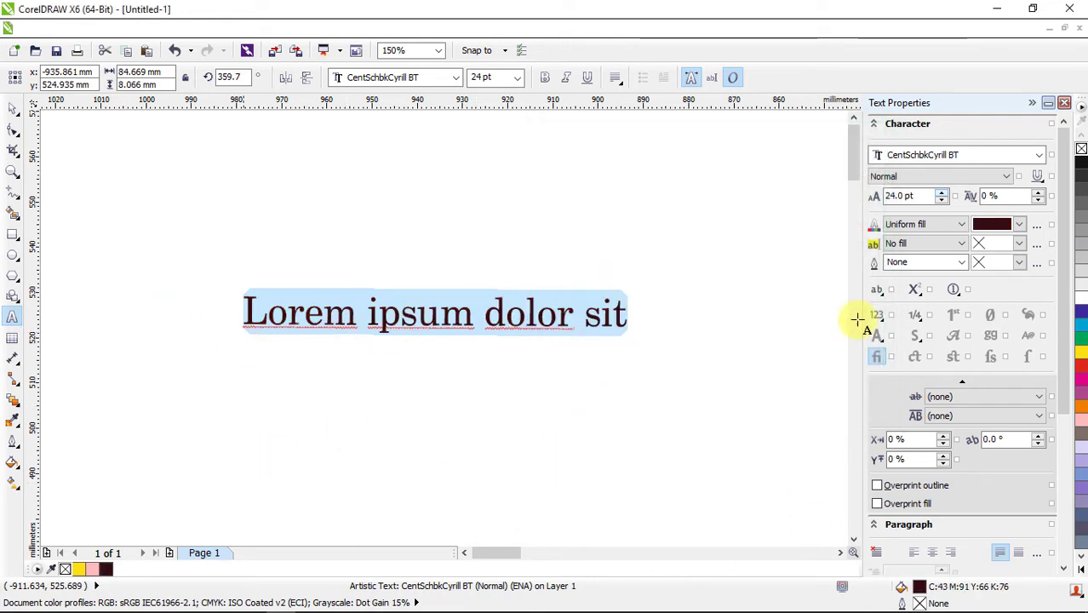
Sample white from the empty page with the colour eyedropper as the text's fill colour
left_click(1018, 225)
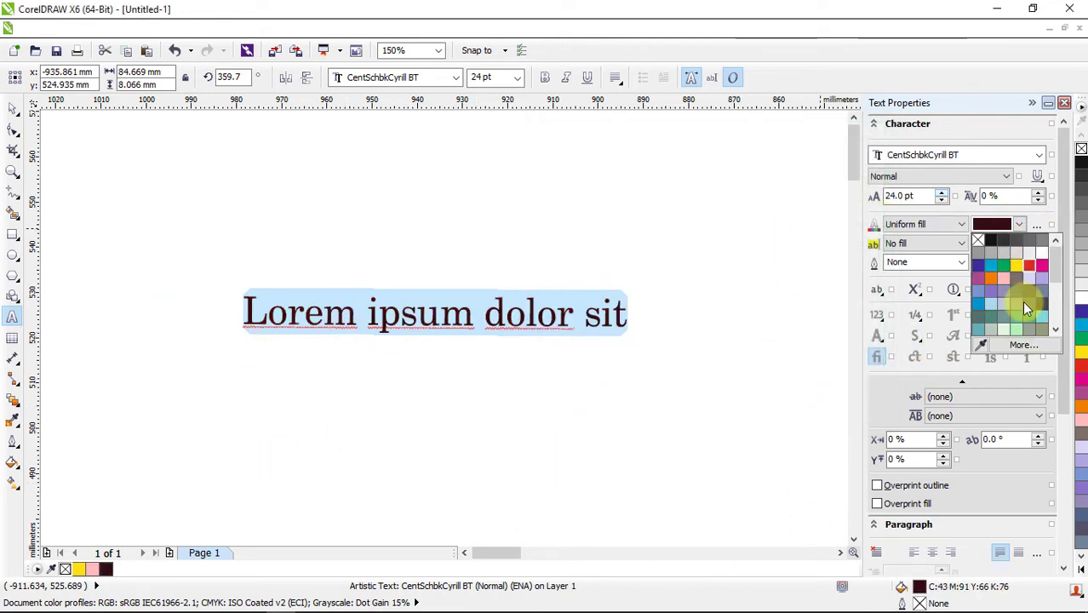
left_click(983, 345)
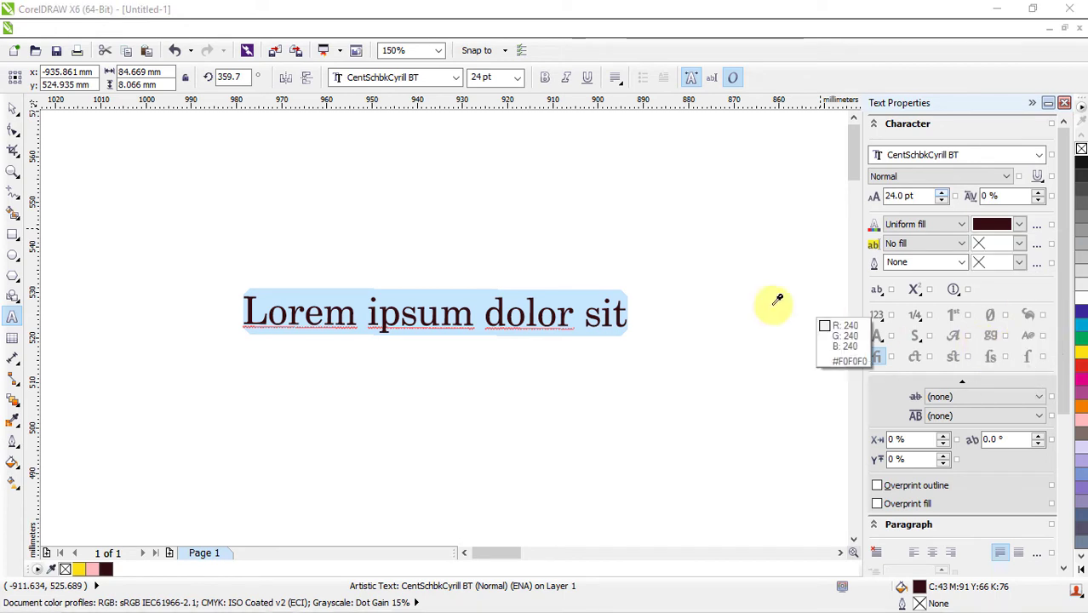
left_click(518, 268)
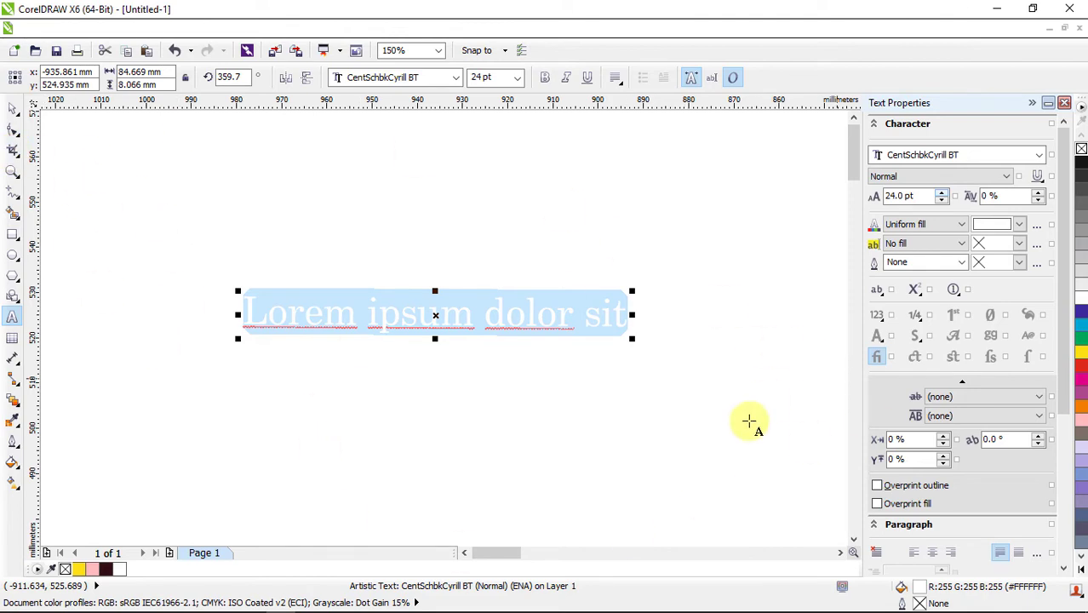
Open the full colour selection for the text fill and choose a dark purple, #2F0F66, in the RGB colour model
left_click(1020, 225)
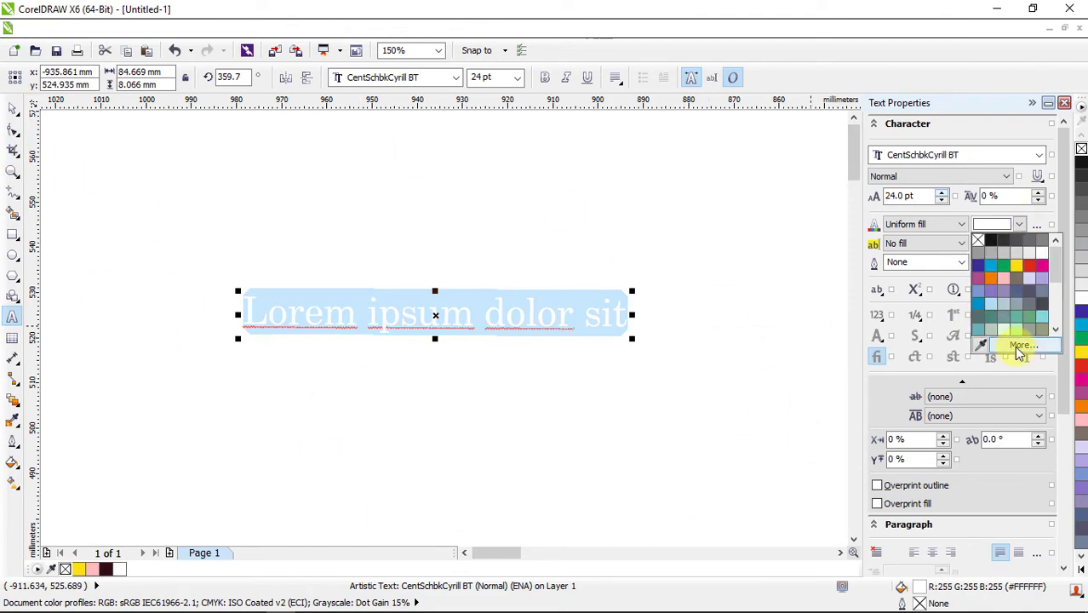
left_click(1017, 344)
left_click_drag(742, 139, 814, 134)
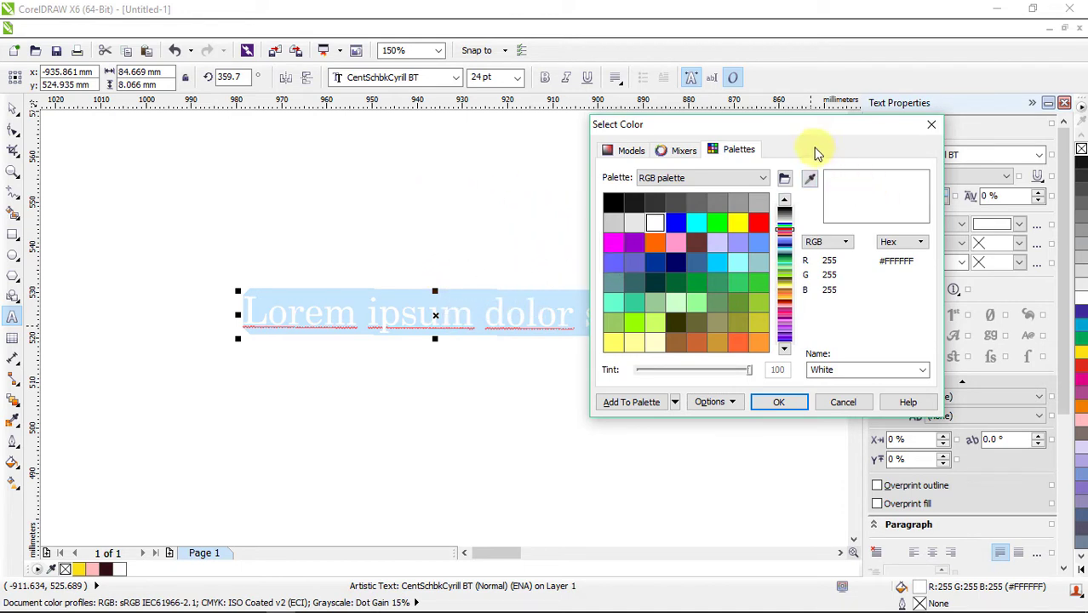
left_click(683, 150)
left_click(632, 150)
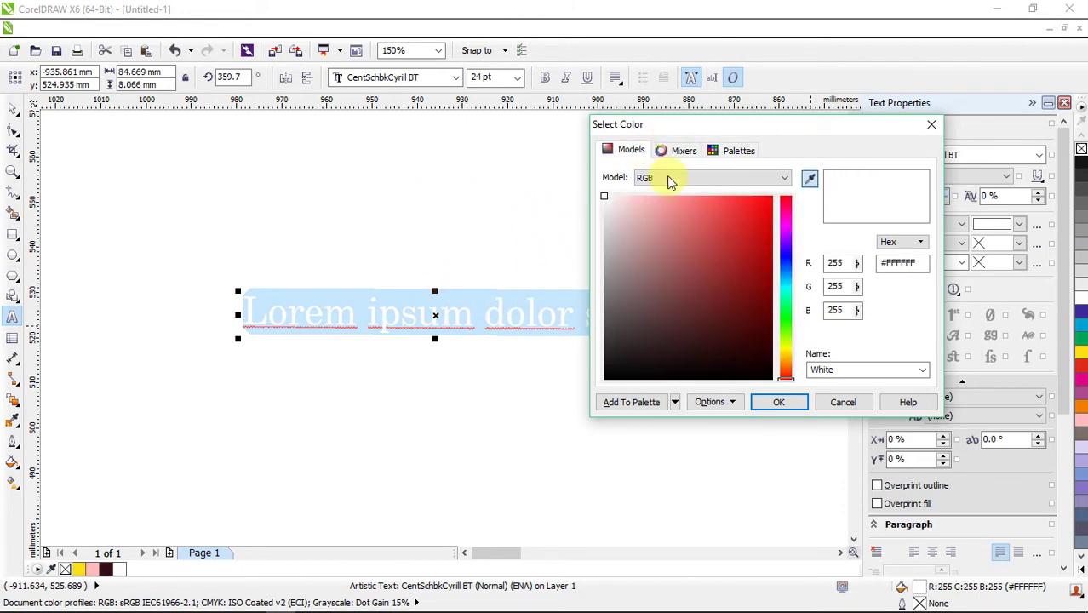
left_click(737, 249)
left_click(747, 305)
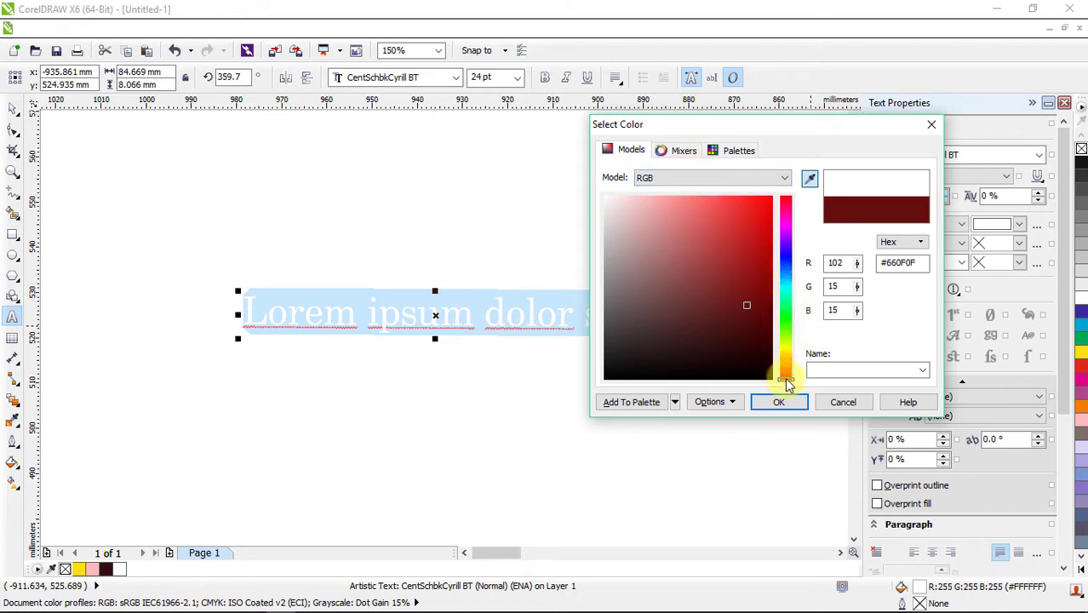
left_click_drag(785, 380, 785, 217)
left_click_drag(789, 293, 784, 245)
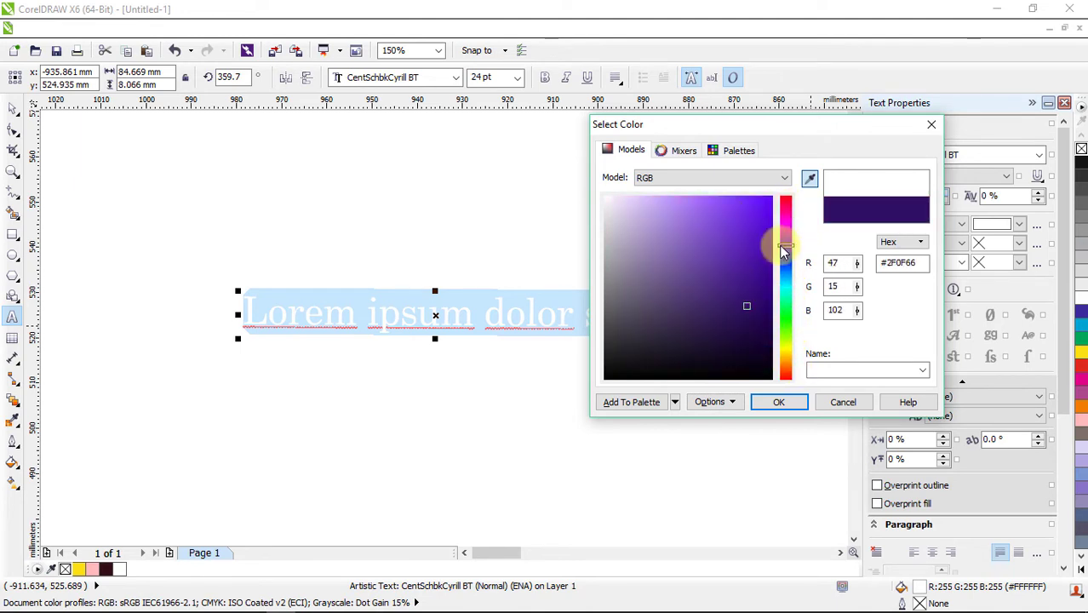
Try the RGB colour mixer with Pentagon hues, rotating the hue wheel and picking sample shades, ending with light turquoise #7FFFDC
left_click(683, 152)
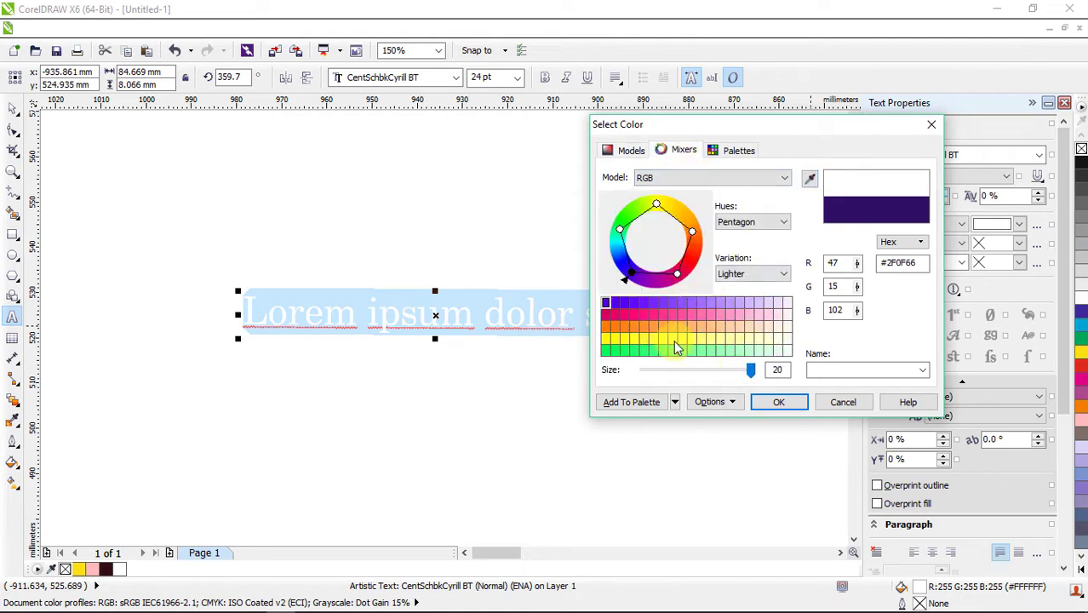
left_click_drag(629, 272, 681, 204)
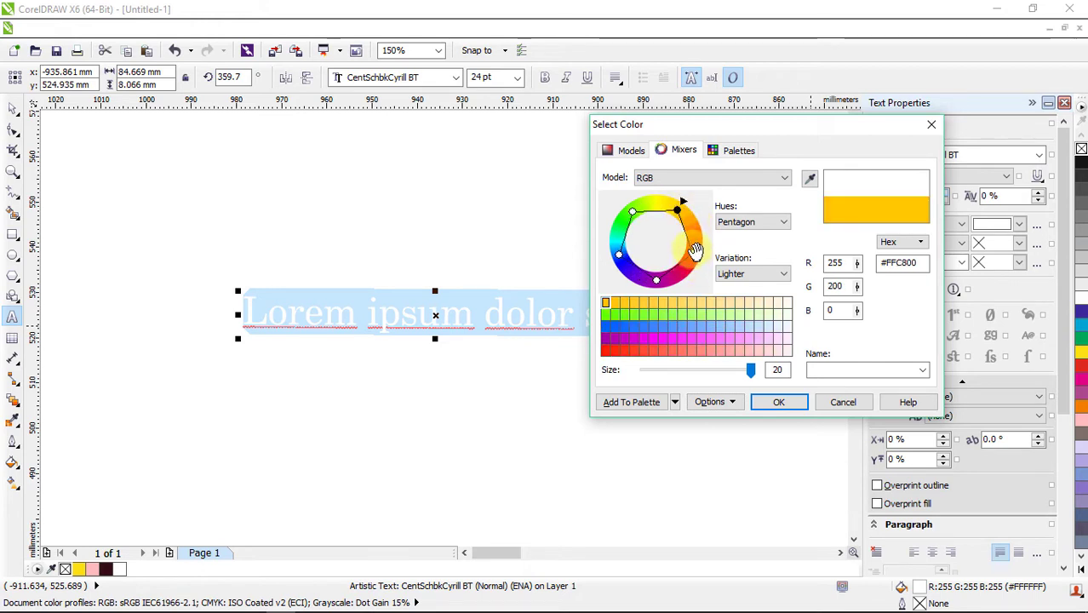
mouse_move(696, 255)
left_mouse_down()
mouse_move(691, 221)
mouse_move(688, 281)
mouse_move(687, 247)
left_mouse_up()
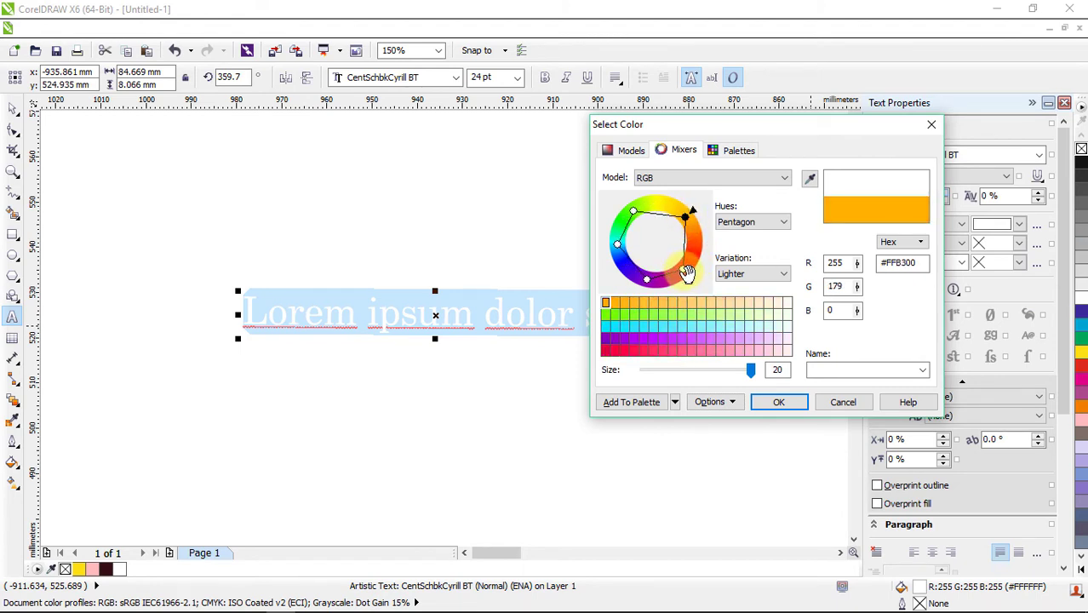
left_click_drag(685, 253, 694, 294)
left_click(672, 329)
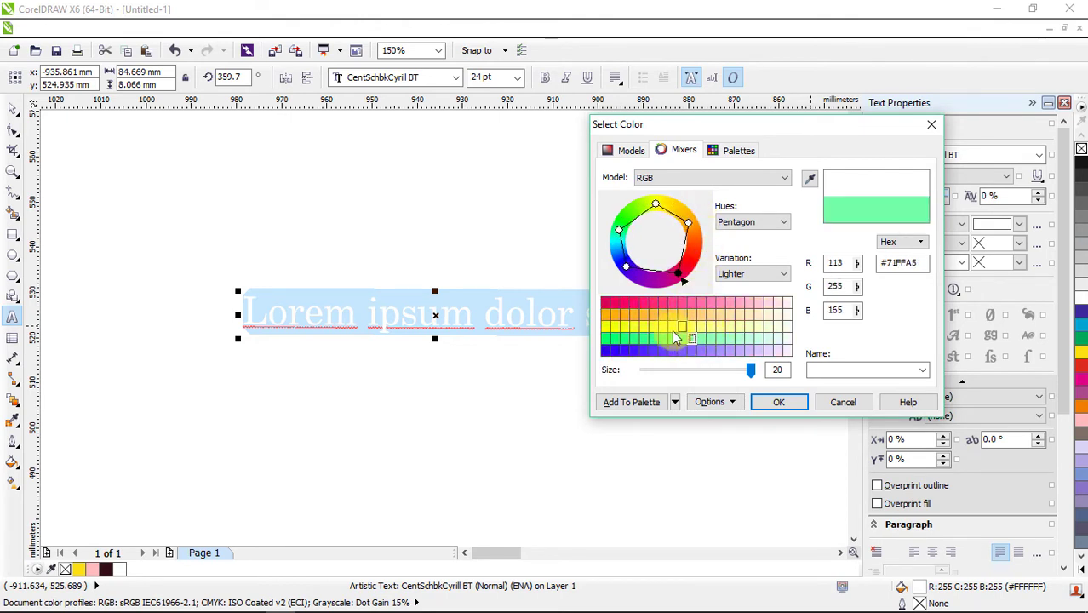
left_click(653, 325)
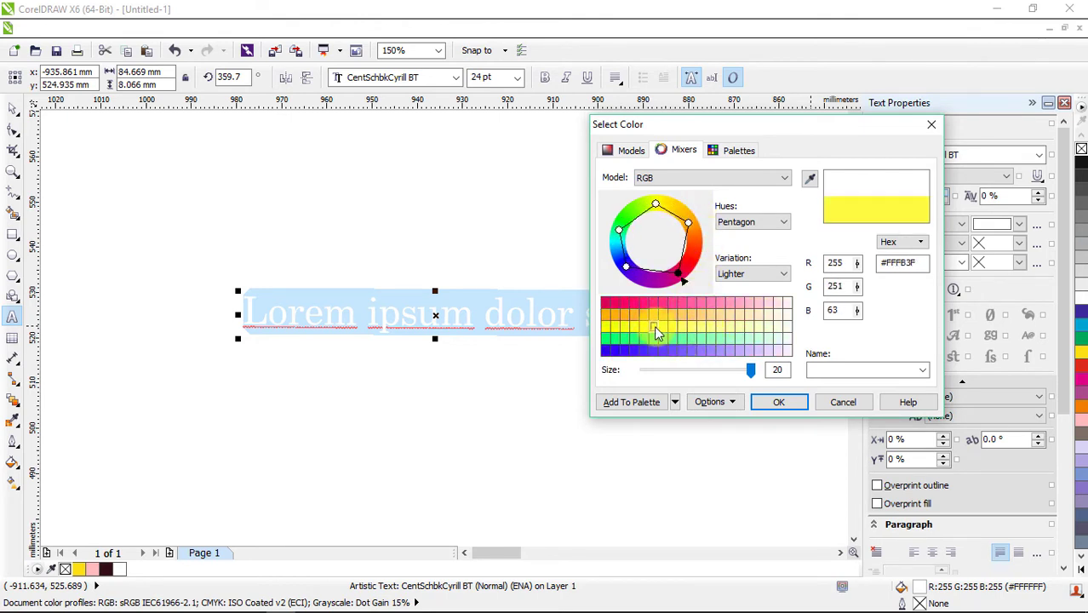
left_click(700, 327)
left_click(718, 338)
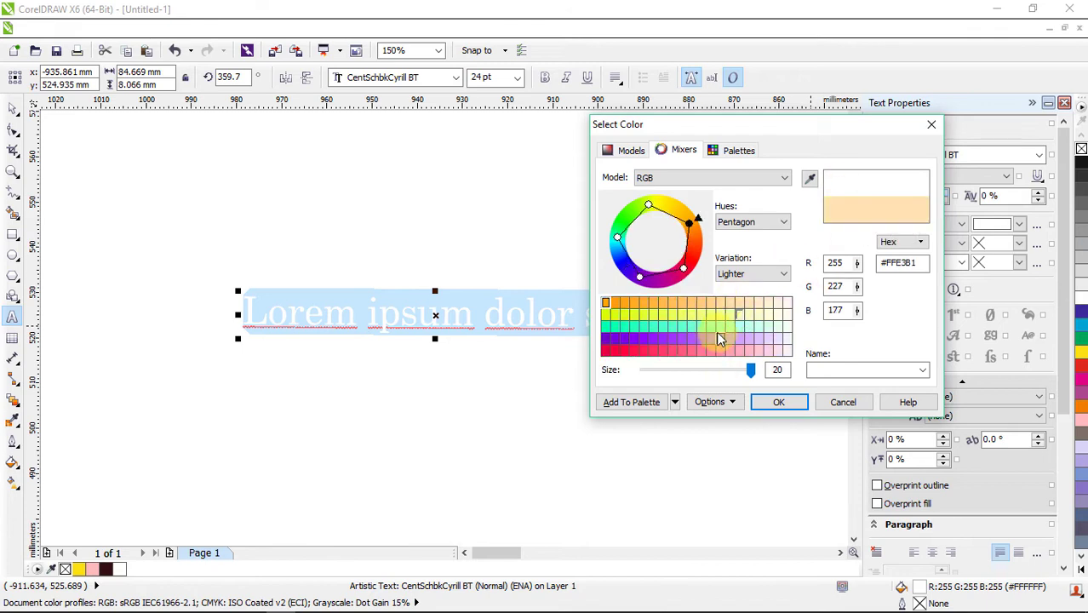
left_click(697, 325)
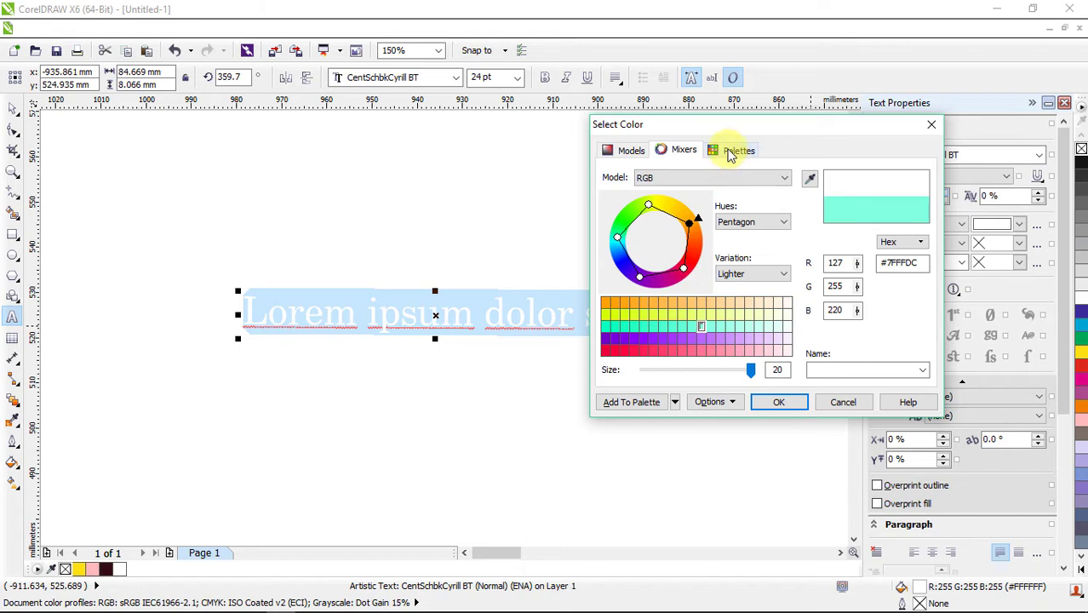
Apply Deep Navy Blue, #000066, from the RGB palette to the text and change its fill type to Fountain fill
left_click(732, 151)
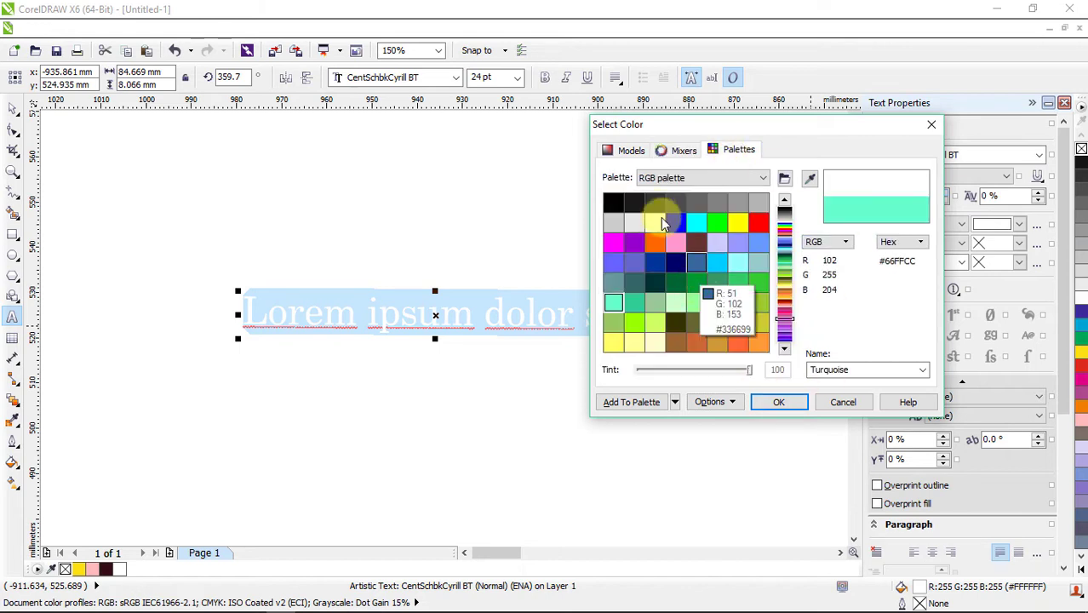
left_click(677, 304)
left_click(655, 244)
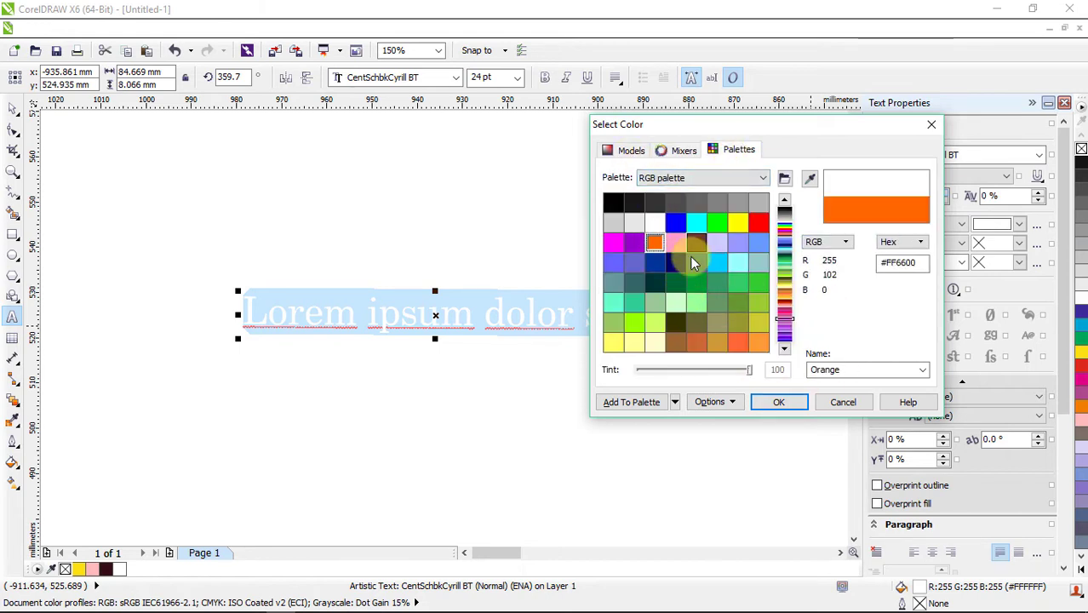
left_click(675, 263)
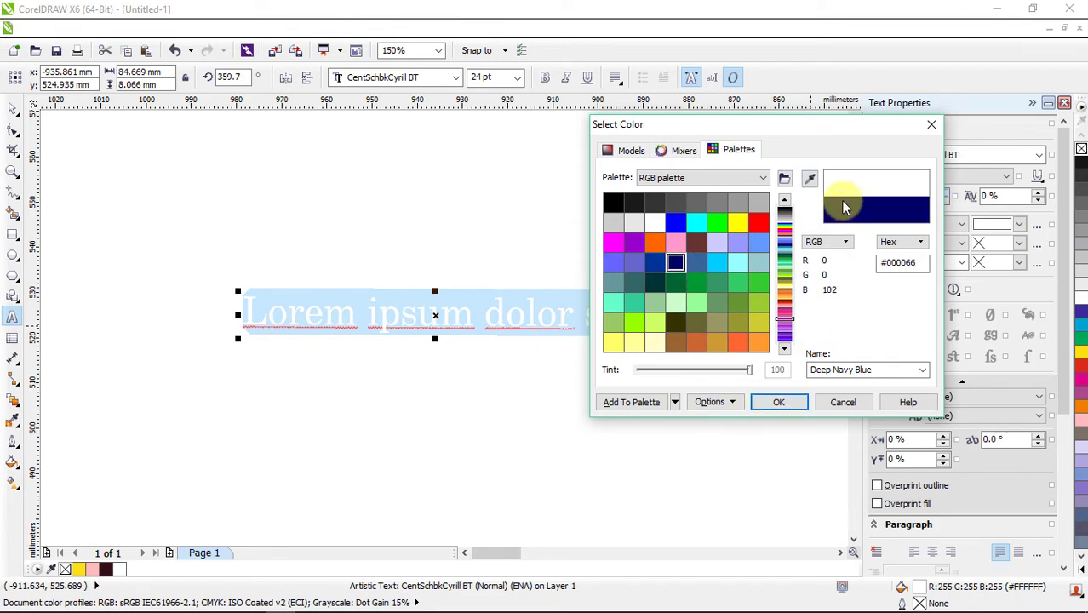
left_click(774, 403)
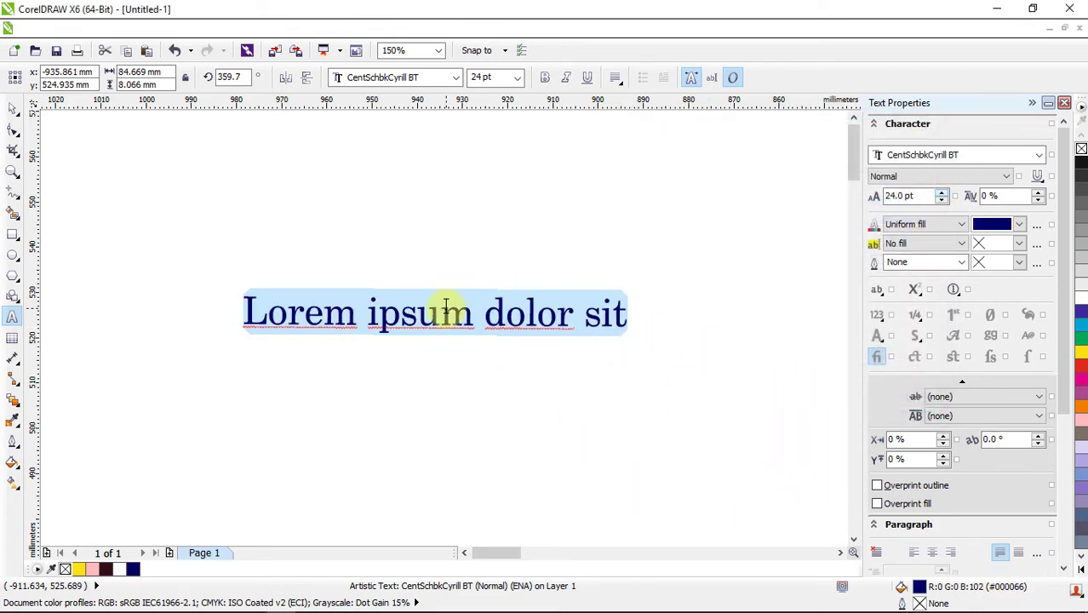
left_click(922, 228)
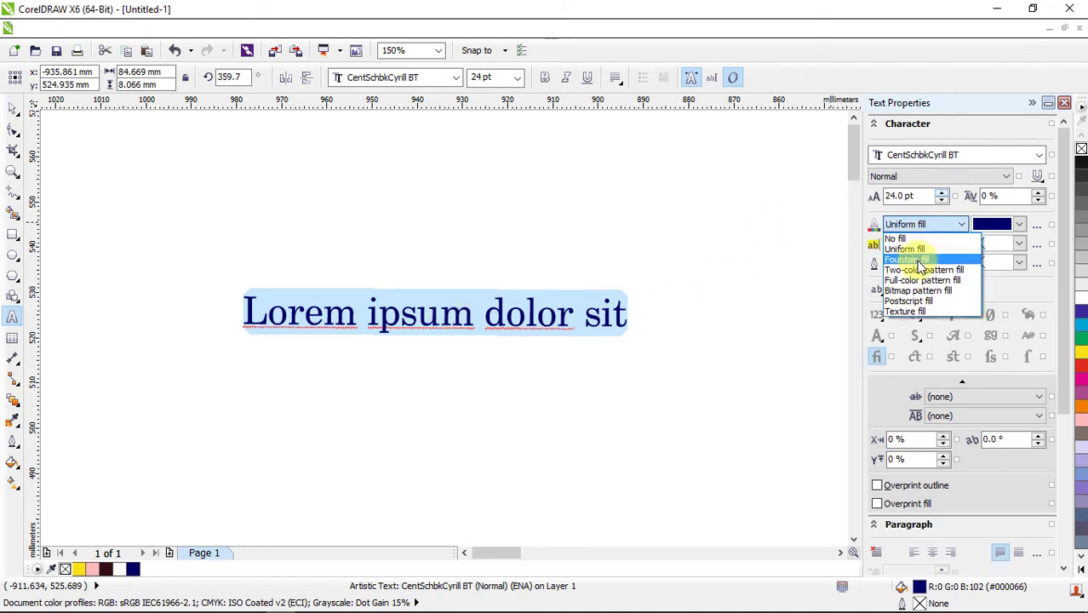
left_click(919, 261)
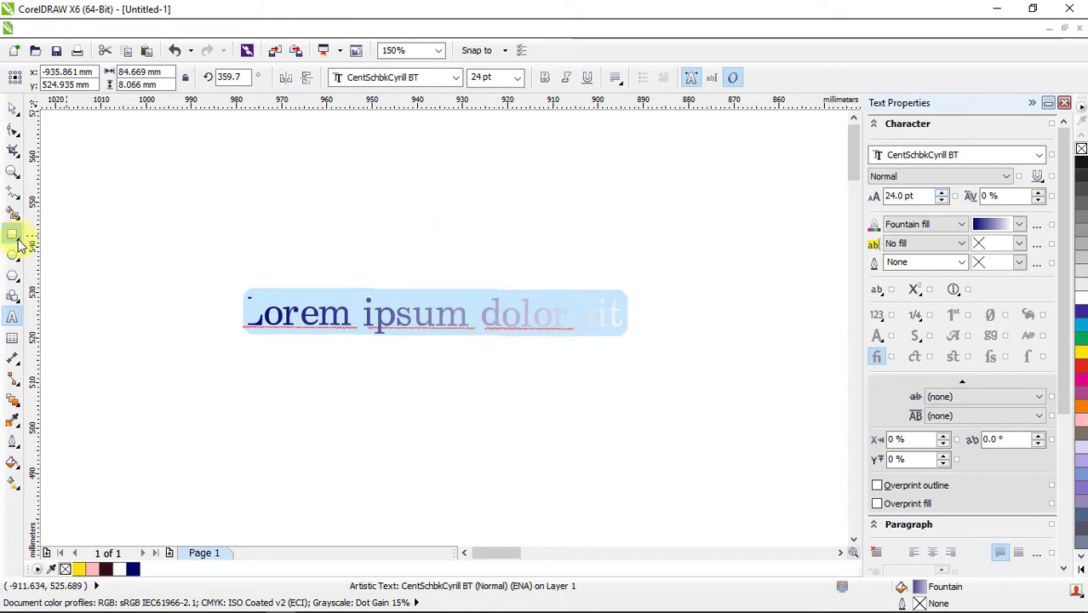
Draw a rectangle about 127 by 49 mm around the text and fill it with cyan
left_click_drag(168, 207, 746, 432)
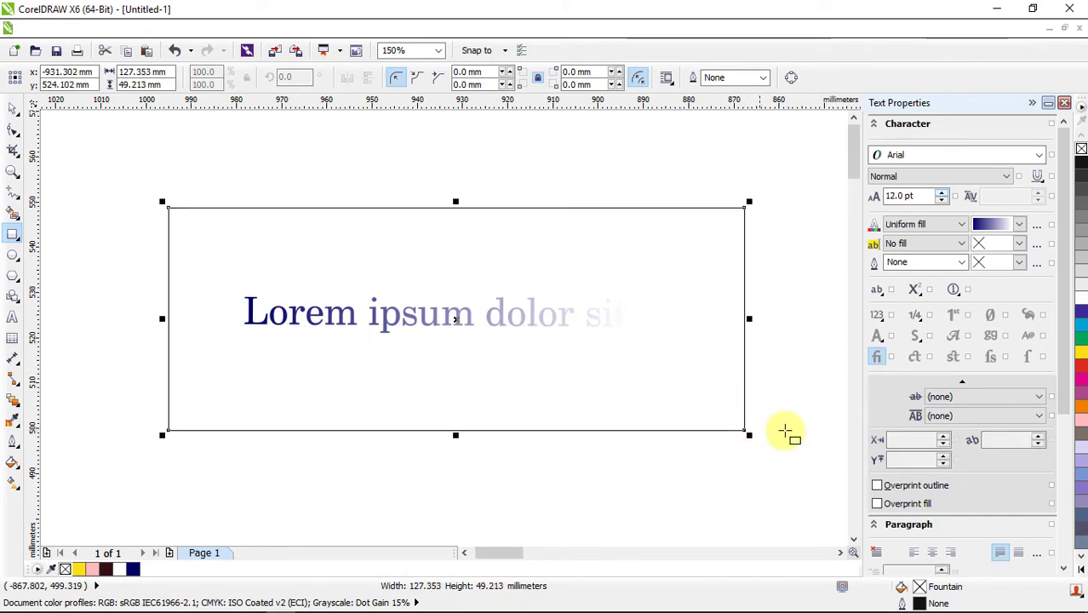
left_click(1083, 331)
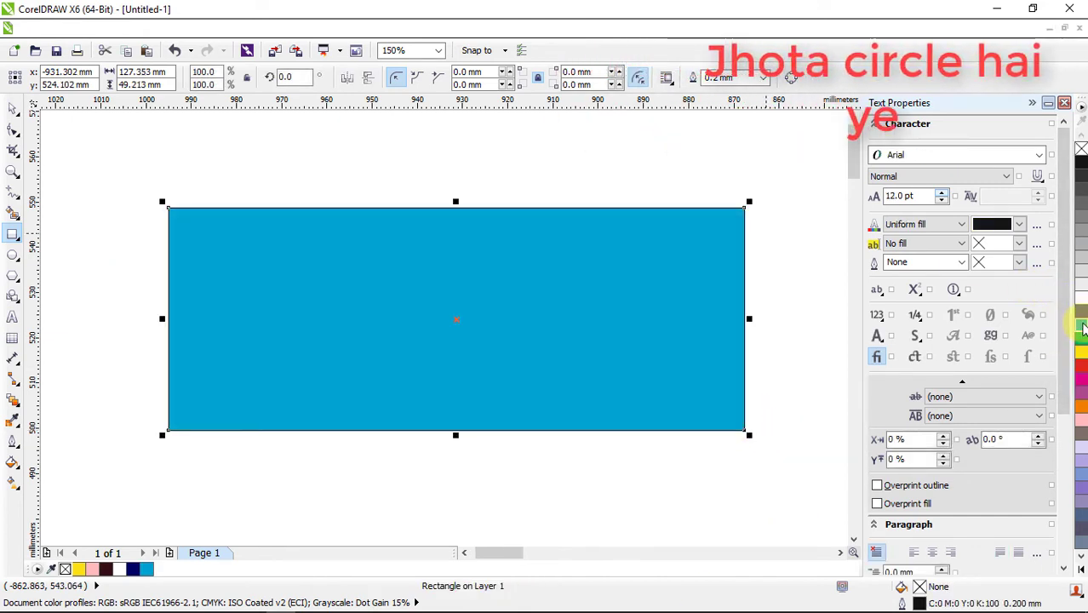
Send the cyan rectangle to the back of the page, behind the text
left_click(17, 110)
left_click(256, 279)
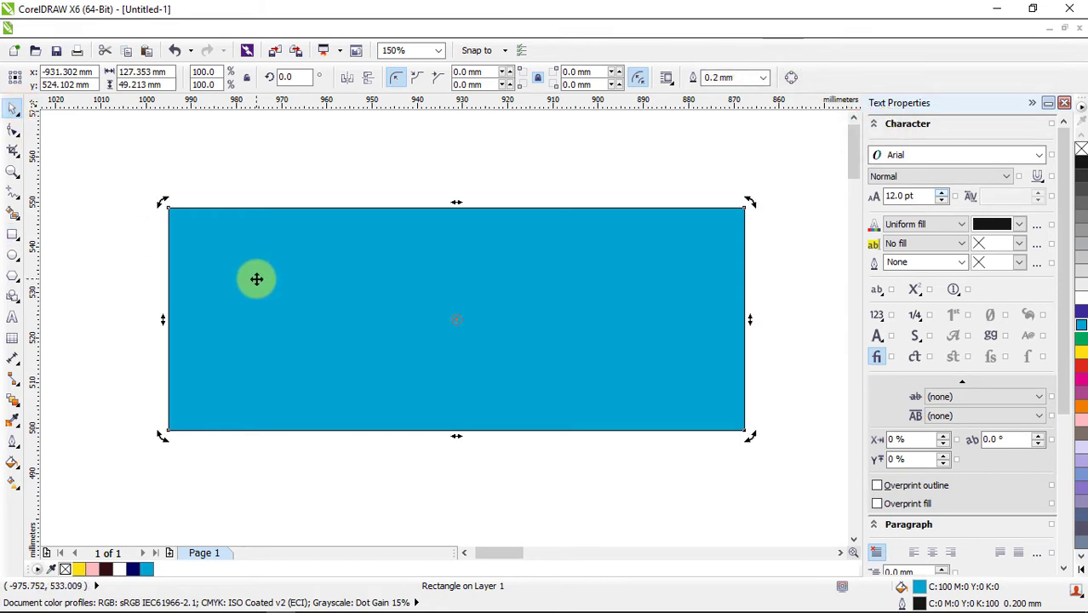
left_click(257, 282)
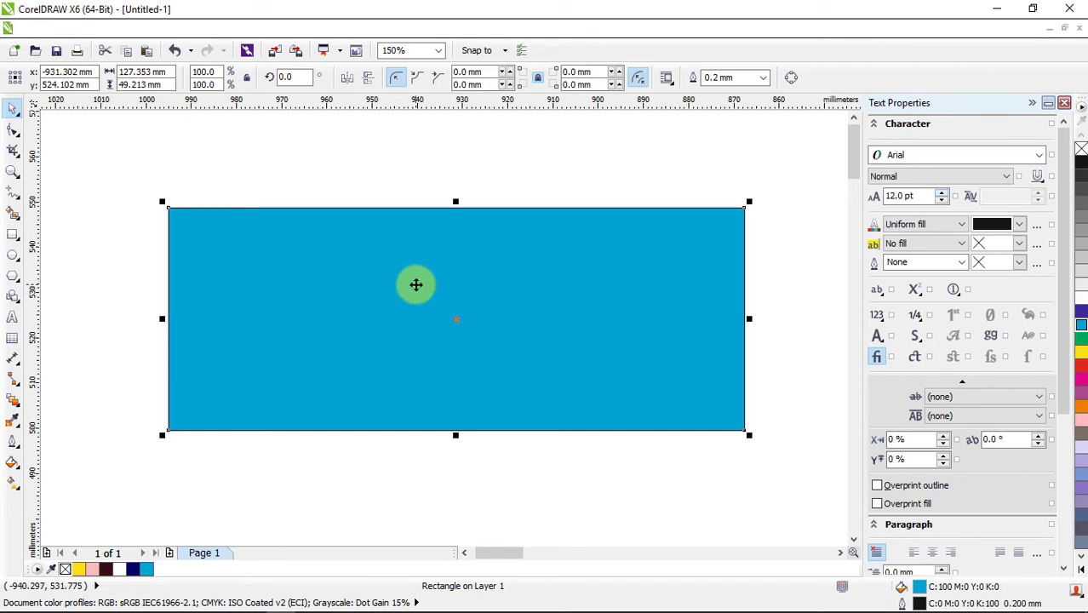
right_click(416, 284)
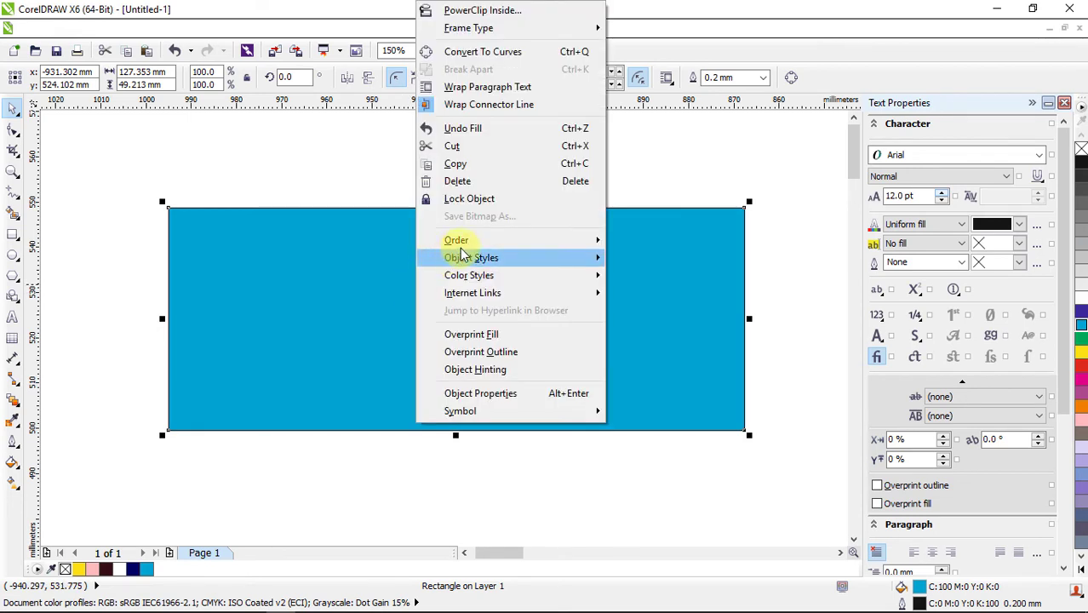
mouse_move(601, 246)
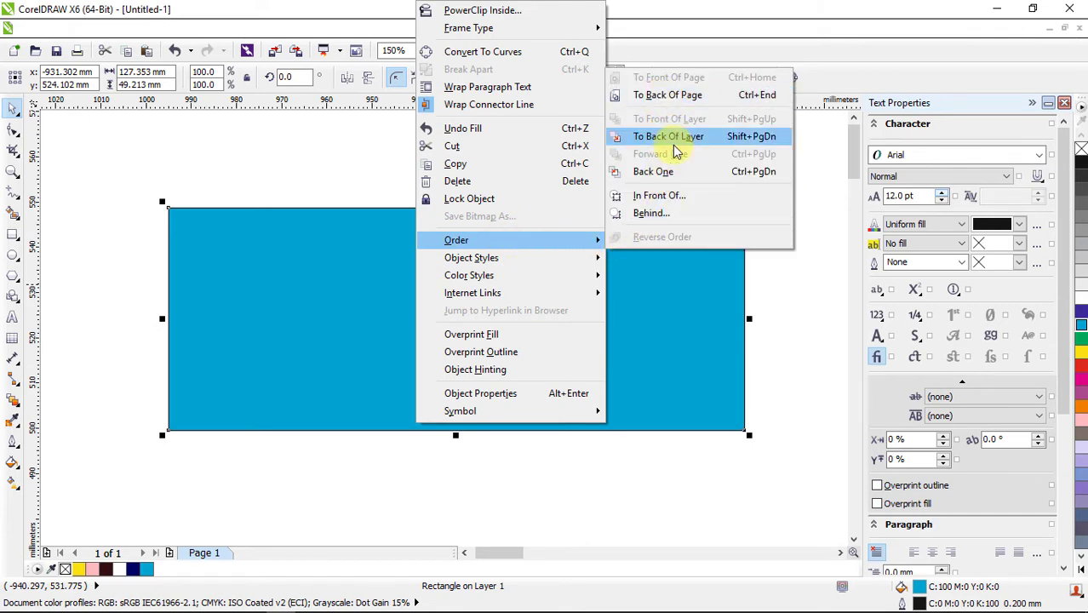
left_click(669, 95)
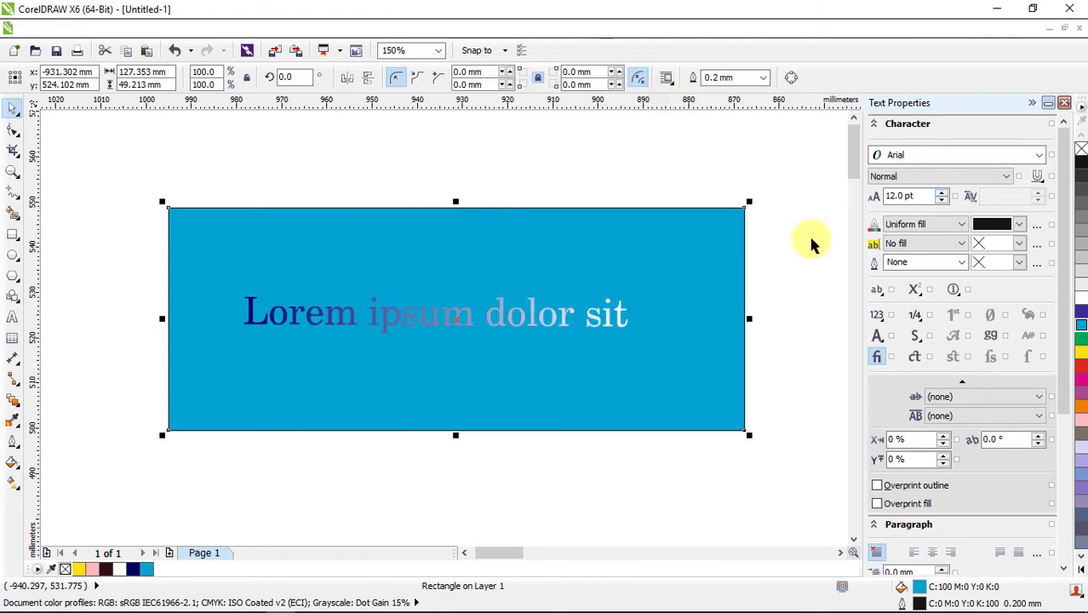
Recolour the rectangle behind the text light aqua, C46 M0 Y24 K0, and finally pink, C0 M68 Y20 K0
left_click(444, 395)
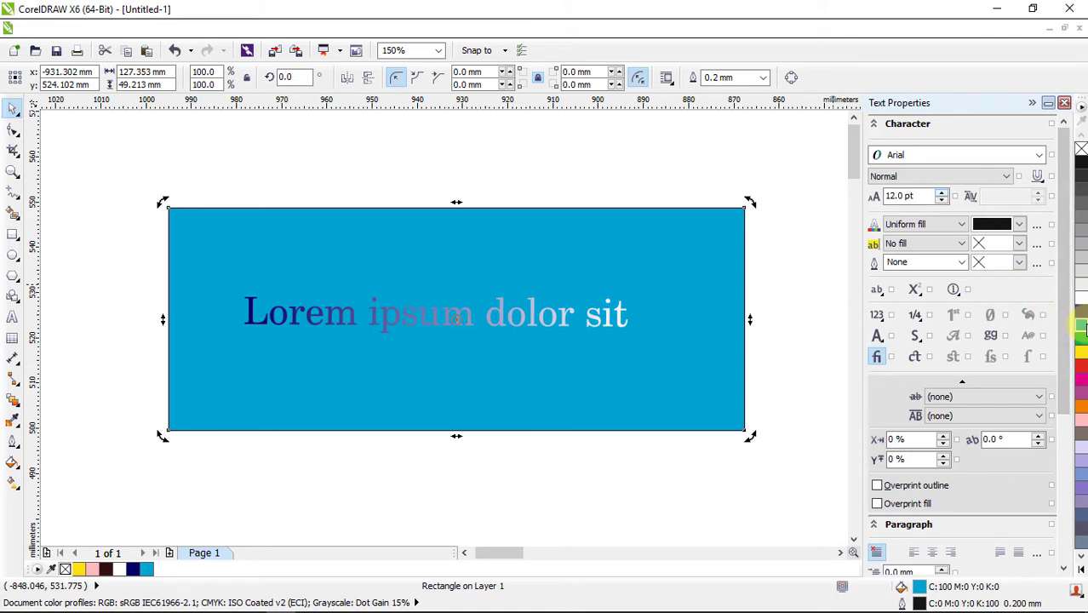
left_click(1081, 332)
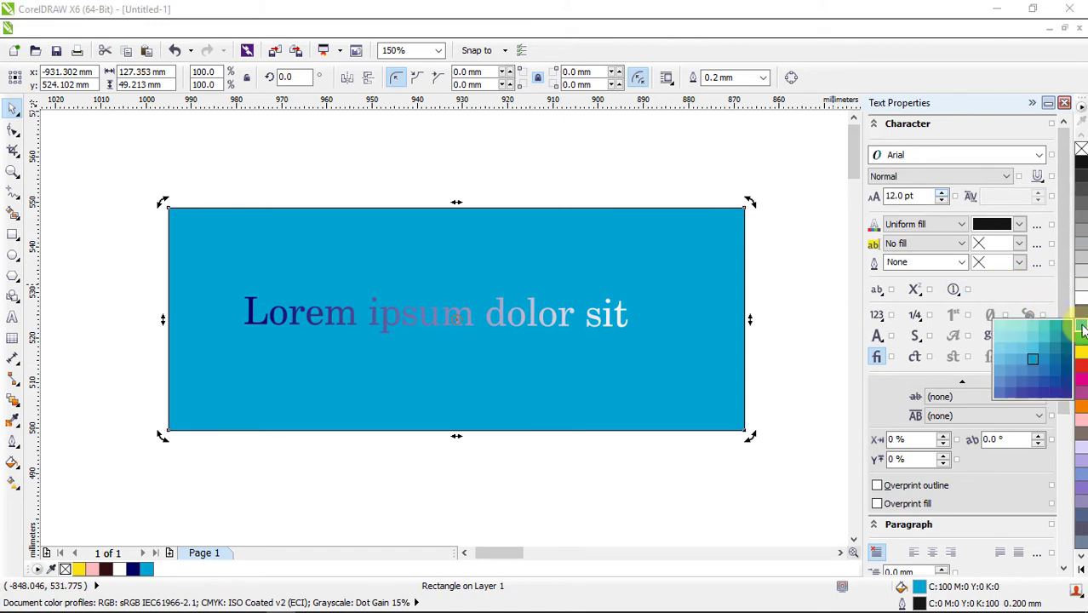
left_click(997, 328)
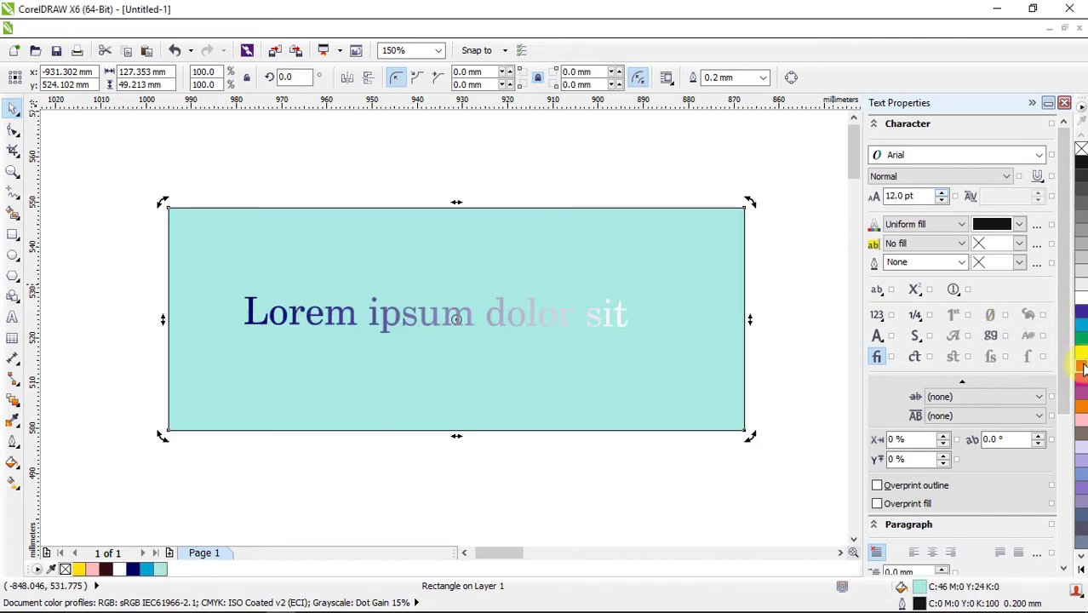
left_click(1081, 366)
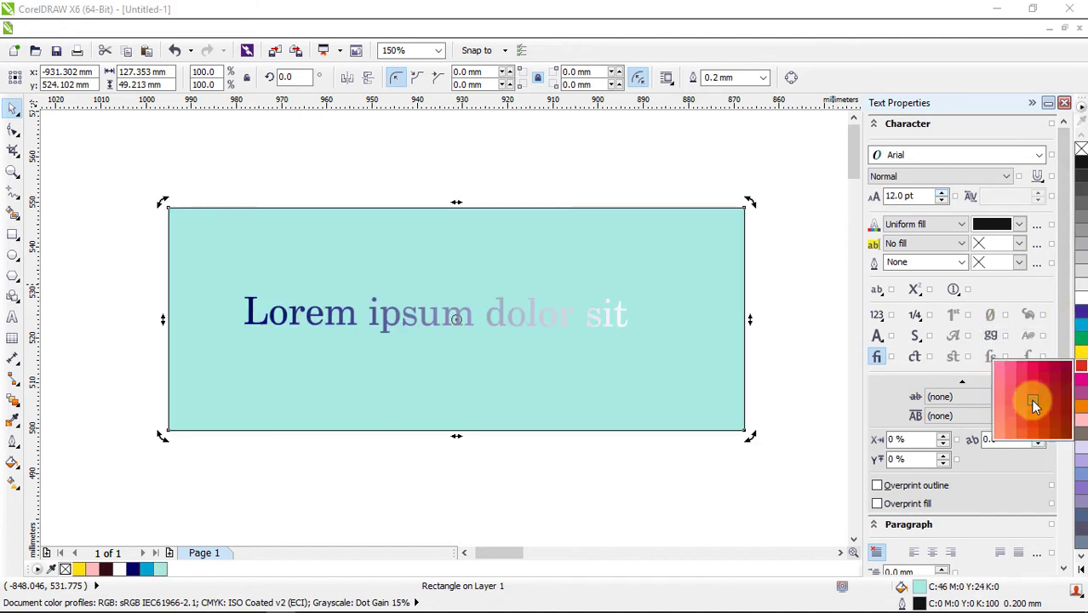
left_click(995, 366)
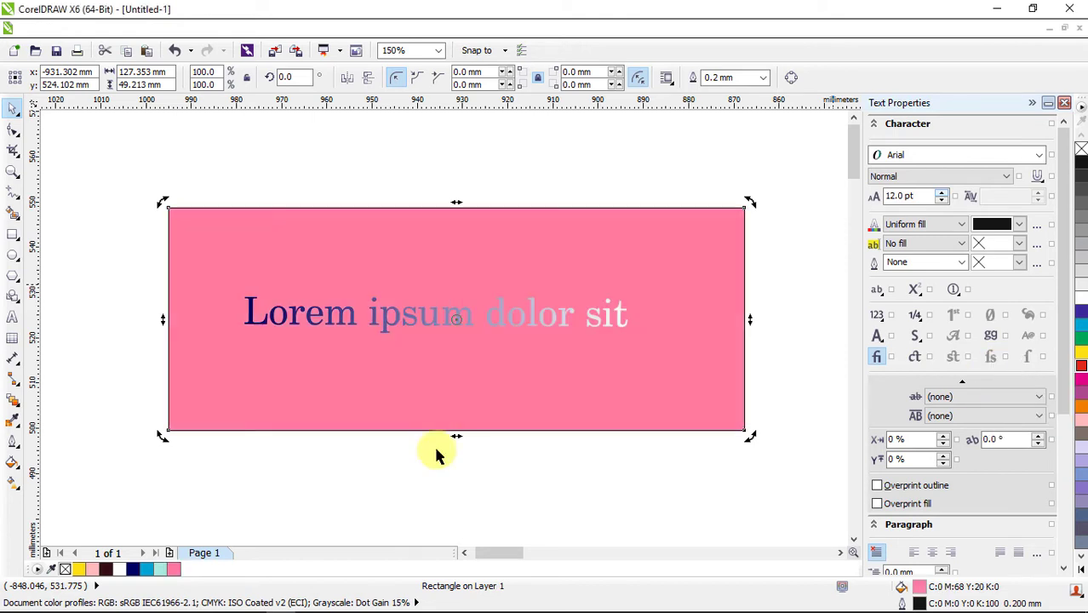
Select the Lorem ipsum text from its last letters back to the start and apply the pink radial fountain fill preset
left_click(452, 336)
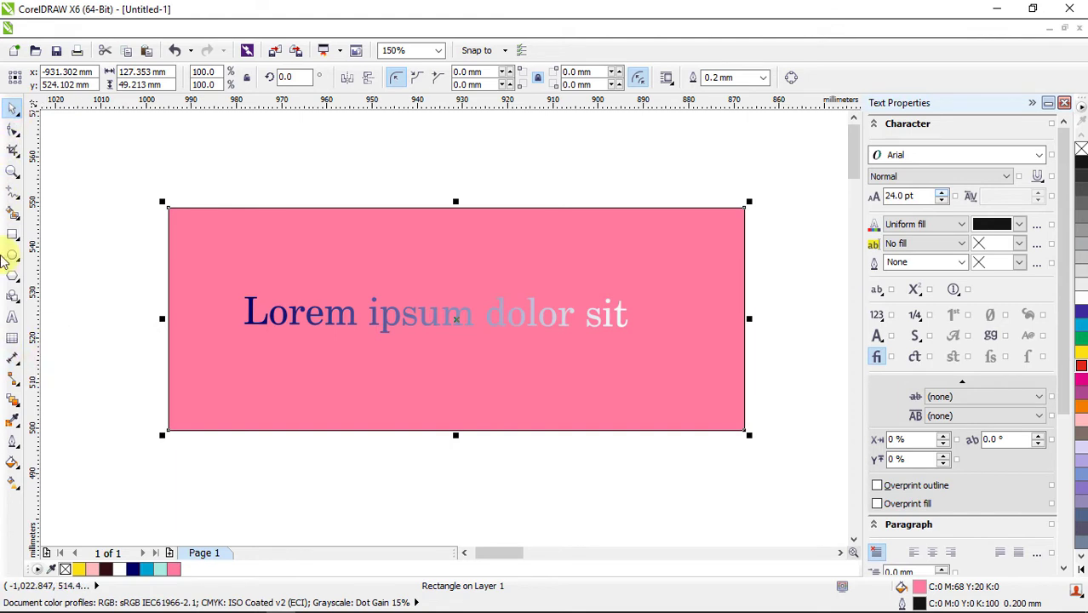
left_click(12, 317)
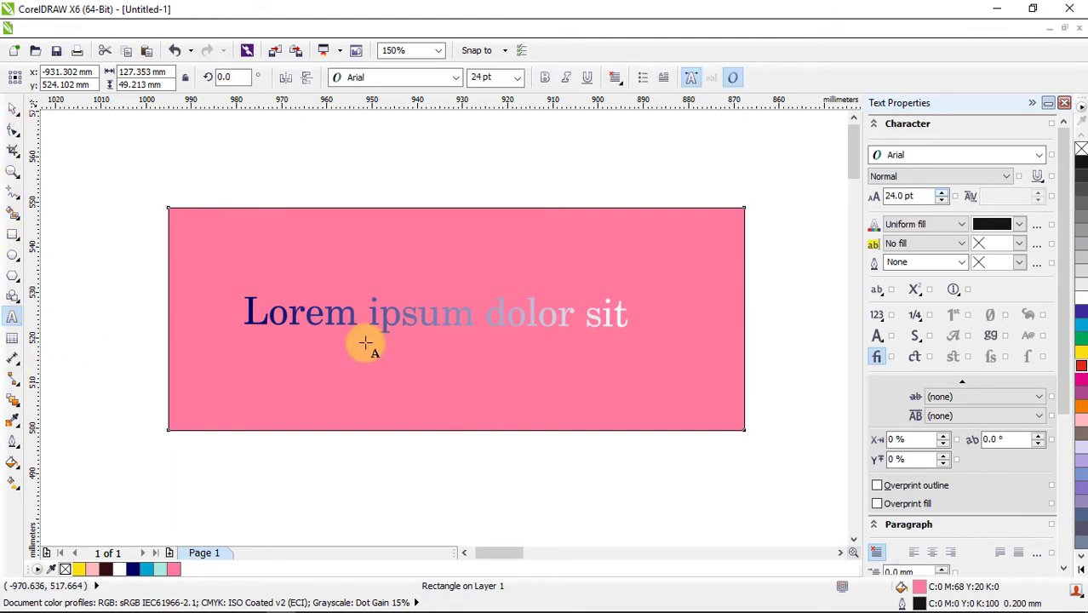
left_click(422, 331)
double_click(421, 330)
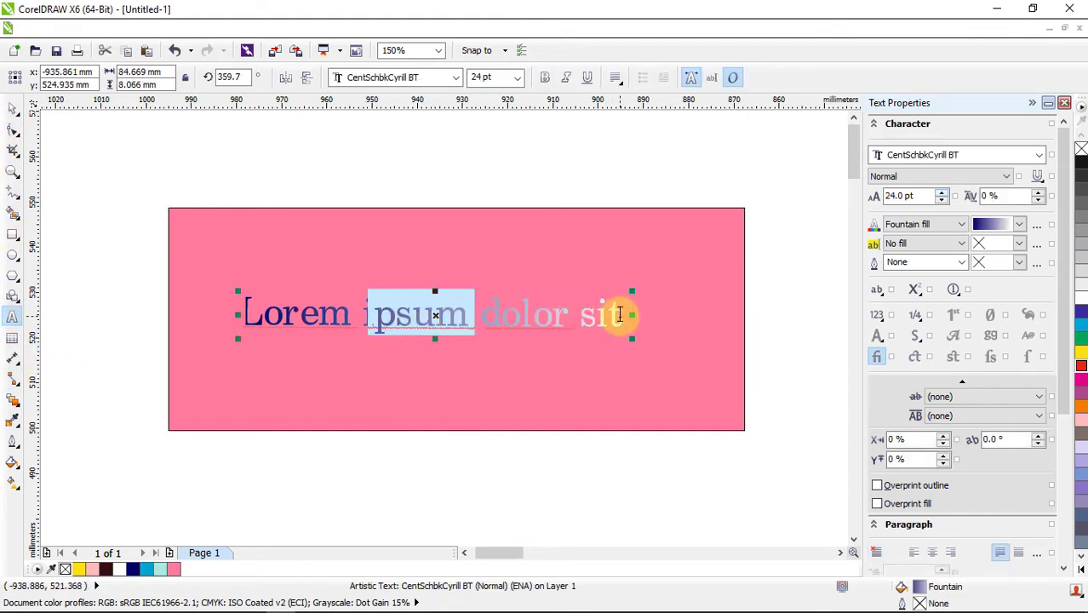
left_click_drag(620, 316, 238, 313)
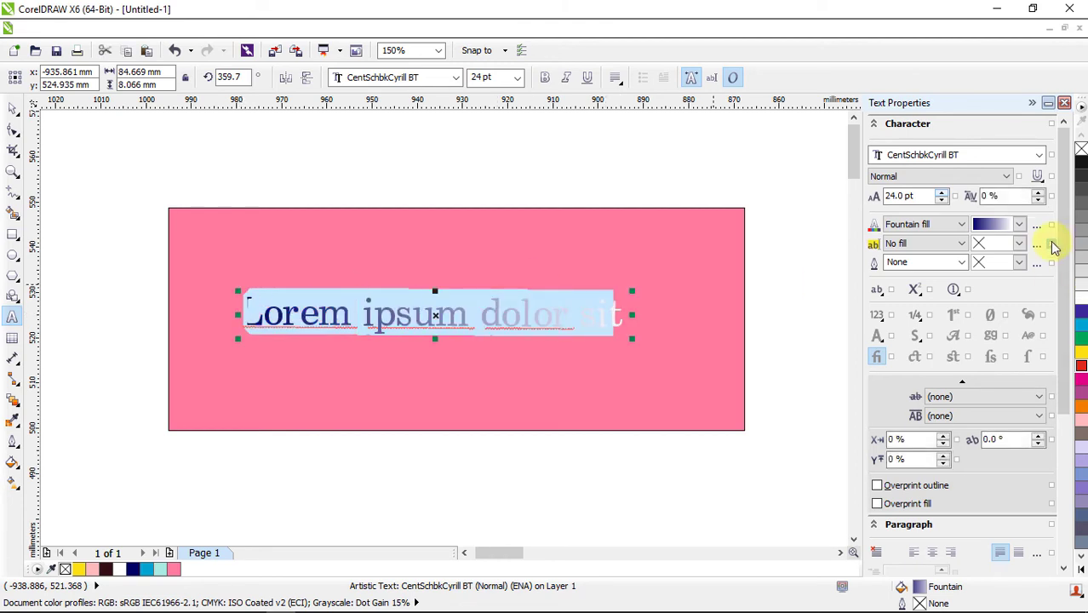
left_click(959, 227)
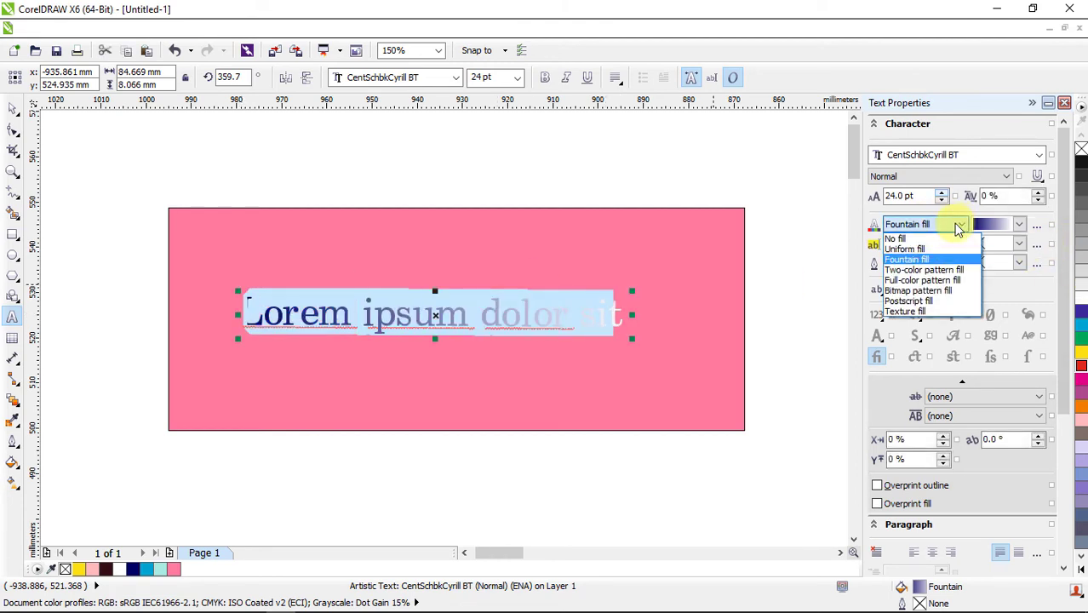
left_click(959, 225)
left_click(1017, 225)
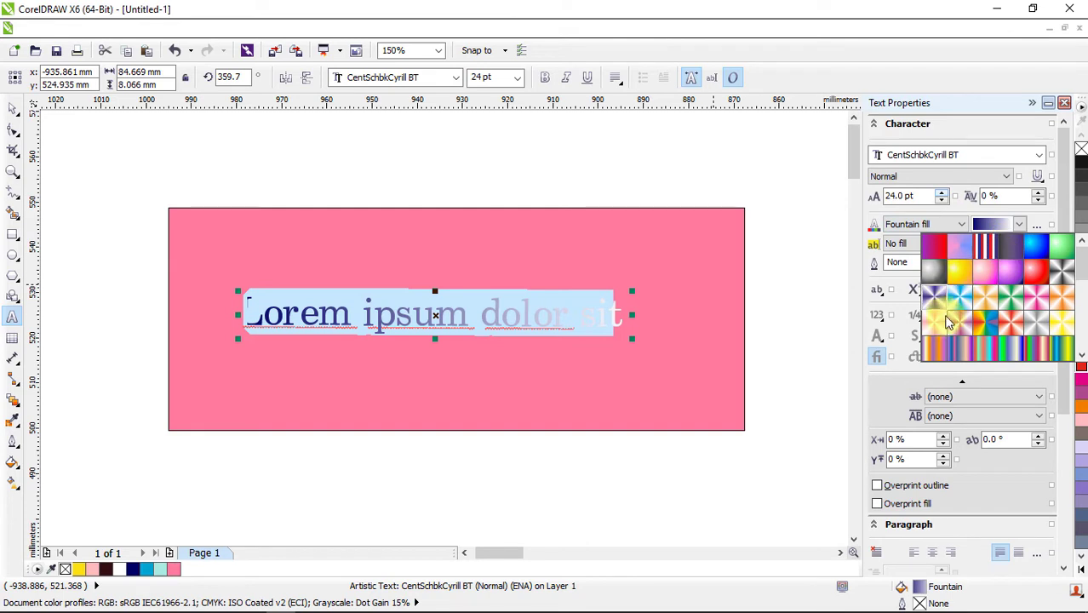
left_click(986, 270)
Change the selected text's fountain fill to the golden-yellow radial preset and finally to the yellow-and-white conical preset
left_click(1020, 225)
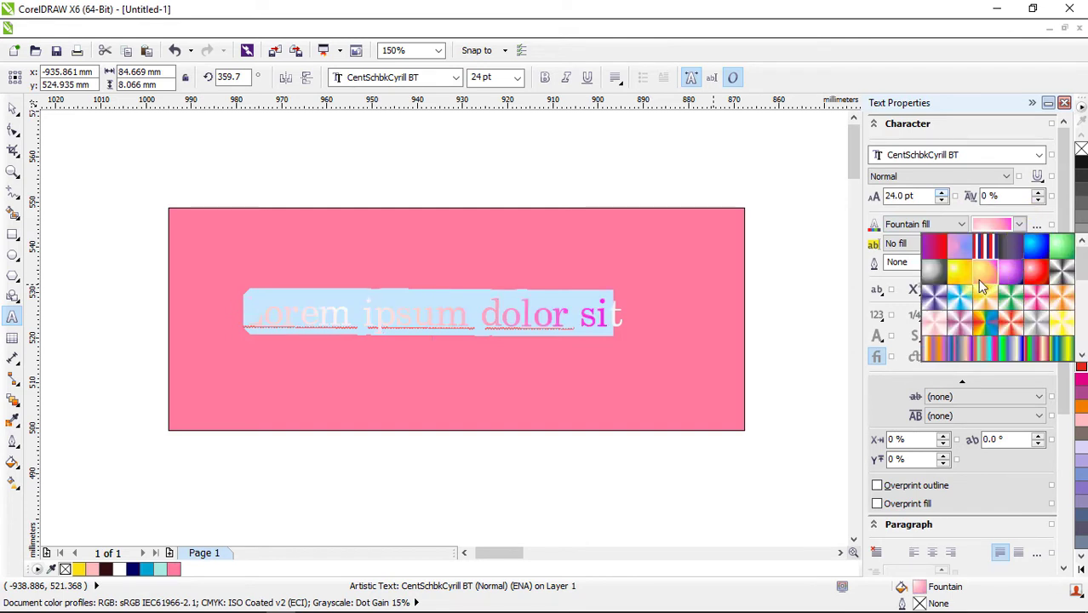
left_click(963, 272)
left_click(1020, 226)
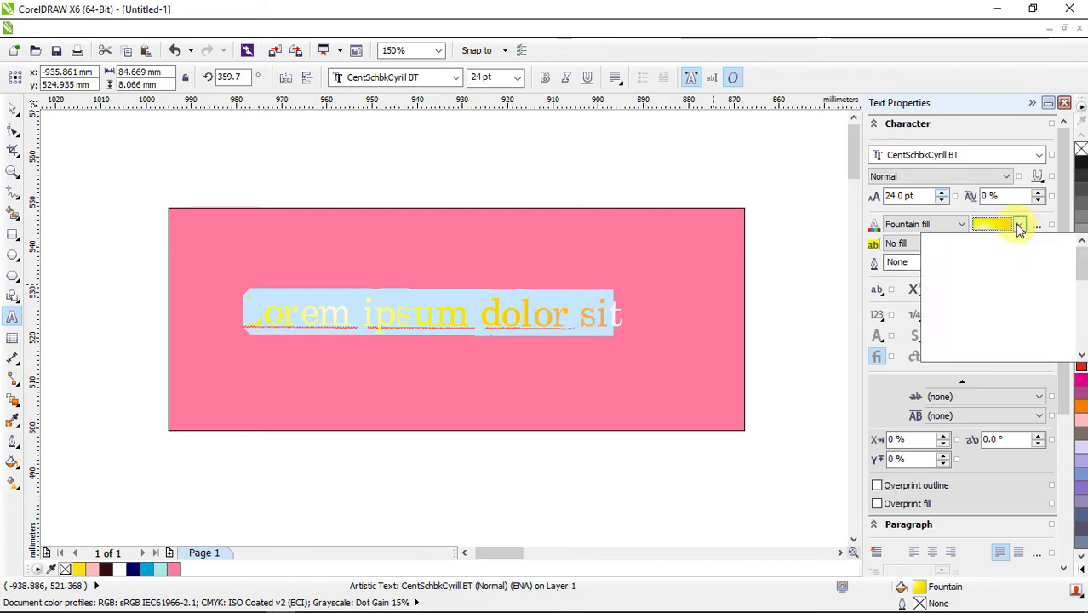
left_click(1061, 327)
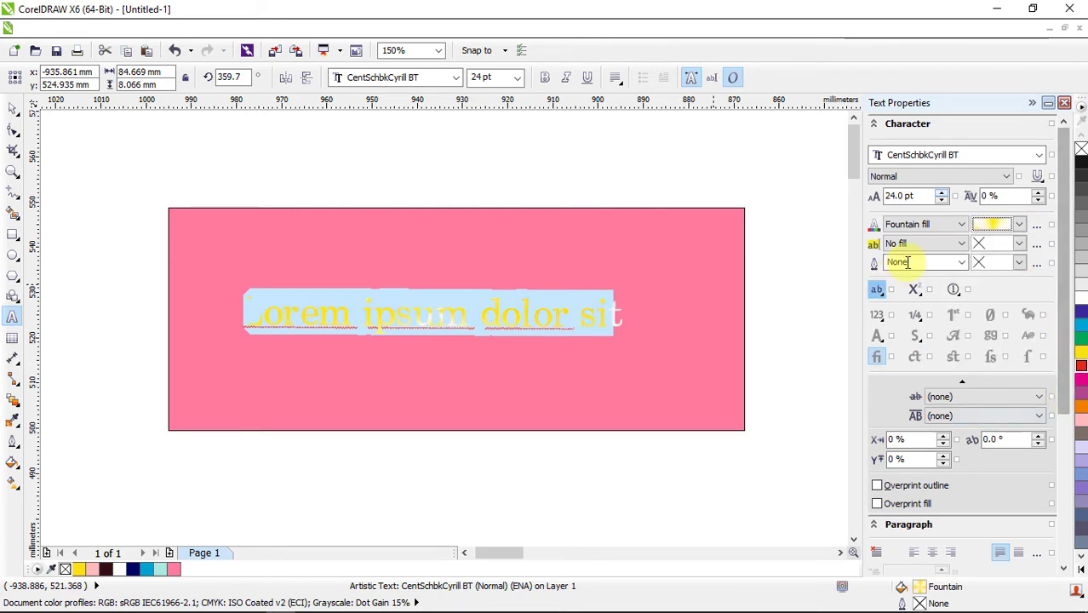
Apply a two-color pattern fill to the selected Lorem ipsum text and choose the concentric-squares pattern
left_click(922, 225)
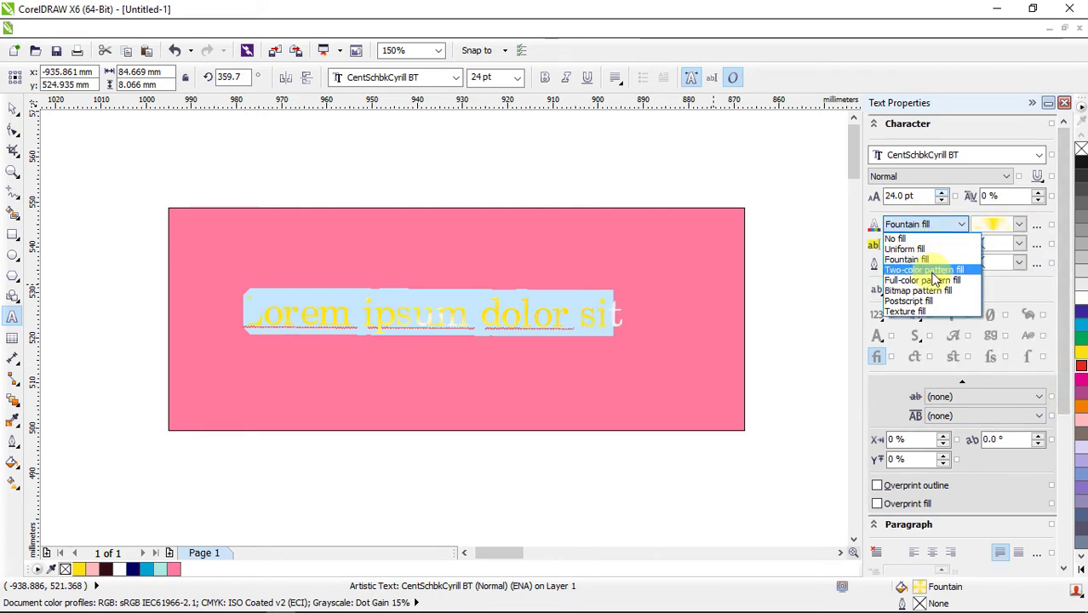
left_click(934, 270)
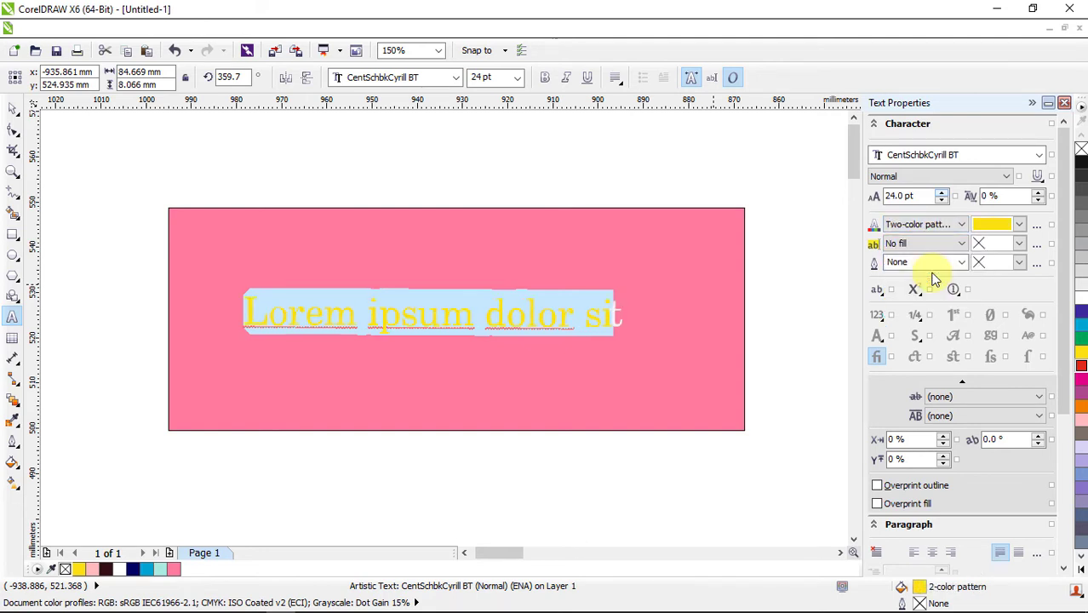
left_click(1020, 224)
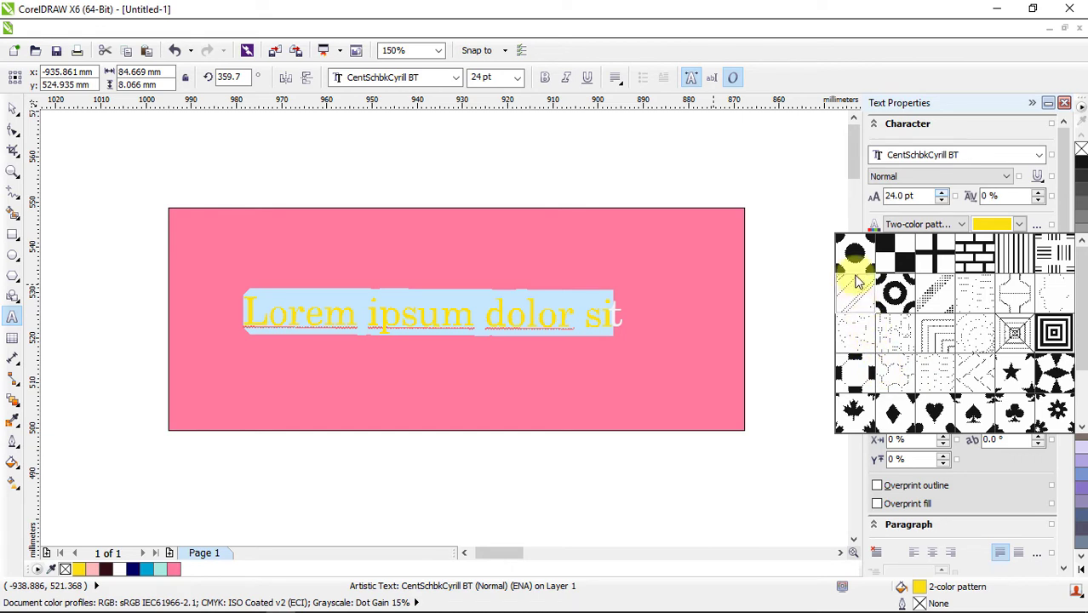
left_click(1054, 336)
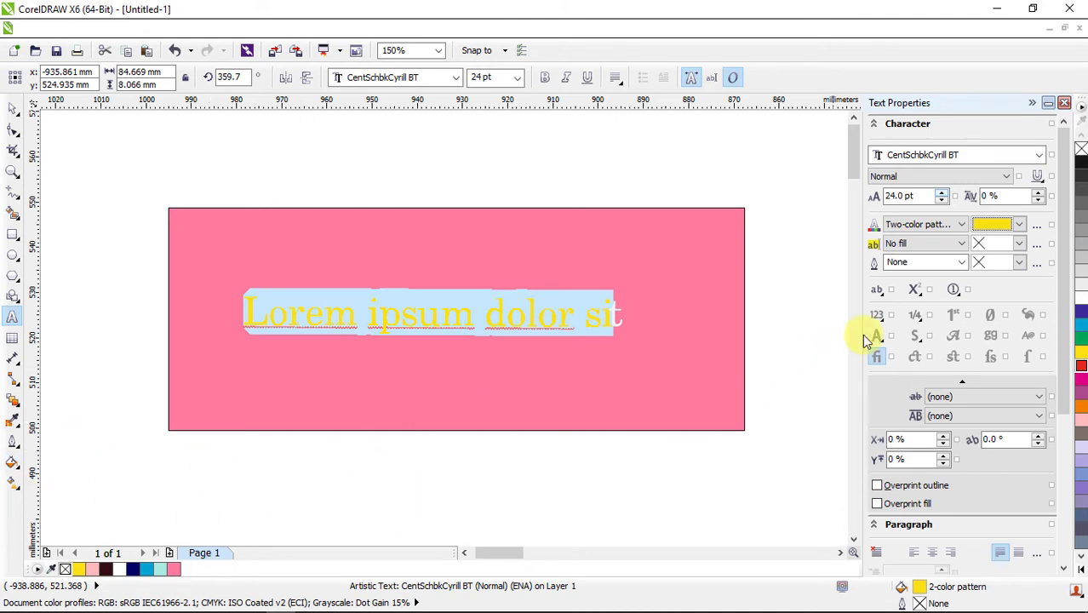
left_click(12, 462)
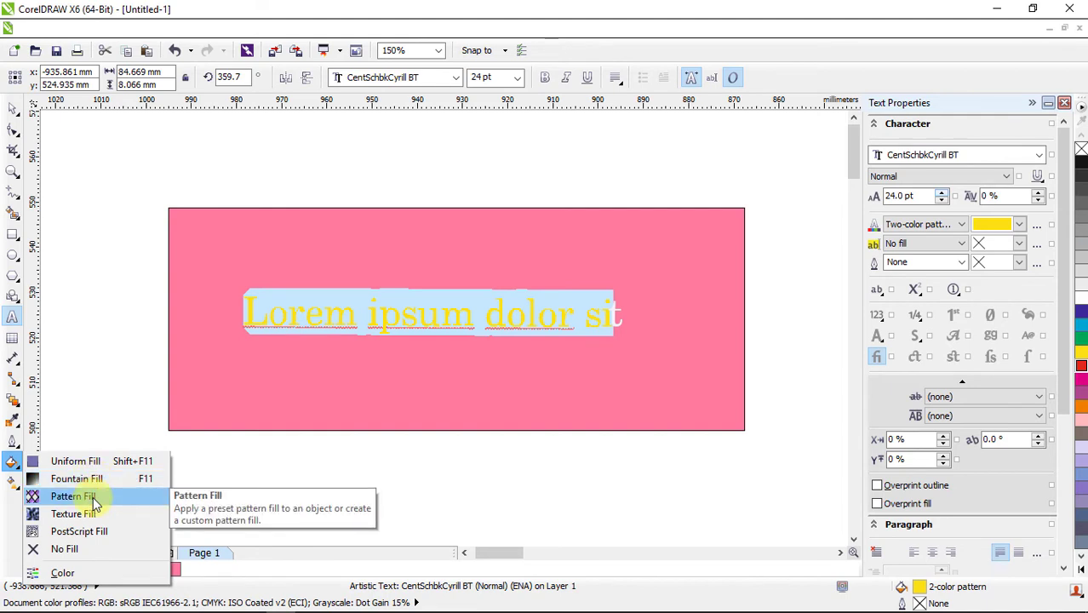
left_click(12, 462)
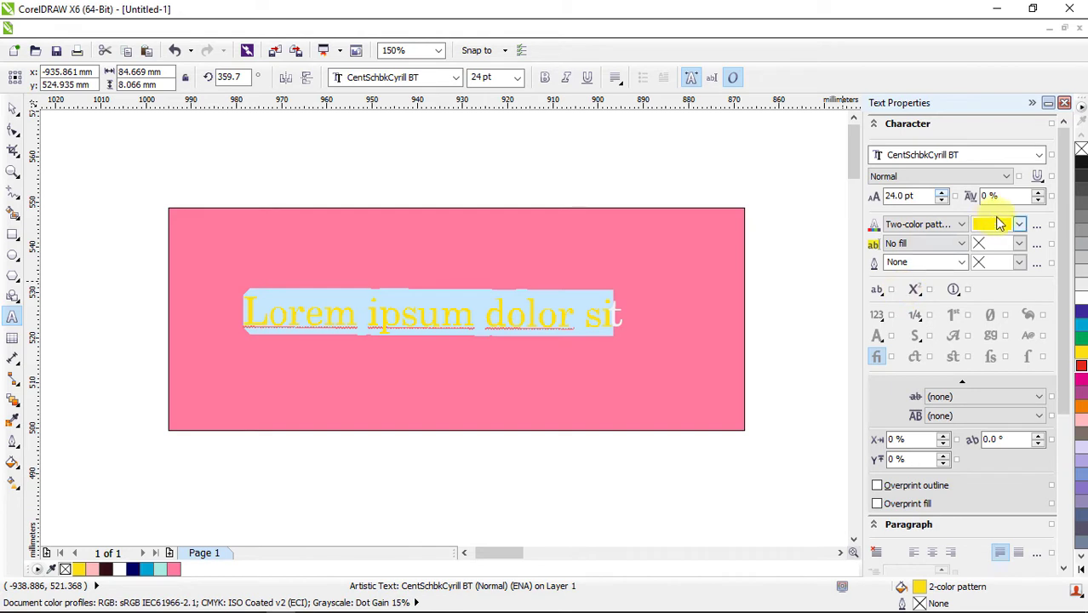
Change the selected text's fill to a bitmap pattern using the pink-and-white candy image
left_click(920, 225)
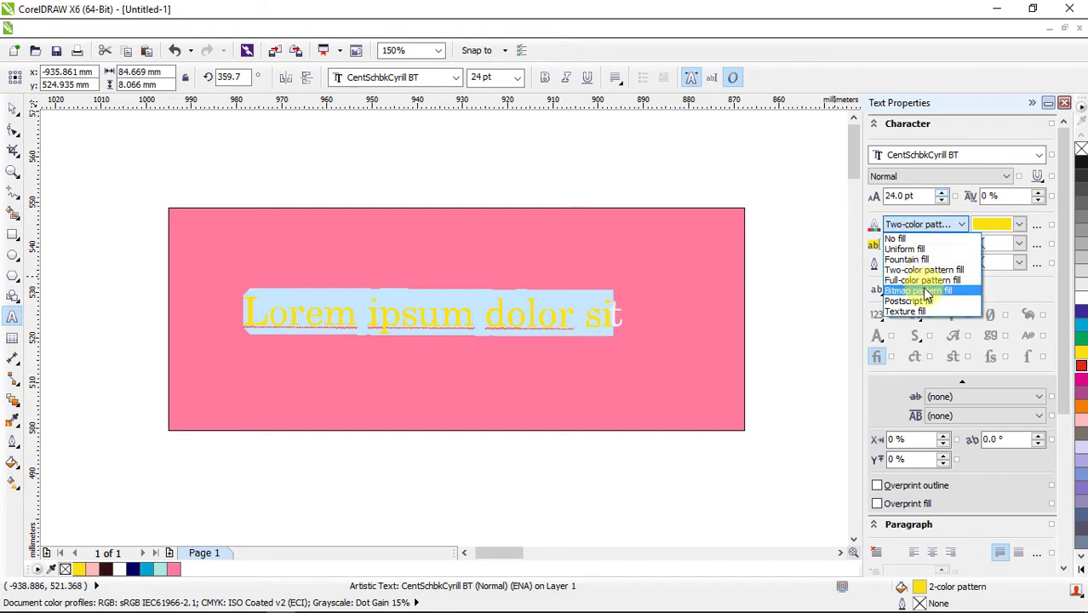
left_click(926, 291)
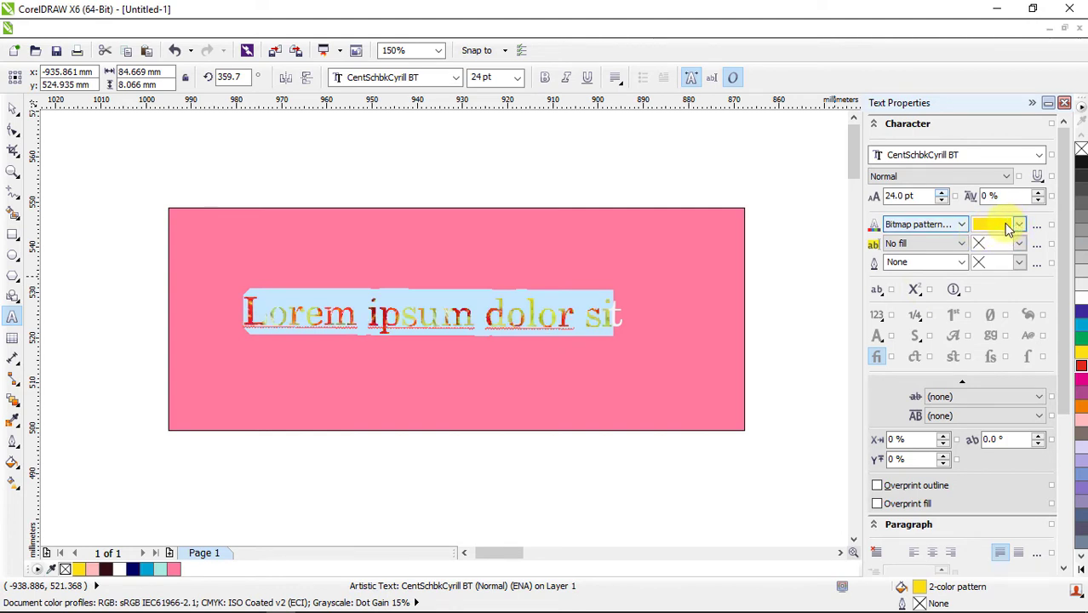
left_click(997, 228)
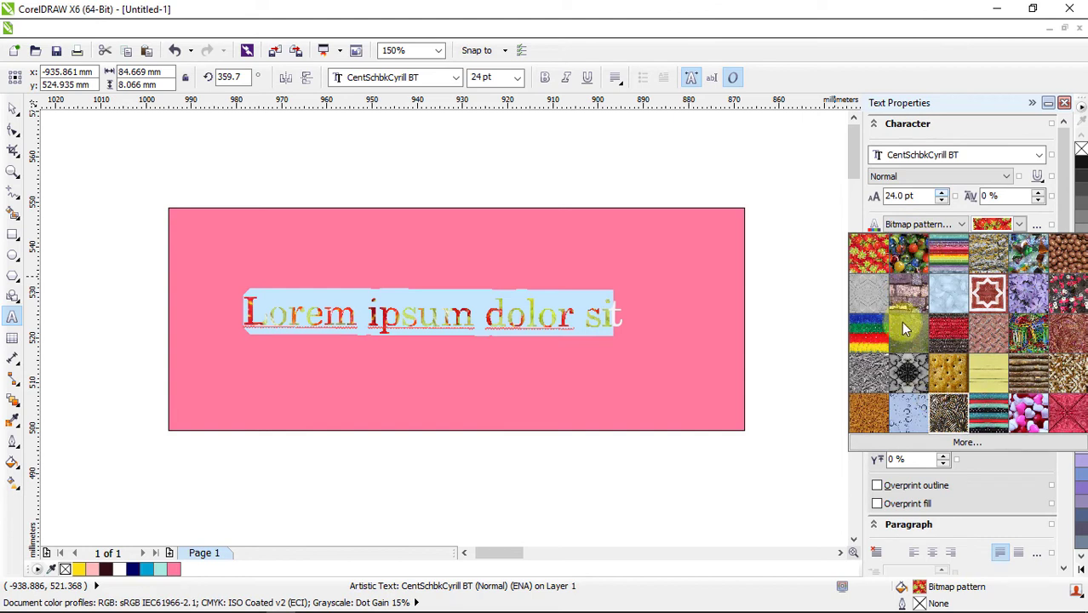
left_click(1028, 412)
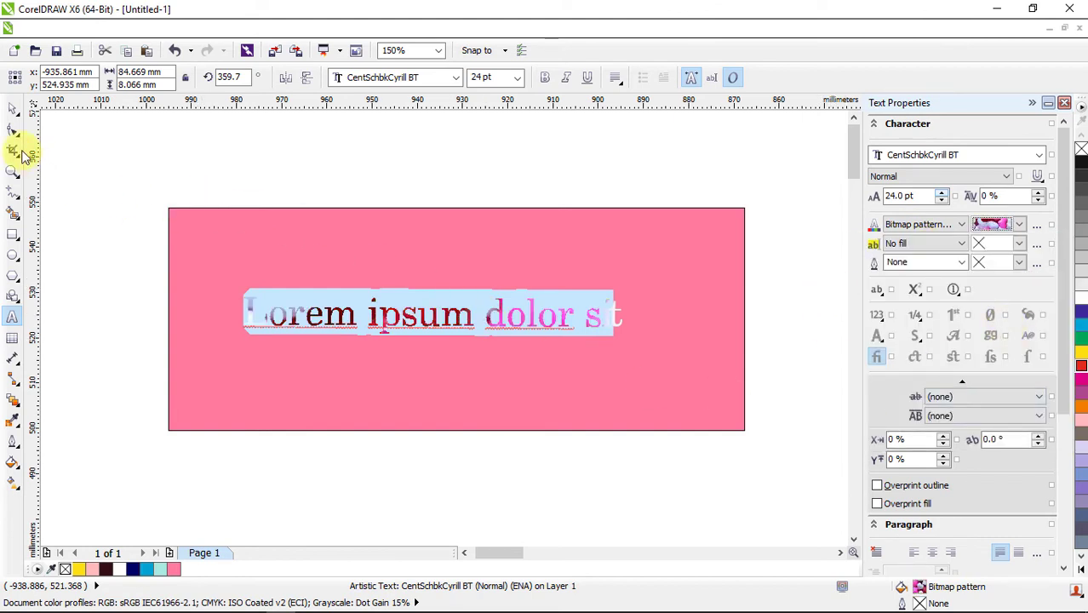
Delete the pink rectangle behind the text
left_click(13, 109)
left_click(320, 219)
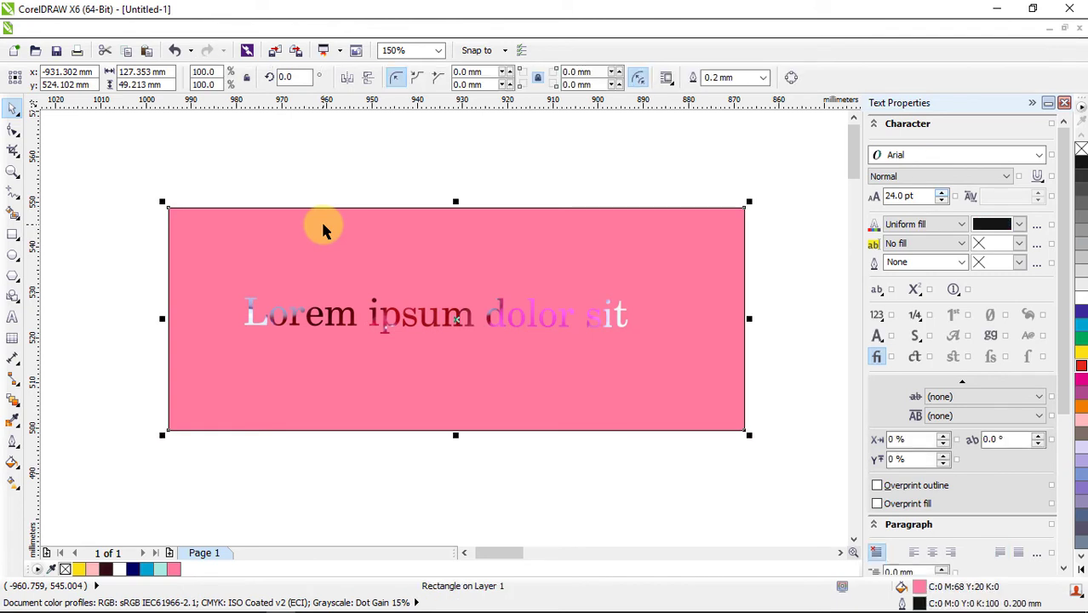
key("Delete")
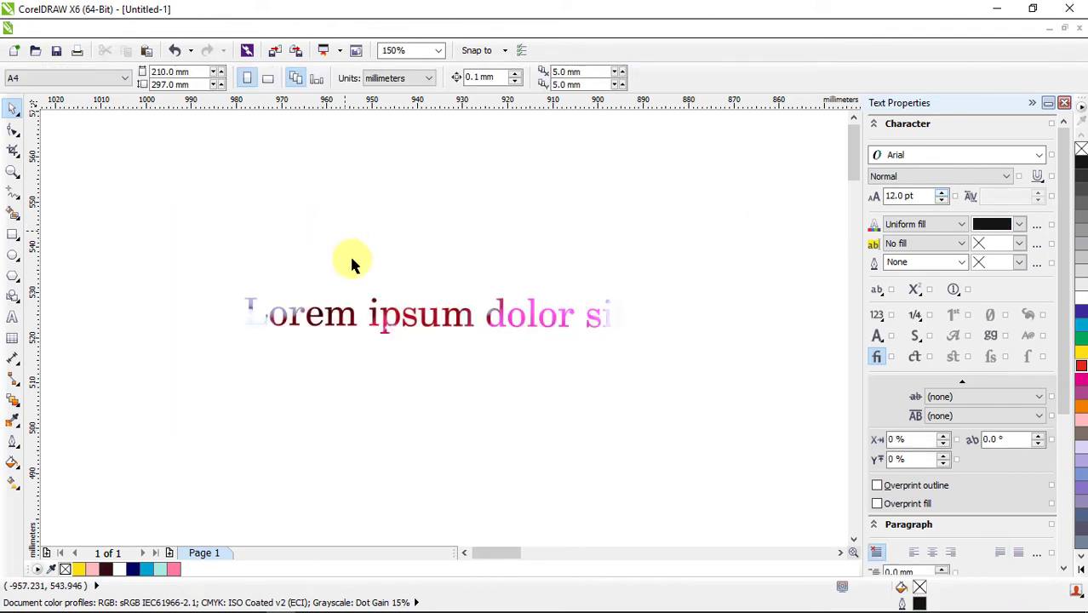
Select the entire Lorem ipsum text and give it a texture fill, keeping the default blue-violet texture
scroll(391, 393, "up", 2)
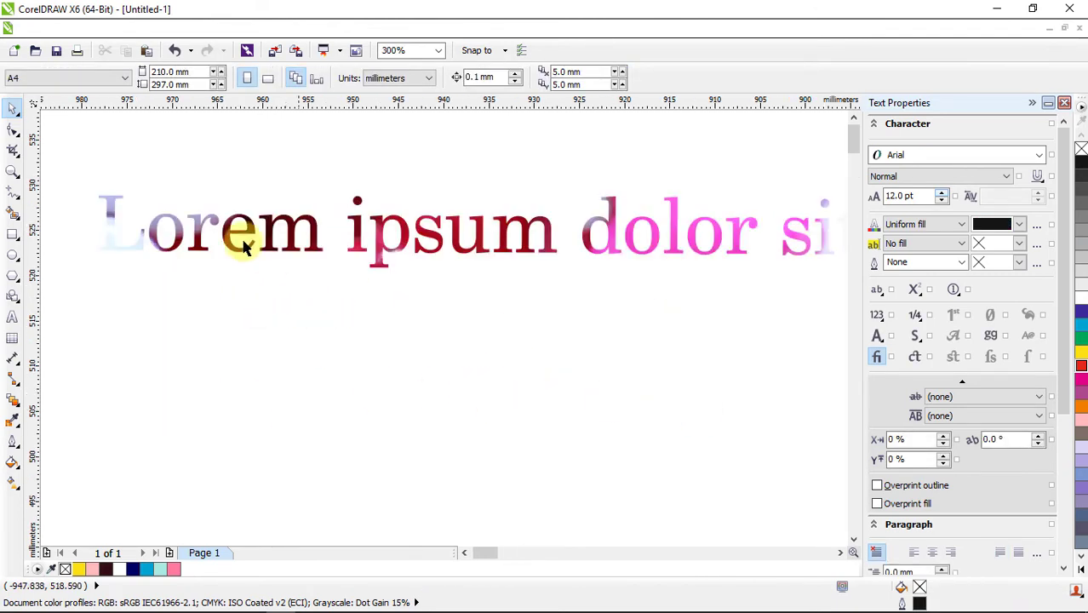
double_click(478, 236)
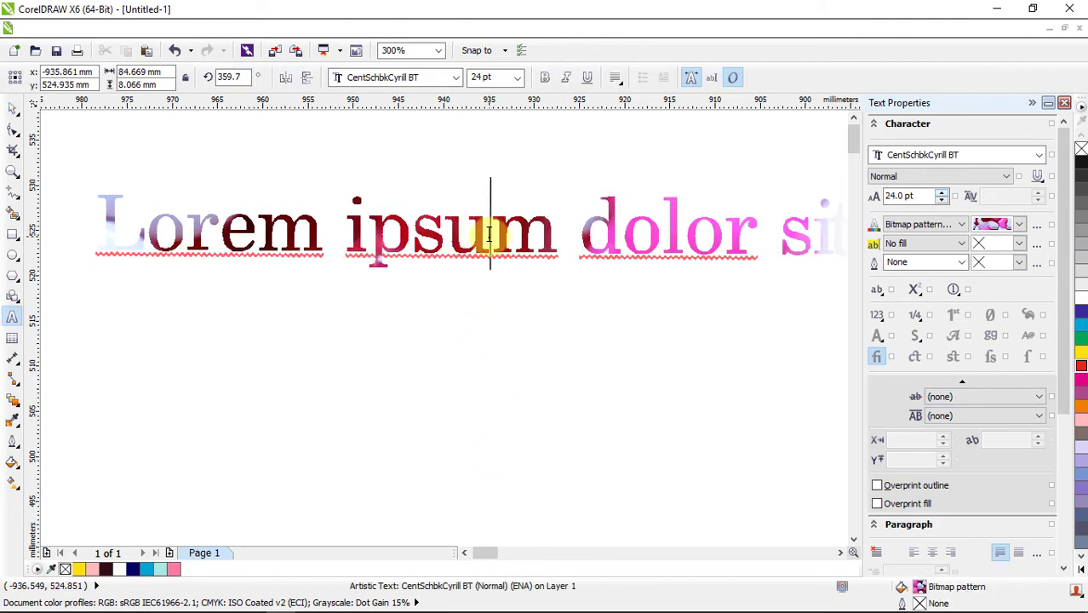
key("ctrl+a")
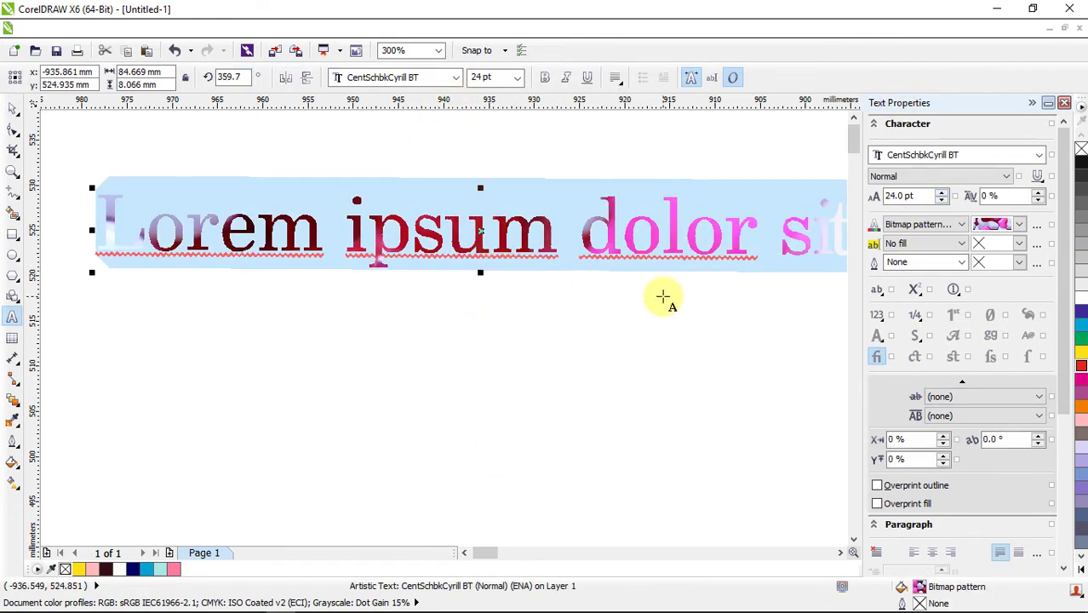
scroll(662, 296, "down", 1)
scroll(792, 332, "up", 1)
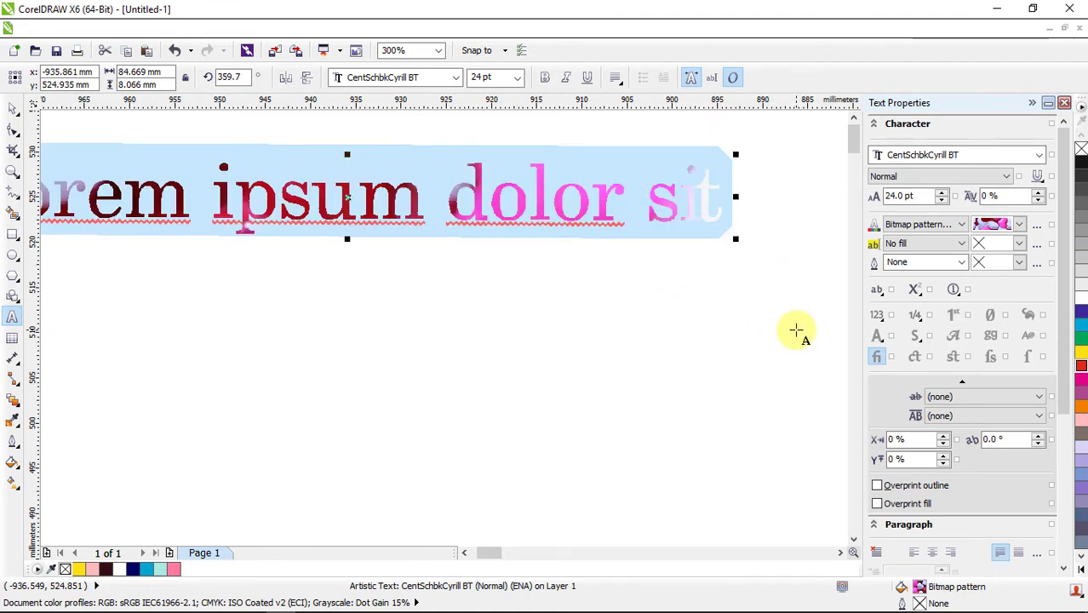
left_click(464, 553)
left_click(464, 552)
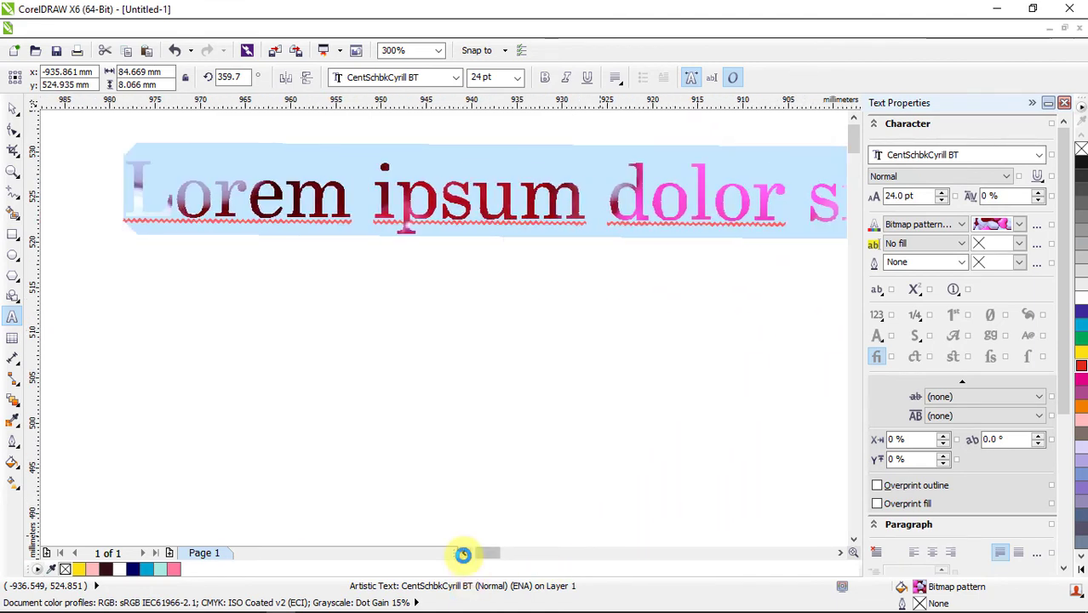
left_click(842, 552)
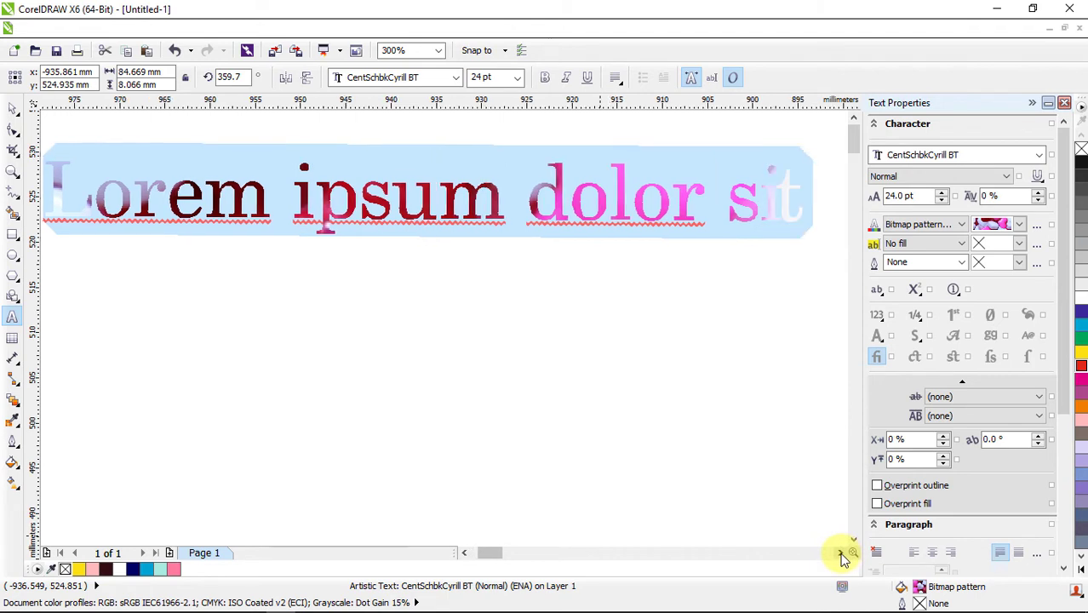
left_click(949, 227)
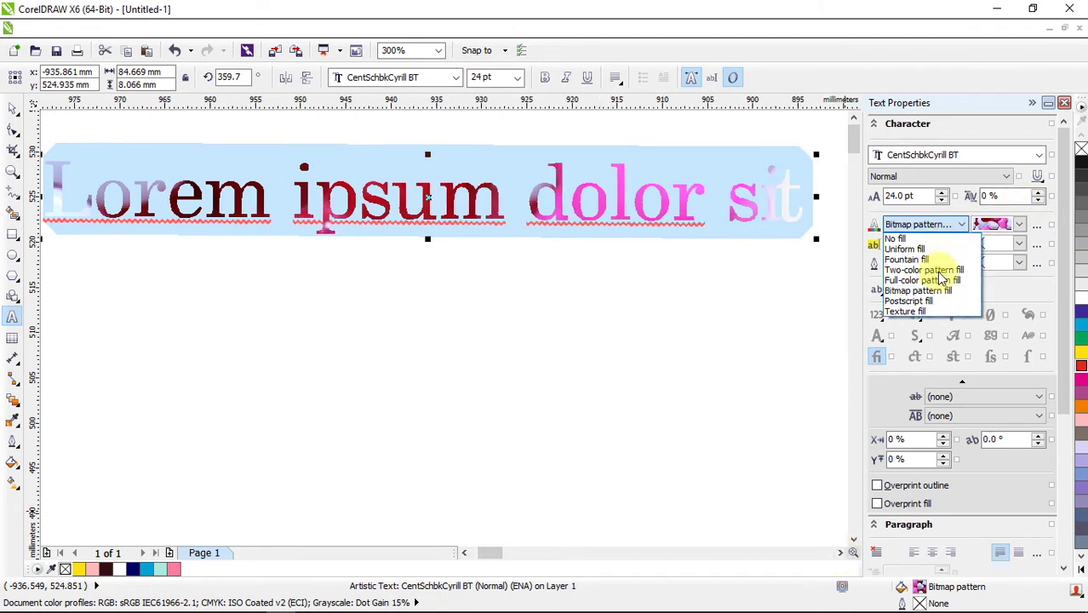
left_click(929, 311)
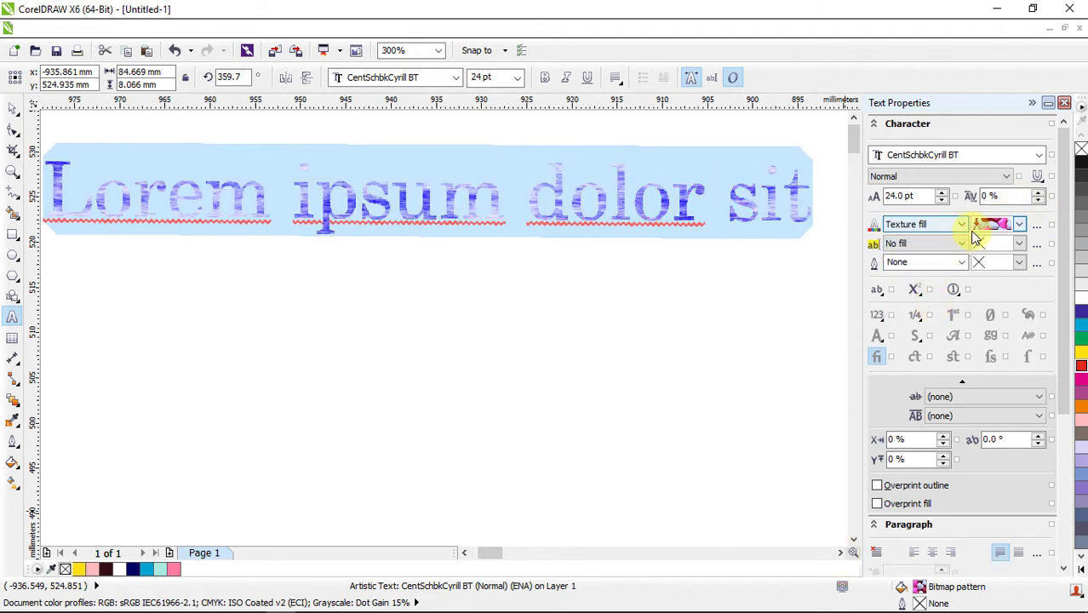
left_click(1004, 228)
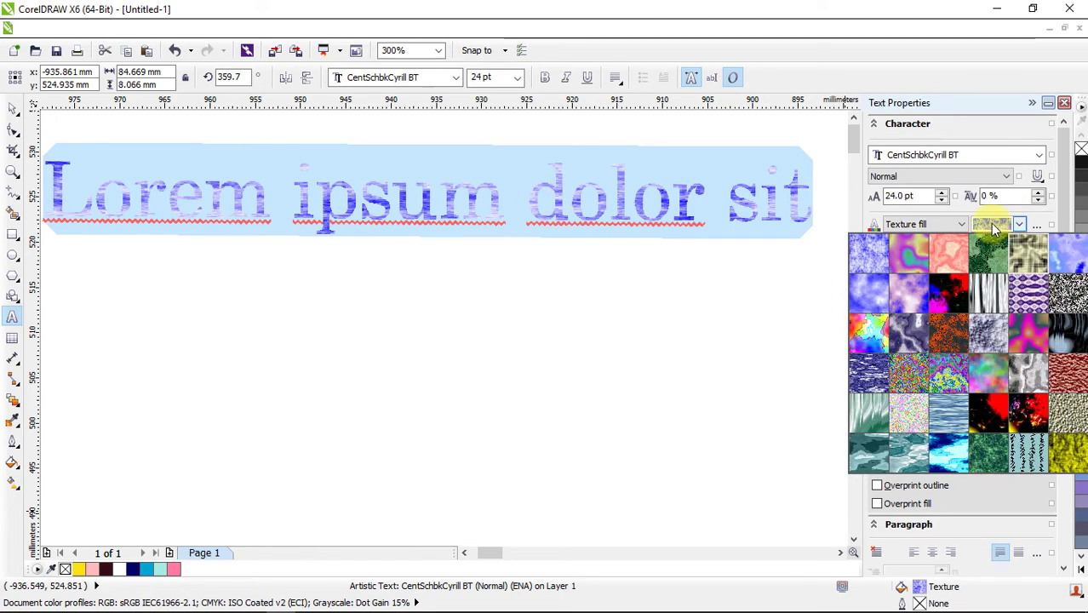
left_click(994, 223)
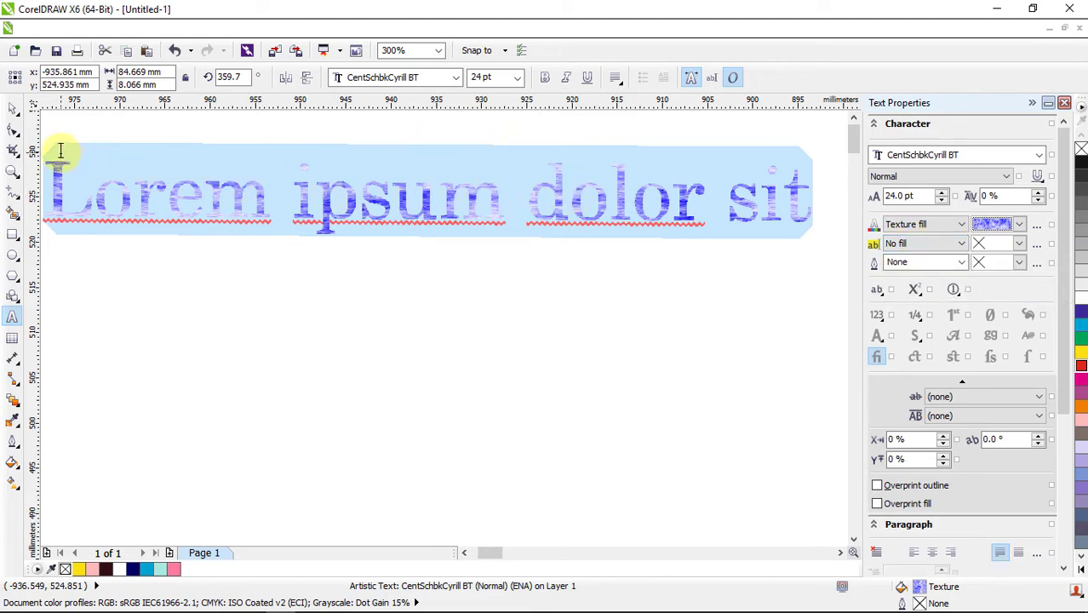
Reselect the whole text line and give its background a yellow uniform fill, then finish editing the text
left_click(669, 269)
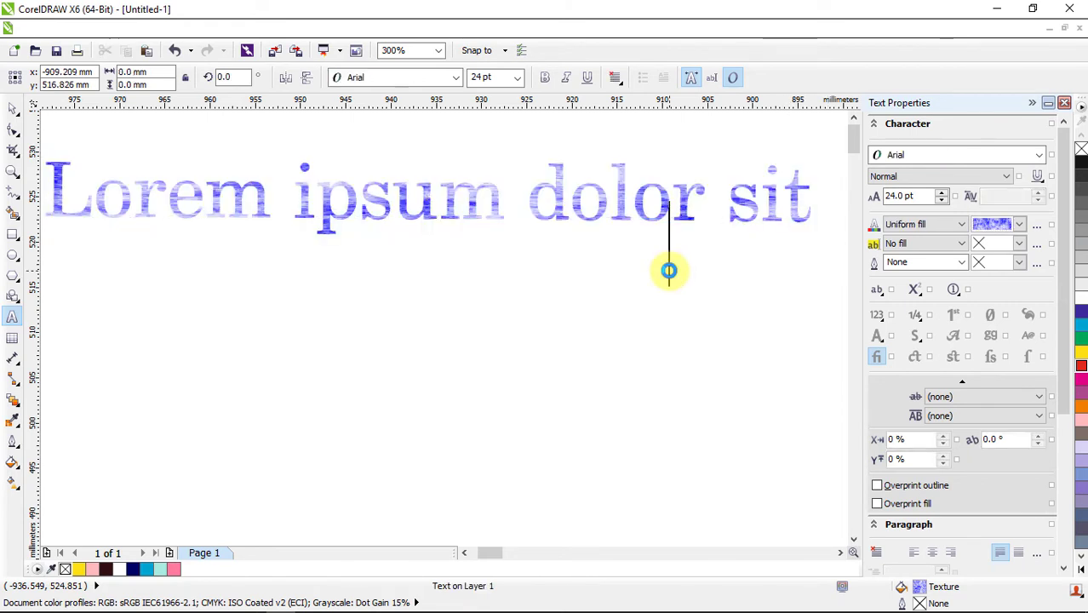
double_click(628, 189)
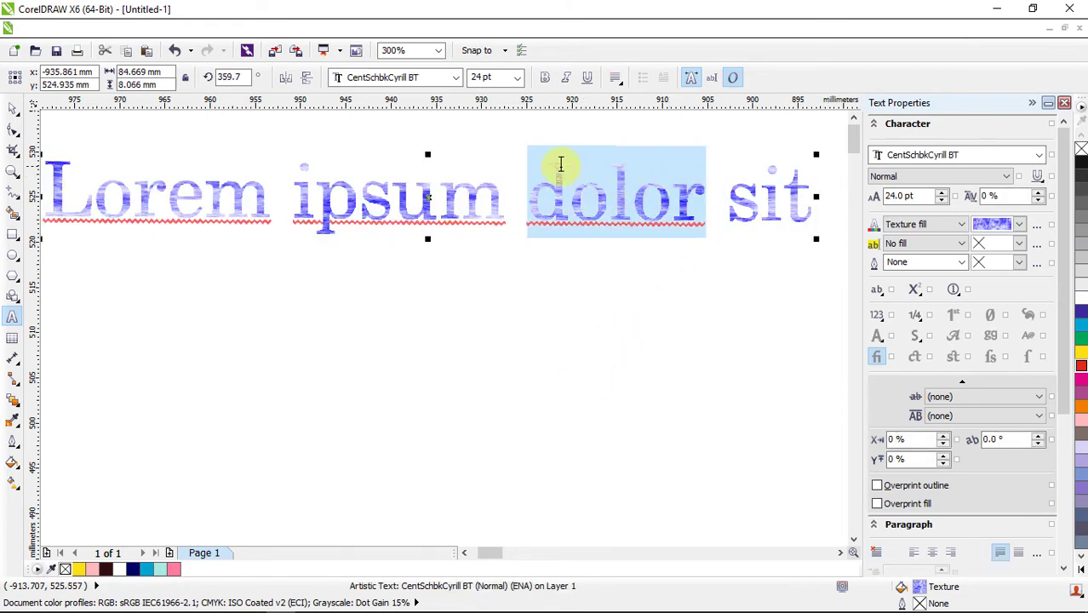
left_click_drag(812, 205, 54, 197)
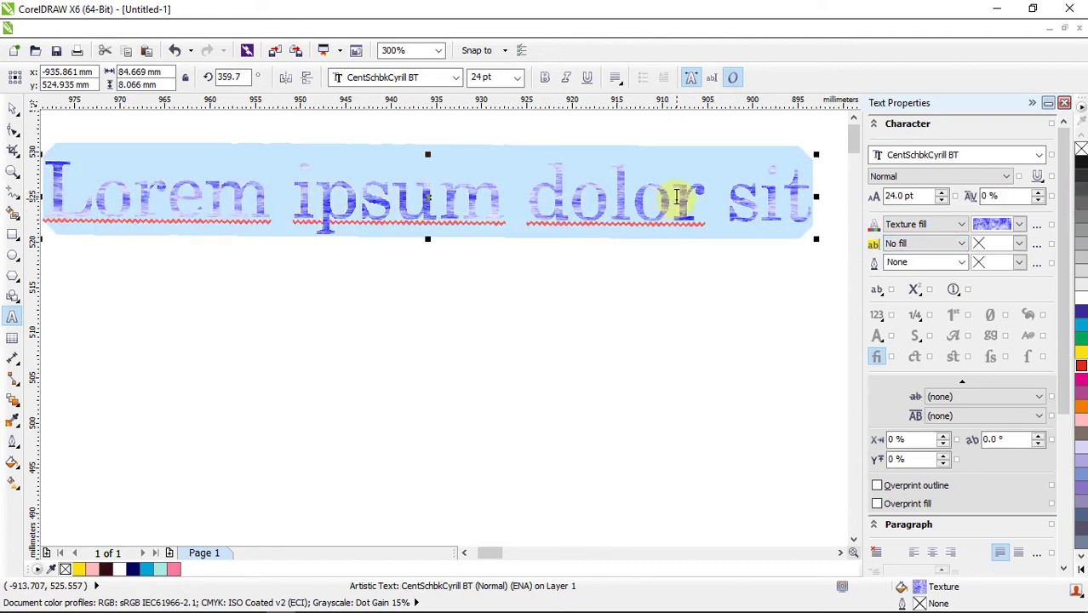
left_click(946, 252)
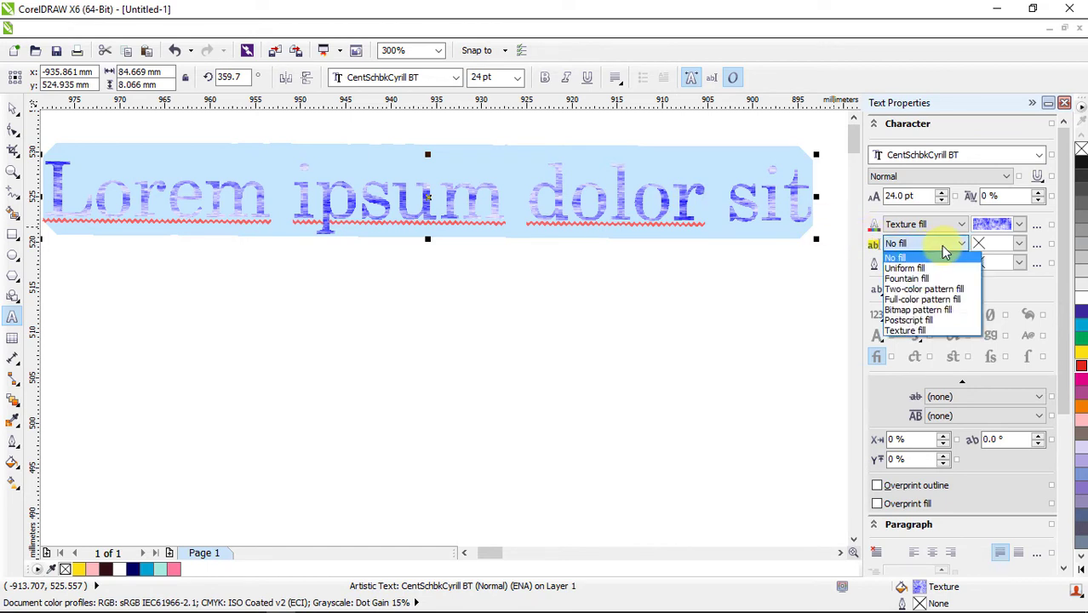
left_click(937, 269)
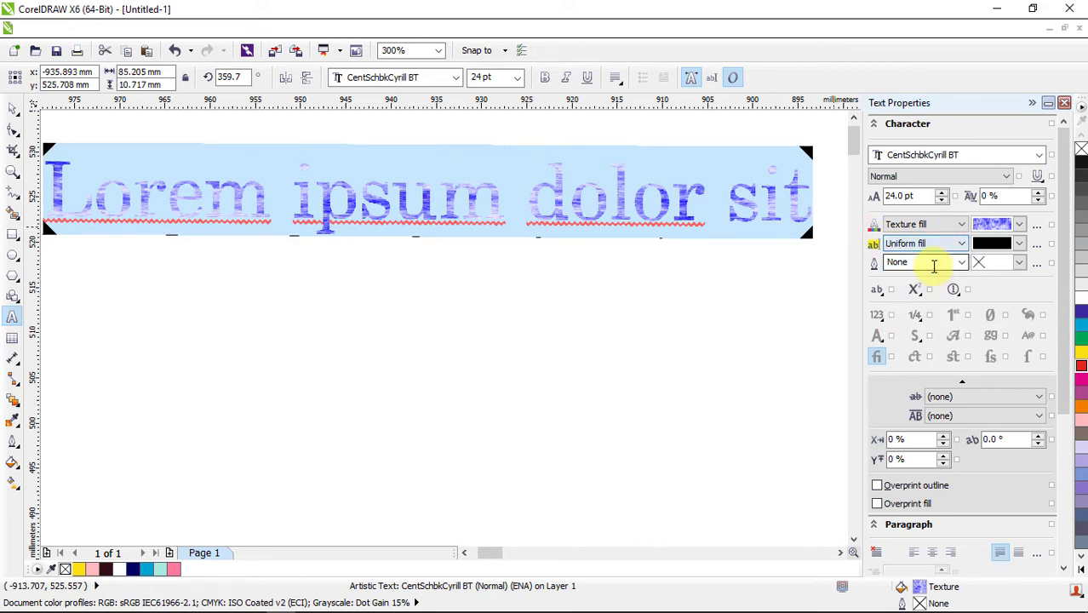
left_click(1020, 246)
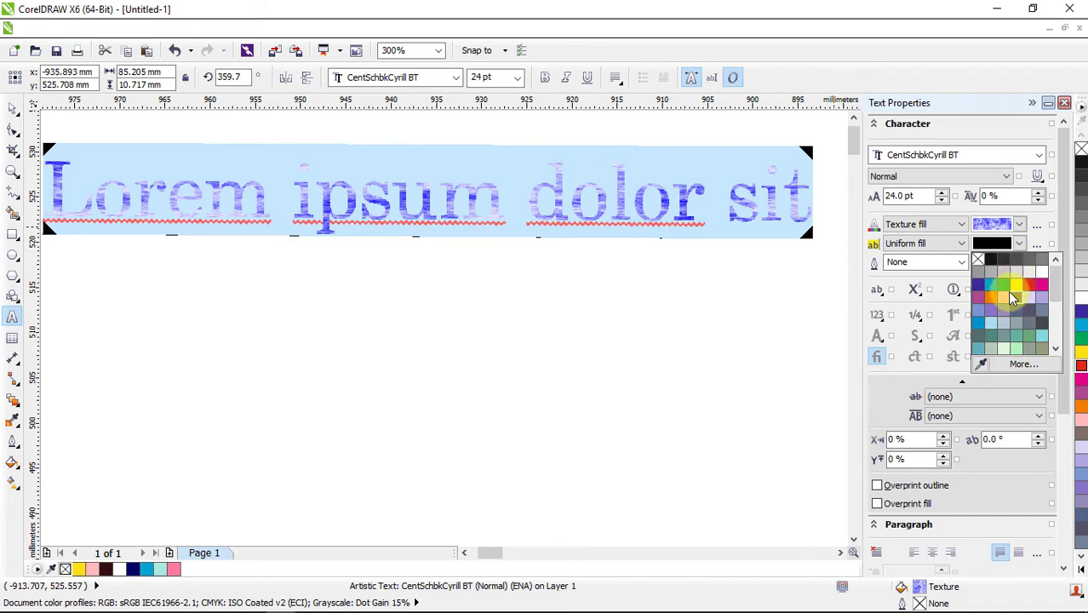
left_click(1017, 285)
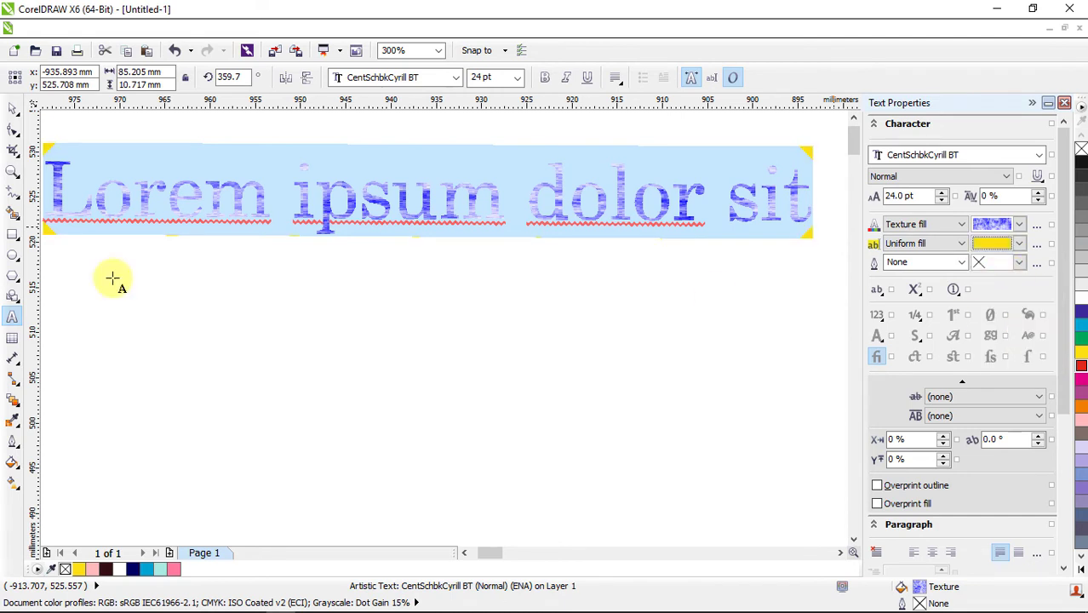
left_click(17, 110)
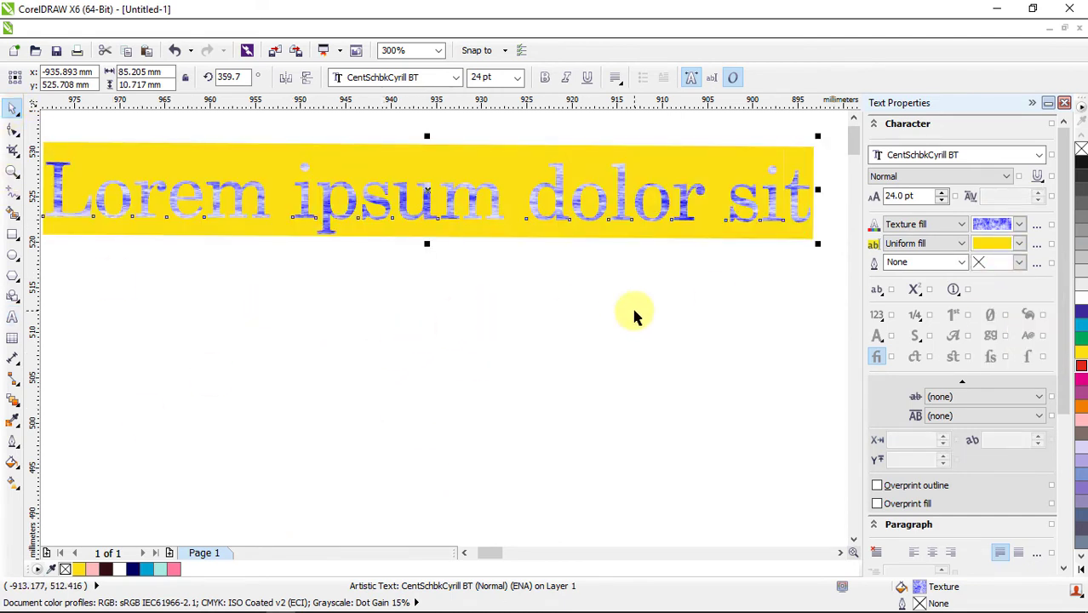
key("F3")
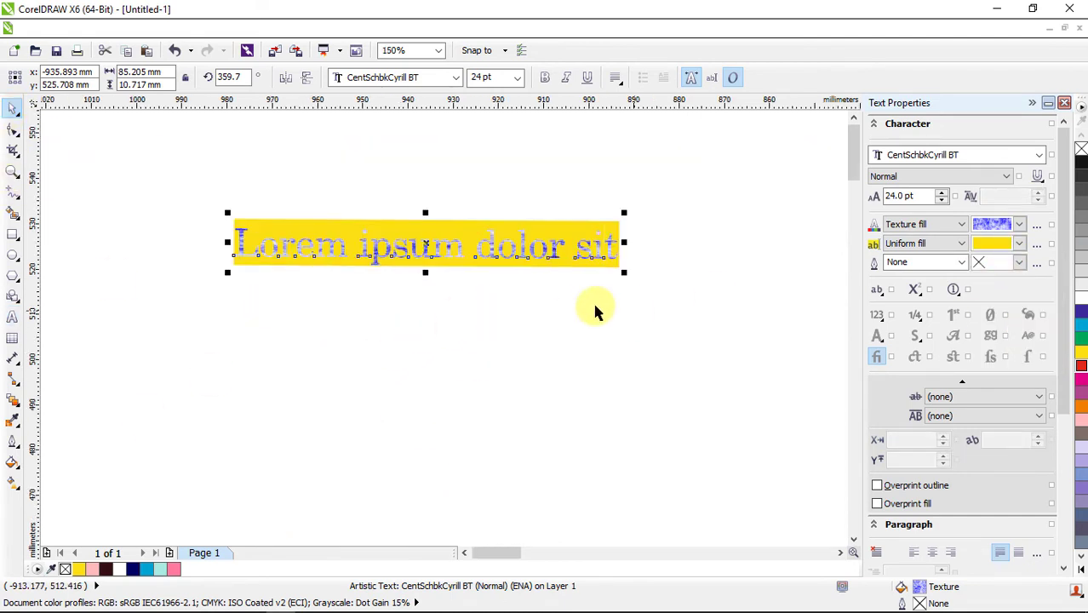
Change the whole text's background fill to the orange-and-white conical fountain preset and finally to a PostScript fill
double_click(470, 248)
left_click_drag(619, 250, 194, 249)
left_click(932, 245)
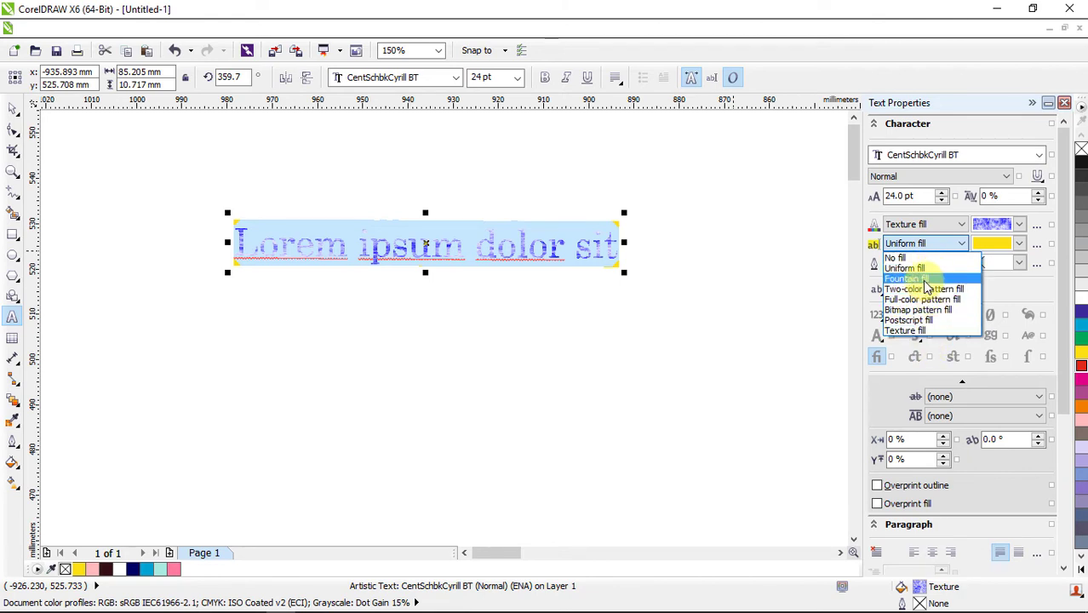
left_click(924, 278)
left_click(1017, 245)
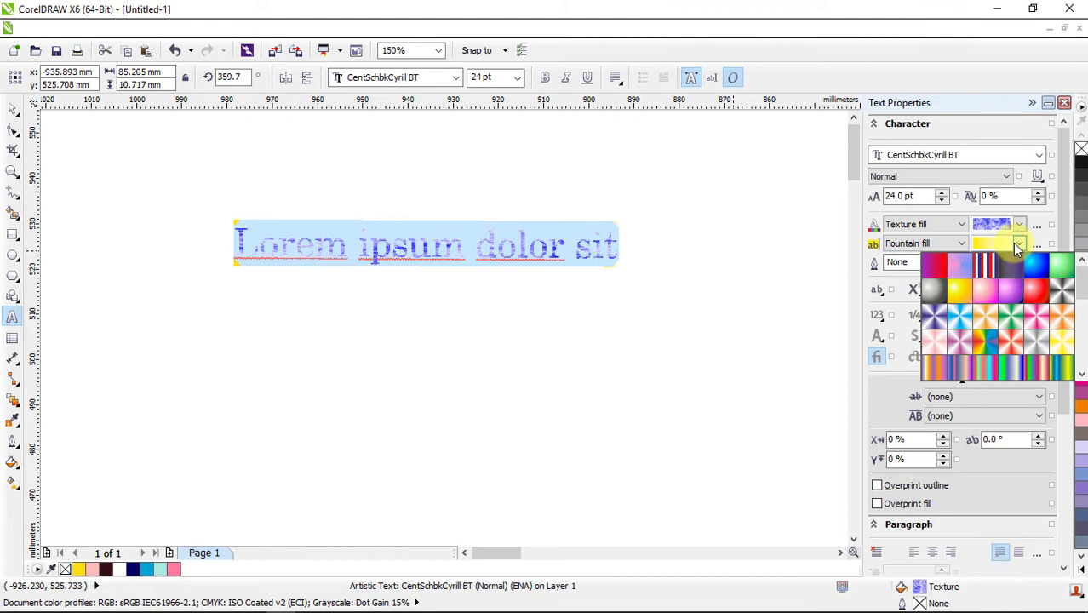
left_click(975, 320)
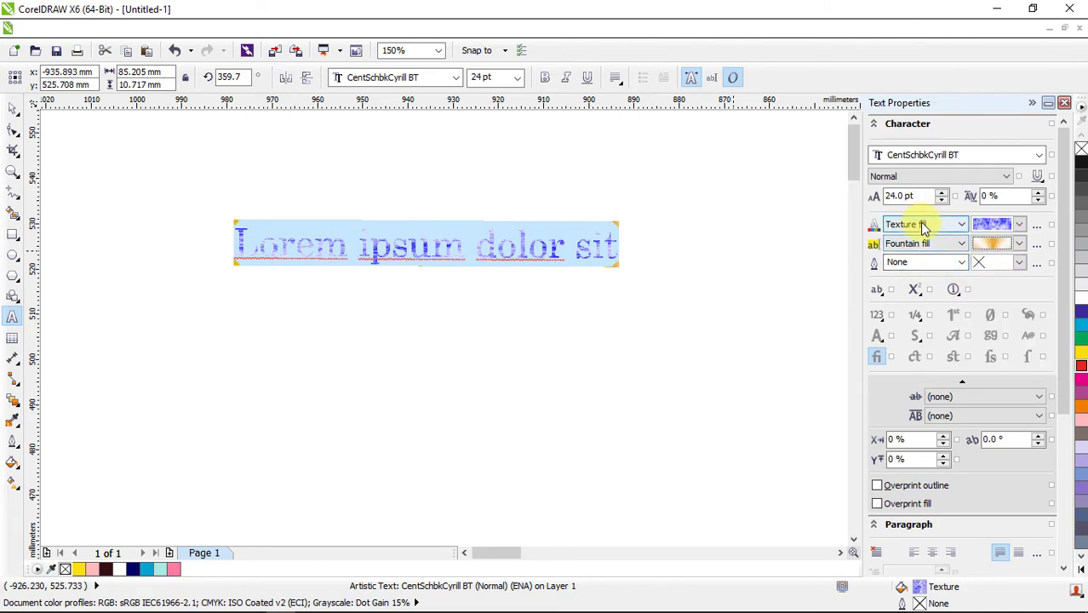
left_click(926, 245)
left_click(924, 325)
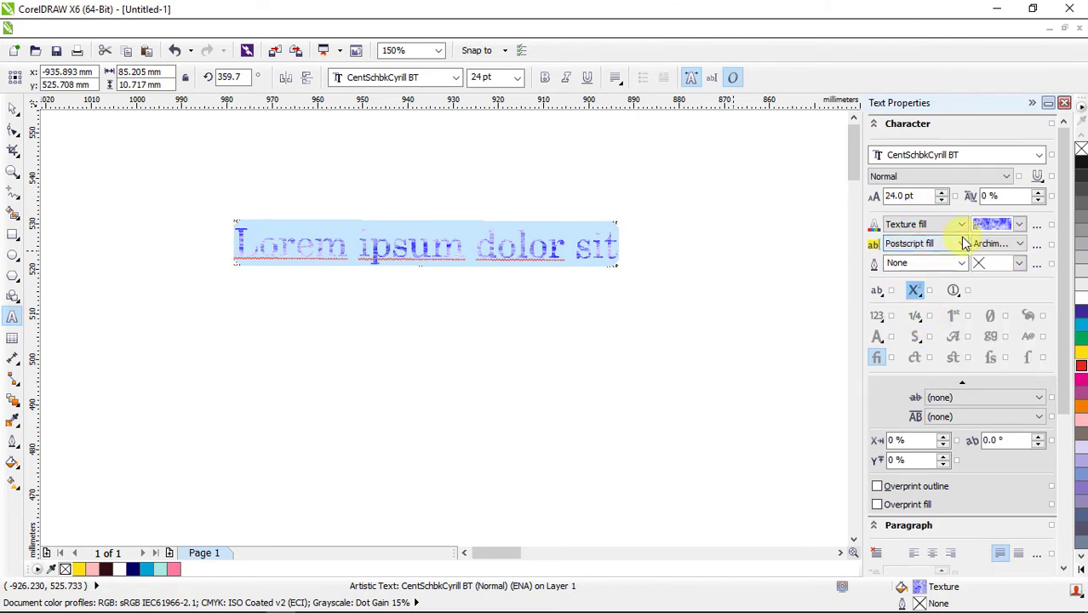
Change the text's PostScript background fill to the Impact pattern and deselect the text
left_click(997, 244)
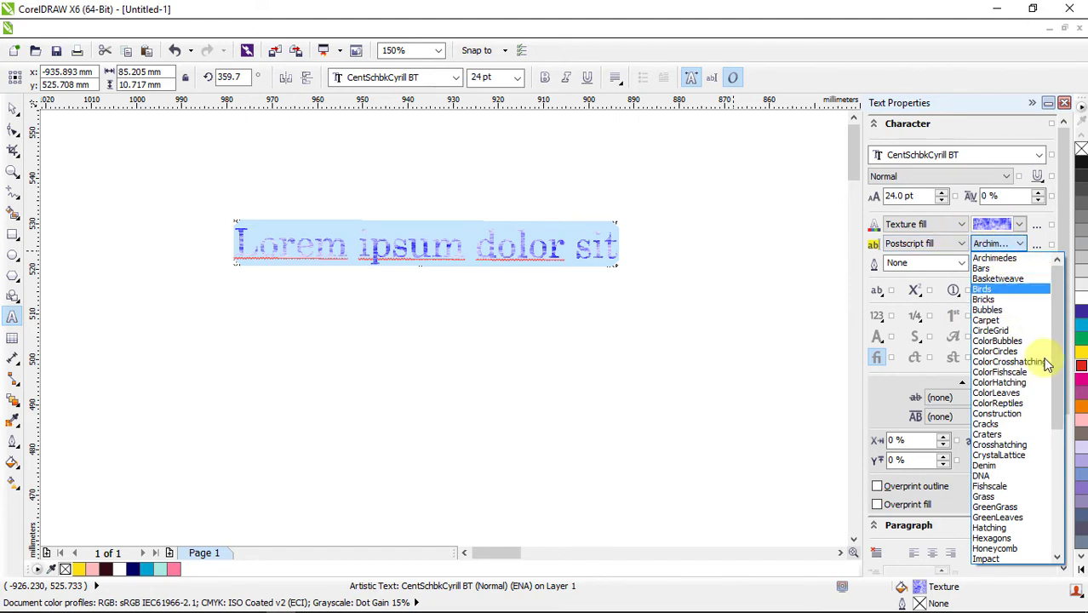
left_click(987, 558)
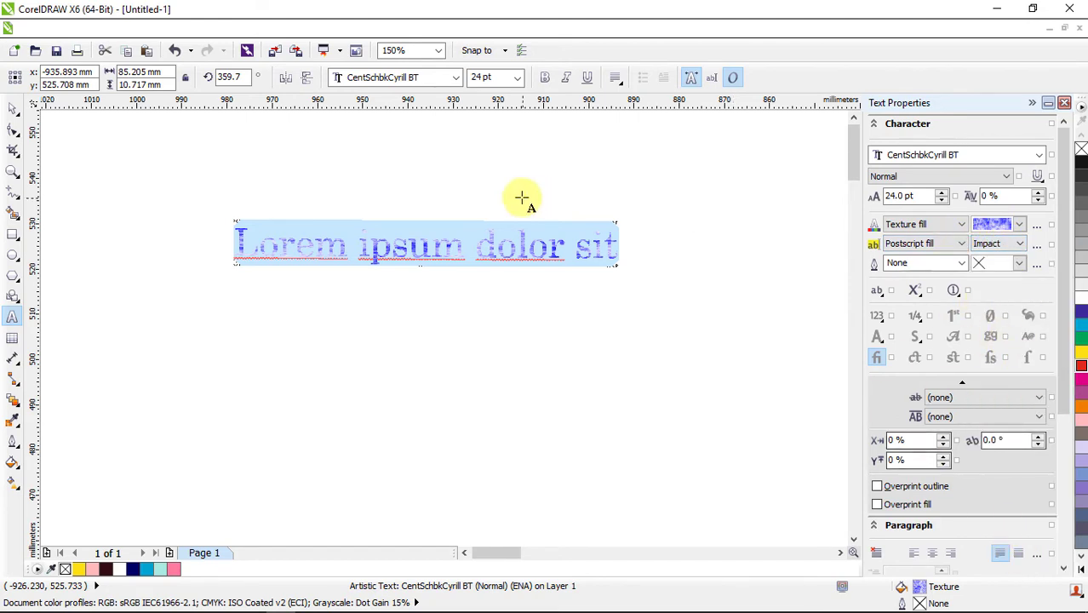
left_click(14, 108)
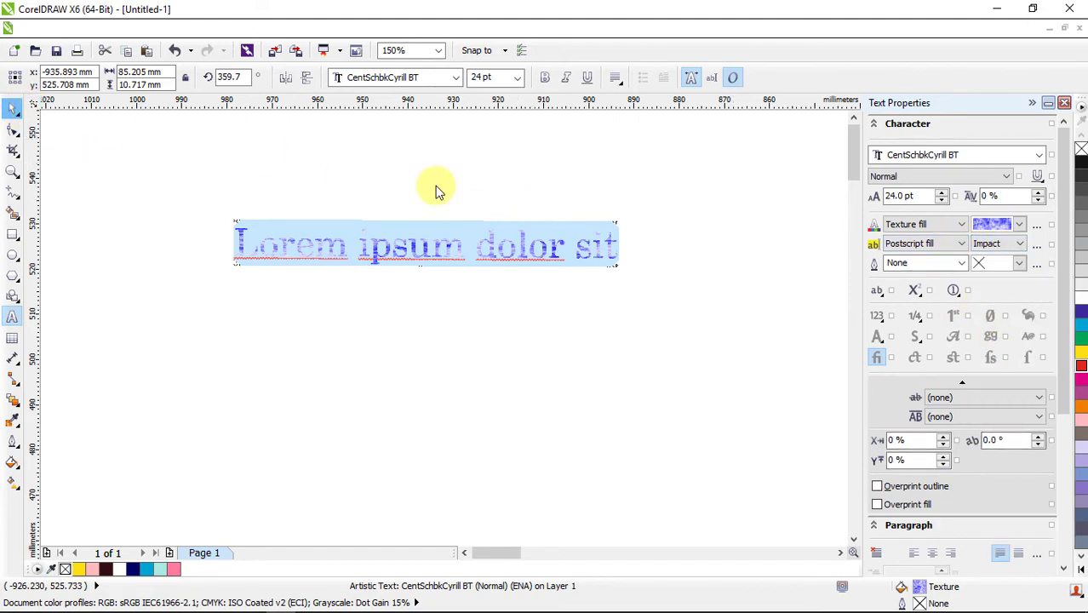
left_click(510, 185)
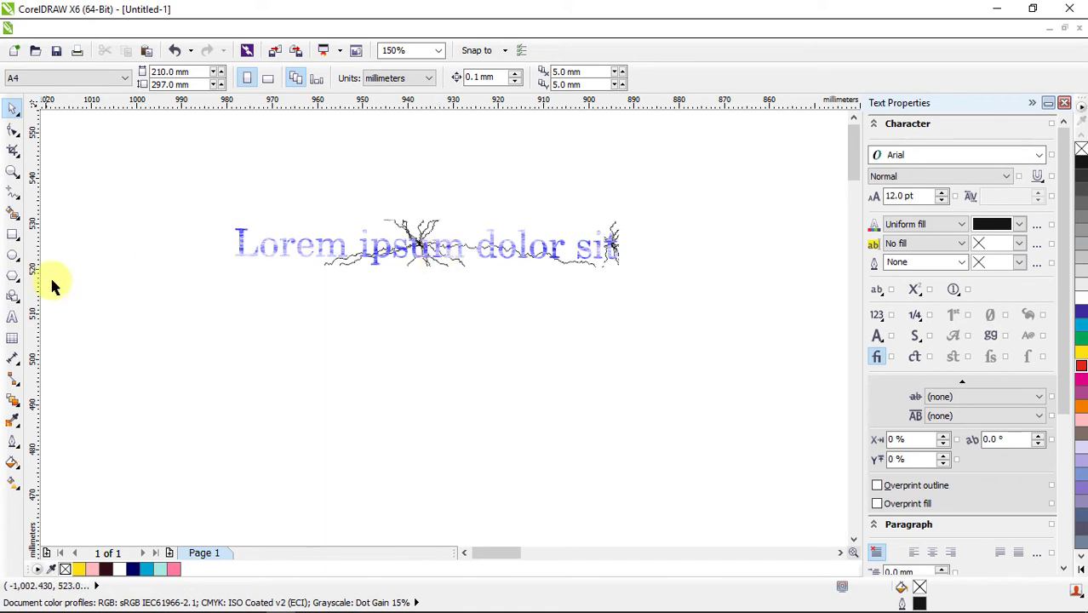
Select the entire Lorem ipsum line for text editing and set its background to No fill
left_click(12, 316)
double_click(449, 249)
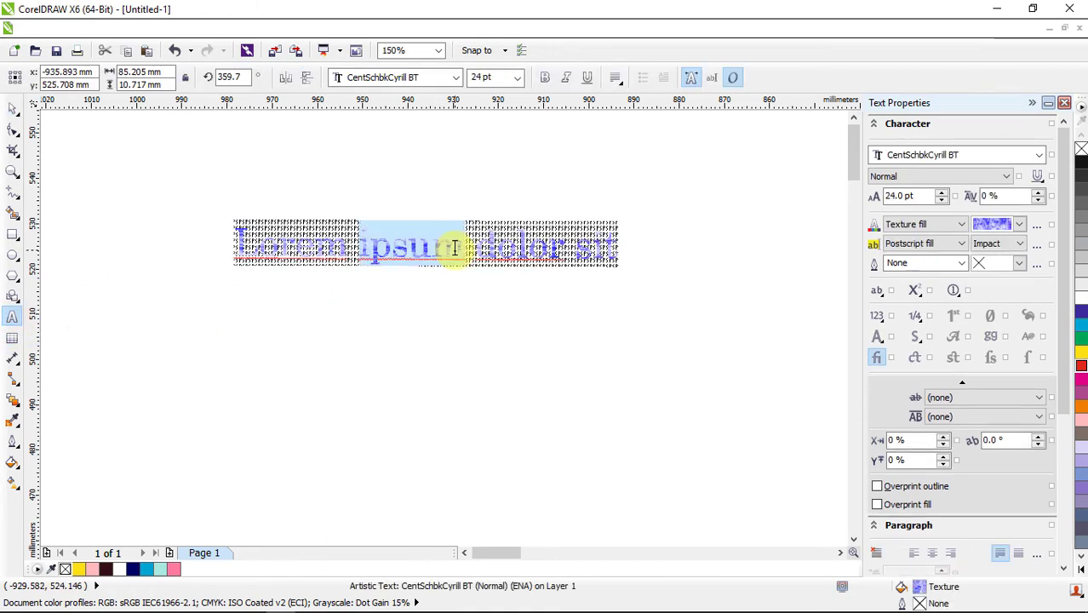
left_click_drag(619, 250, 223, 251)
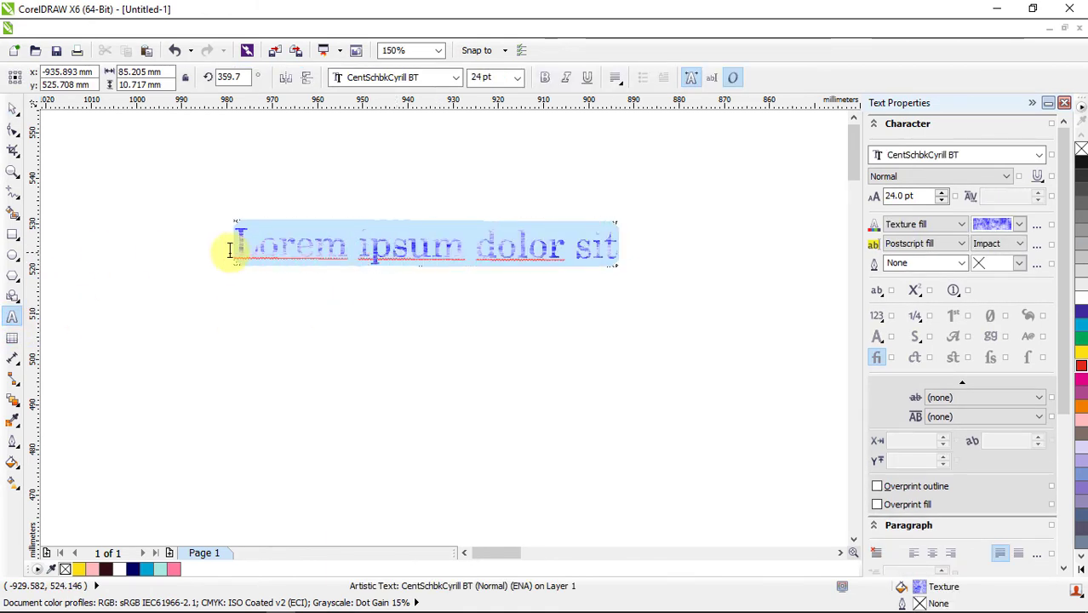
left_click(1017, 243)
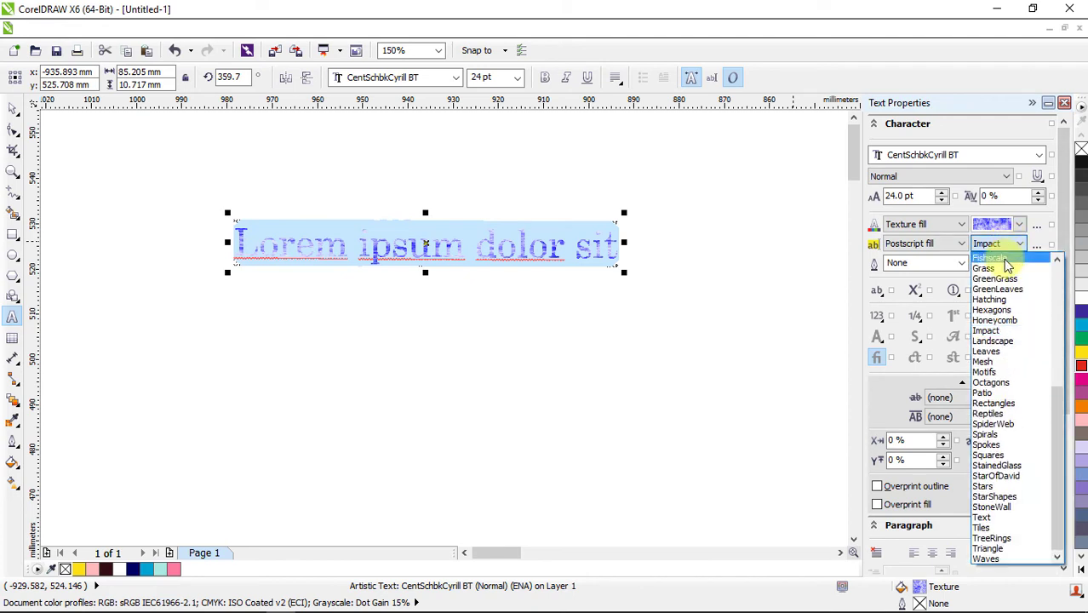
left_click(1012, 247)
left_click(940, 247)
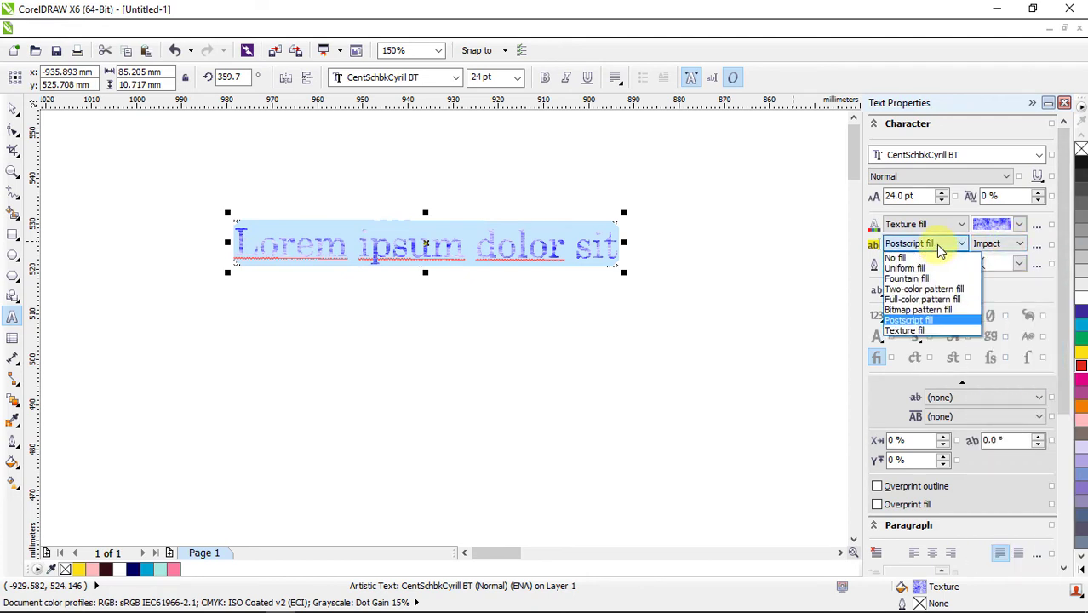
left_click(928, 254)
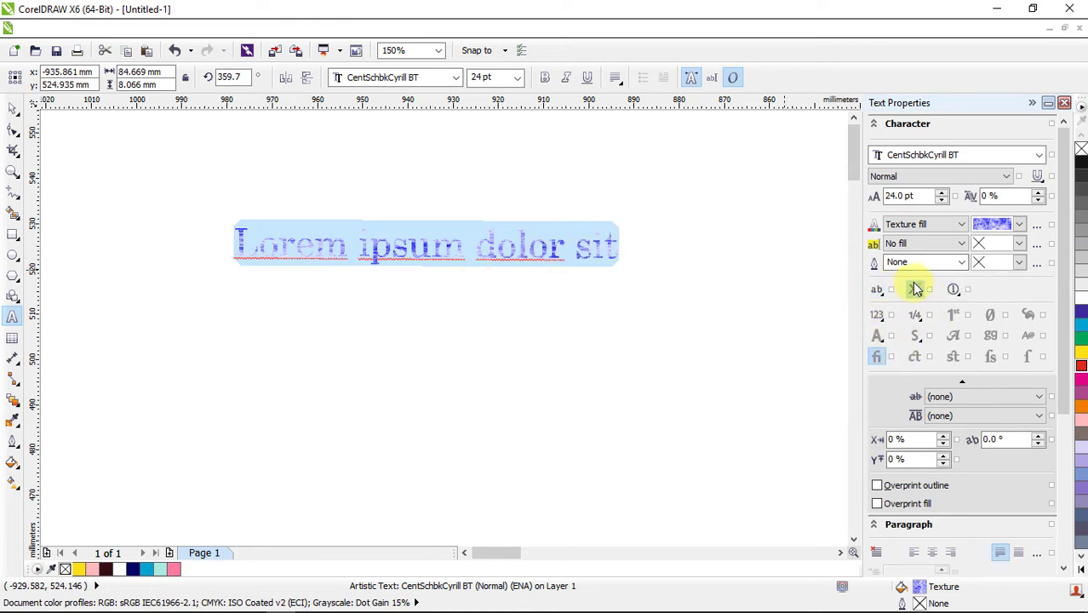
Give the selected text a 4.0 mm black outline and place the outline behind the fill
left_click(962, 264)
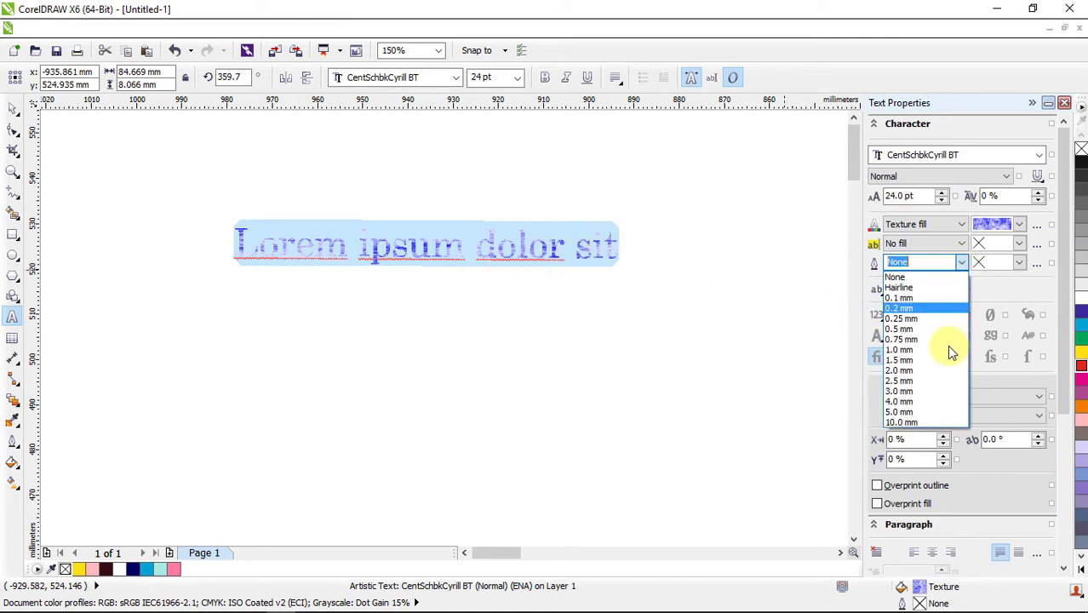
left_click(924, 401)
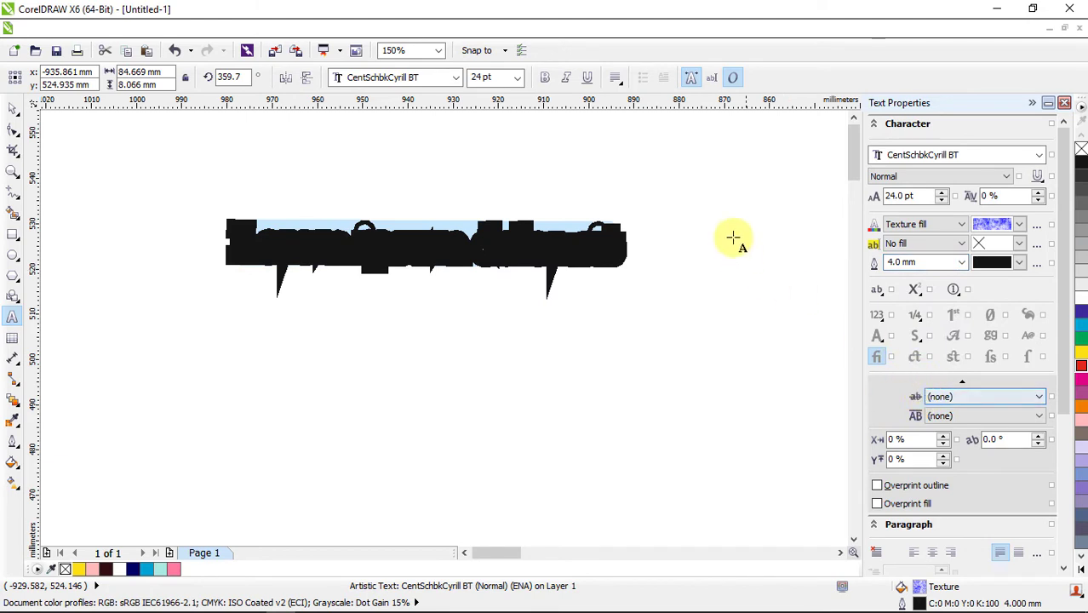
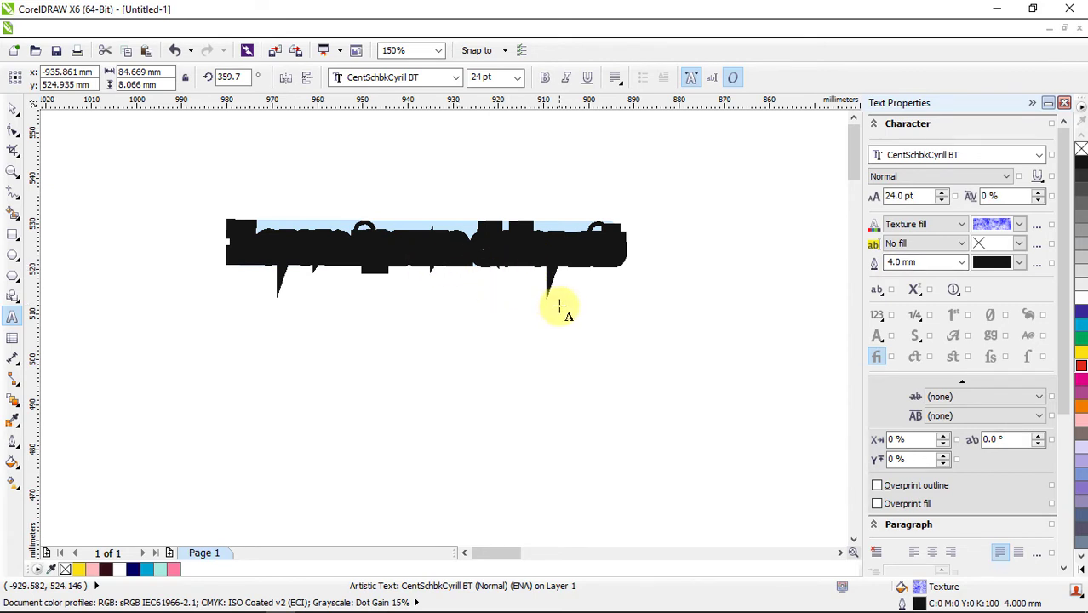
double_click(950, 604)
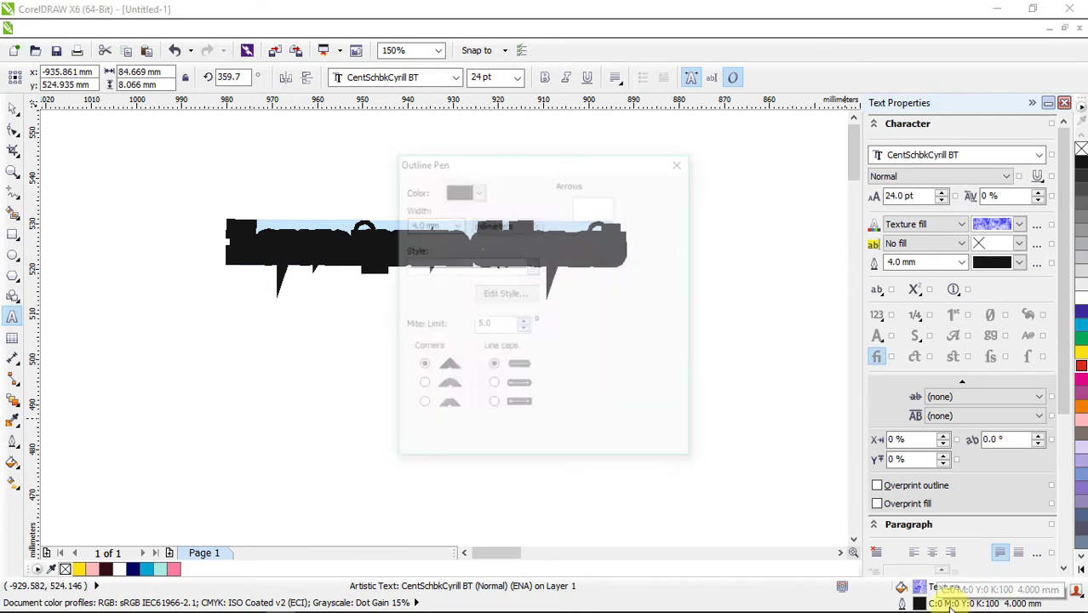
left_click_drag(528, 166, 814, 98)
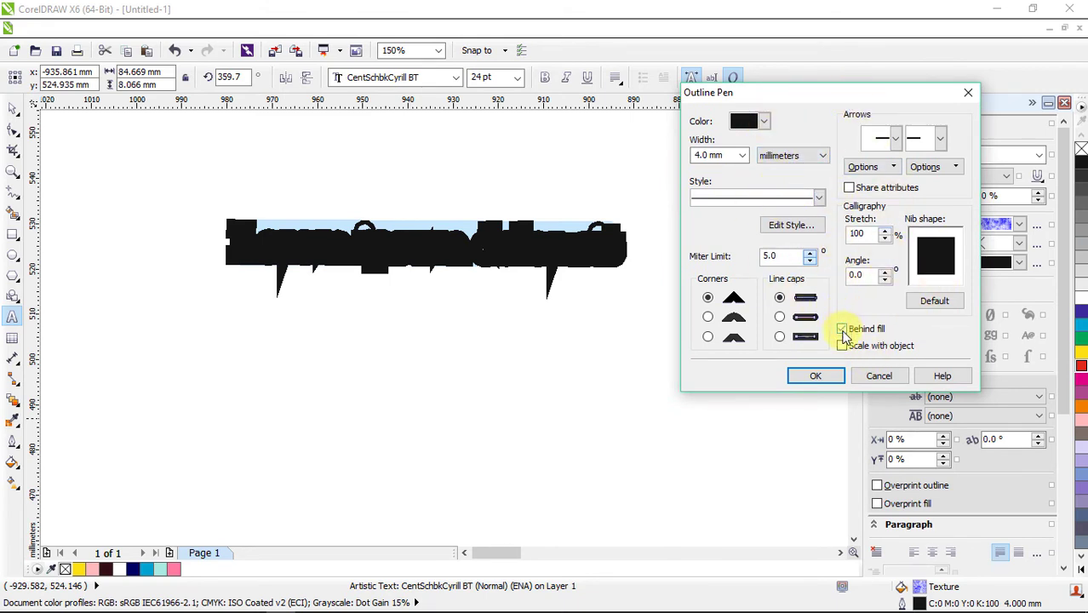
left_click(813, 375)
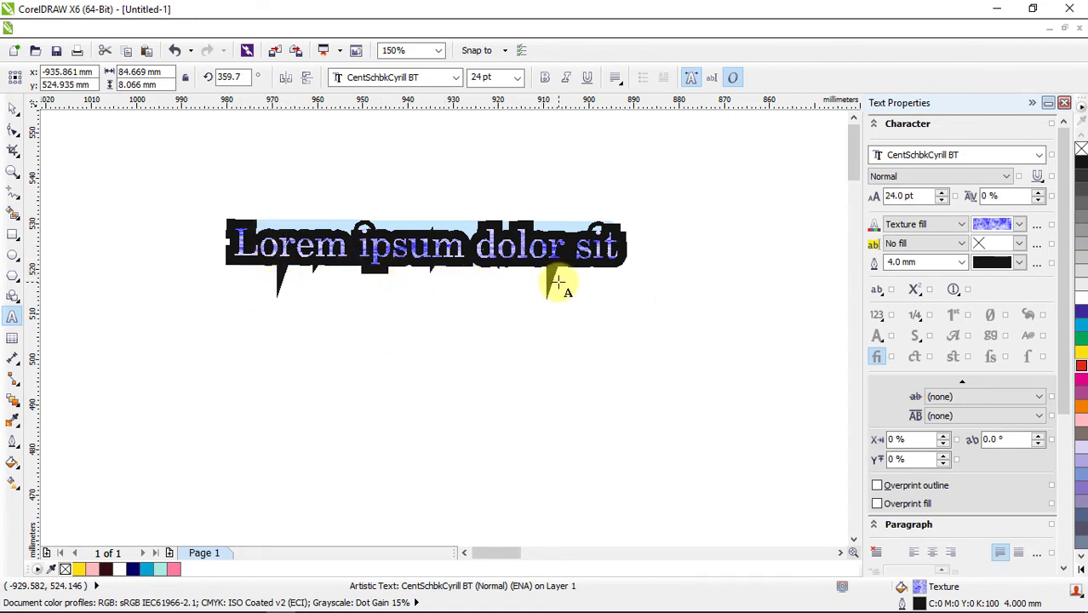
Reduce the text's outline width to 0.1 mm and finally set it to 1.5 mm
left_click(962, 266)
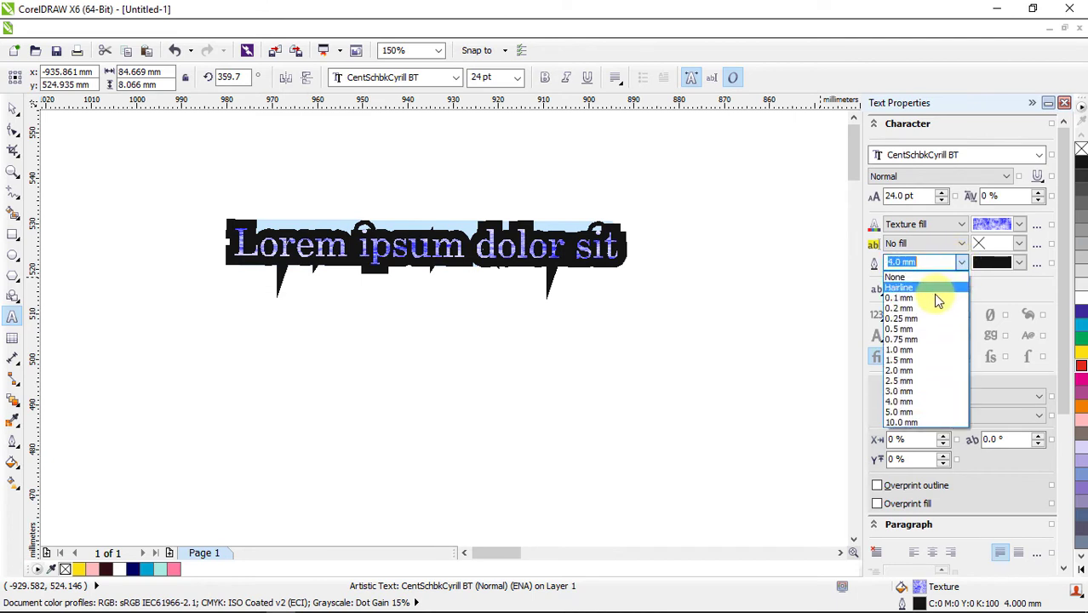
left_click(900, 296)
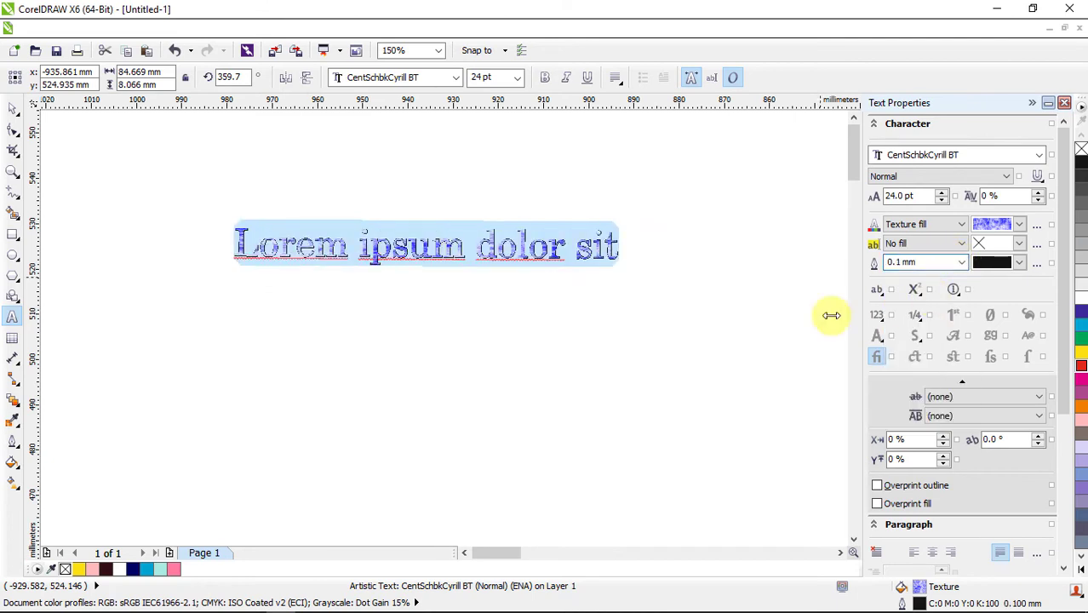
left_click(962, 266)
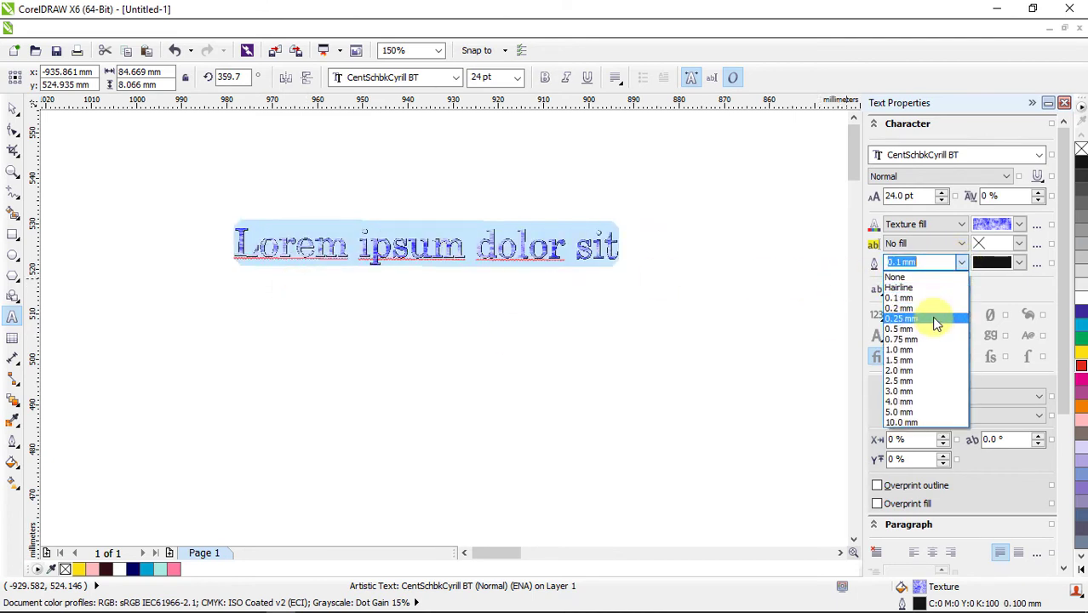
left_click(931, 316)
left_click(961, 266)
key("Escape")
left_click(948, 363)
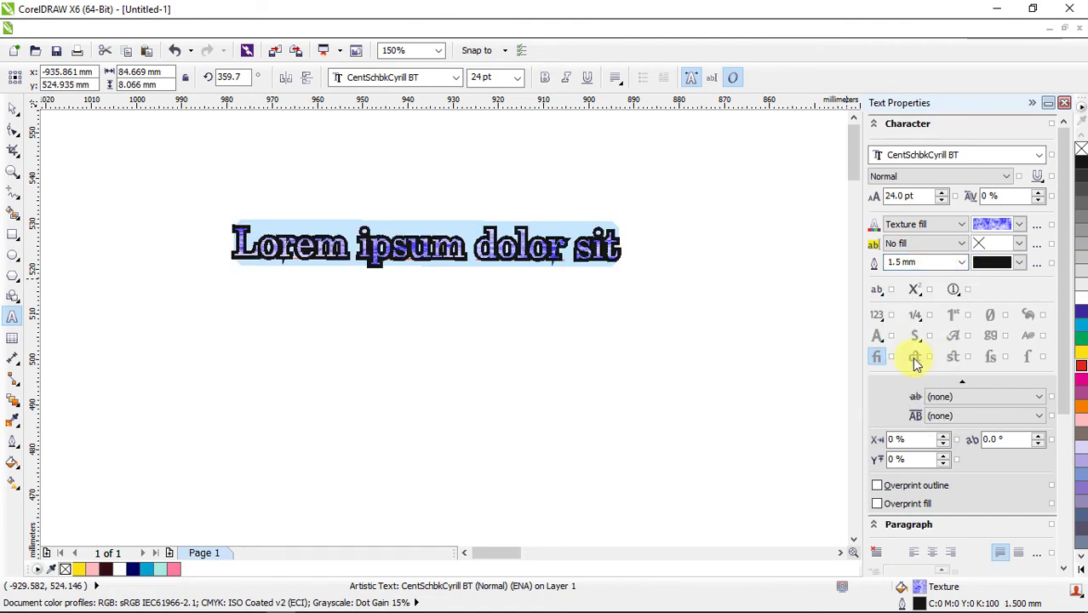
Scale the outlined text down to about 4.6 pt and enlarge it again to about 9.3 pt
scroll(317, 225, "up", 2)
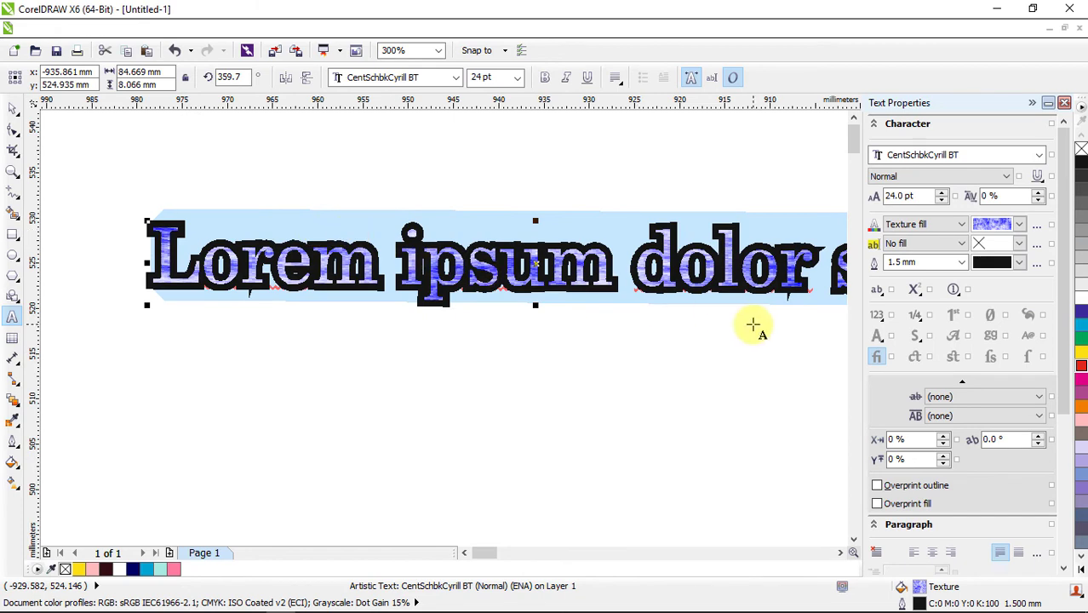
scroll(724, 319, "down", 2)
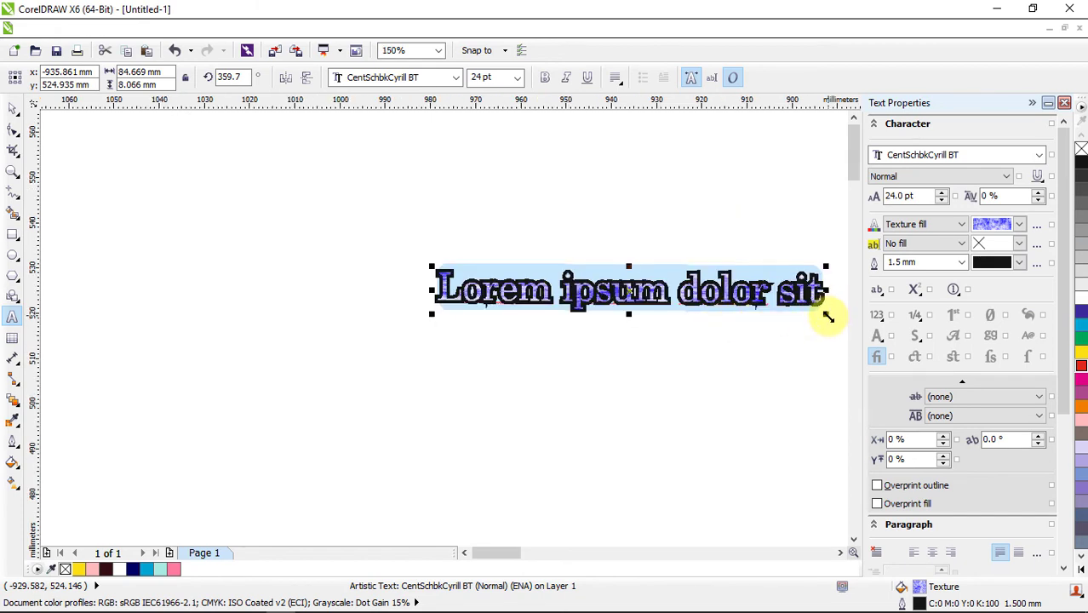
left_click_drag(827, 316, 599, 285)
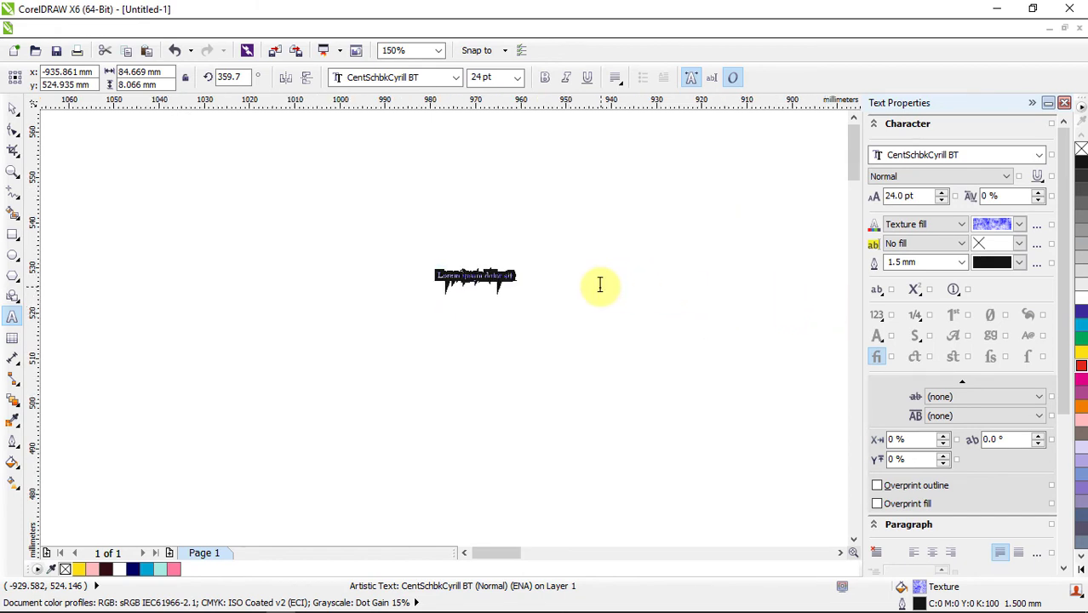
scroll(473, 279, "up", 3)
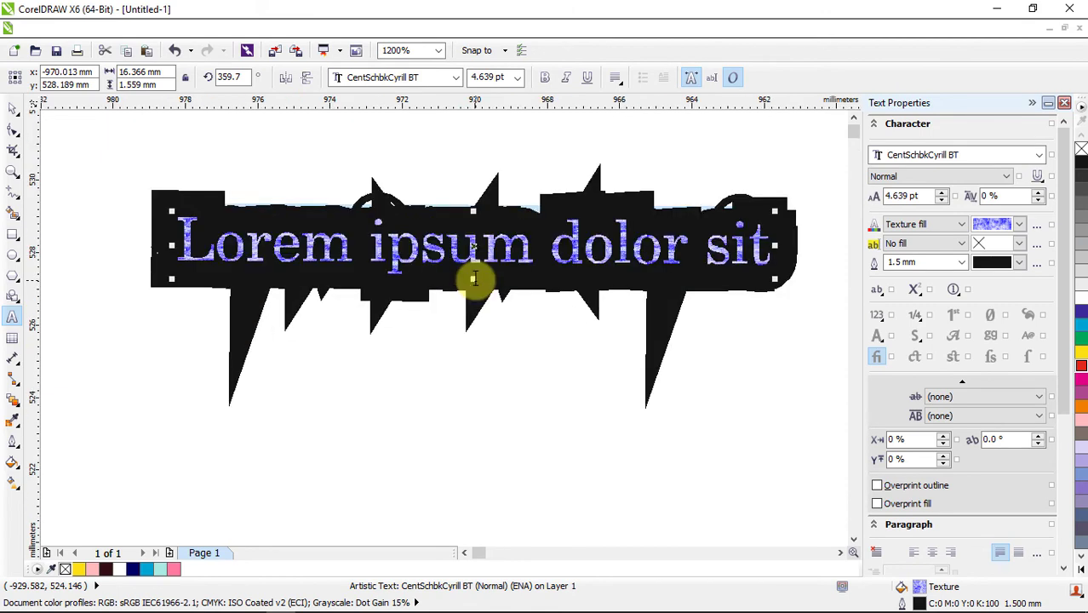
scroll(473, 279, "down", 2)
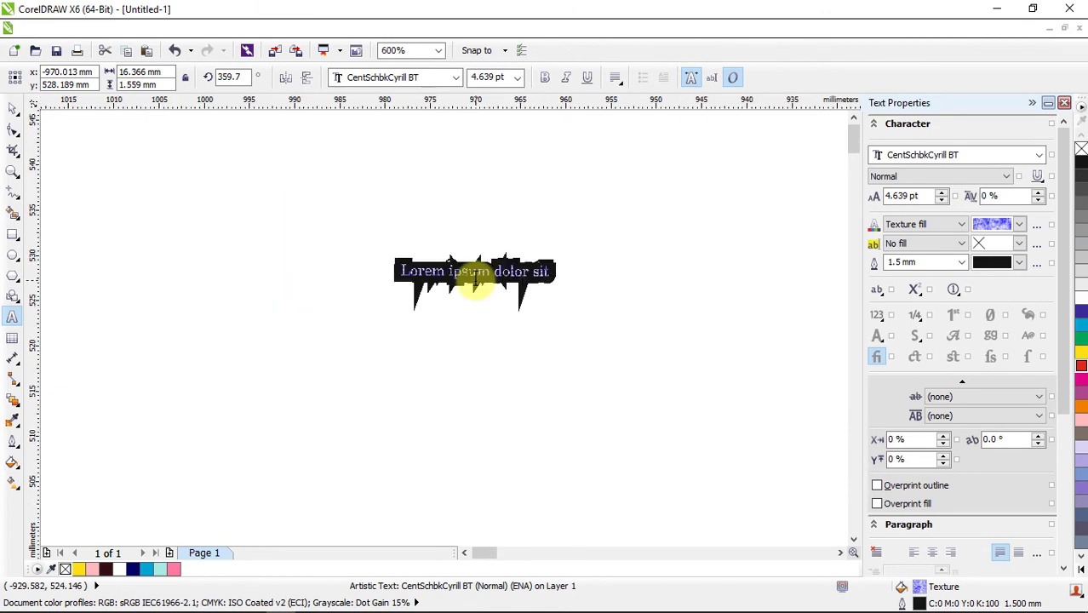
left_click_drag(554, 290, 700, 365)
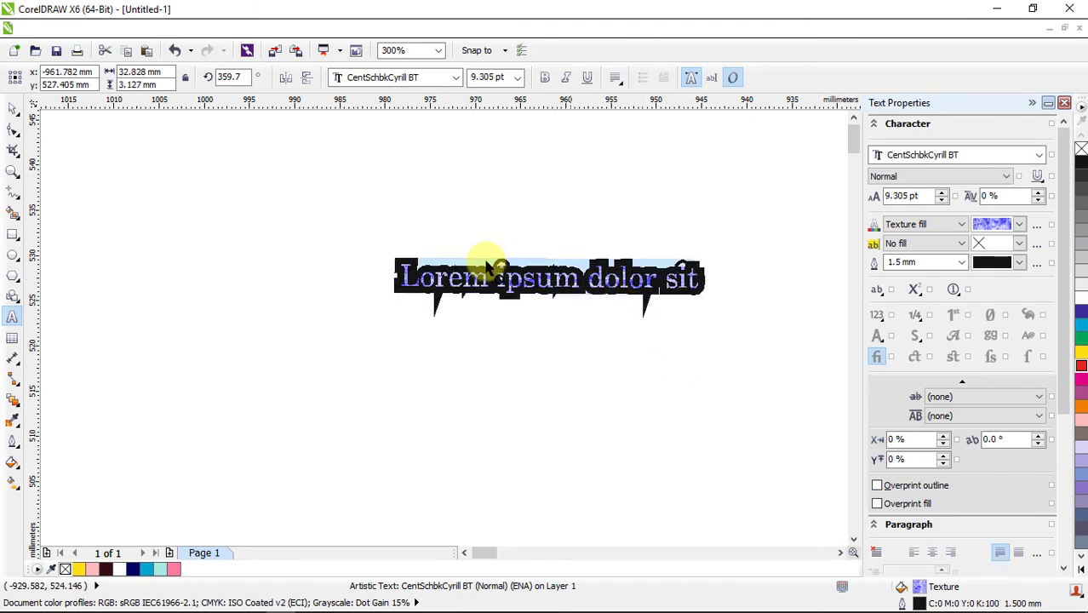
Turn on Scale with object for the text's outline and enlarge the text to about 14 pt
left_click(456, 260)
left_click(572, 281)
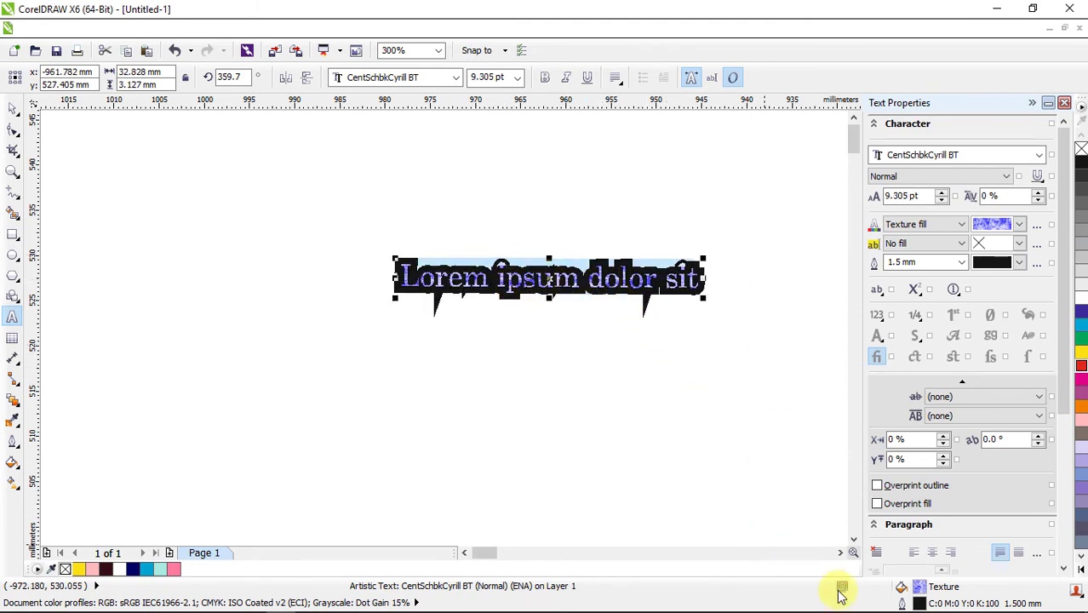
double_click(934, 604)
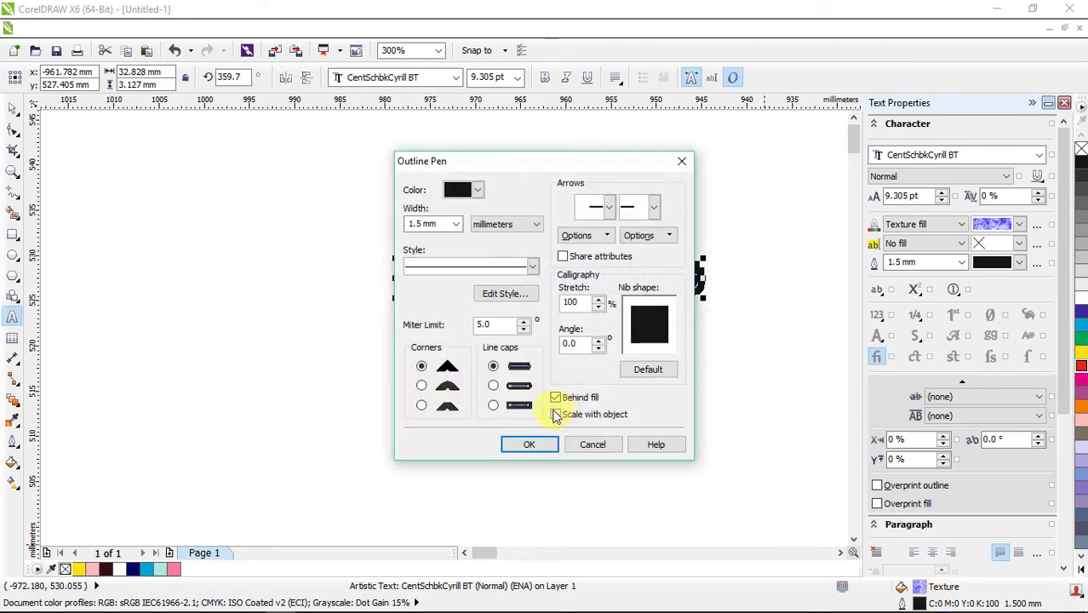
left_click(530, 444)
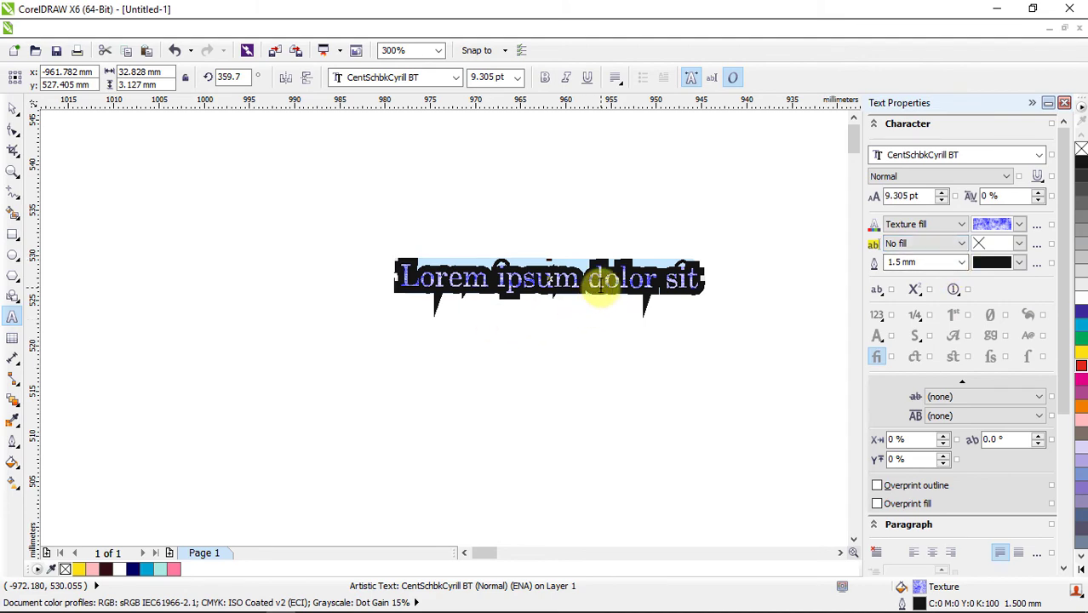
Set the text's outline width to 0.1 mm and accept the Outline Pen settings with Behind fill and Scale with object enabled
left_click(961, 262)
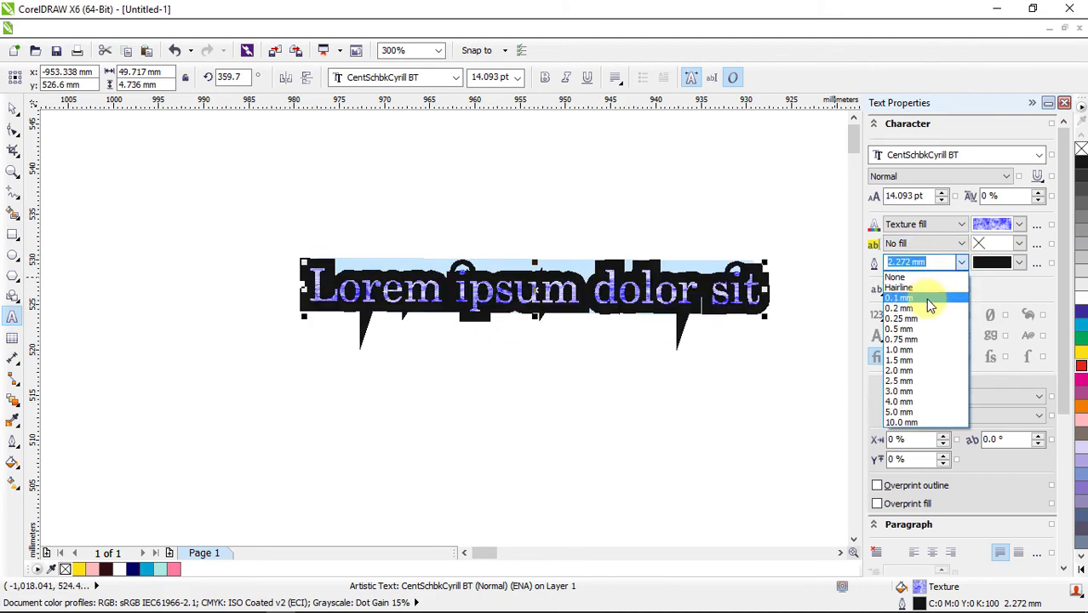
left_click(925, 298)
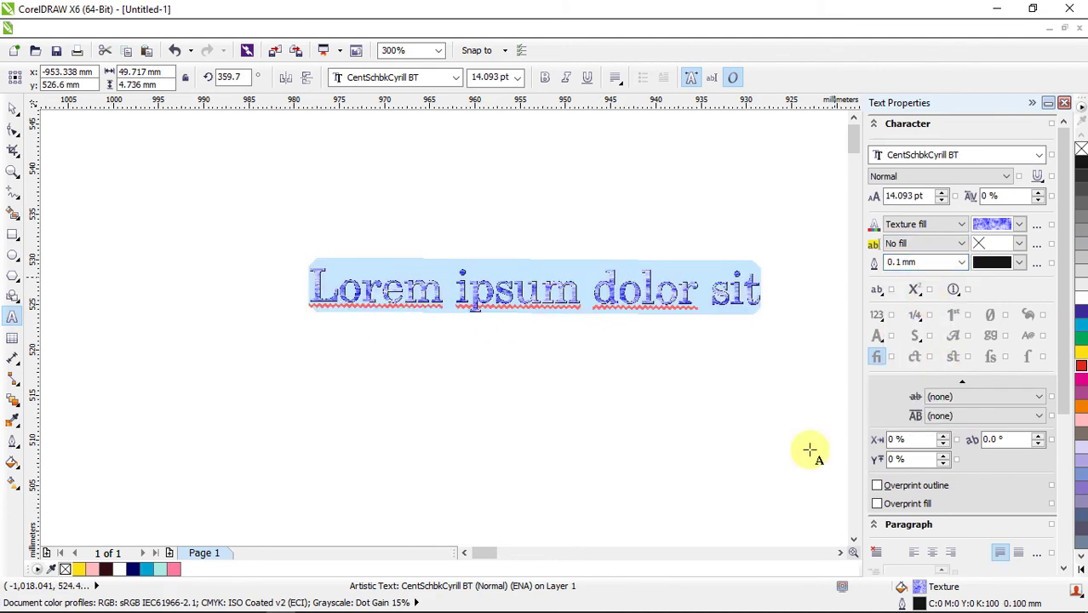
double_click(942, 602)
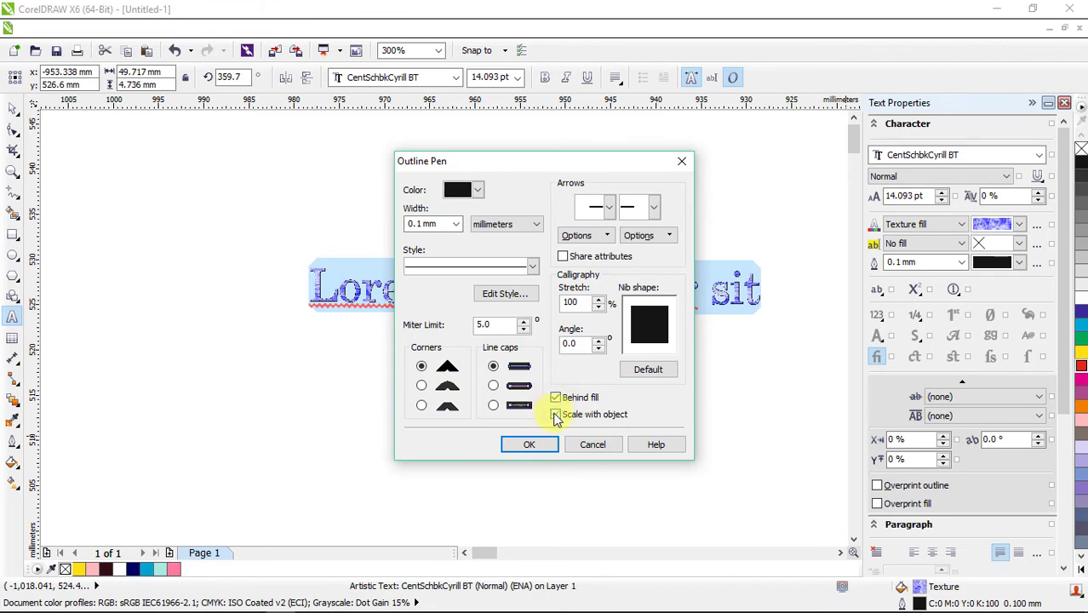
left_click(528, 446)
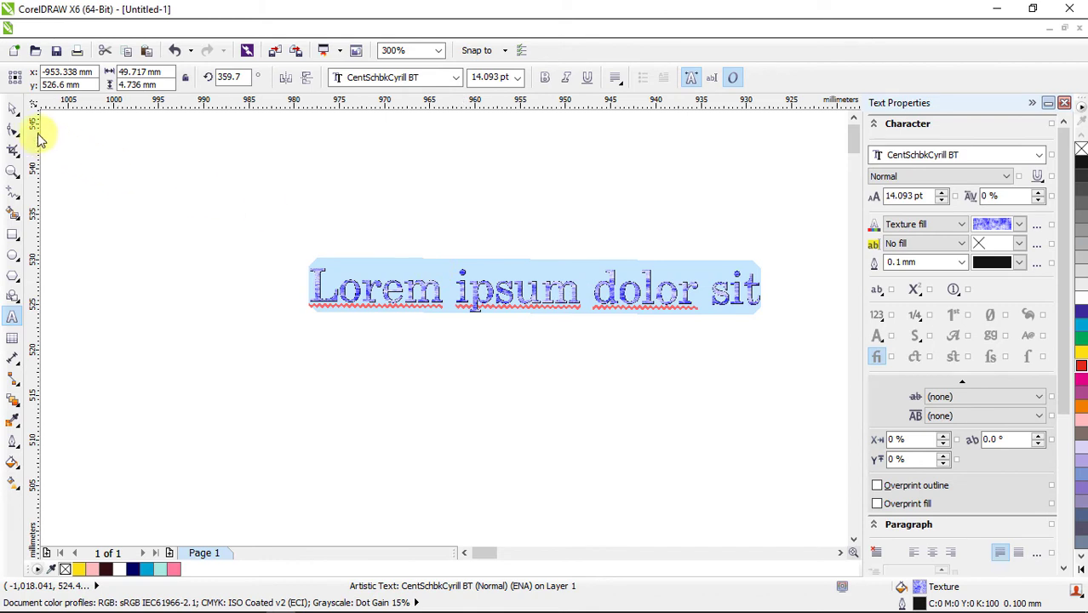
Select the text as an object and scale it proportionally down to about 1.36 pt
left_click(14, 108)
left_click(561, 284)
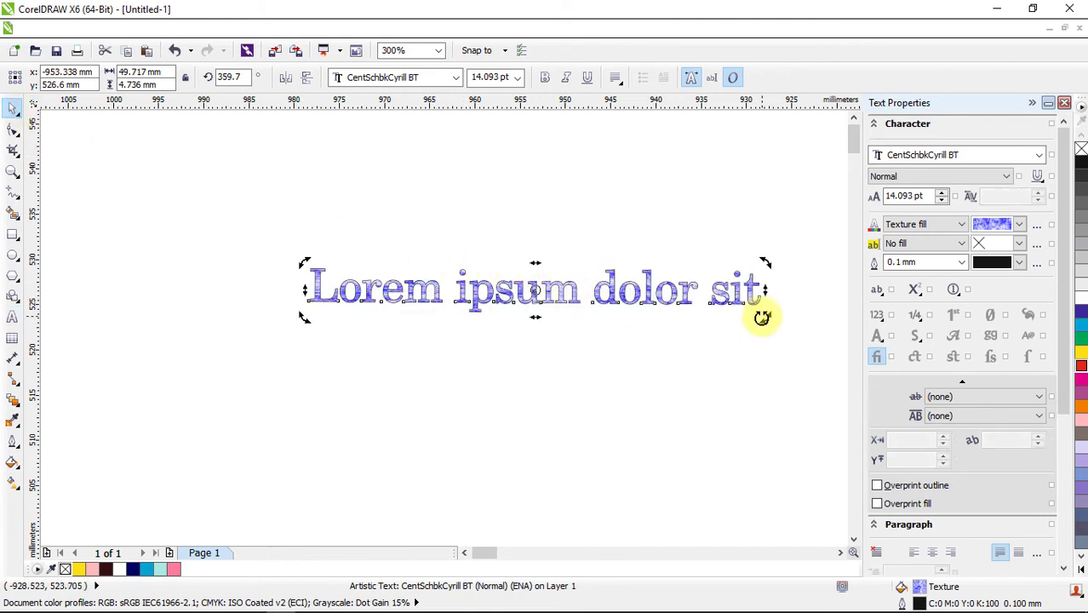
left_click(719, 295)
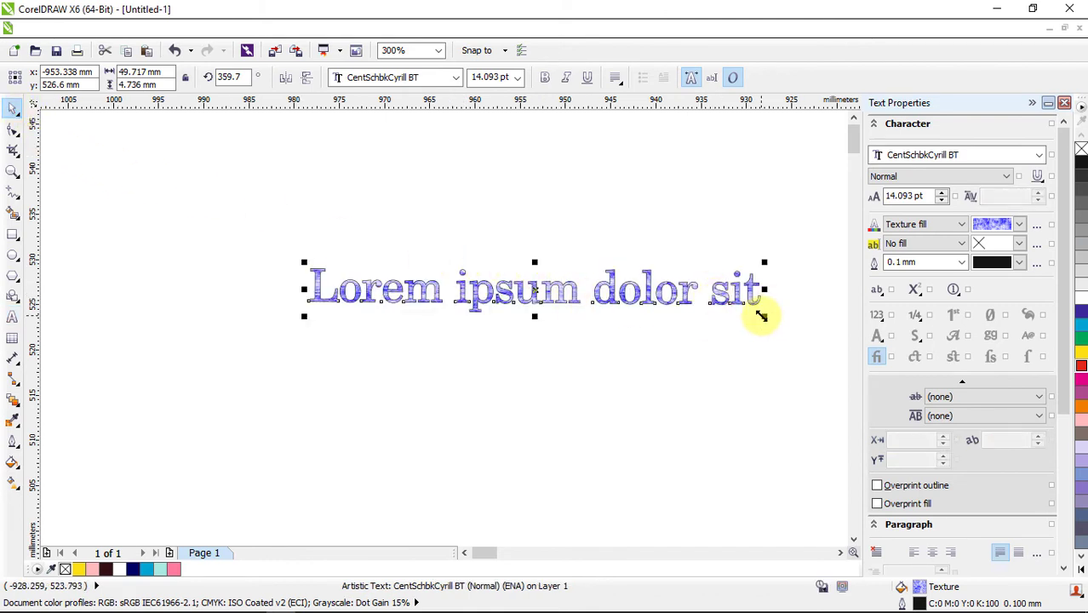
left_click_drag(764, 316, 310, 262)
scroll(310, 264, "up", 5)
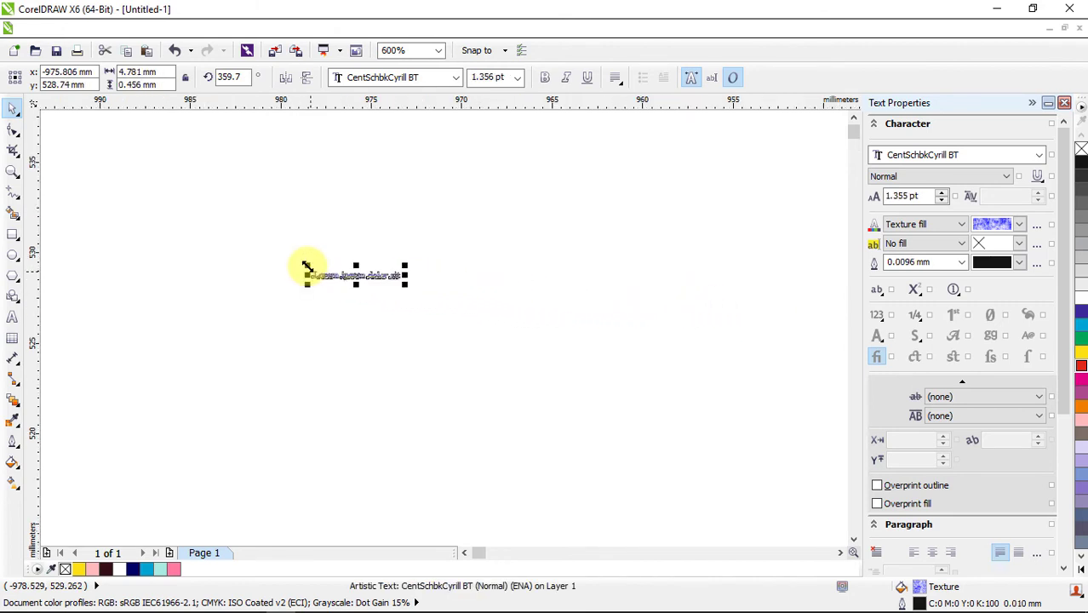
Scale the text object proportionally down to about 0.7 pt and examine its outline up close
scroll(600, 352, "up", 2)
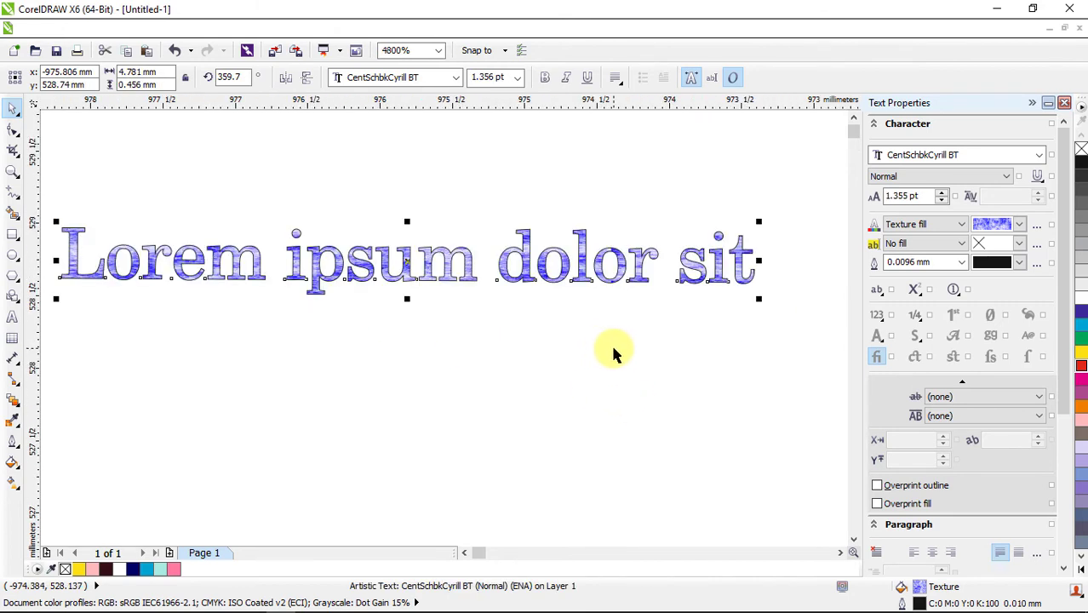
scroll(441, 356, "down", 1)
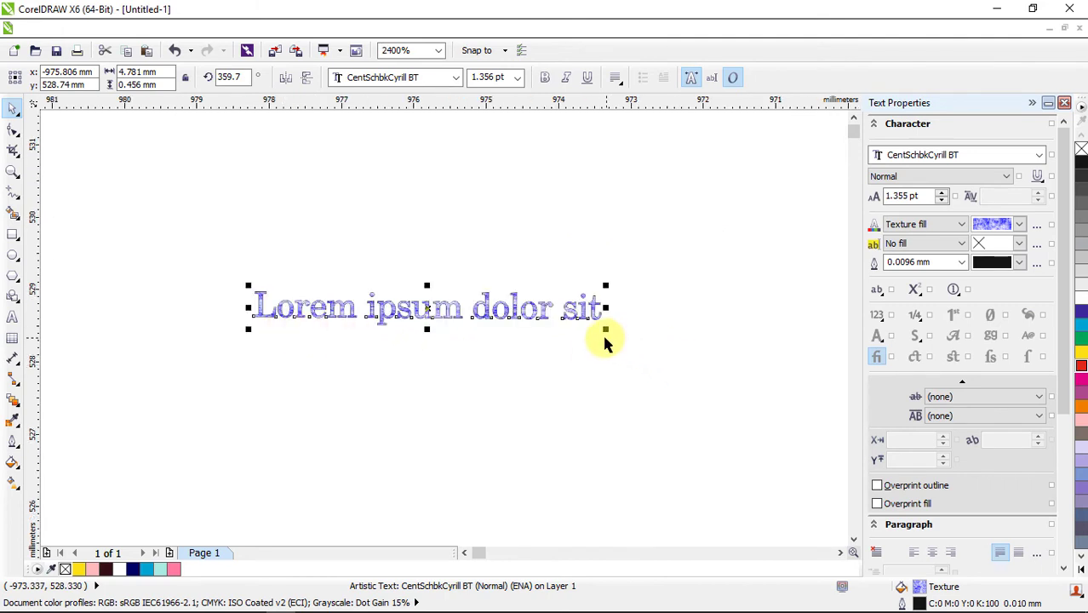
left_click_drag(605, 332, 386, 315)
scroll(385, 315, "up", 1)
scroll(385, 314, "down", 2)
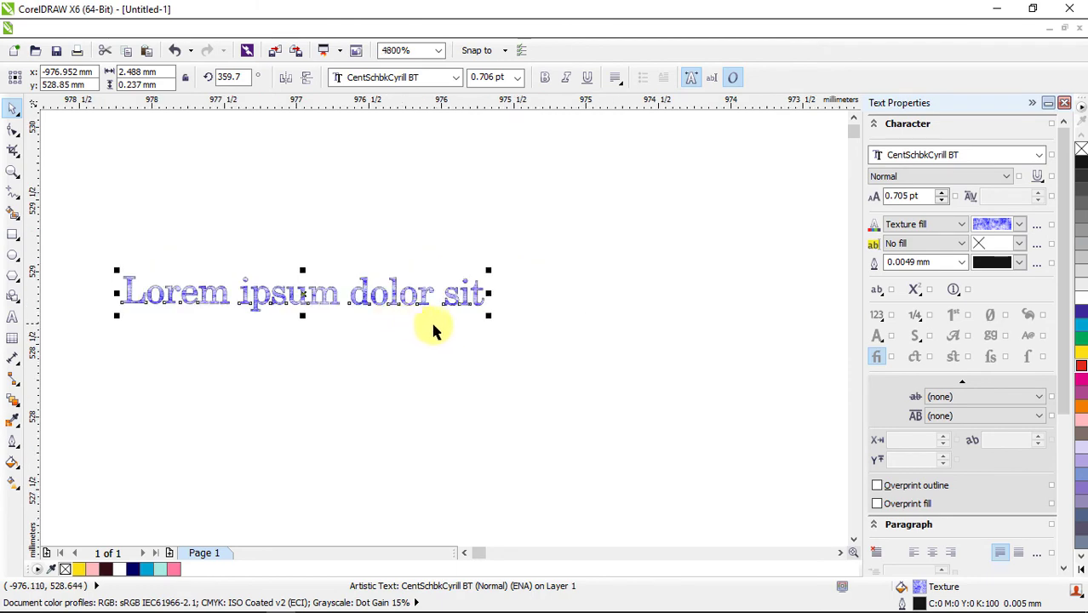
Enlarge the text object to about 1.24 pt and inspect how its outline scales
left_click_drag(491, 311, 749, 471)
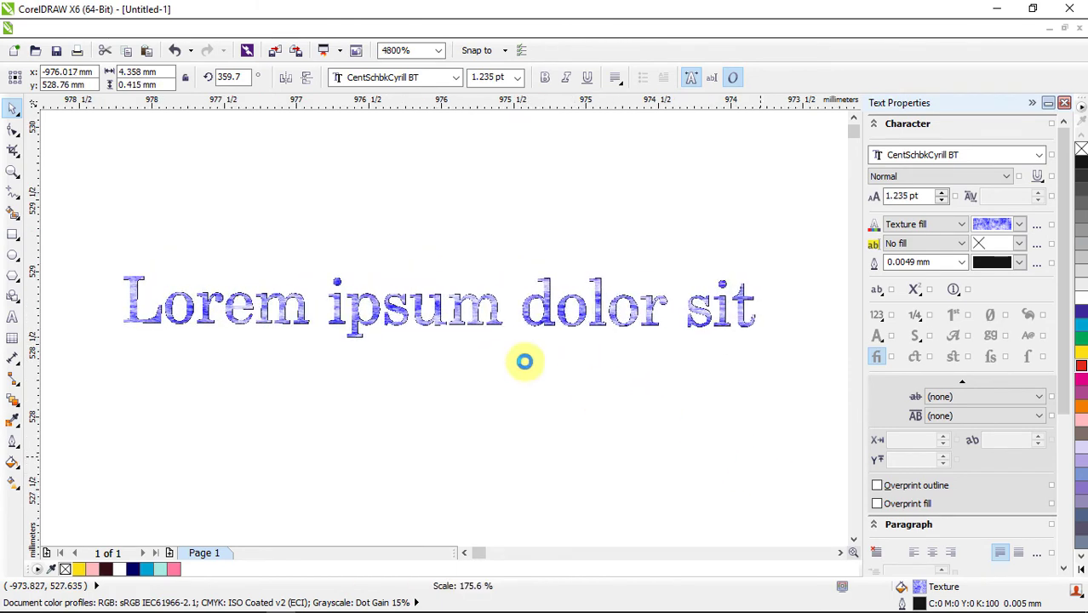
scroll(486, 357, "down", 1)
scroll(486, 357, "up", 2)
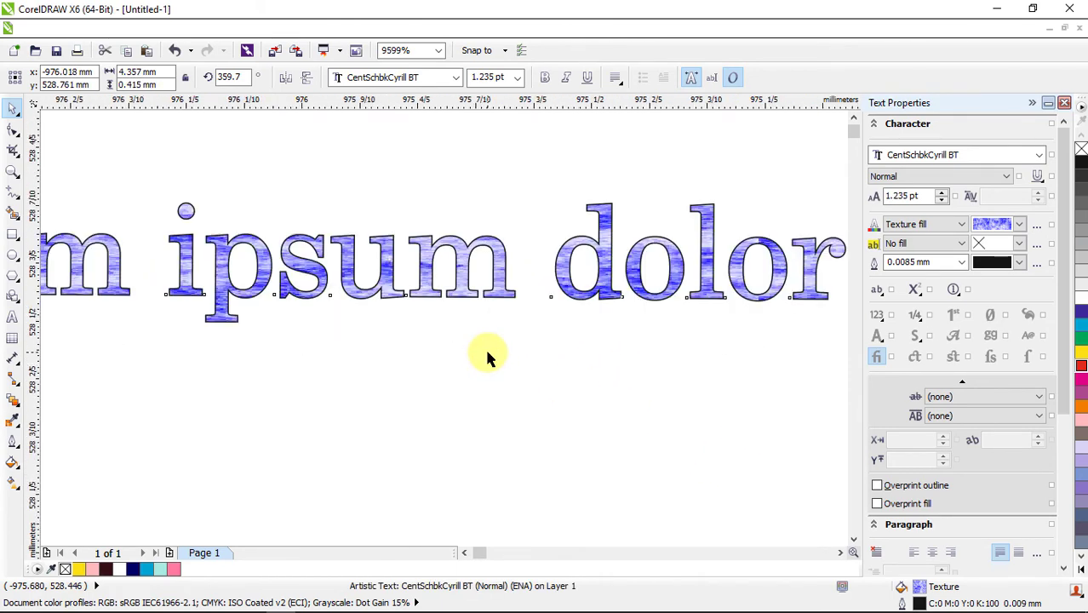
scroll(487, 352, "down", 2)
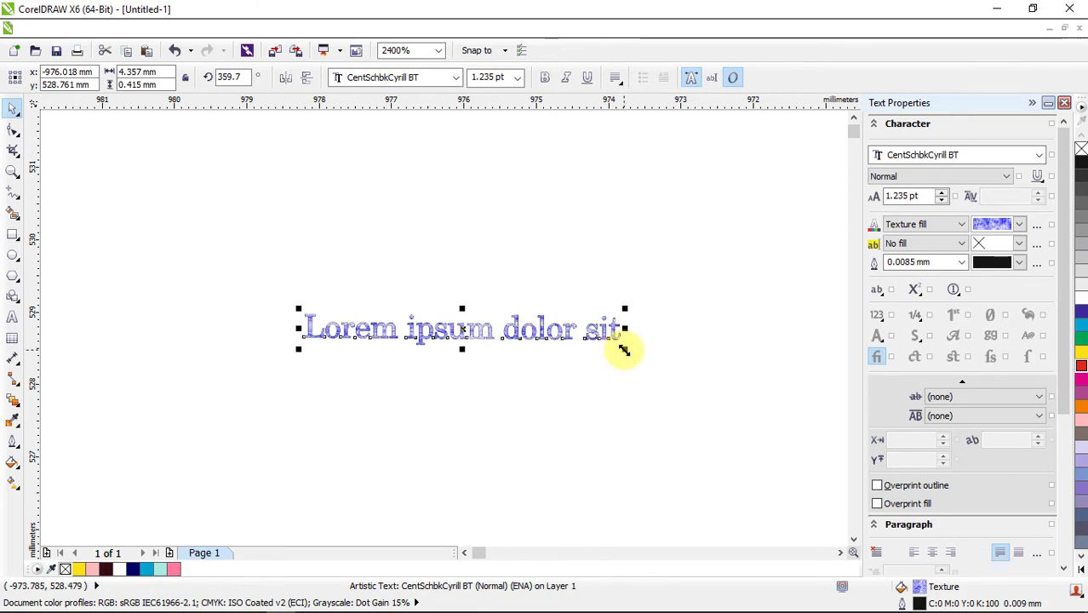
Bring the text to about 14.09 pt with a 0.25 mm outline
left_click_drag(624, 347, 723, 435)
key("F12")
left_click(590, 444)
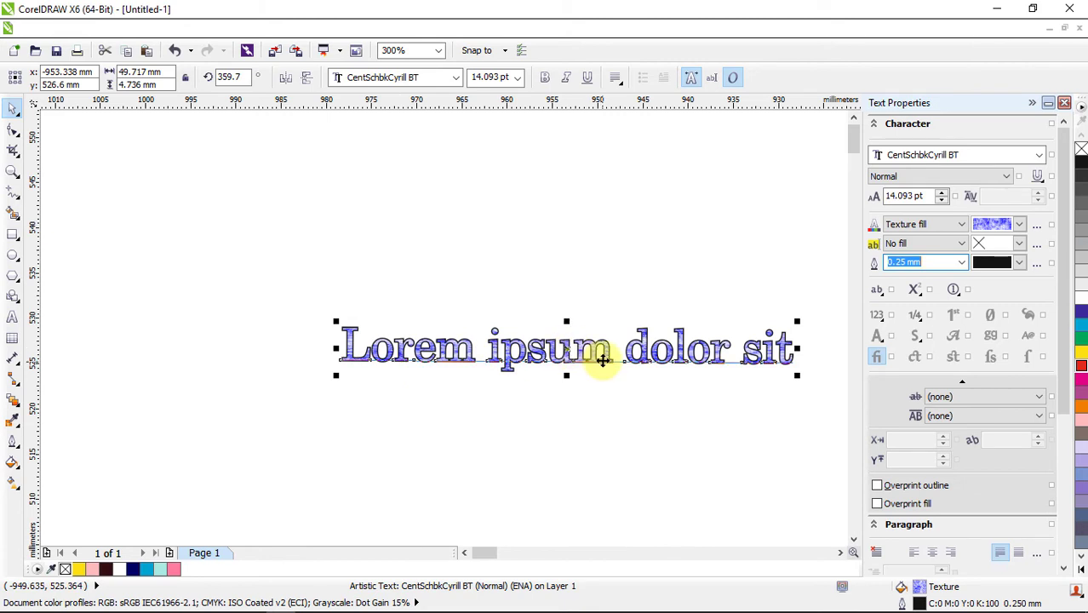
Move the text object to about X -958.9 mm, Y 532.2 mm and open it for text editing
left_click(464, 350)
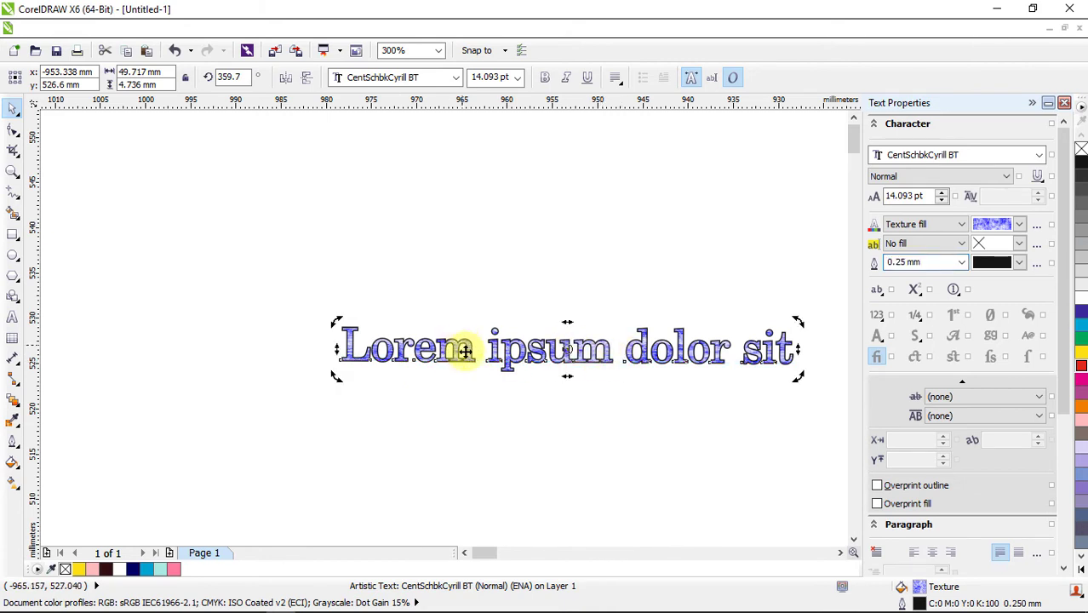
key("Escape")
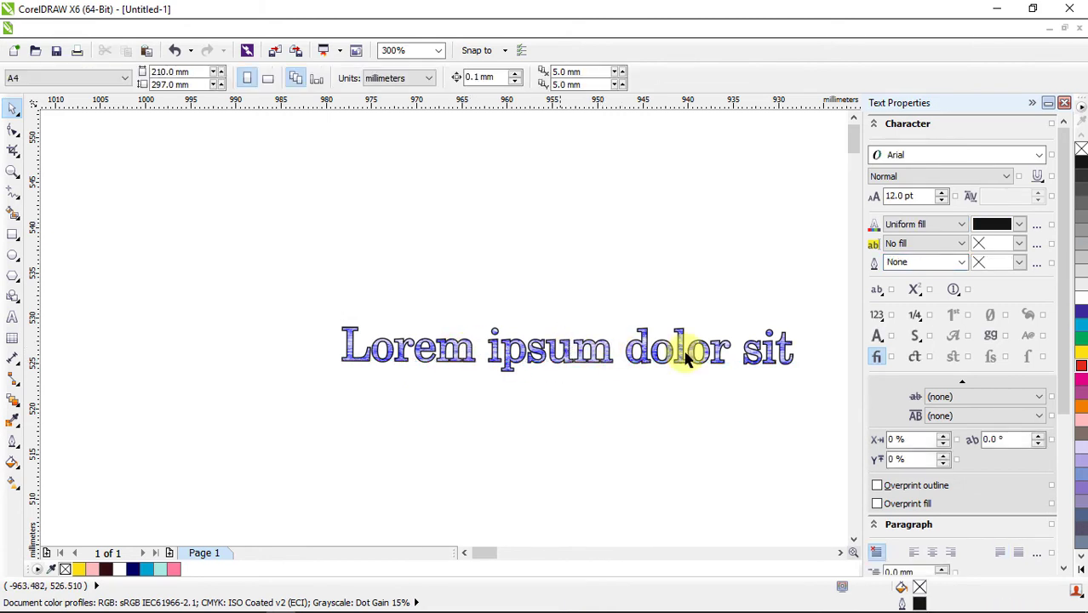
mouse_move(651, 347)
left_mouse_down()
mouse_move(591, 317)
mouse_move(595, 293)
left_mouse_up()
double_click(597, 294)
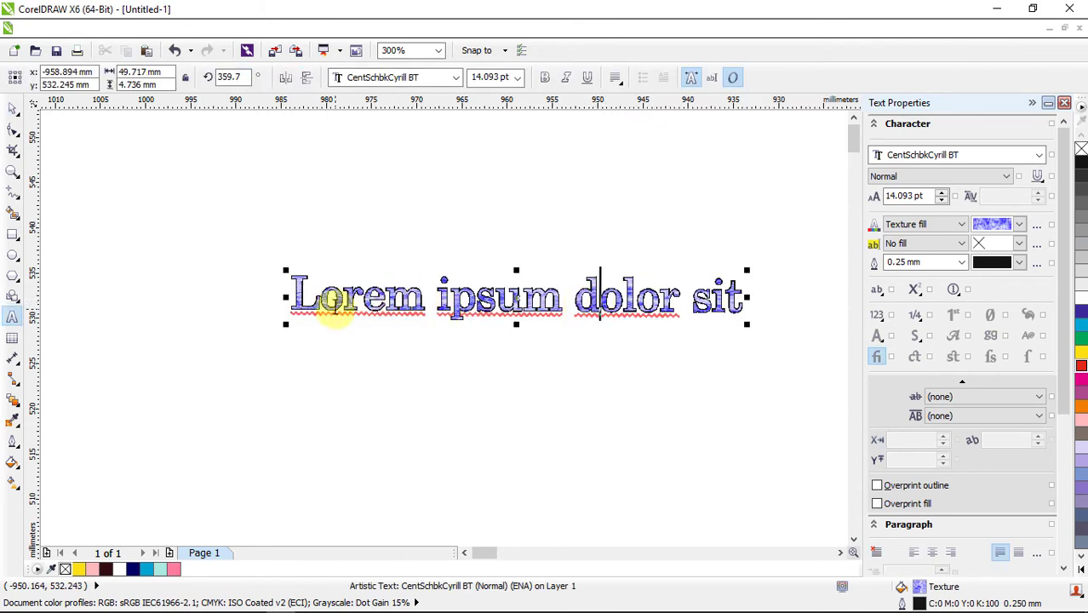
Select the initial letter L and try various horizontal character offsets on it, settling on -10 %
left_click_drag(426, 298, 316, 292)
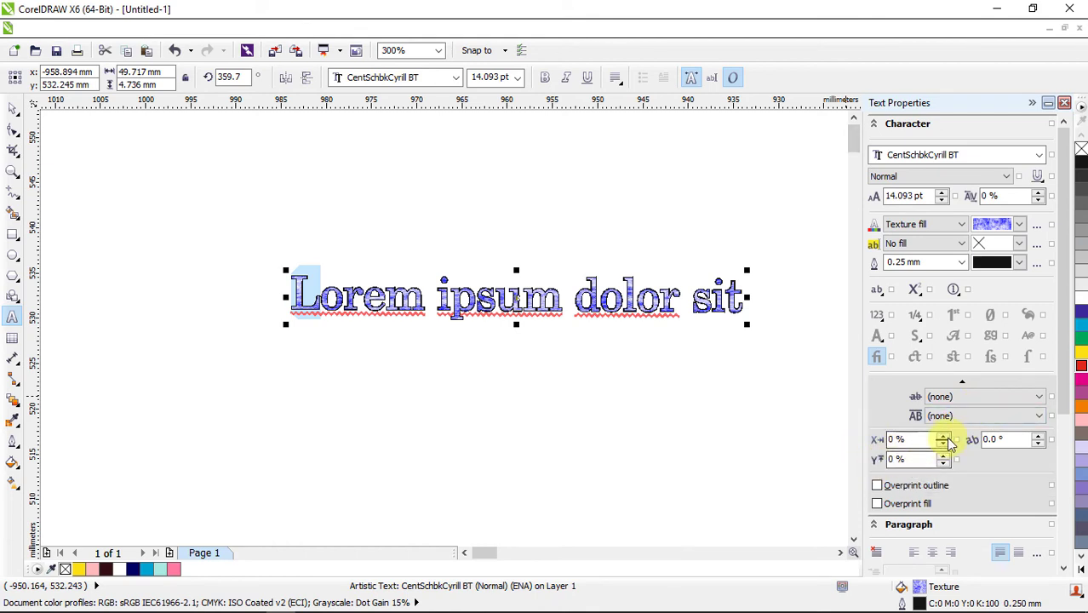
left_click_drag(947, 437, 948, 443)
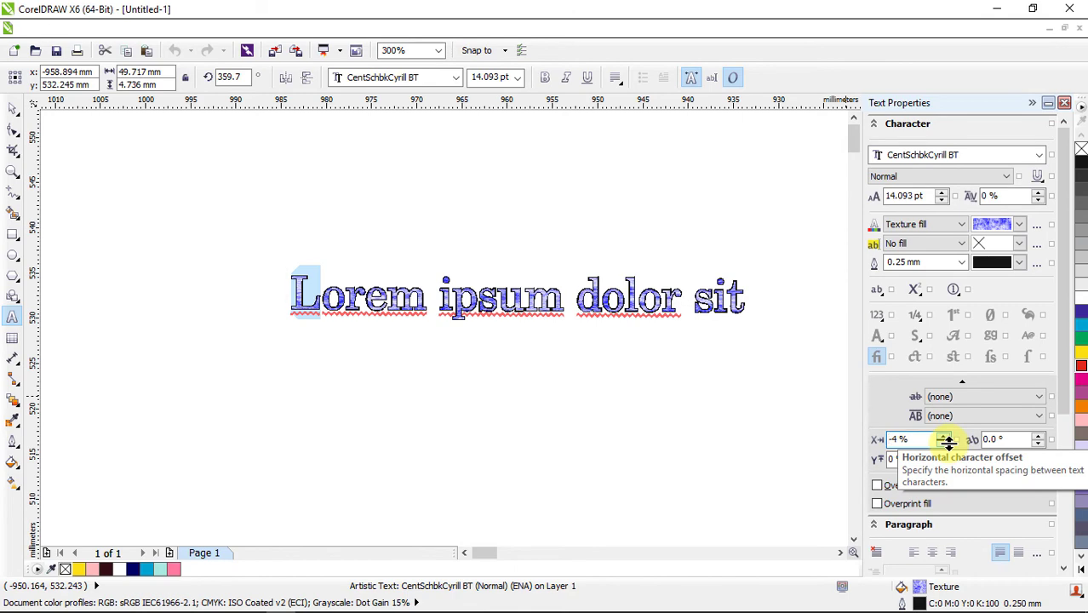
left_click_drag(947, 443, 946, 213)
left_click_drag(940, 288, 952, 481)
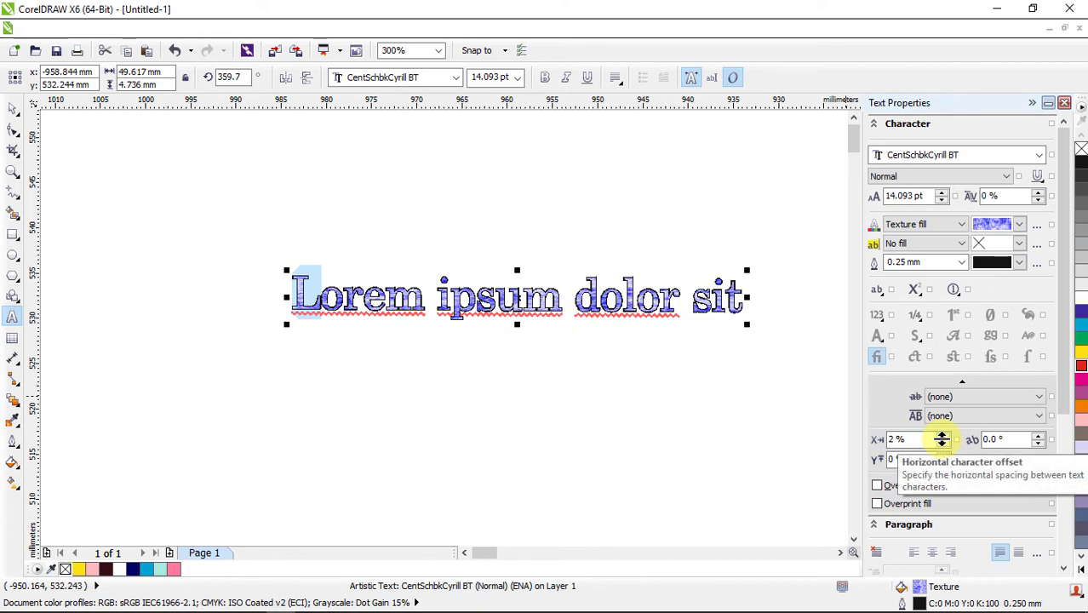
left_click_drag(941, 438, 942, 386)
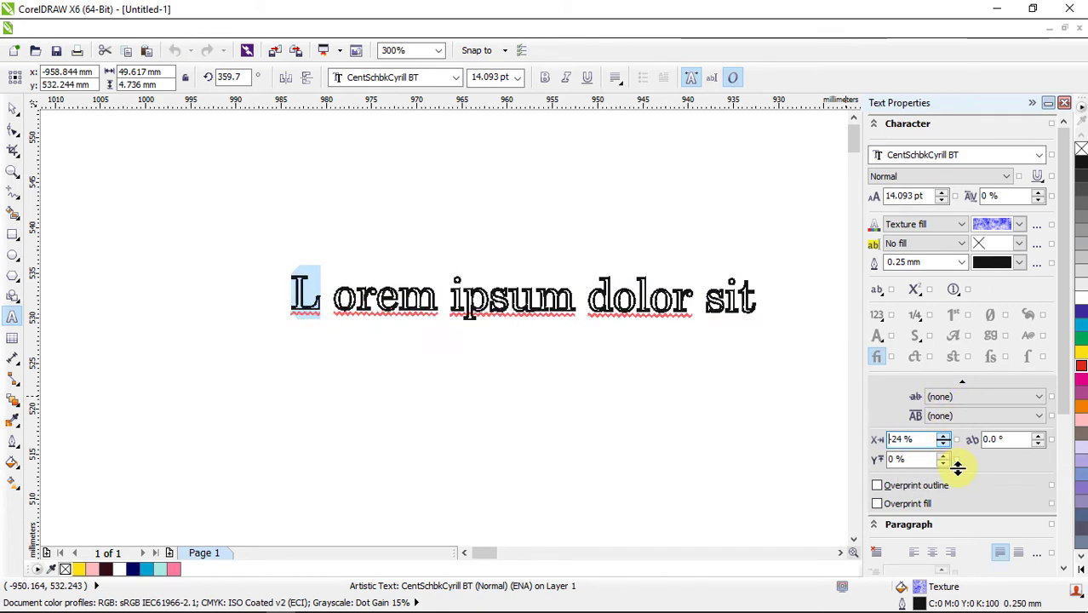
mouse_move(954, 429)
left_mouse_down()
mouse_move(939, 411)
mouse_move(944, 436)
left_mouse_up()
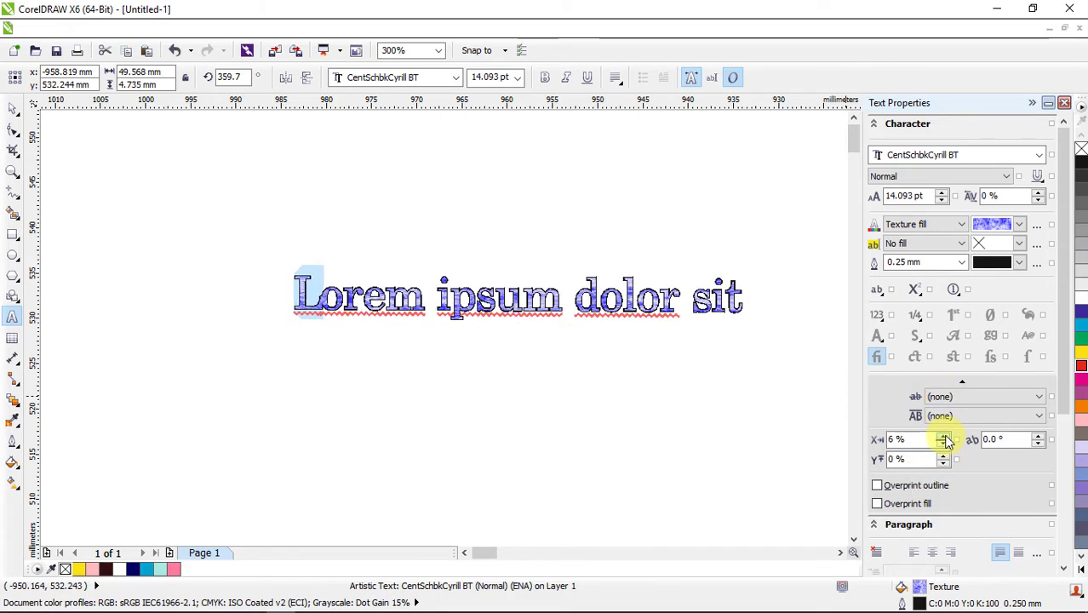
left_click(945, 439)
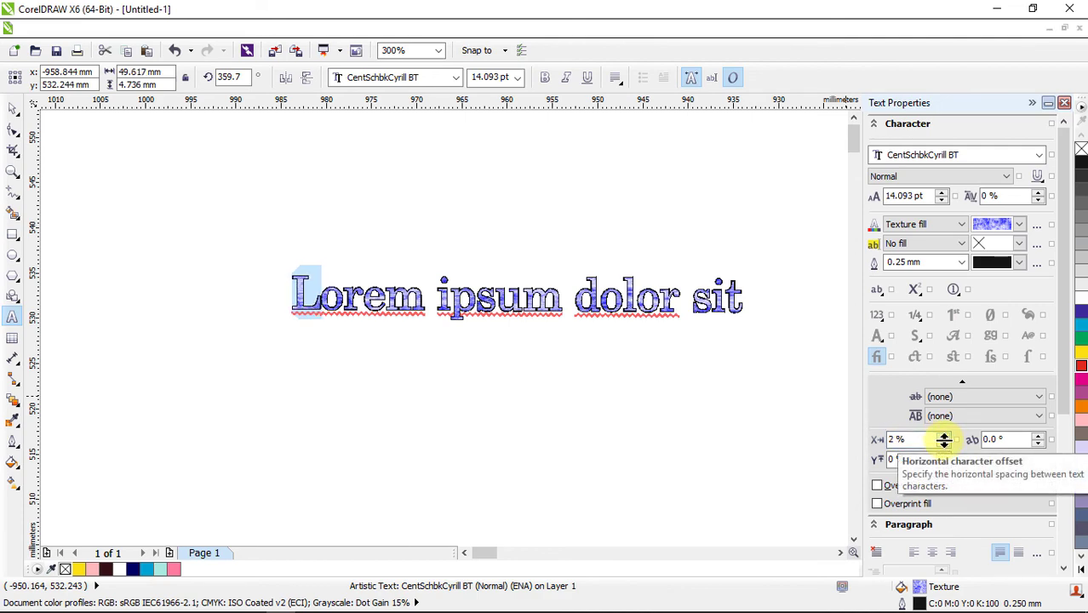
mouse_move(943, 439)
left_mouse_down()
mouse_move(938, 415)
mouse_move(945, 449)
left_mouse_up()
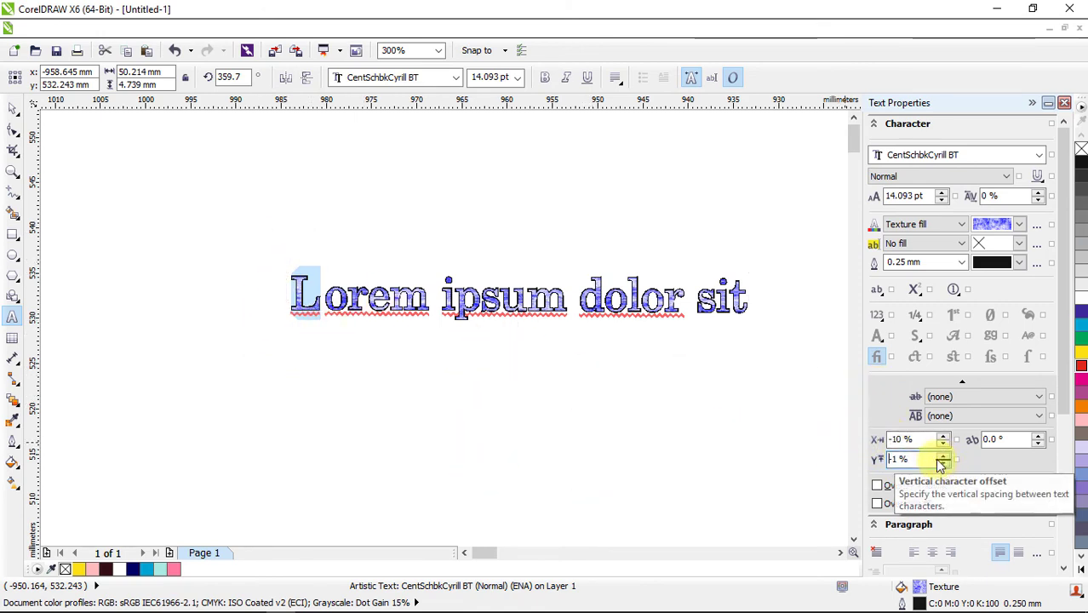
Set the vertical character offset of the letter L to -16 % and try out the character angle on it
mouse_move(940, 462)
left_mouse_down()
mouse_move(934, 381)
mouse_move(952, 462)
mouse_move(937, 401)
mouse_move(944, 486)
mouse_move(940, 383)
mouse_move(942, 462)
mouse_move(942, 432)
mouse_move(952, 460)
left_mouse_up()
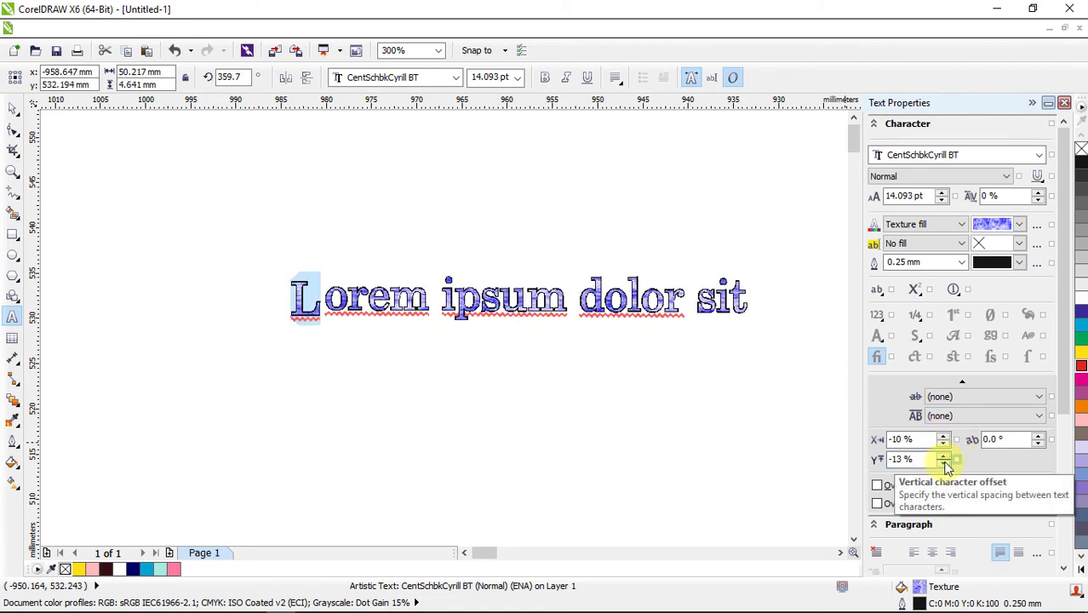
left_click_drag(943, 461, 943, 460)
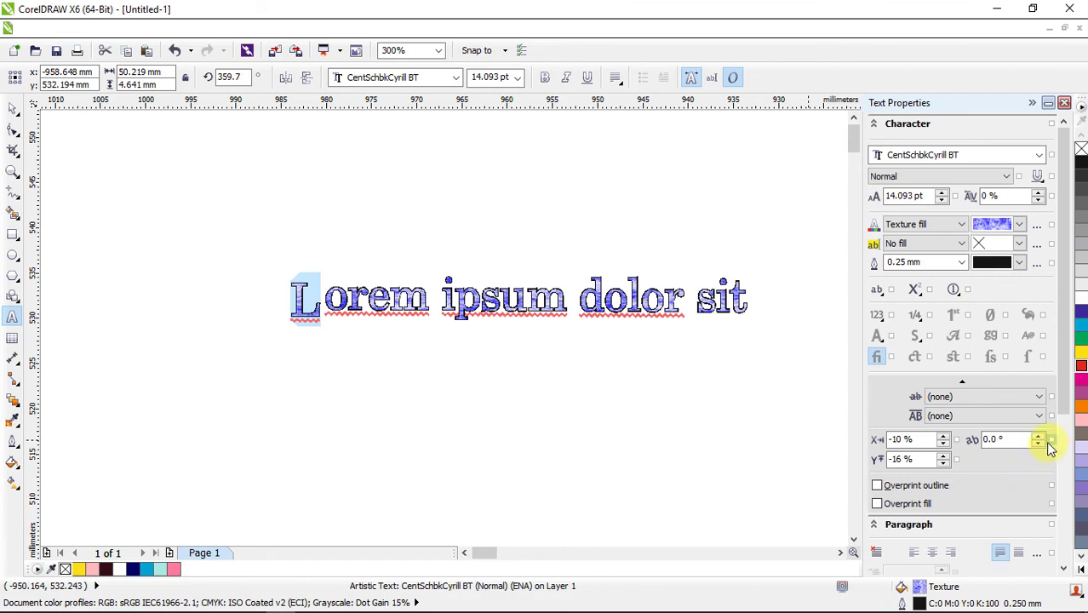
mouse_move(1040, 438)
left_mouse_down()
mouse_move(1037, 428)
mouse_move(1041, 485)
mouse_move(1031, 424)
mouse_move(1039, 485)
mouse_move(1030, 391)
mouse_move(1042, 496)
mouse_move(1031, 396)
mouse_move(1039, 437)
left_mouse_up()
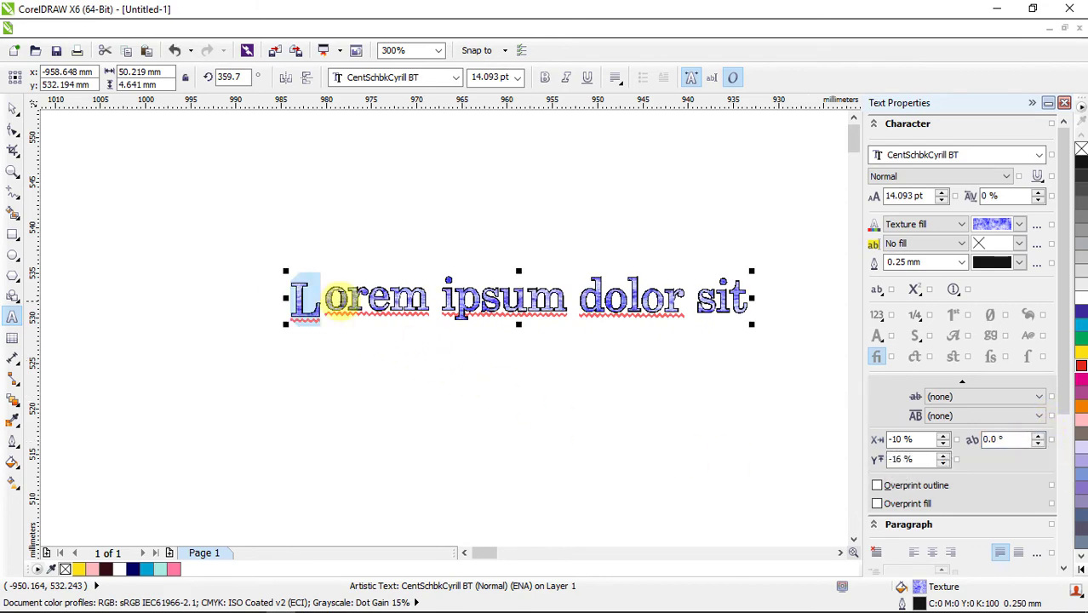
Select the letter o after the initial L and set its character angle to 55°
left_click(346, 300)
left_click_drag(323, 299, 324, 300)
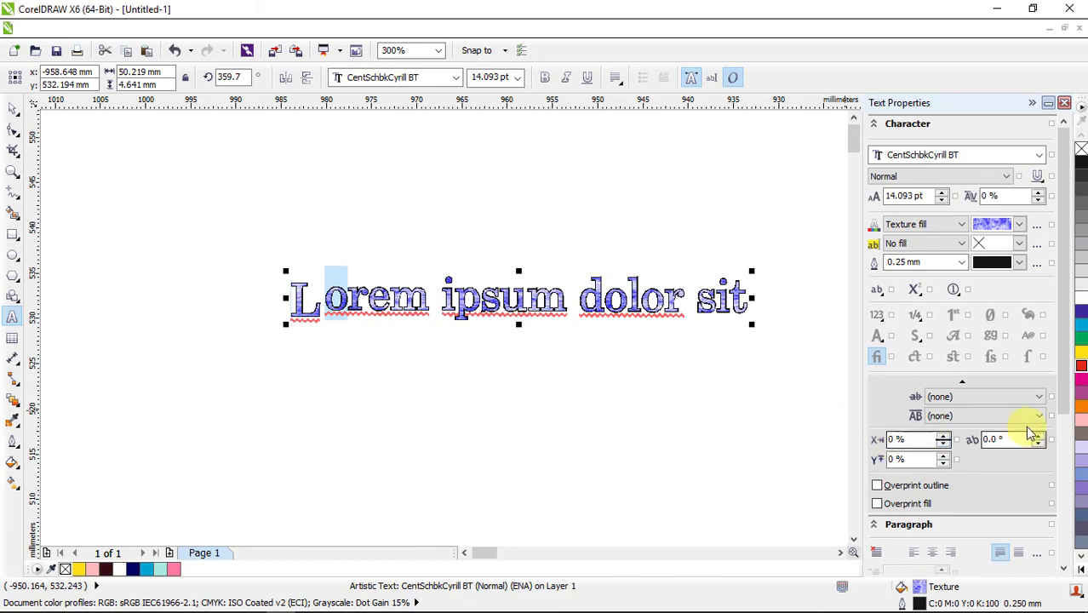
left_click_drag(1040, 439, 968, 439)
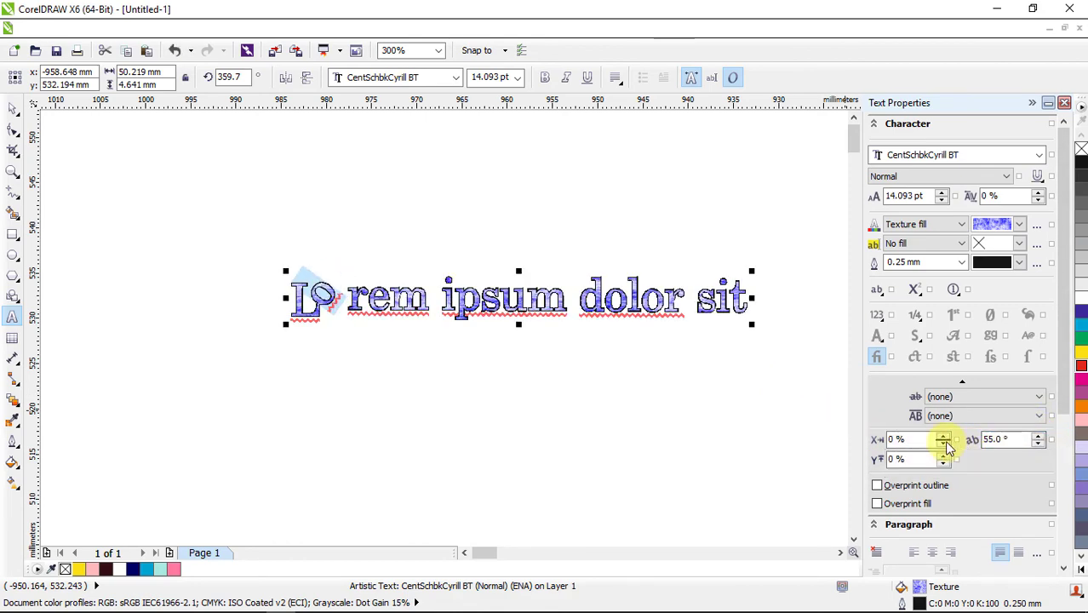
Raise the rotated letter o with a positive vertical offset and change its character angle to 225°
left_click(943, 457)
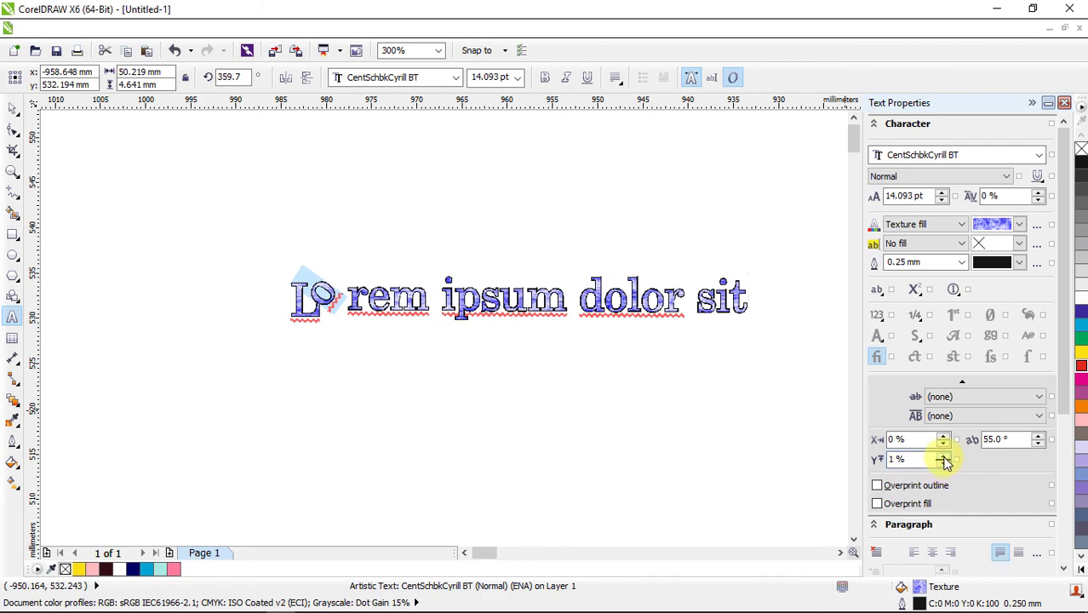
left_click_drag(943, 459, 942, 439)
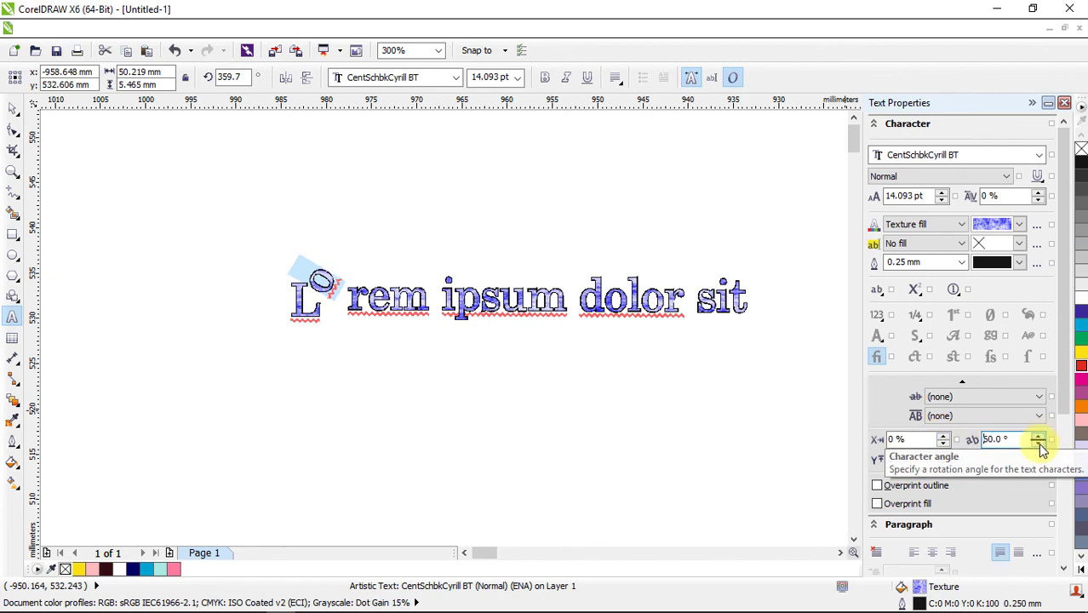
left_click_drag(1040, 441, 1037, 432)
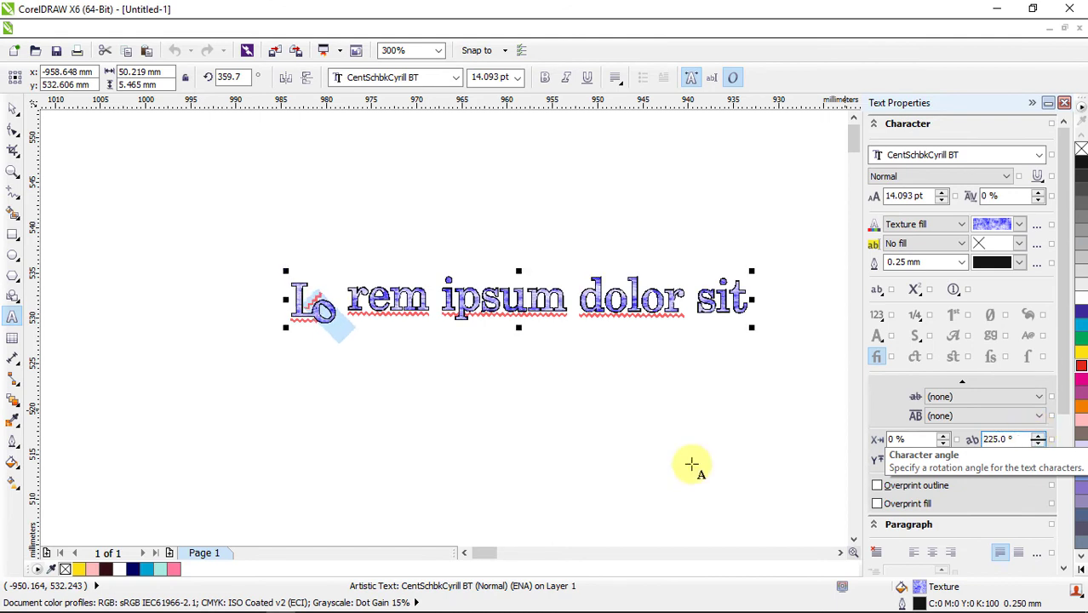
Give the word "ipsum" a horizontal offset of -21 %, a vertical offset of 72 % and a character angle of -15°
left_click(448, 304)
double_click(460, 305)
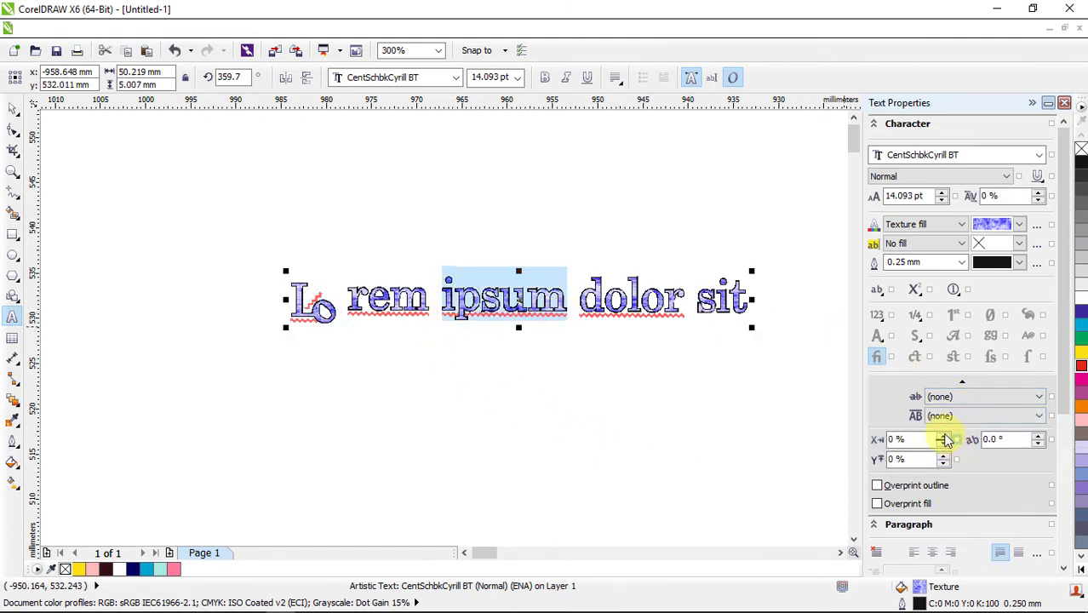
left_click_drag(945, 439, 965, 418)
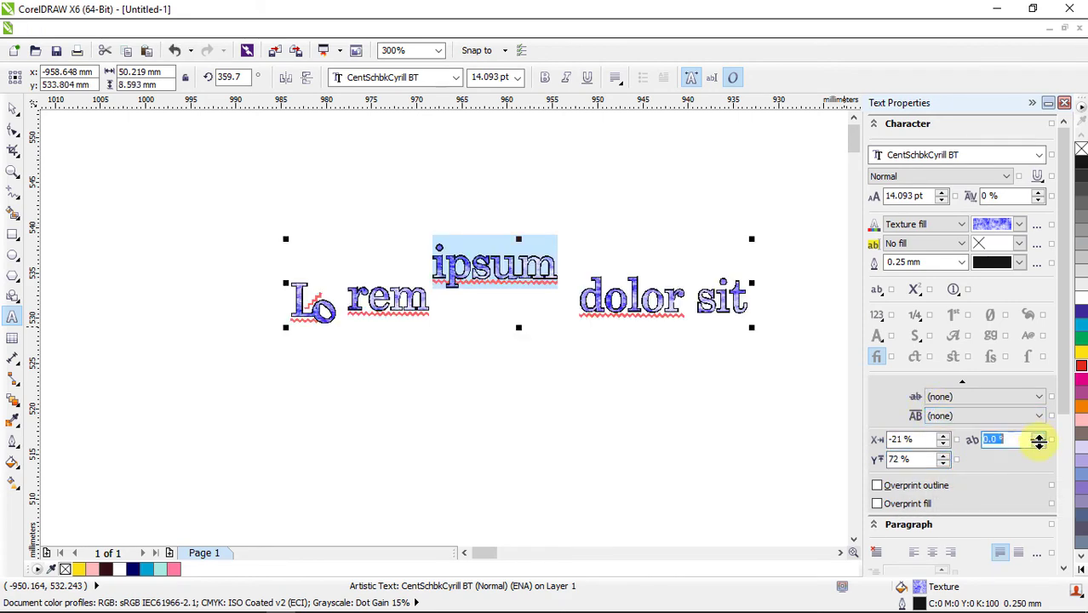
left_click_drag(1038, 439, 1039, 440)
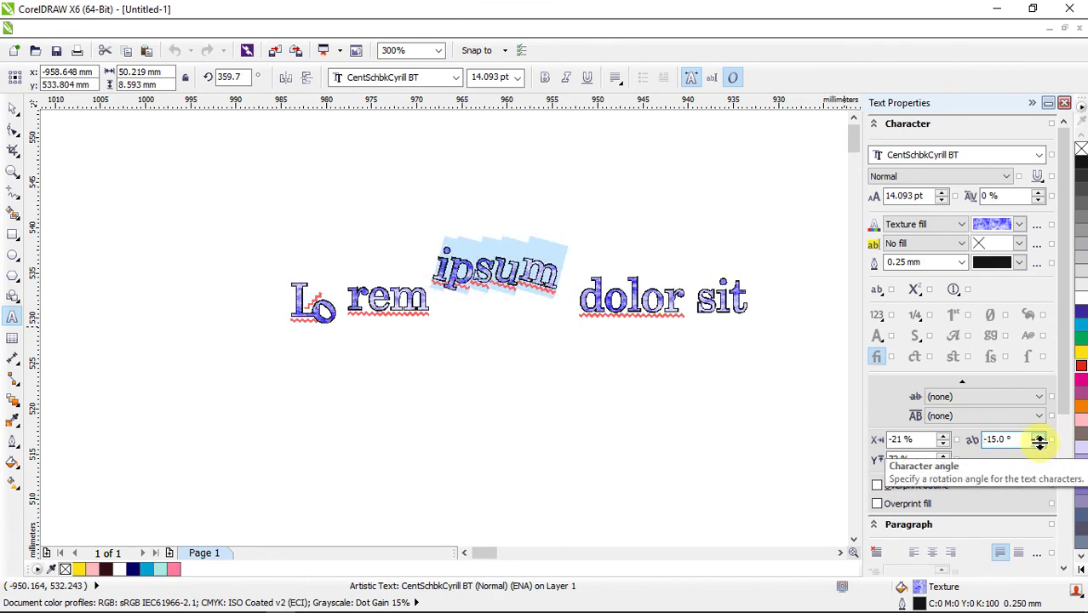
left_click(13, 114)
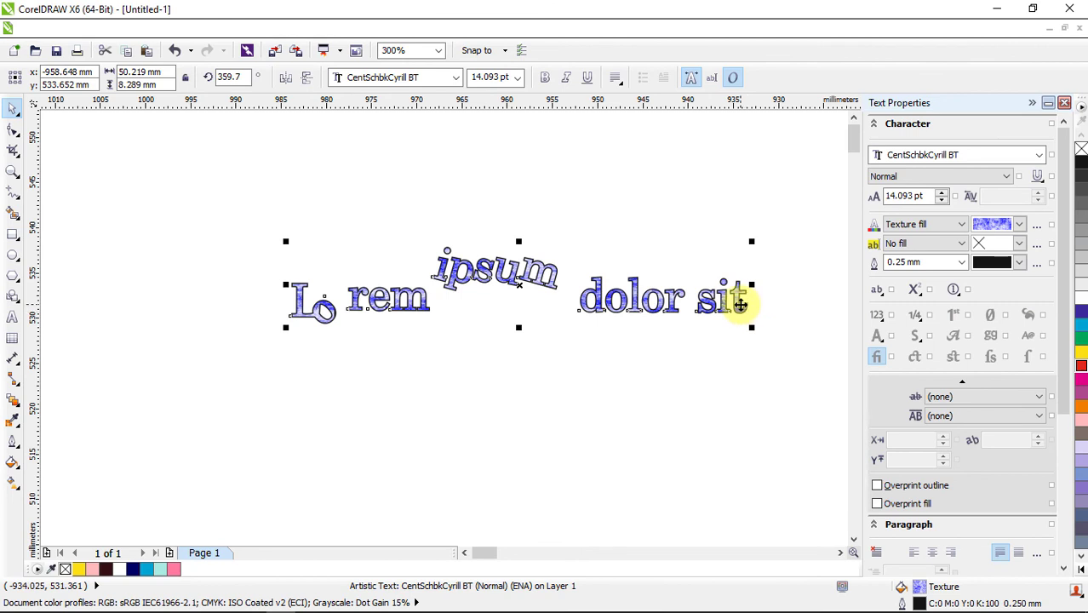
Undo the offset and angle changes on the word "ipsum" and the letter o
key("ctrl+z")
key("ctrl+z")
key("ctrl+z")
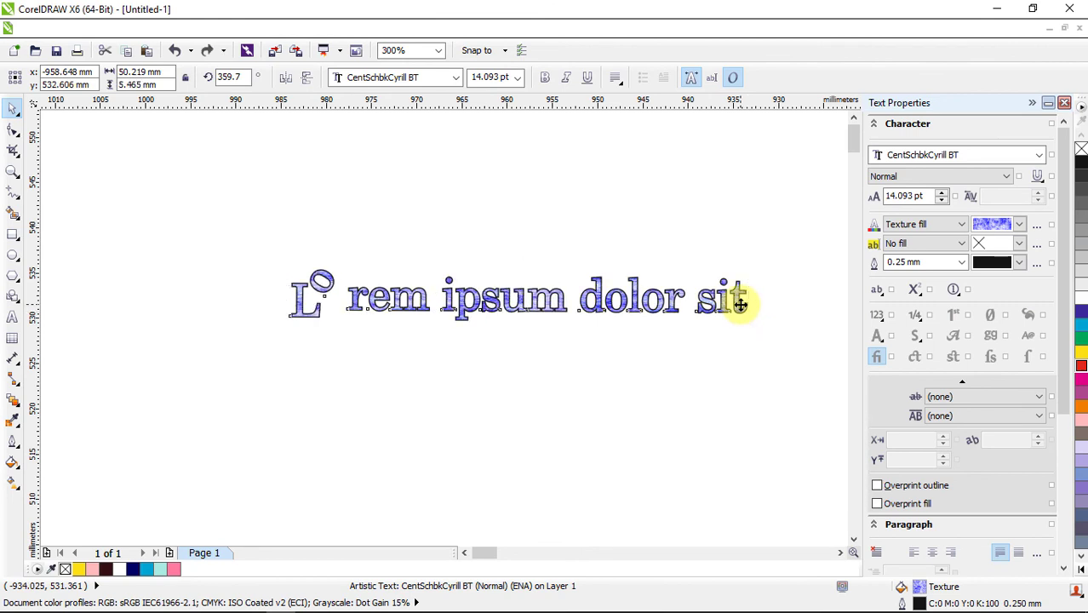
key("ctrl+z")
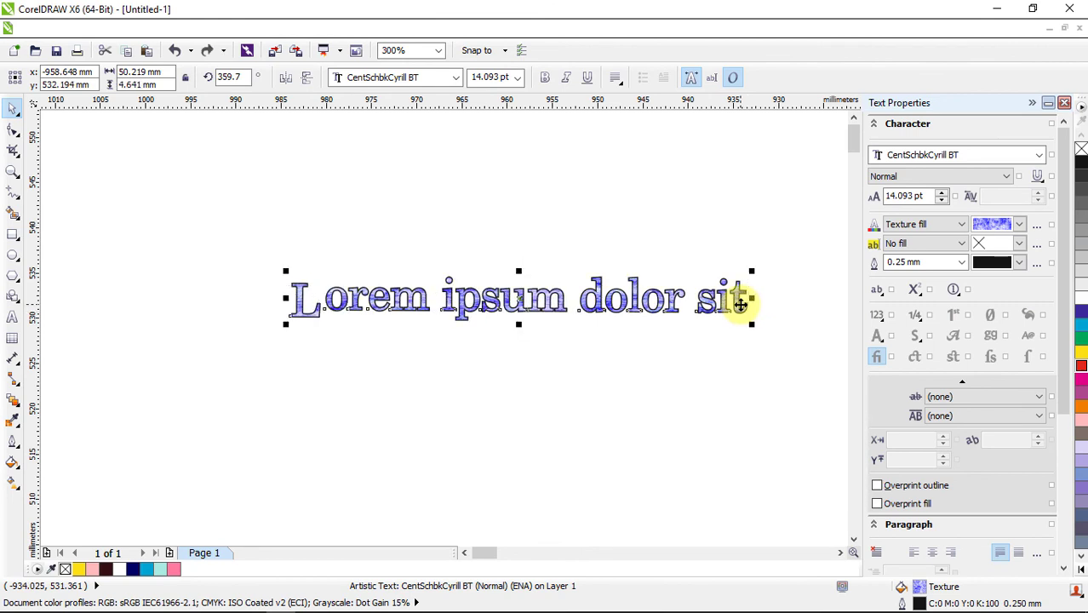
Try a Single Thin underline on the whole text and undo it
left_click(922, 156)
left_click(926, 160)
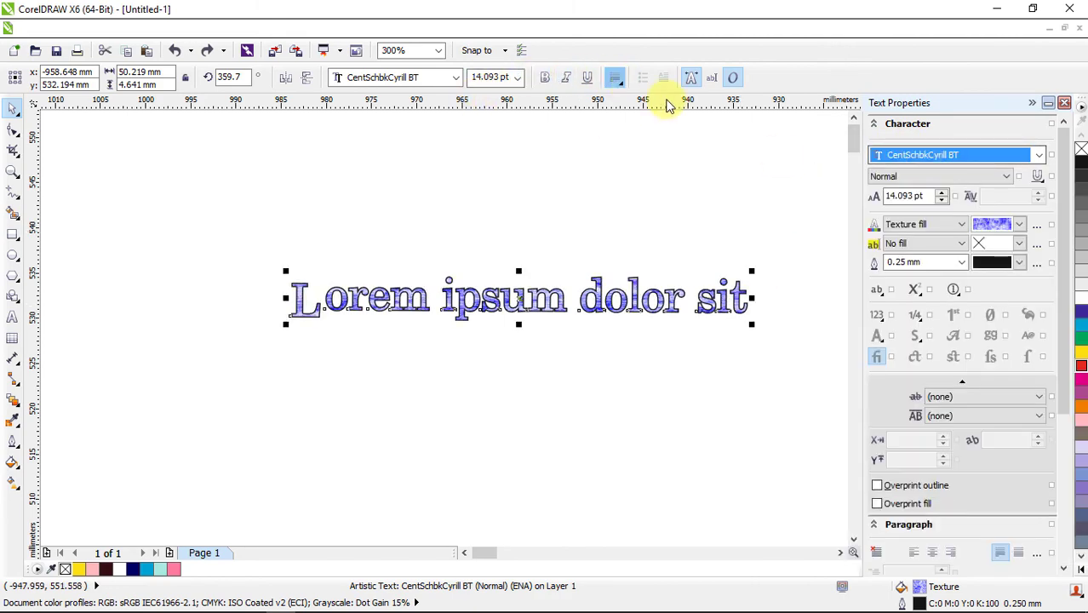
left_click(1038, 177)
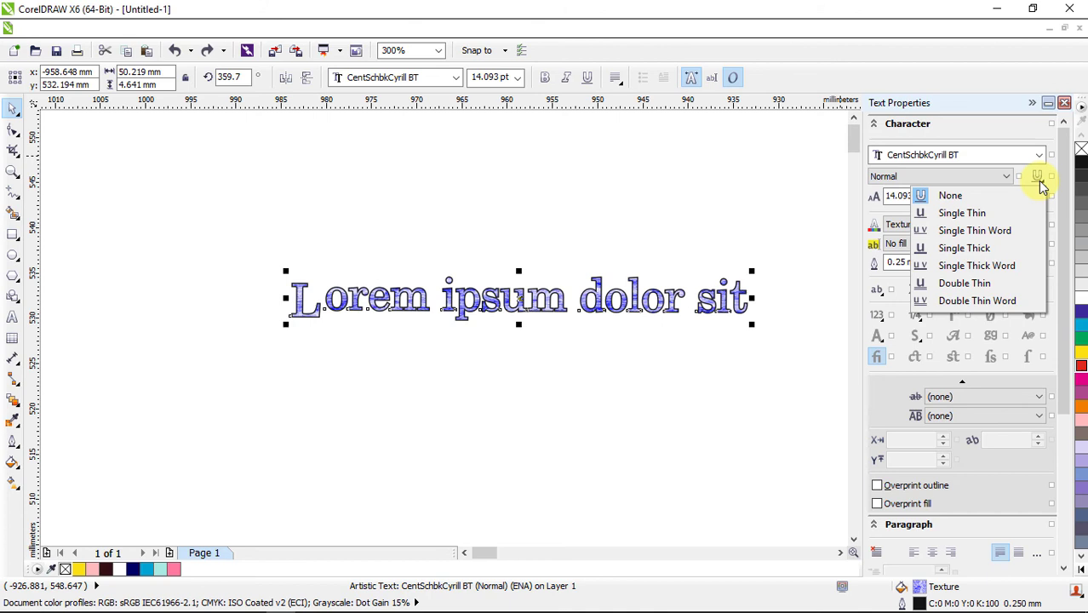
left_click(975, 215)
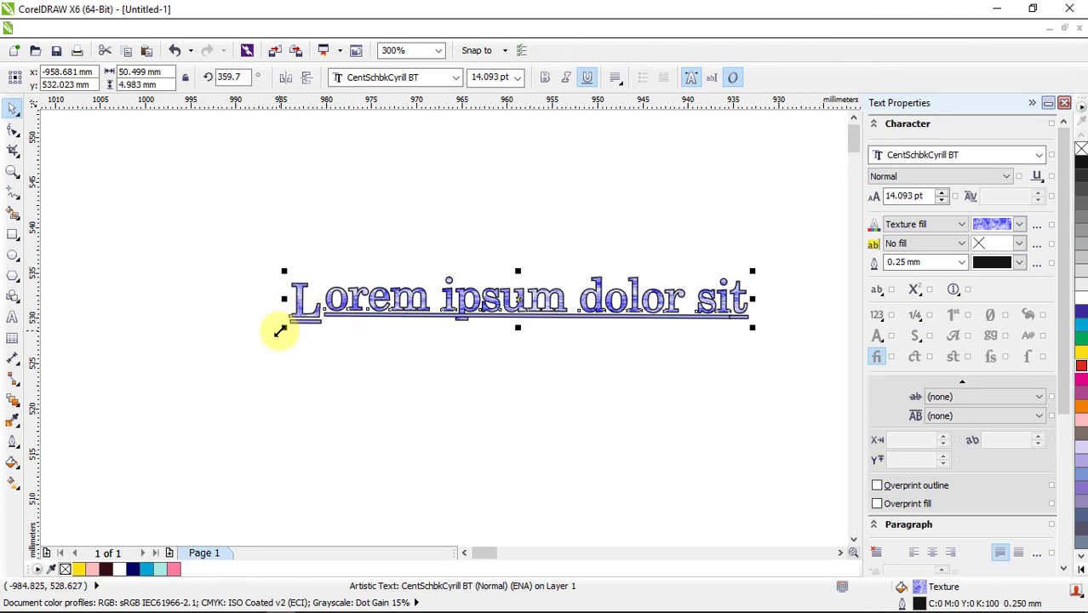
key("ctrl+z")
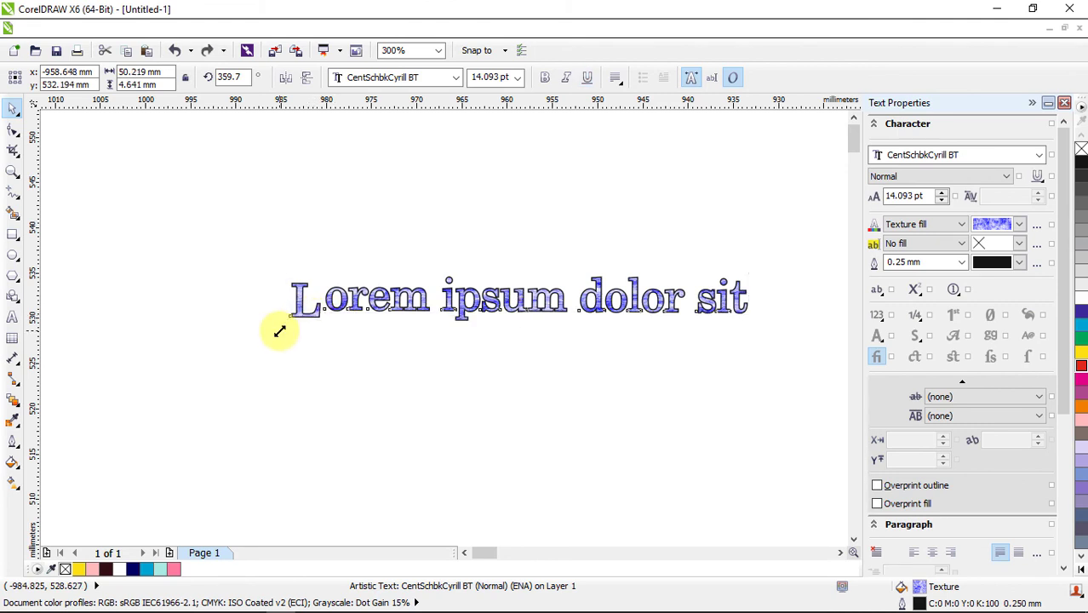
Try the Single Thin and Single Thin Word underlines on the whole Lorem ipsum text
left_click(281, 331)
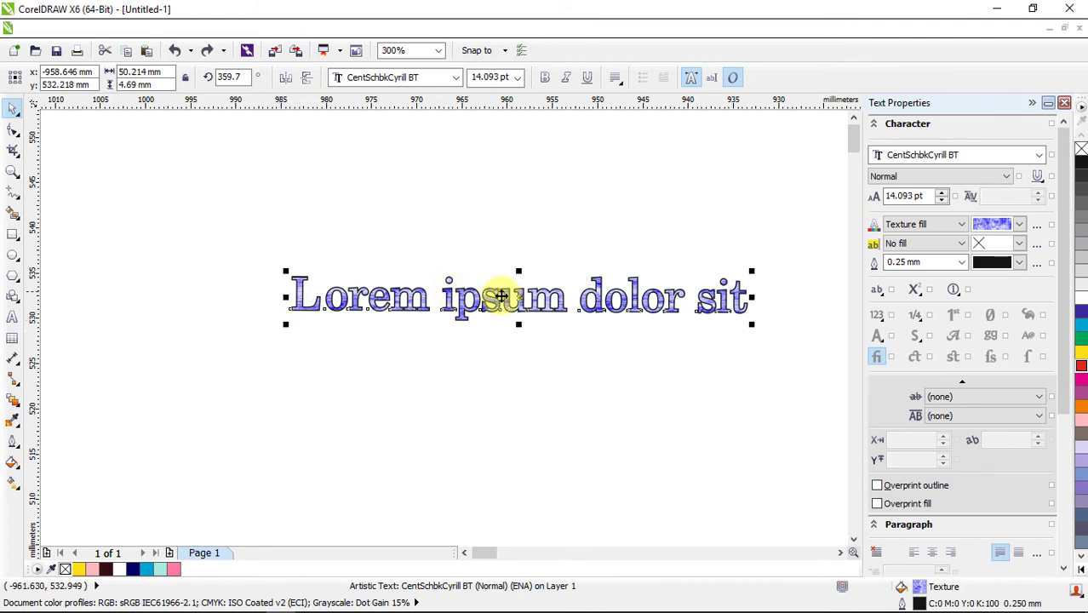
left_click(1040, 176)
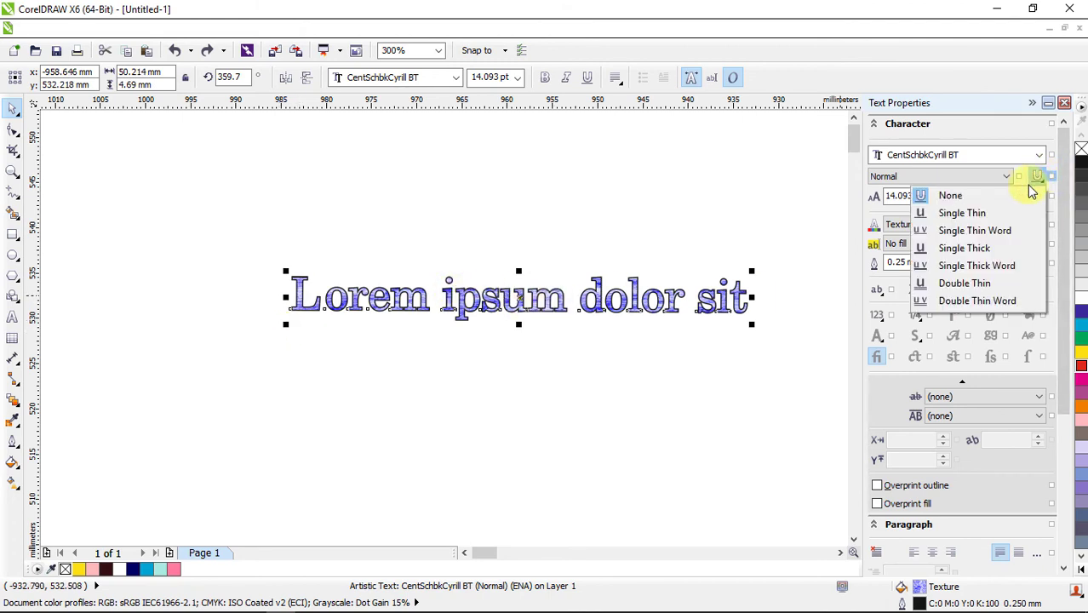
left_click(1000, 213)
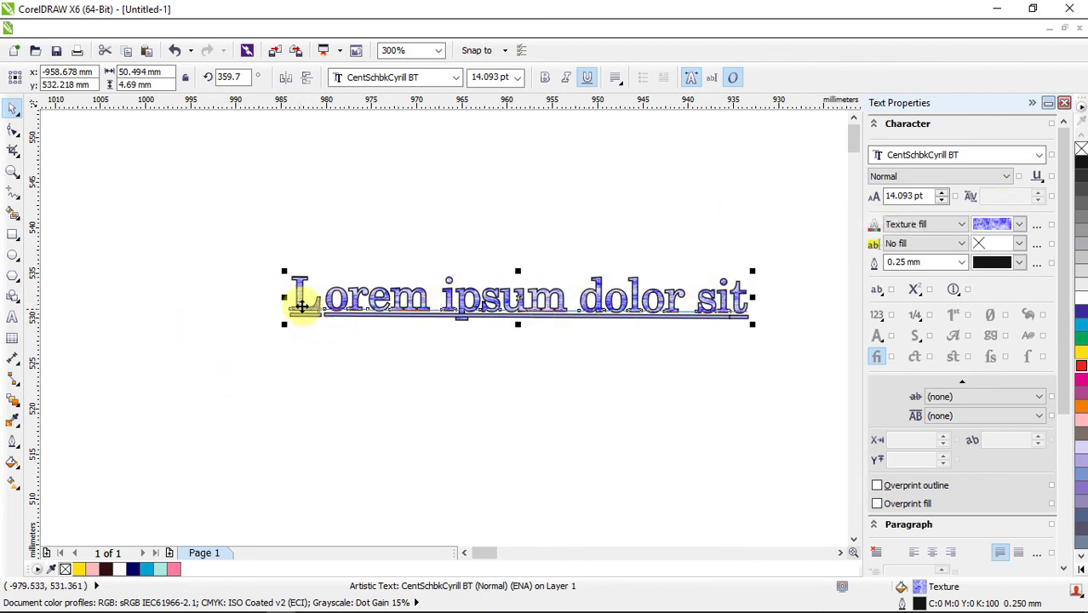
left_click(1037, 176)
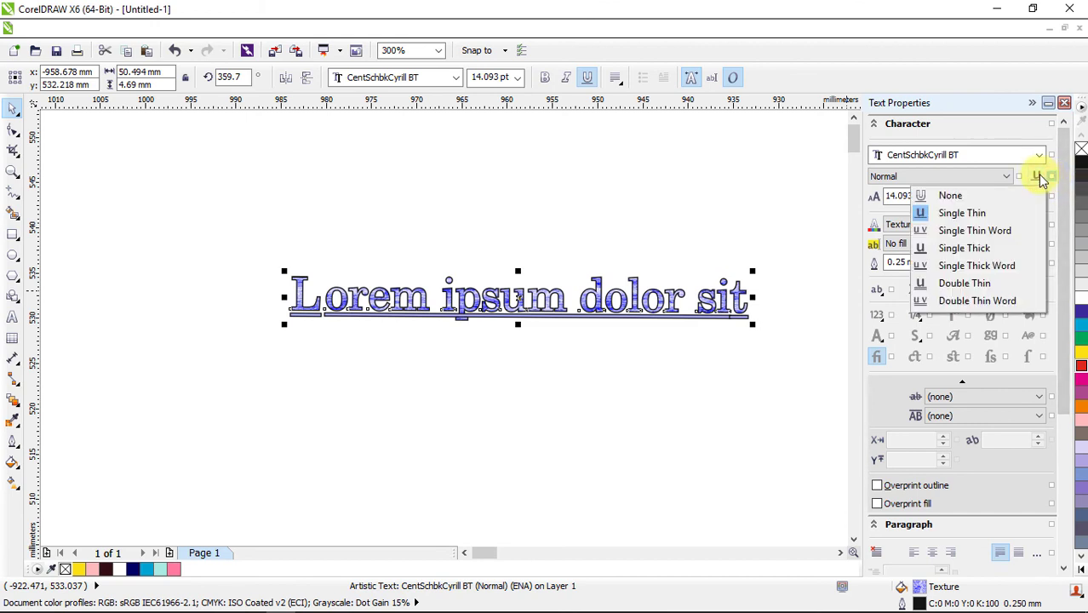
left_click(1021, 229)
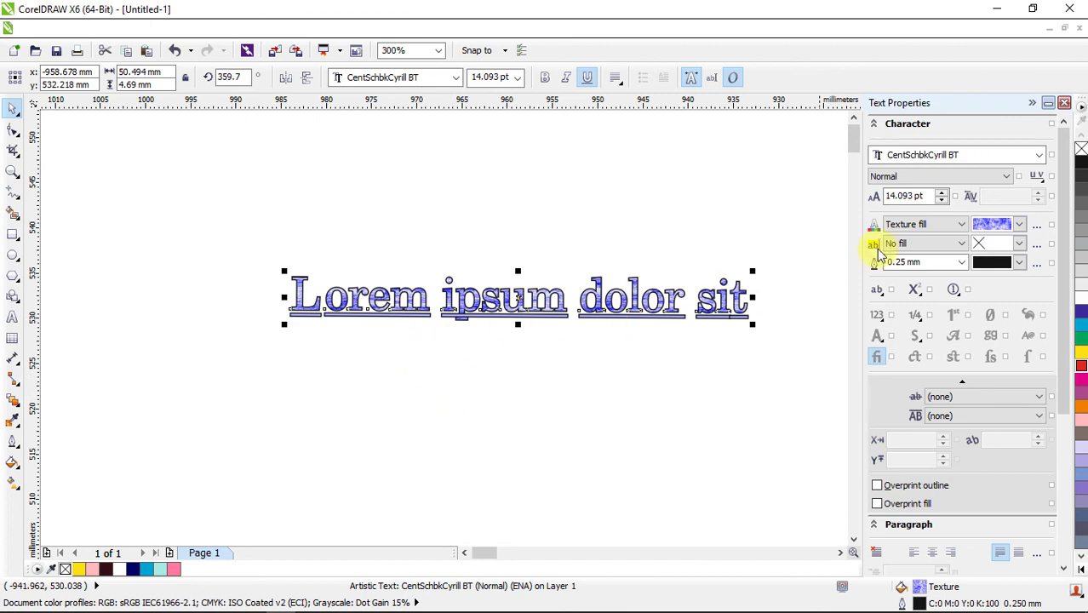
Try the Double Thin Word and Double Thin underlines on the whole text, ending with Double Thin Word
left_click(1042, 176)
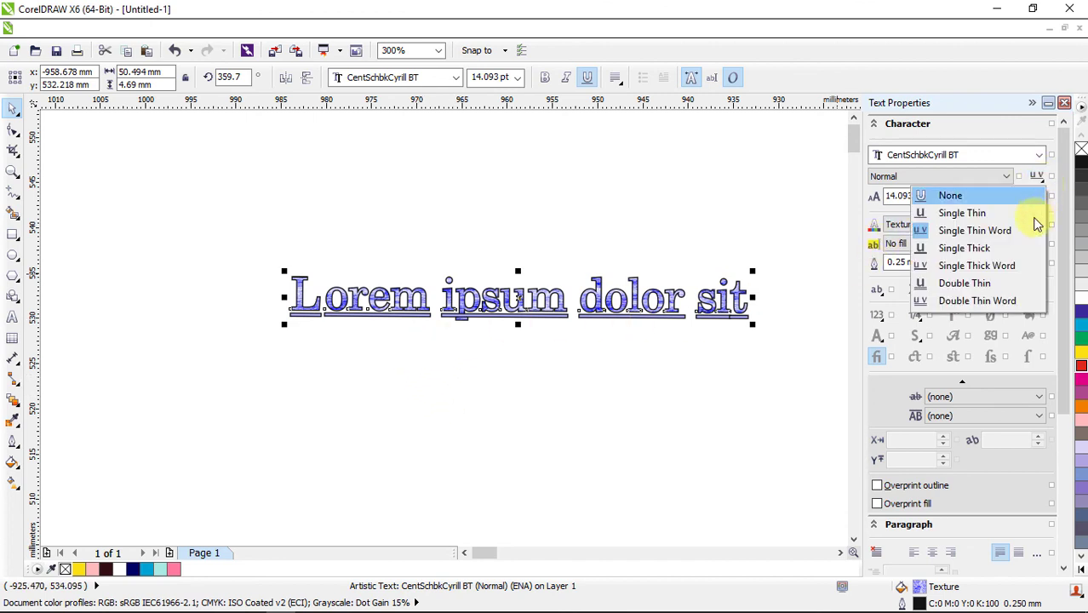
left_click(990, 302)
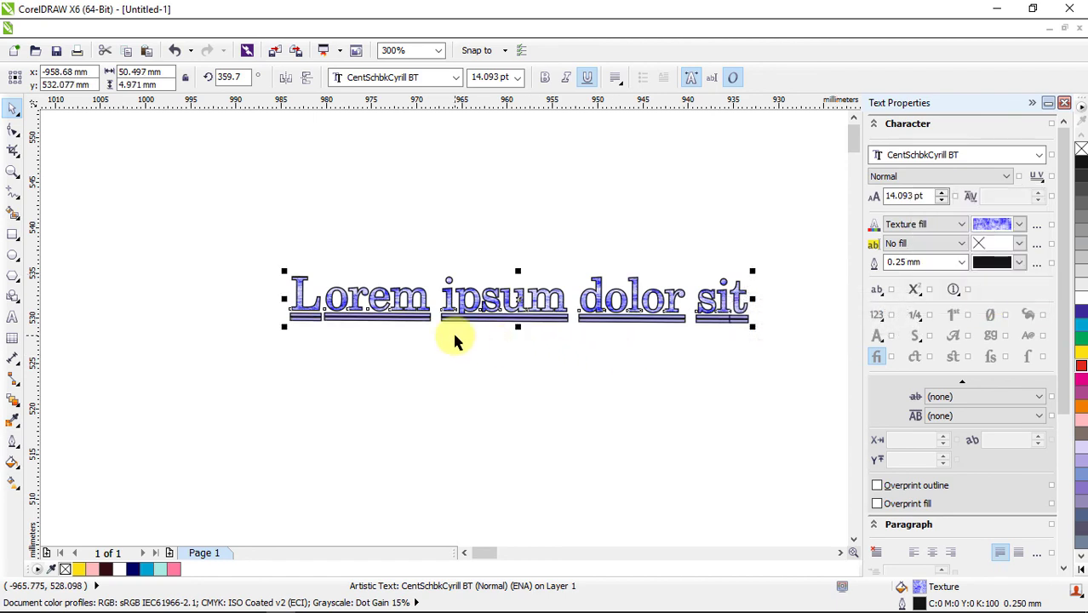
scroll(452, 330, "up", 1)
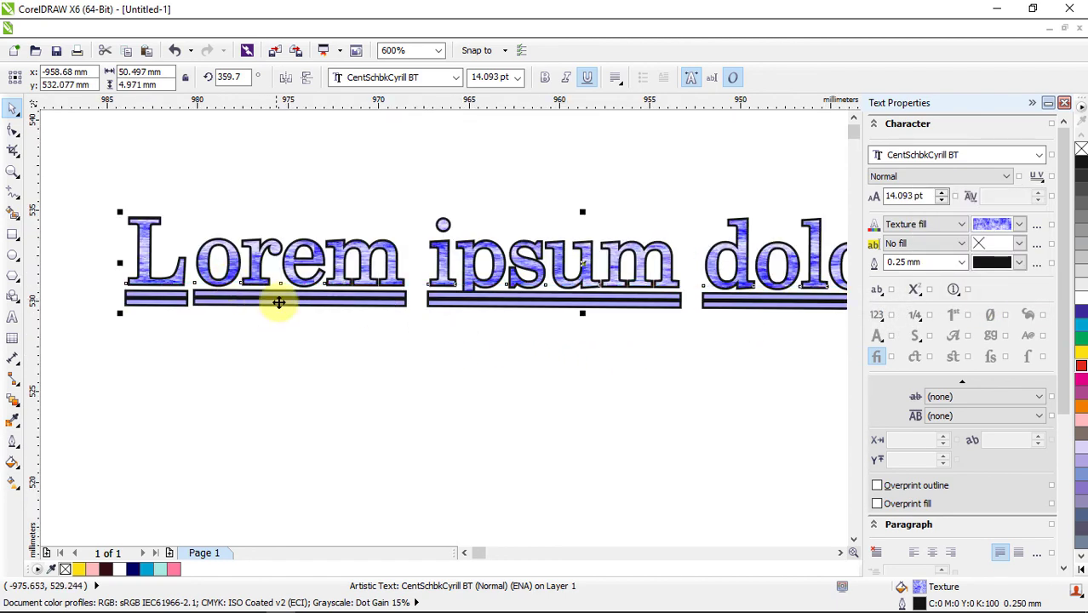
scroll(522, 304, "down", 1)
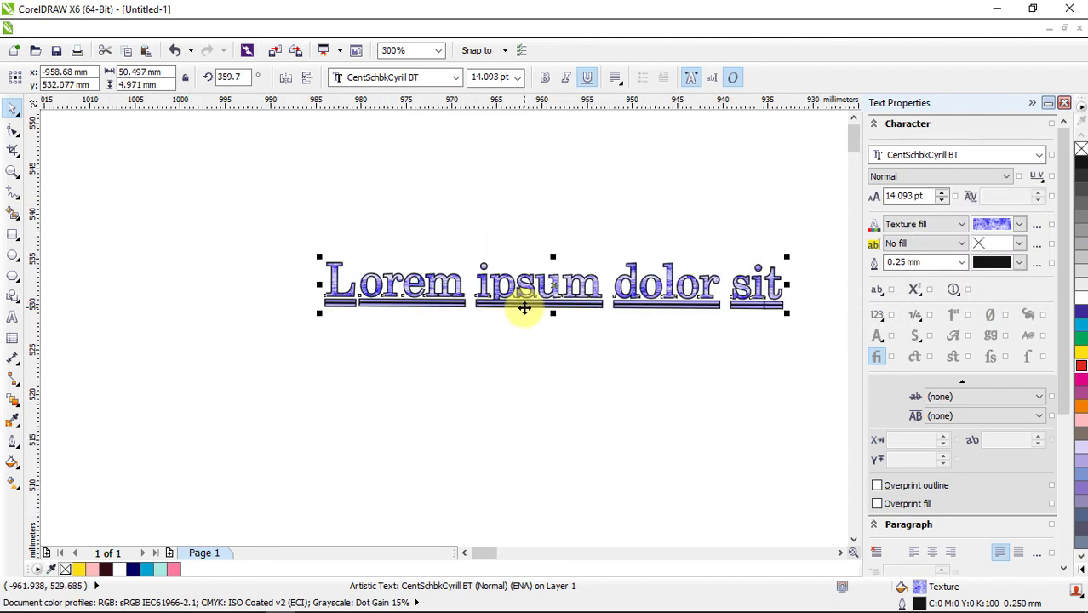
left_click(1040, 186)
left_click(996, 283)
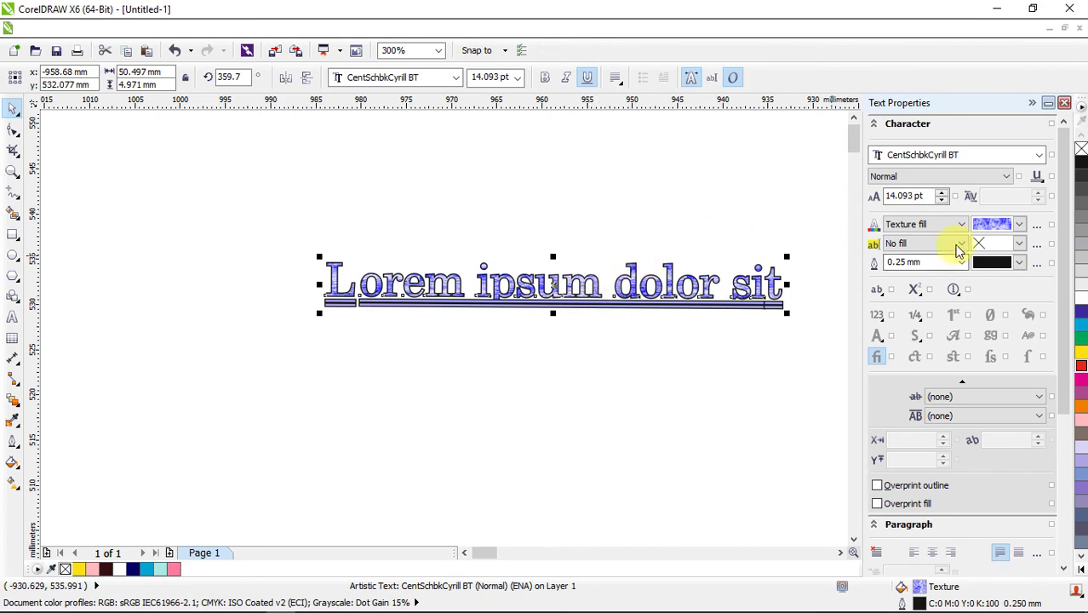
left_click(1037, 179)
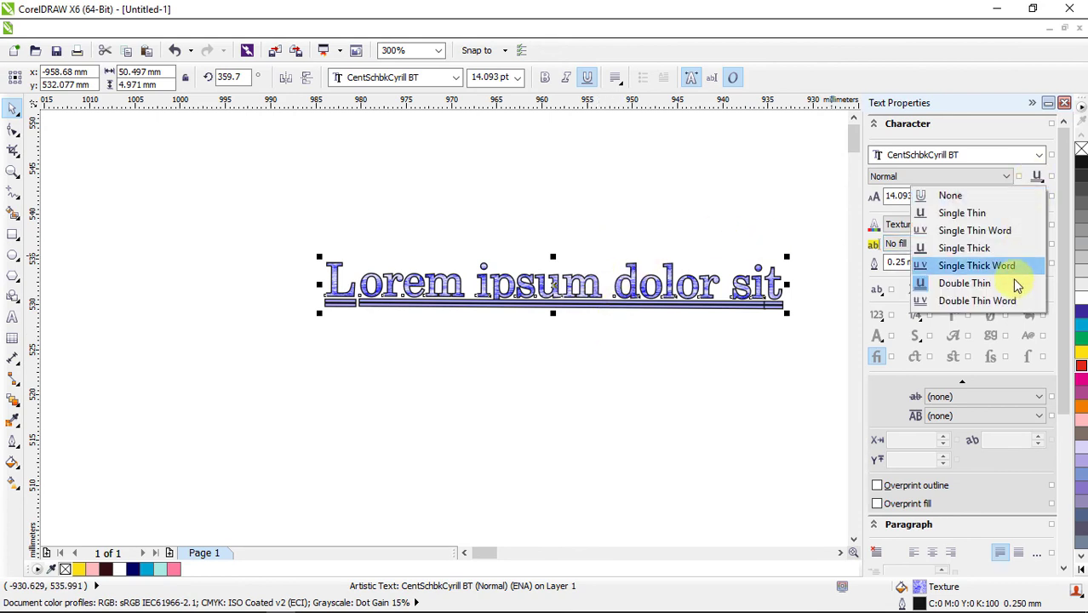
left_click(1009, 302)
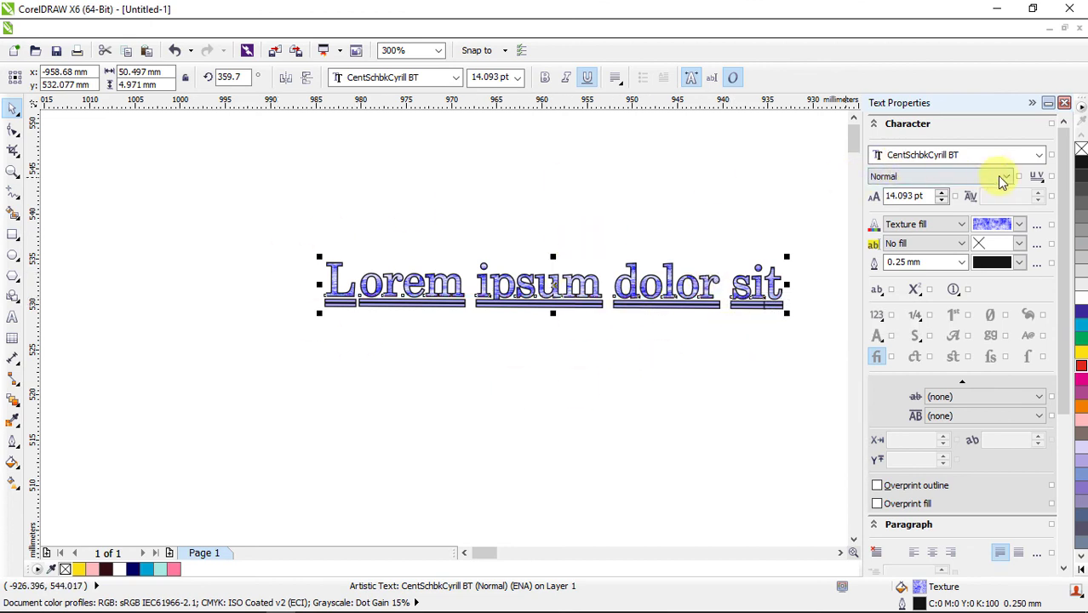
Give the whole text a Single Thick underline and move it about 4.7 mm left and 3.2 mm up
left_click(1036, 177)
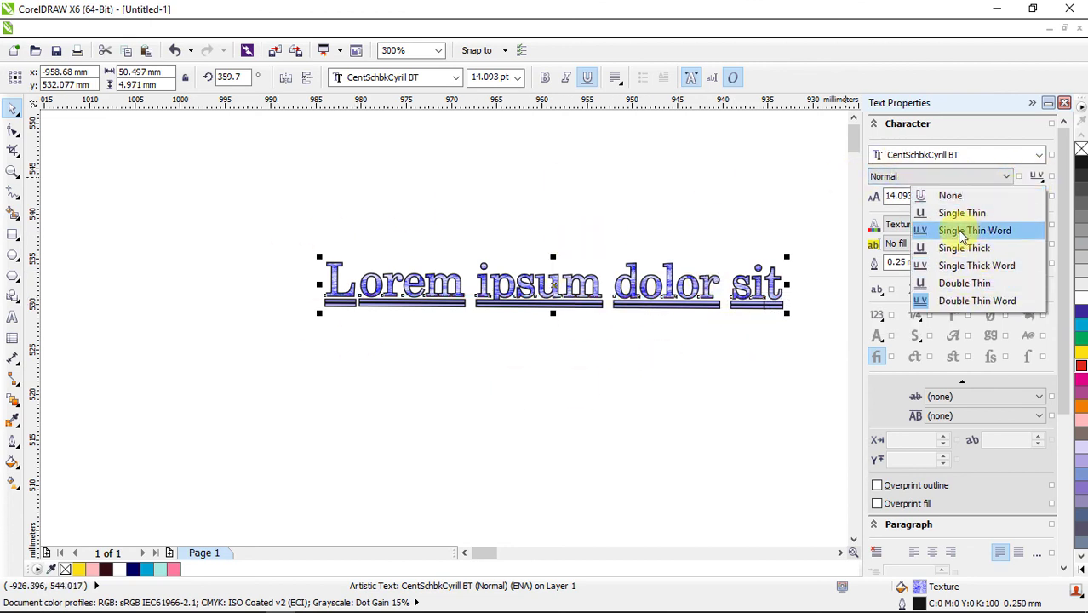
left_click(970, 248)
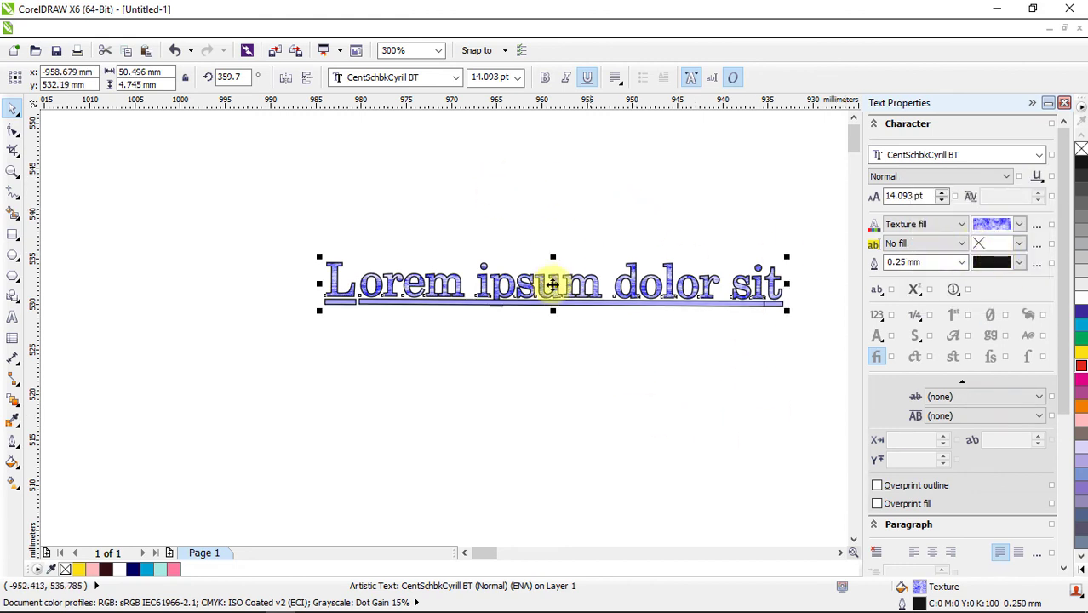
left_click_drag(552, 283, 510, 254)
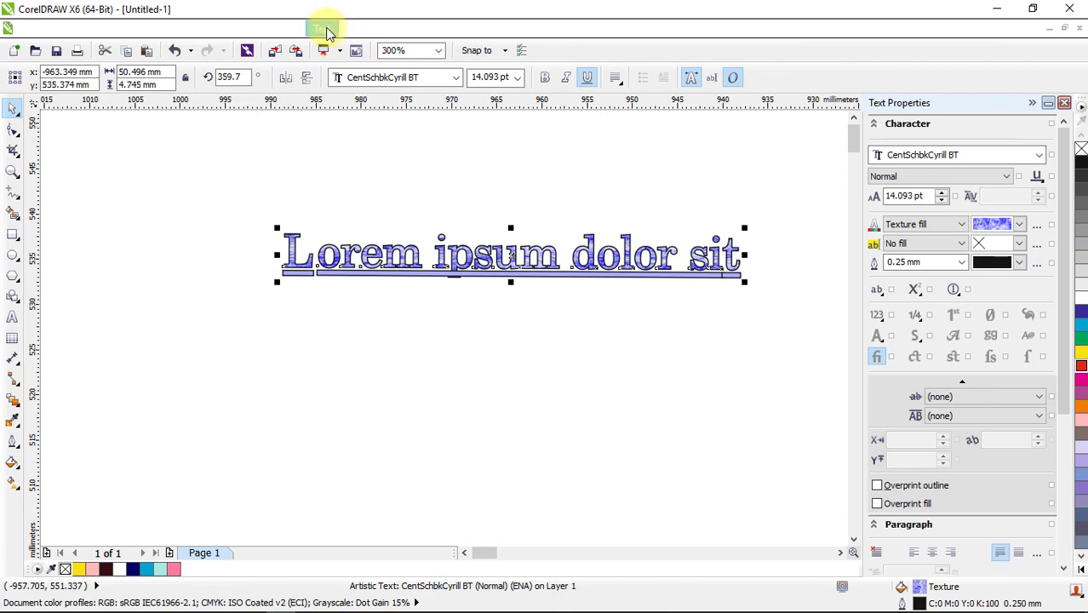
Review the available text commands and bring the Paragraph settings of the text properties into view
left_click(326, 30)
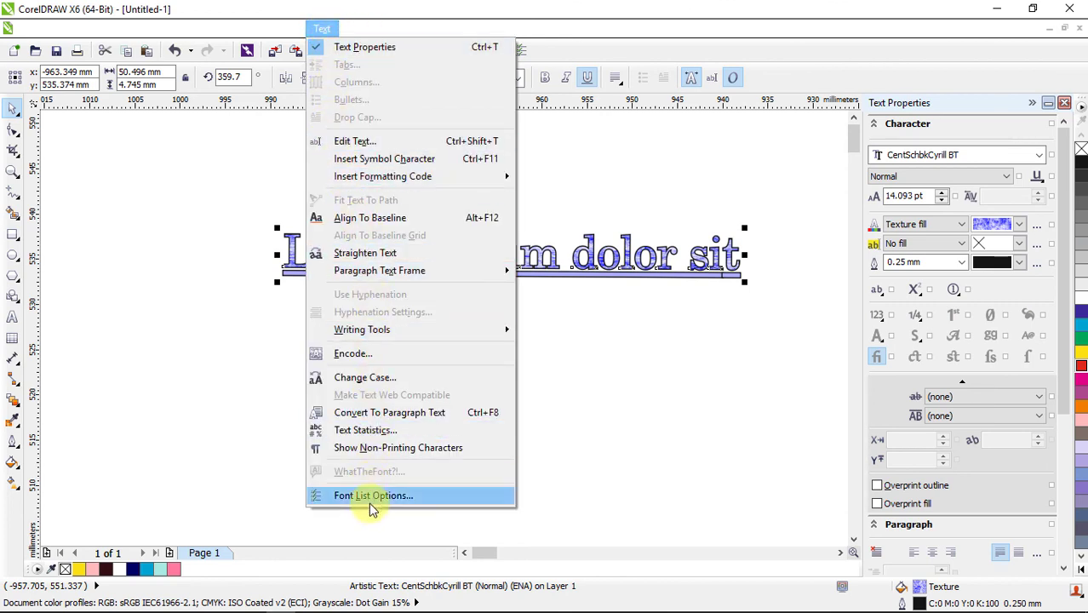
left_click(320, 33)
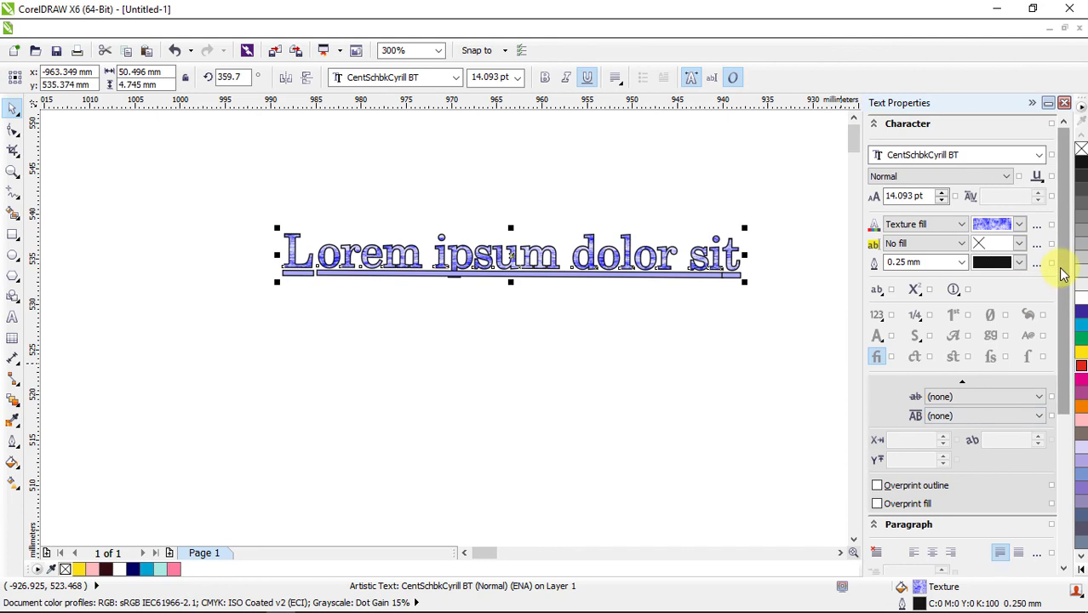
scroll(1066, 271, "down", 5)
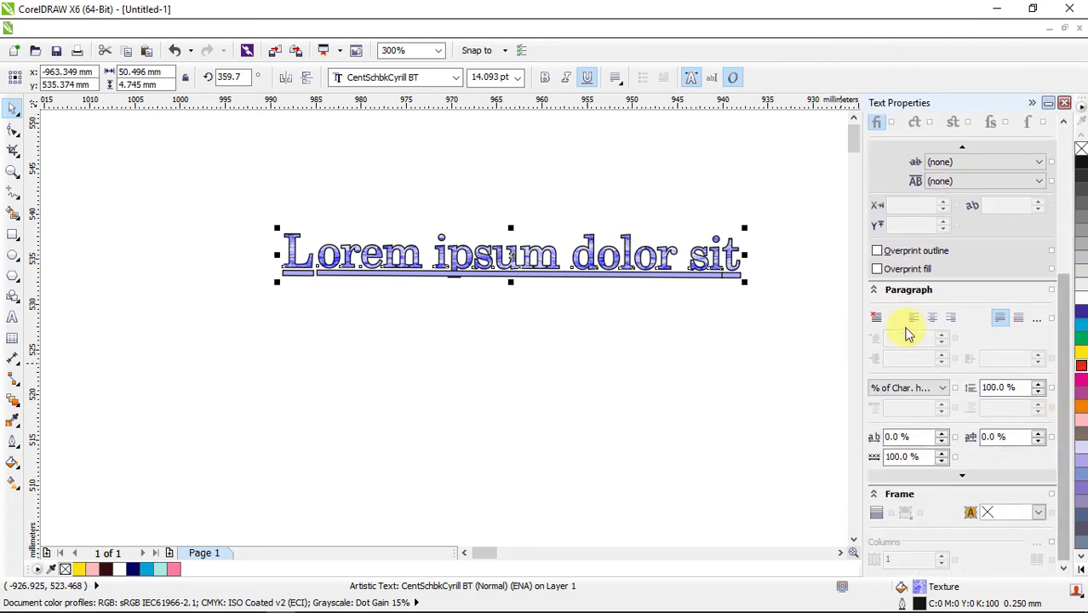